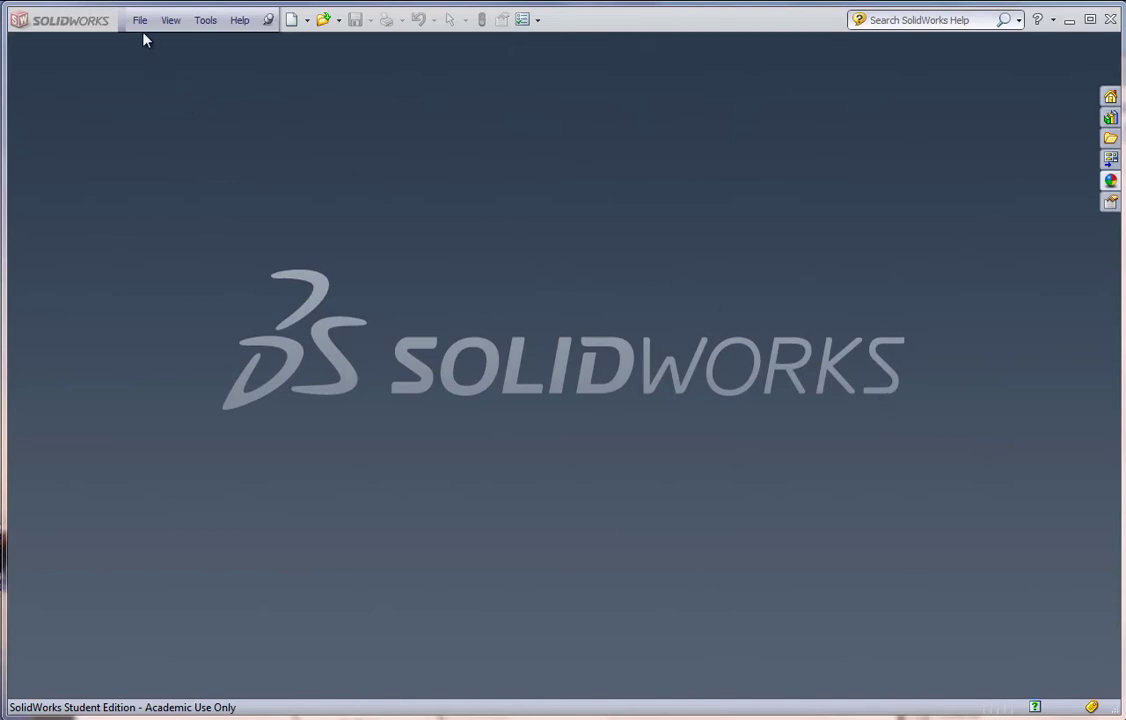
# - Check the exercise instructions PDF, then return to SolidWorks
pyautogui.click(140, 21)
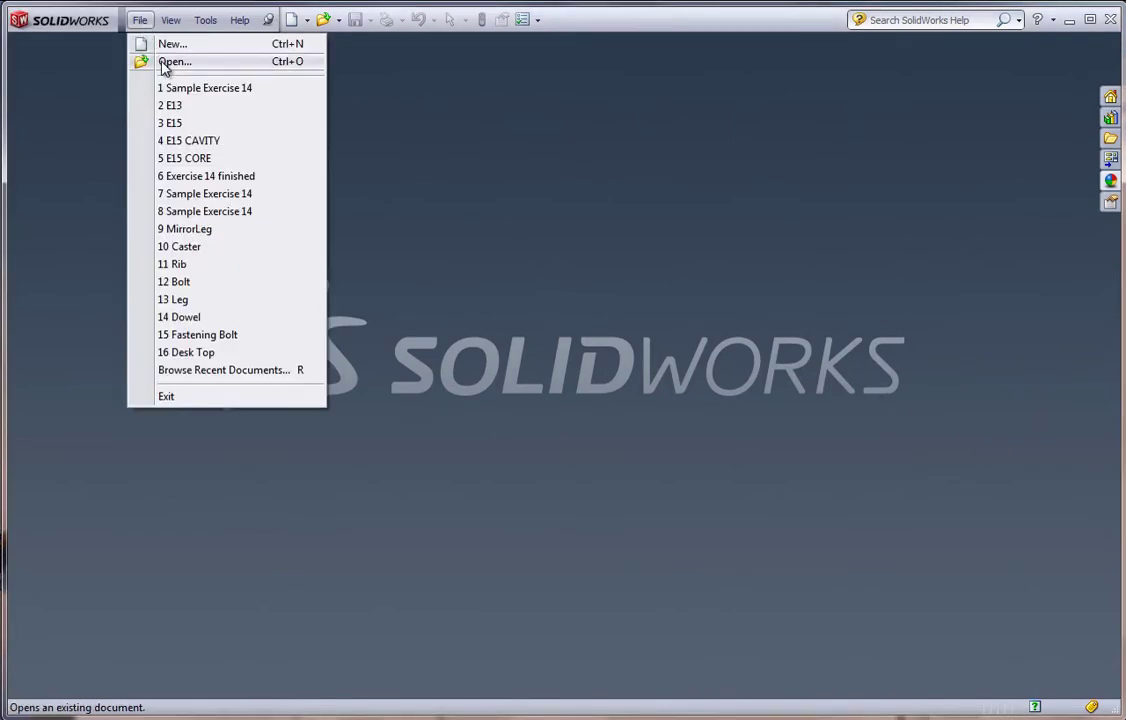
pyautogui.hotkey('alt', 'Tab')
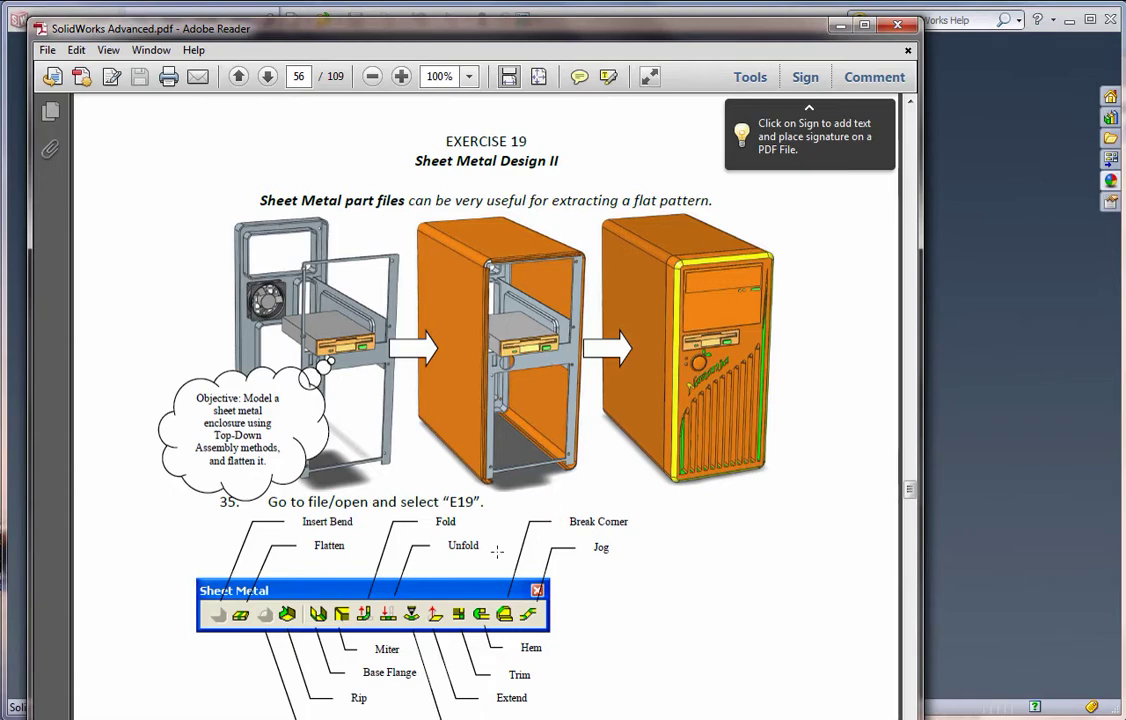
pyautogui.click(23, 535)
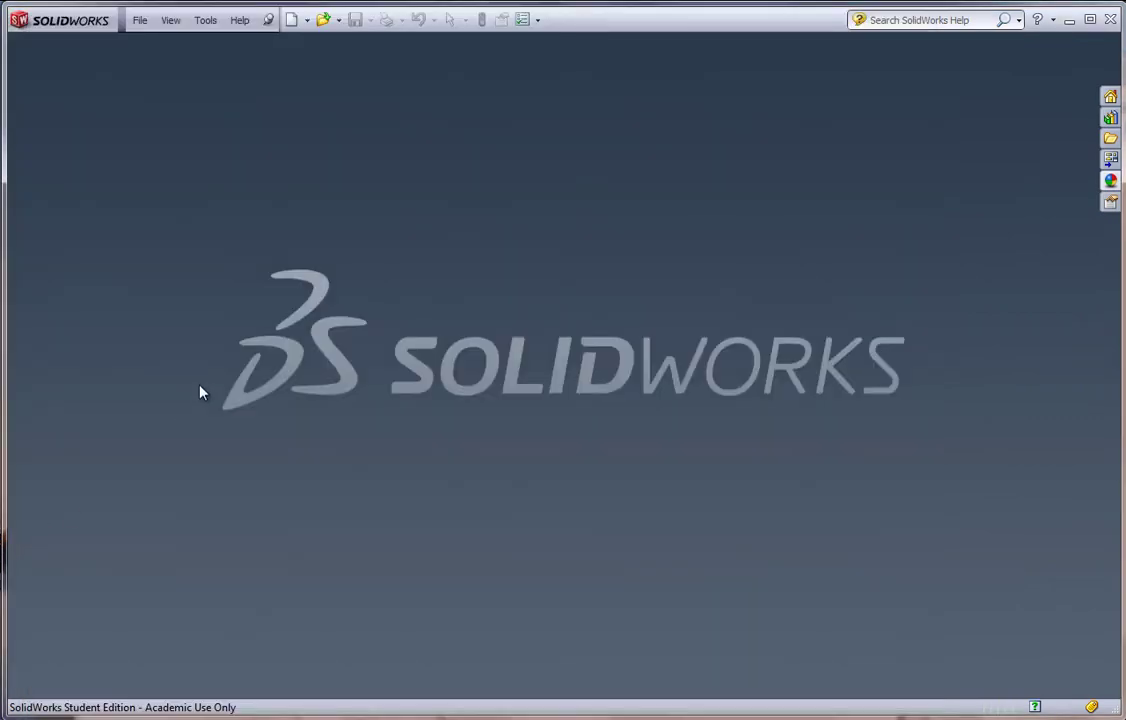
# - Open the Exercise 19 assembly from CAD 121 Adv SolidWorks > Sample Files > Exercise 19
pyautogui.click(140, 20)
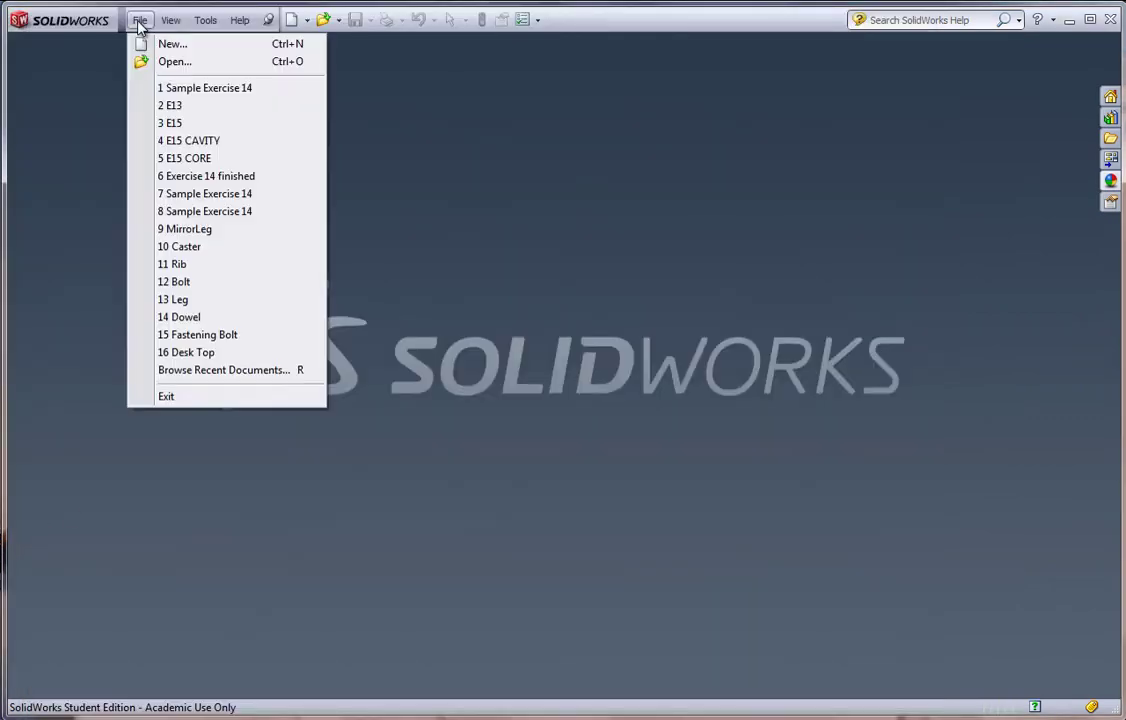
pyautogui.click(163, 65)
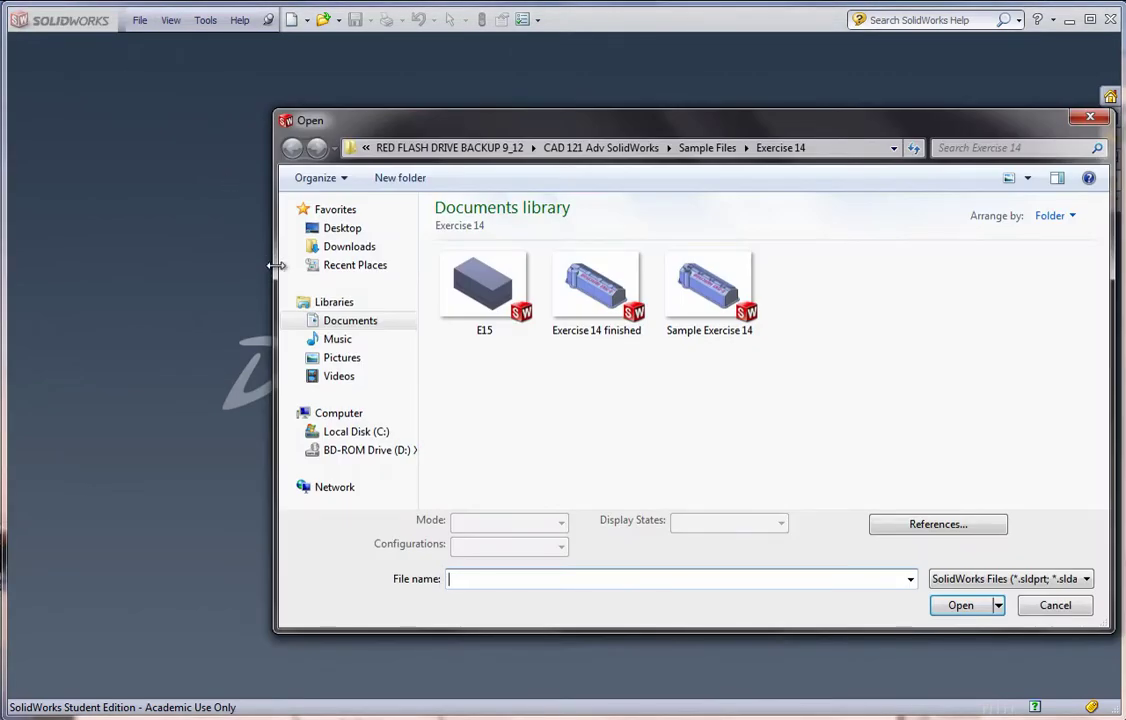
pyautogui.click(356, 320)
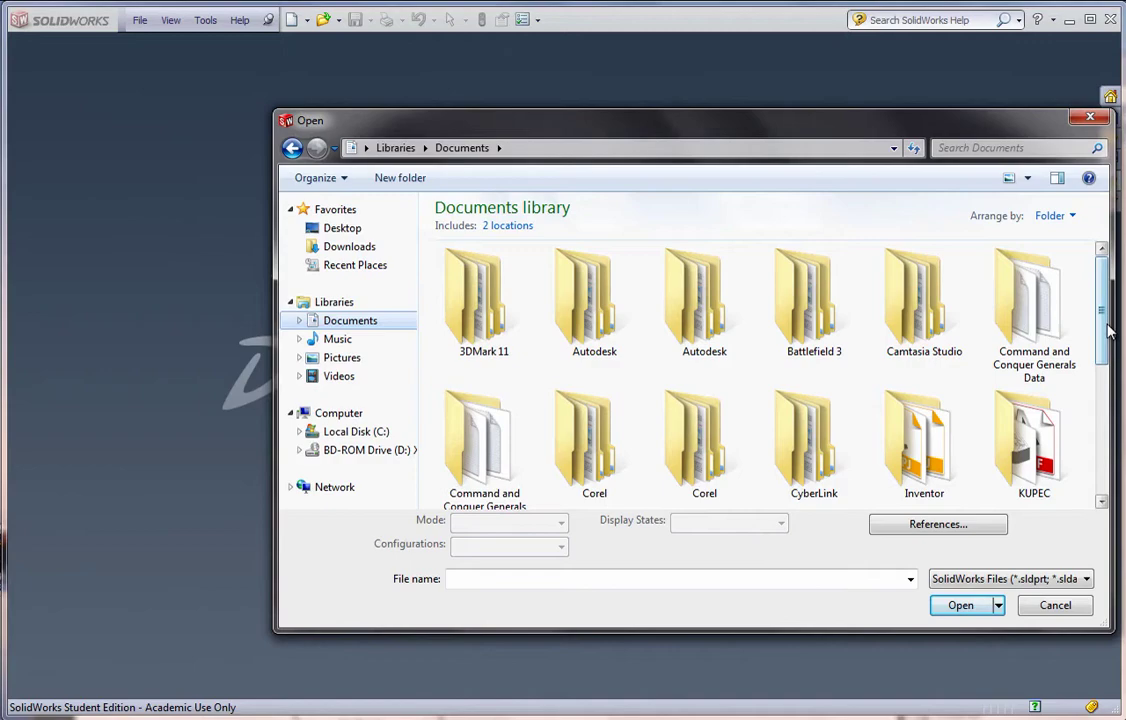
pyautogui.moveTo(1107, 335); pyautogui.dragTo(1107, 398)
pyautogui.doubleClick(922, 410)
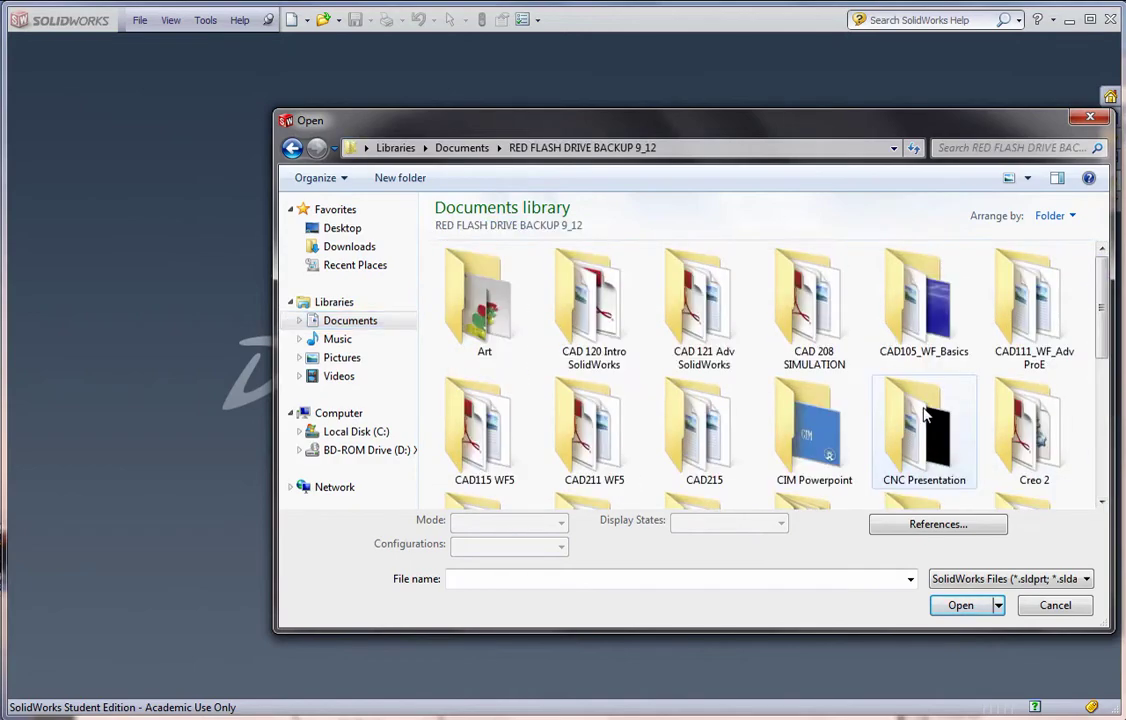
pyautogui.doubleClick(708, 305)
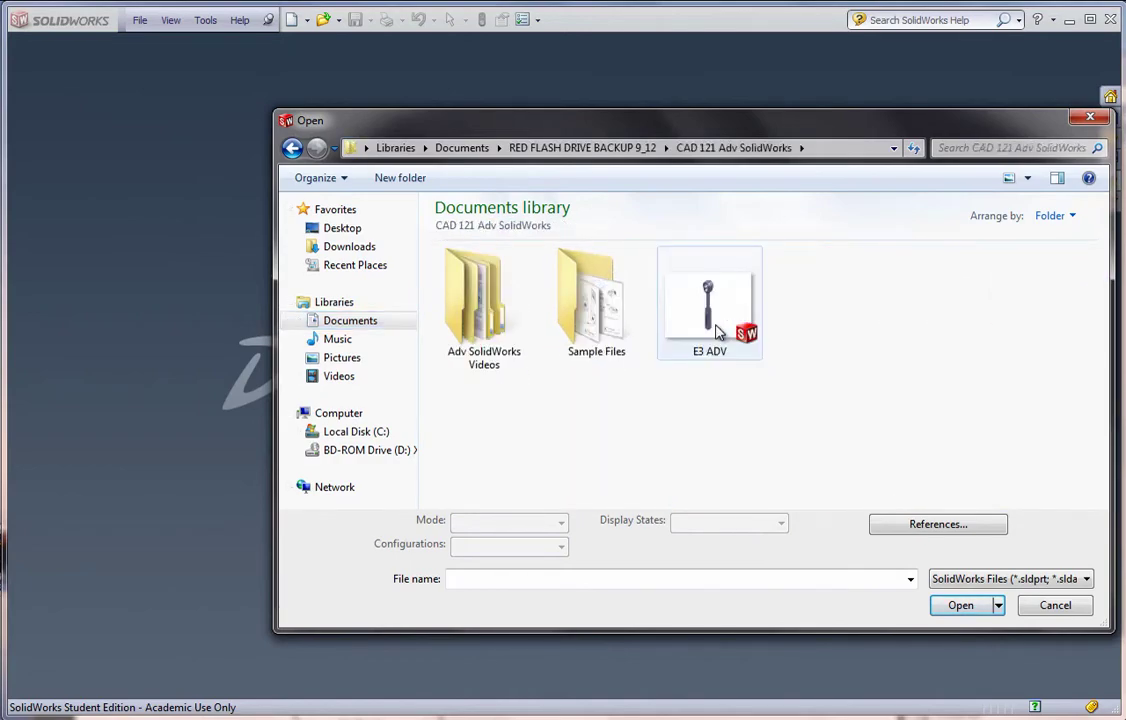
pyautogui.doubleClick(593, 325)
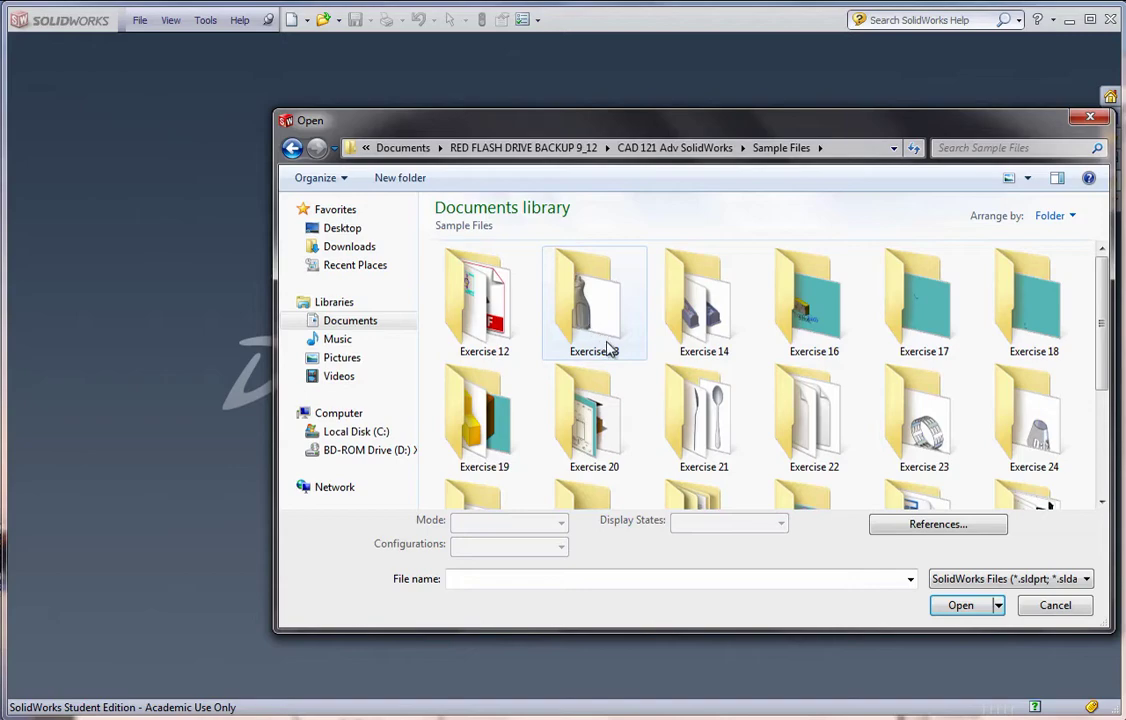
pyautogui.doubleClick(487, 428)
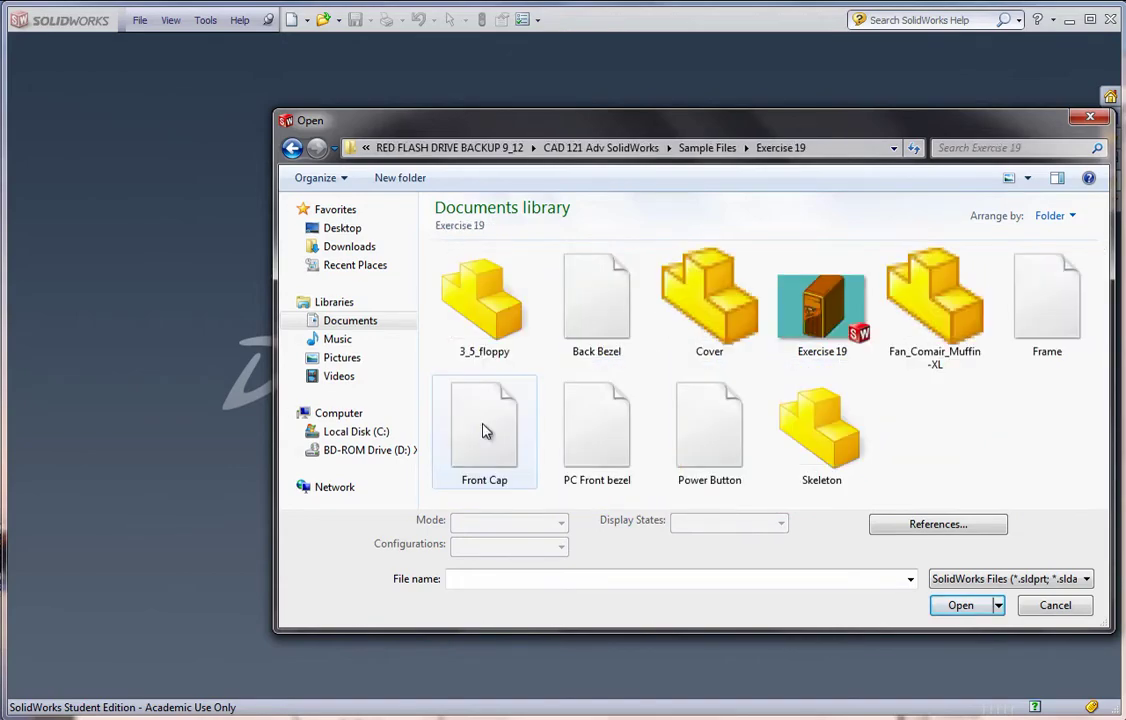
pyautogui.click(827, 345)
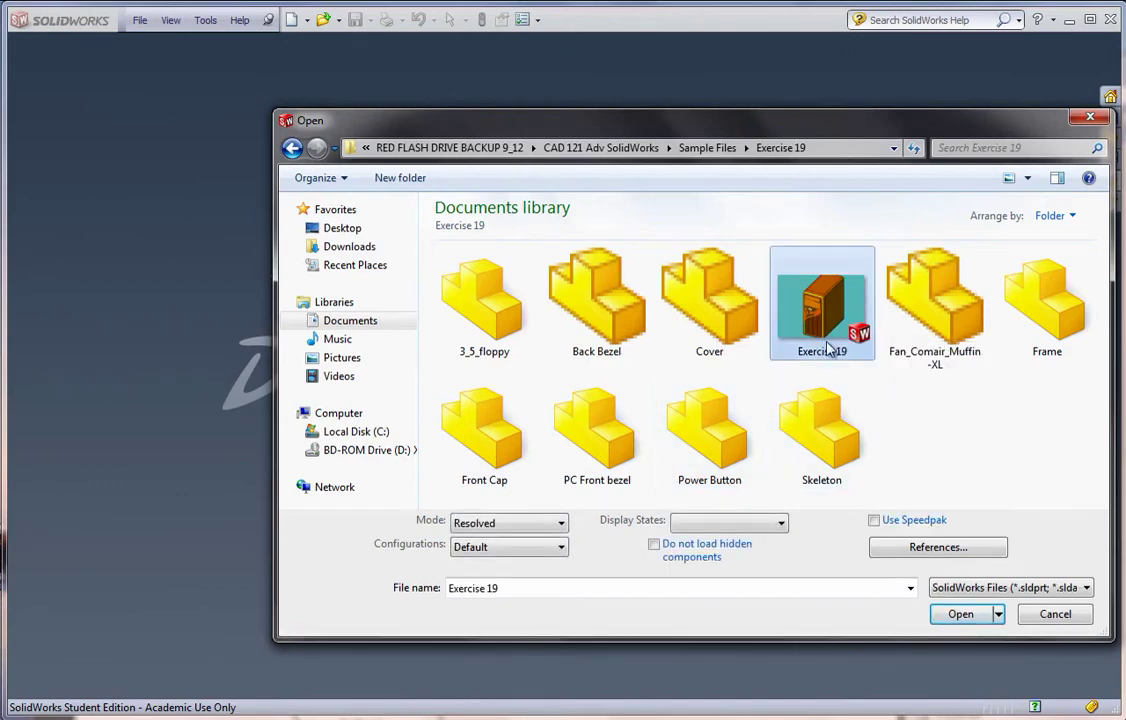
pyautogui.click(958, 615)
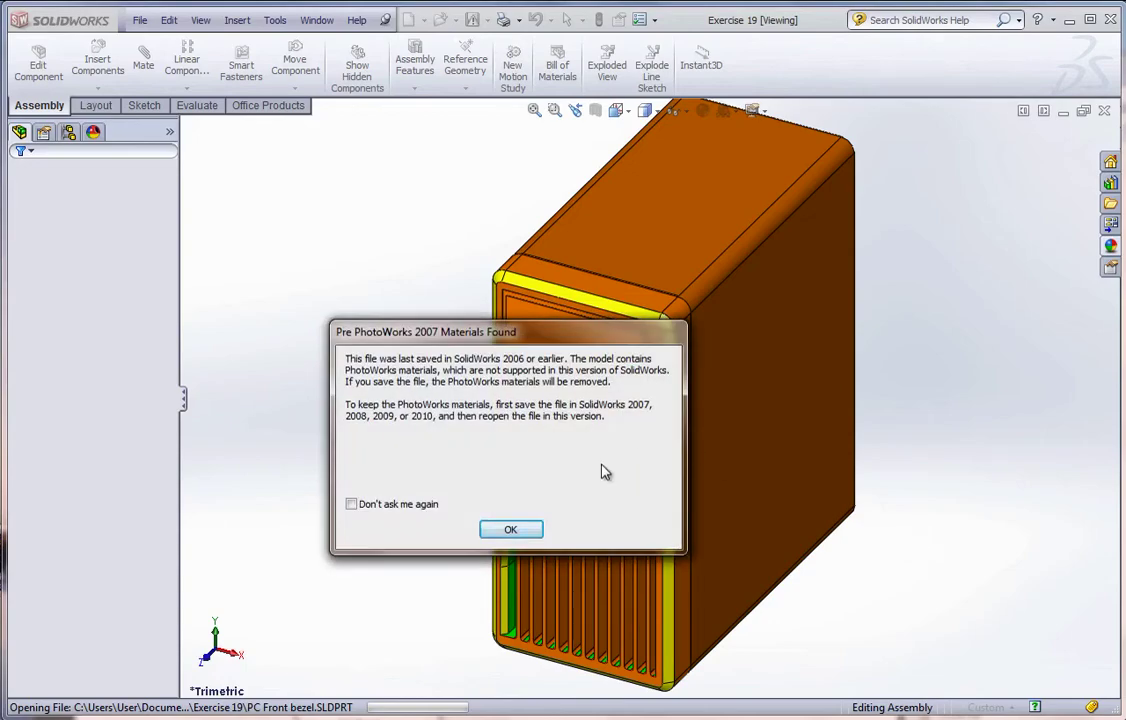
# - Dismiss the PhotoWorks and sketch pattern warnings, then hide the Cover component to expose the frame
pyautogui.click(510, 530)
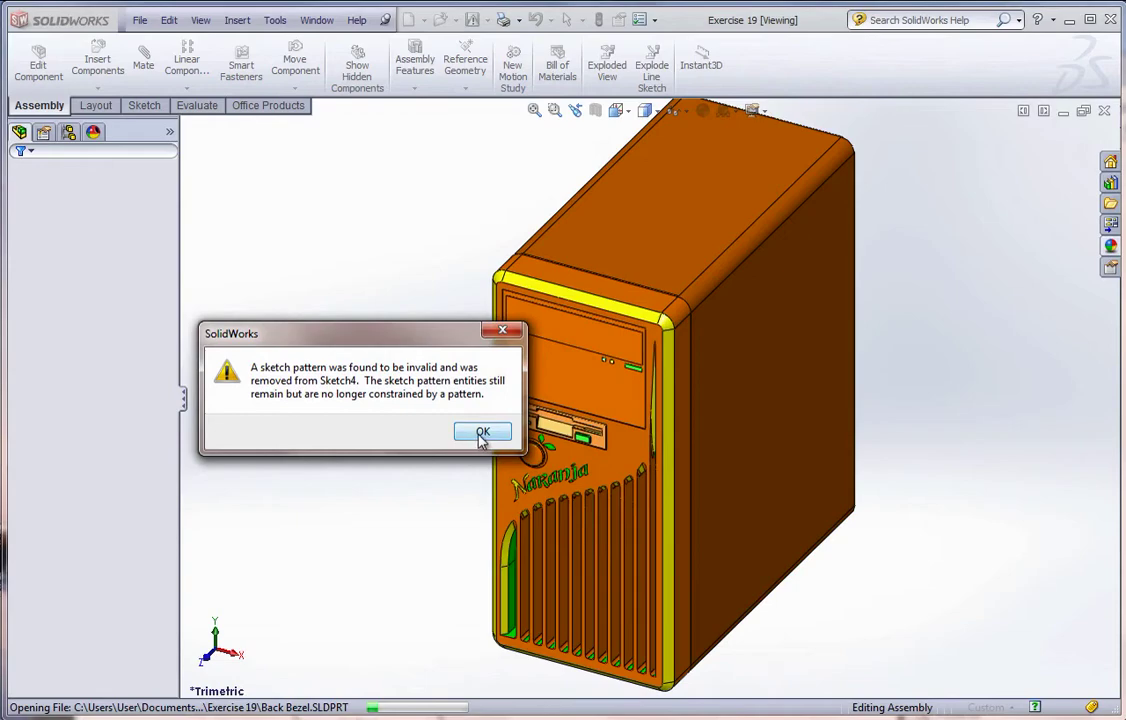
pyautogui.click(482, 436)
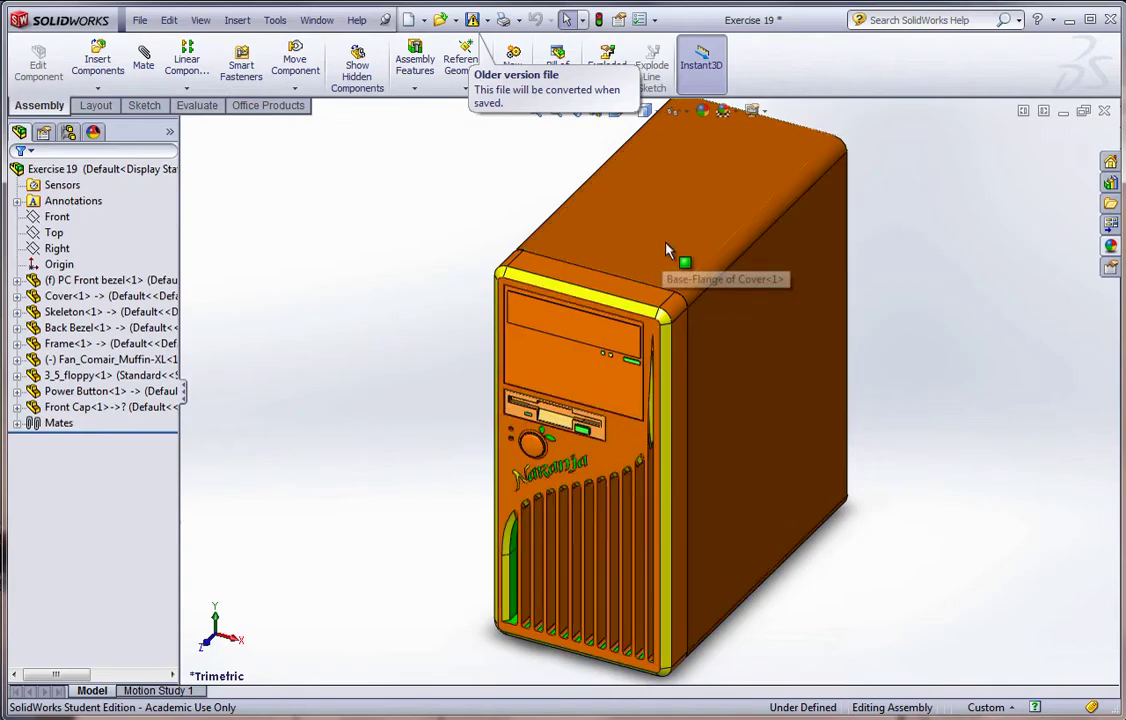
pyautogui.moveTo(787, 385); pyautogui.dragTo(625, 319, button='middle')
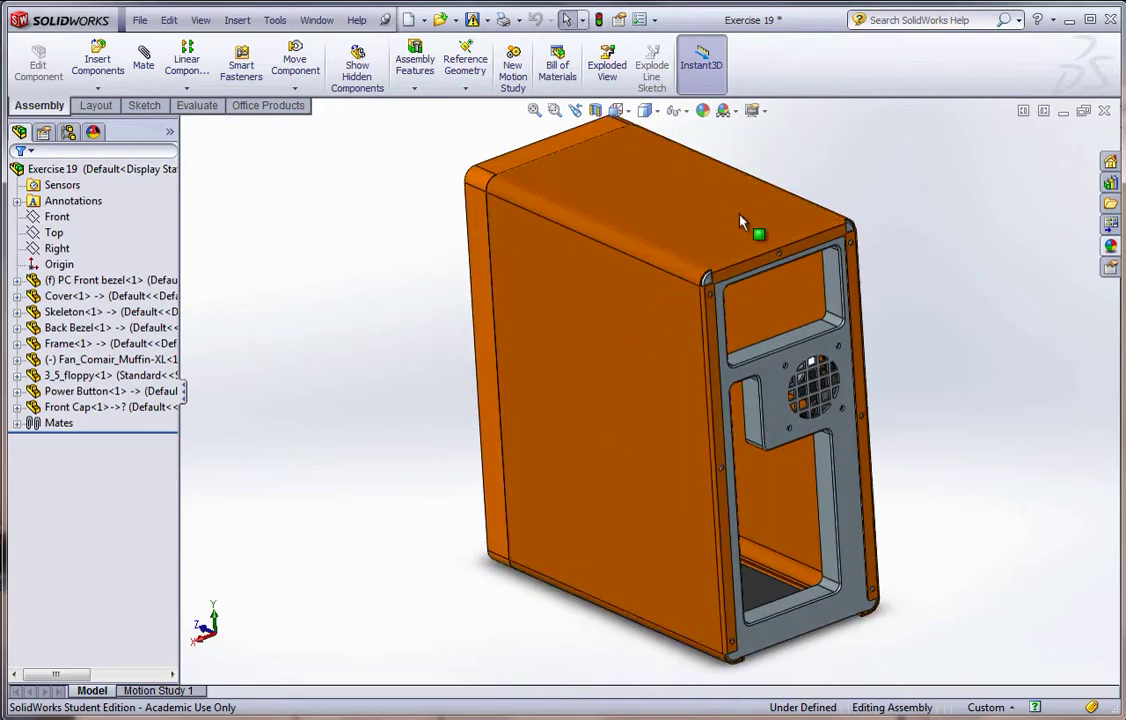
pyautogui.click(648, 378)
pyautogui.rightClick(650, 378)
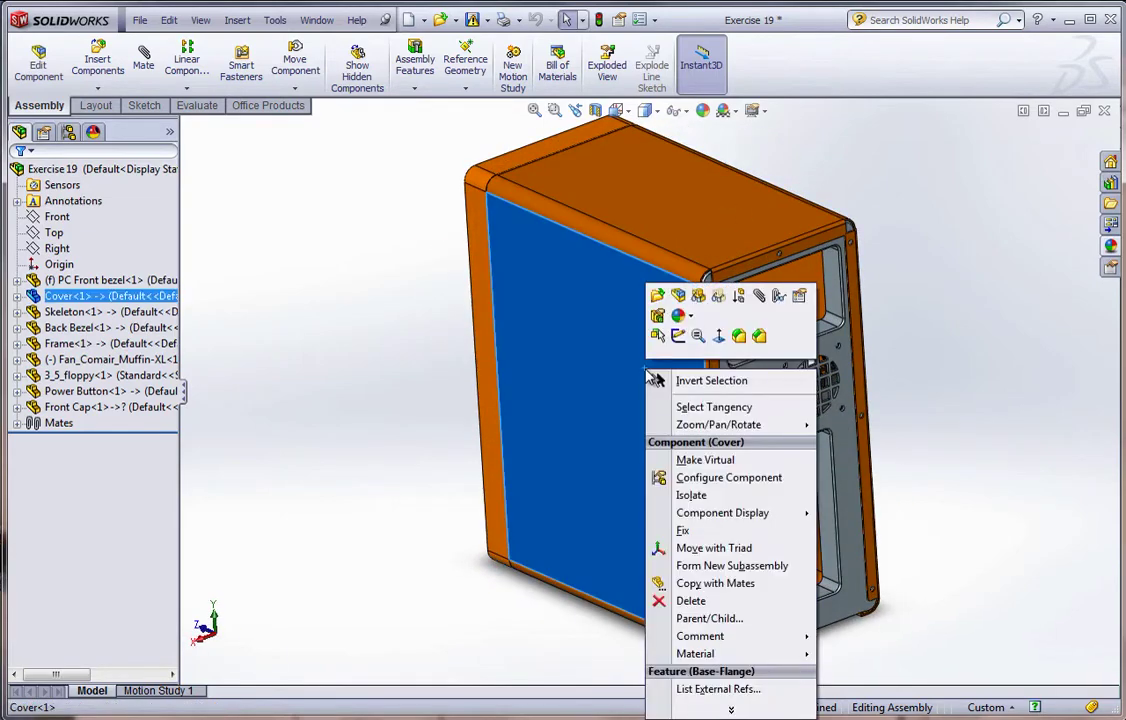
pyautogui.click(699, 300)
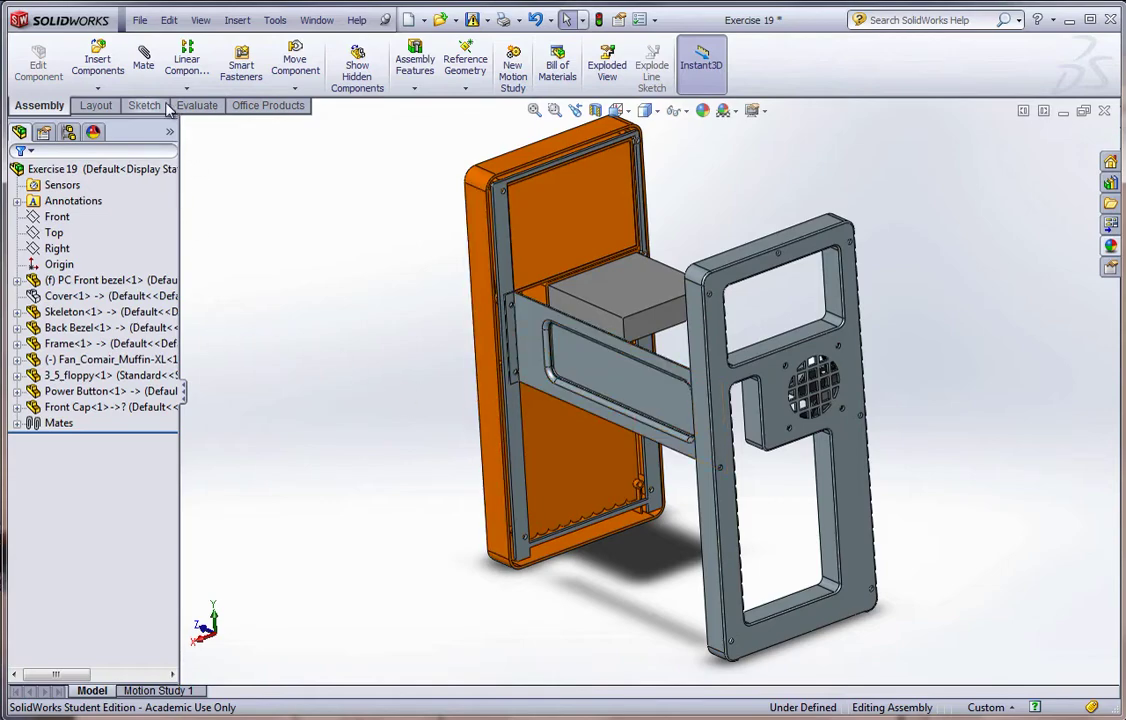
# - Insert a new in-context part with its sketch on the Front plane
pyautogui.click(98, 89)
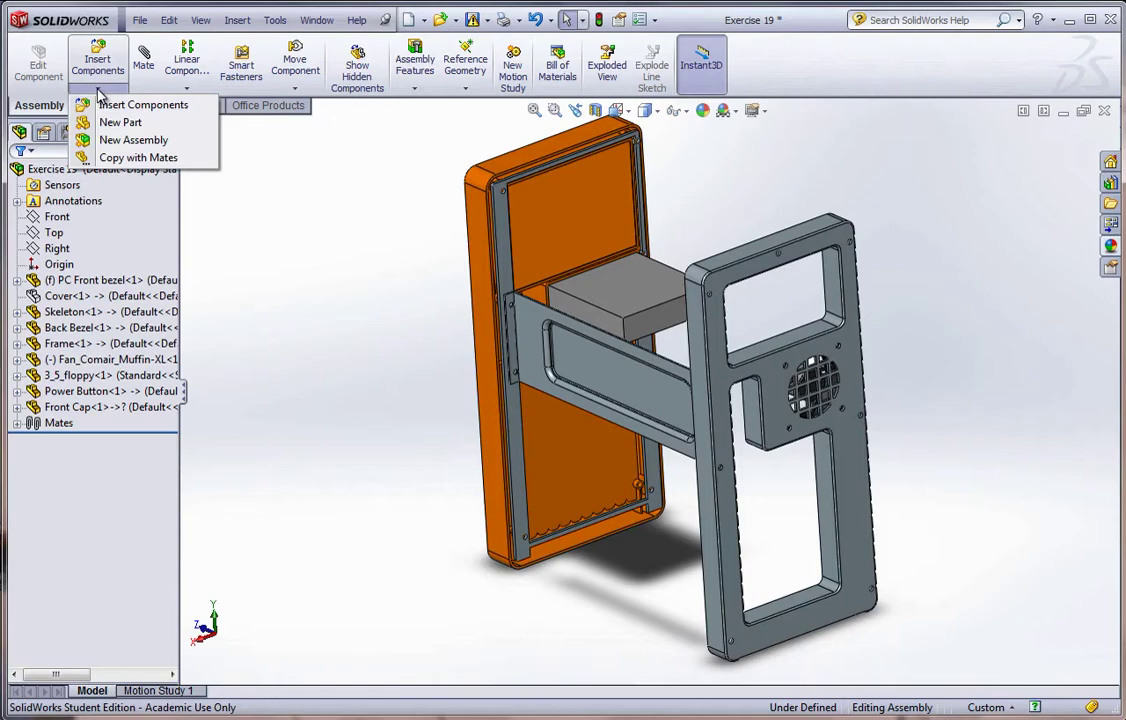
pyautogui.click(110, 124)
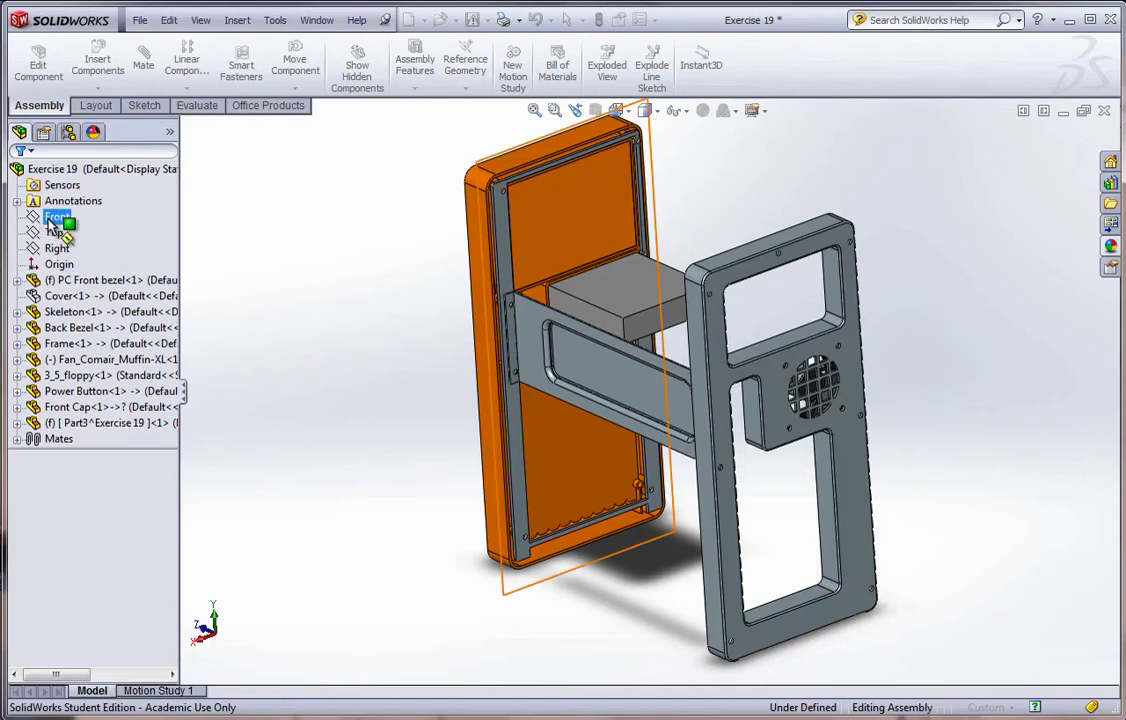
pyautogui.click(50, 220)
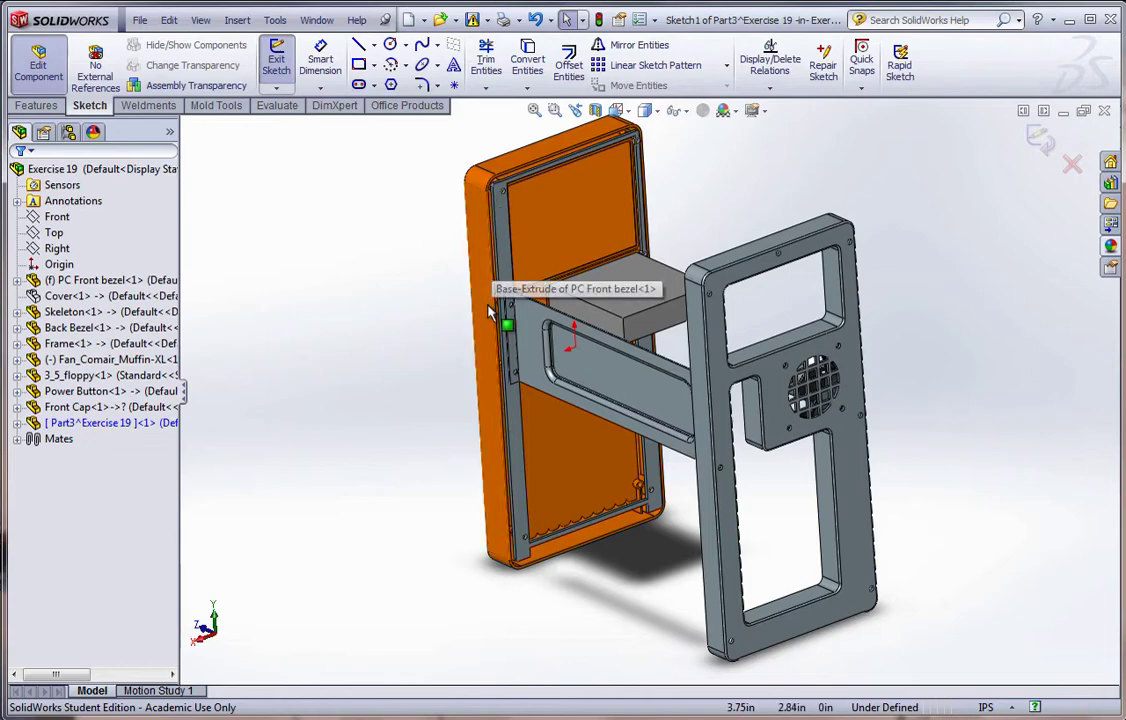
# - Save the new virtual part externally as 'E19 Cover'
pyautogui.click(175, 425)
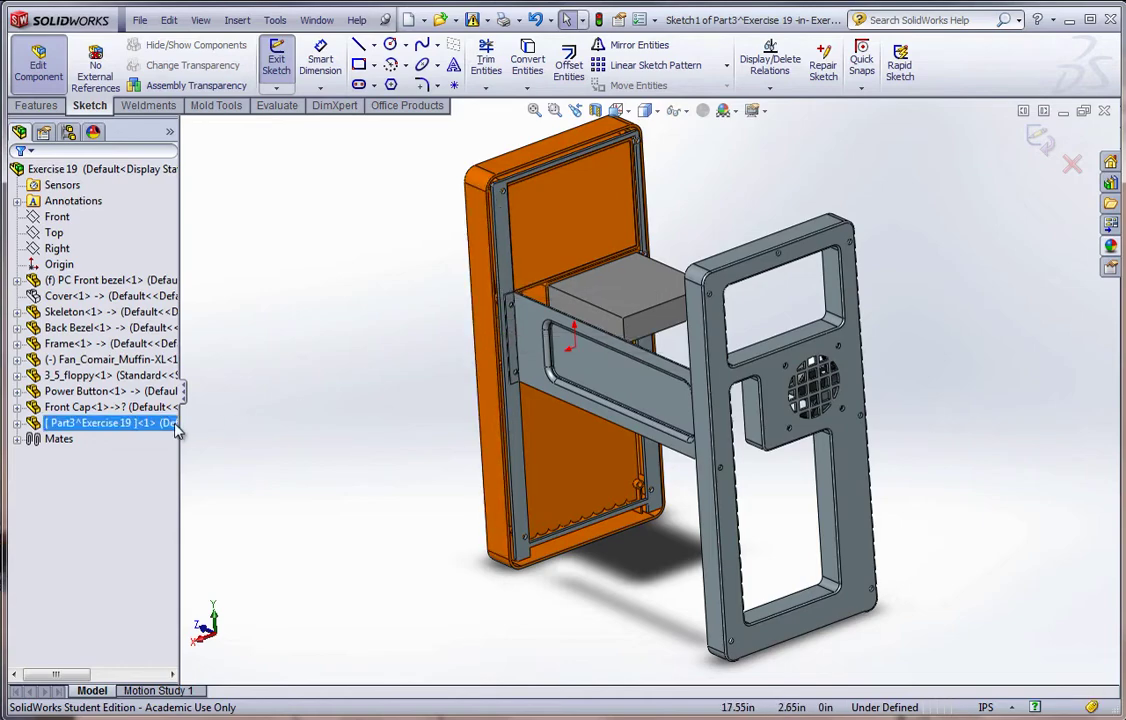
pyautogui.click(140, 20)
pyautogui.click(179, 167)
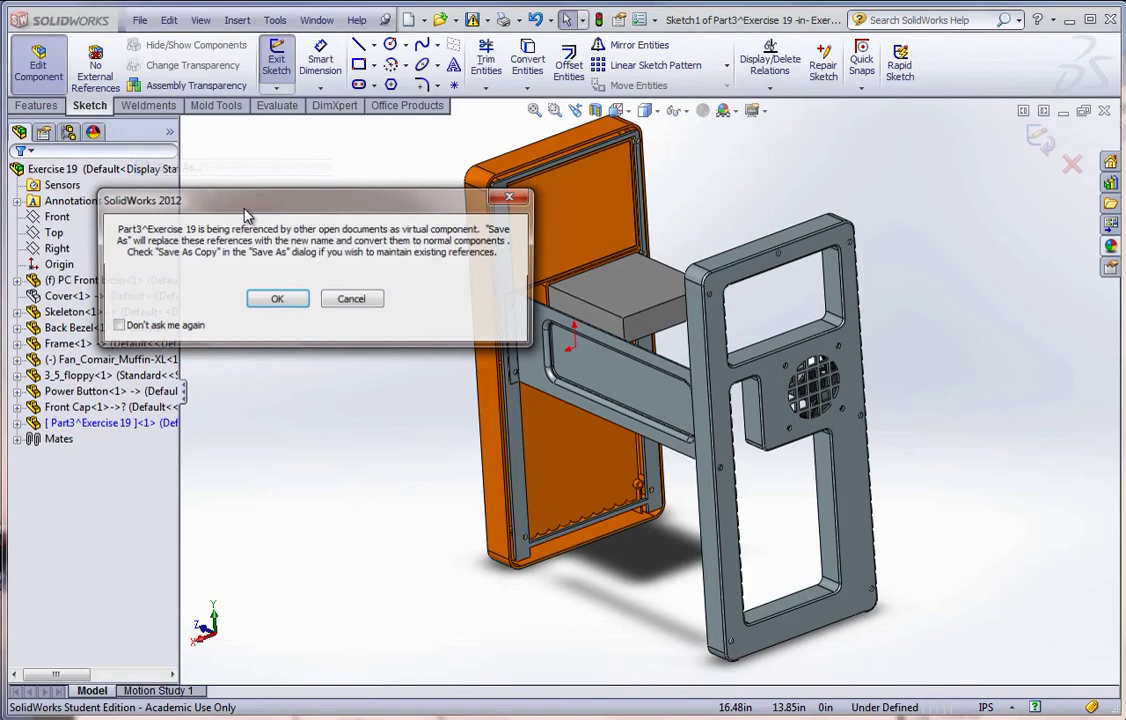
pyautogui.click(278, 300)
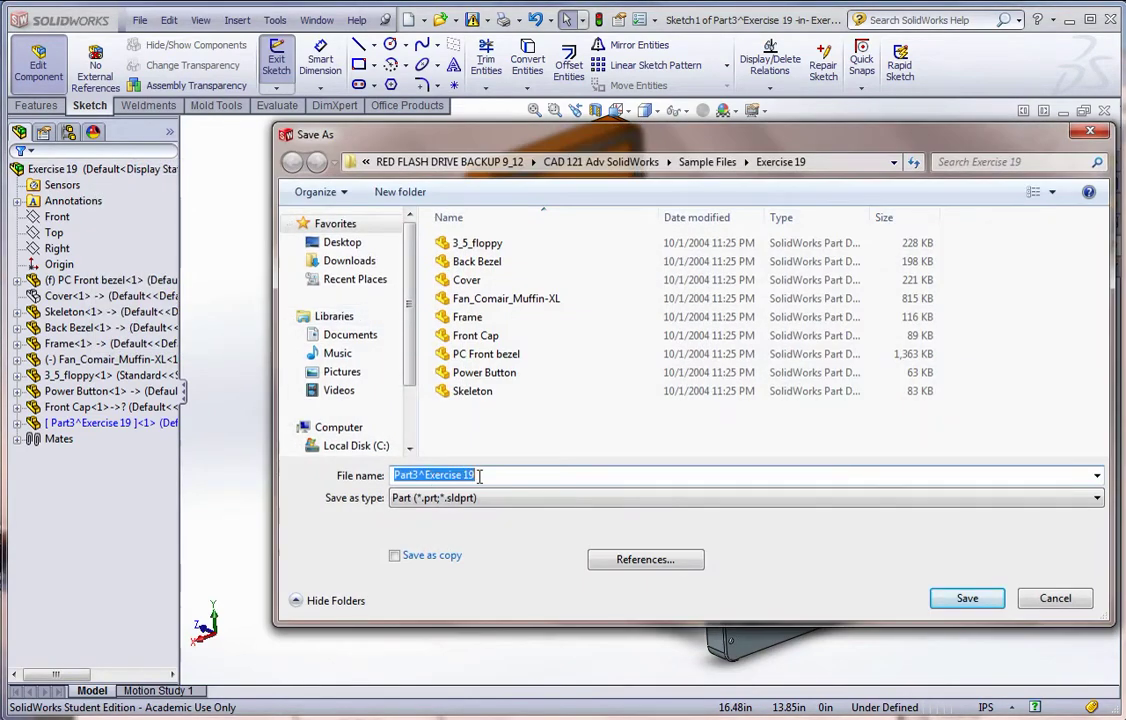
pyautogui.write('E19 Cover')
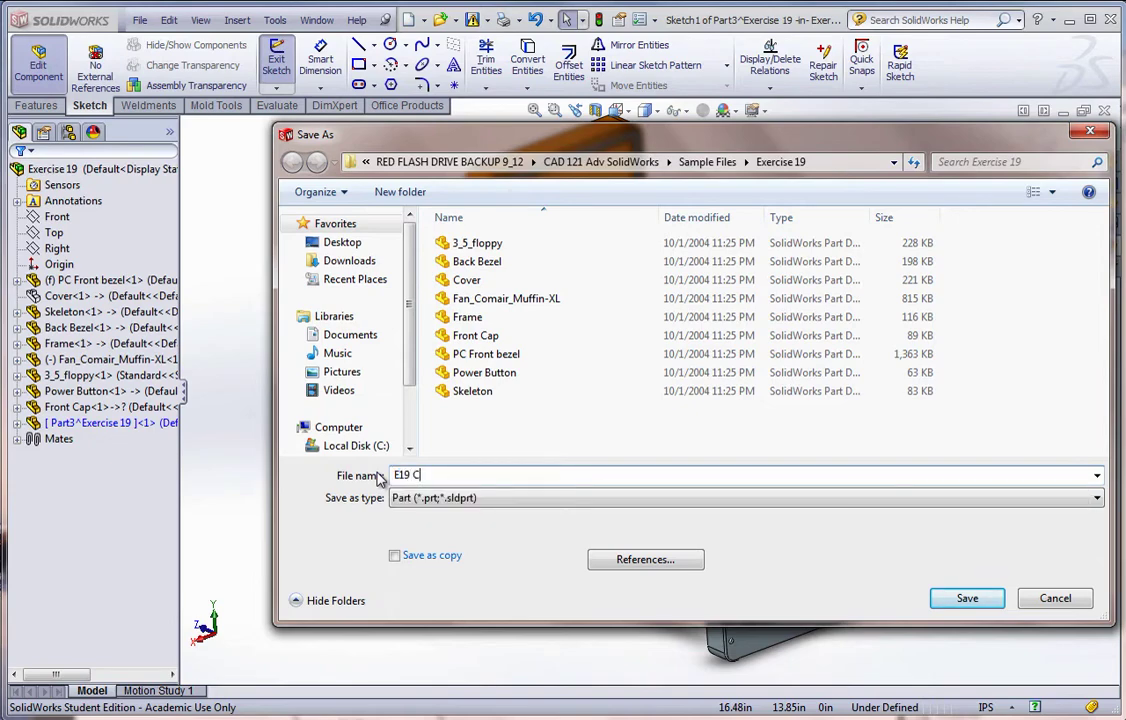
pyautogui.click(967, 599)
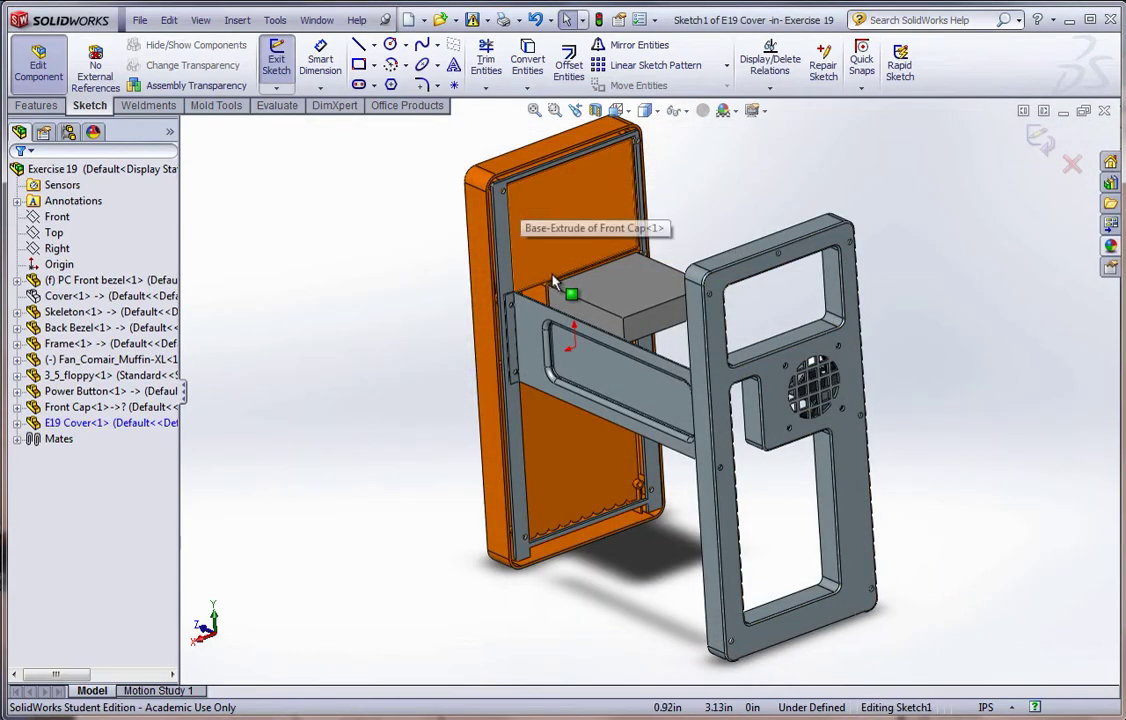
# - Convert the PC Front bezel's outer edges into lines in E19 Cover's Sketch1
pyautogui.scroll(-3, 560, 285)
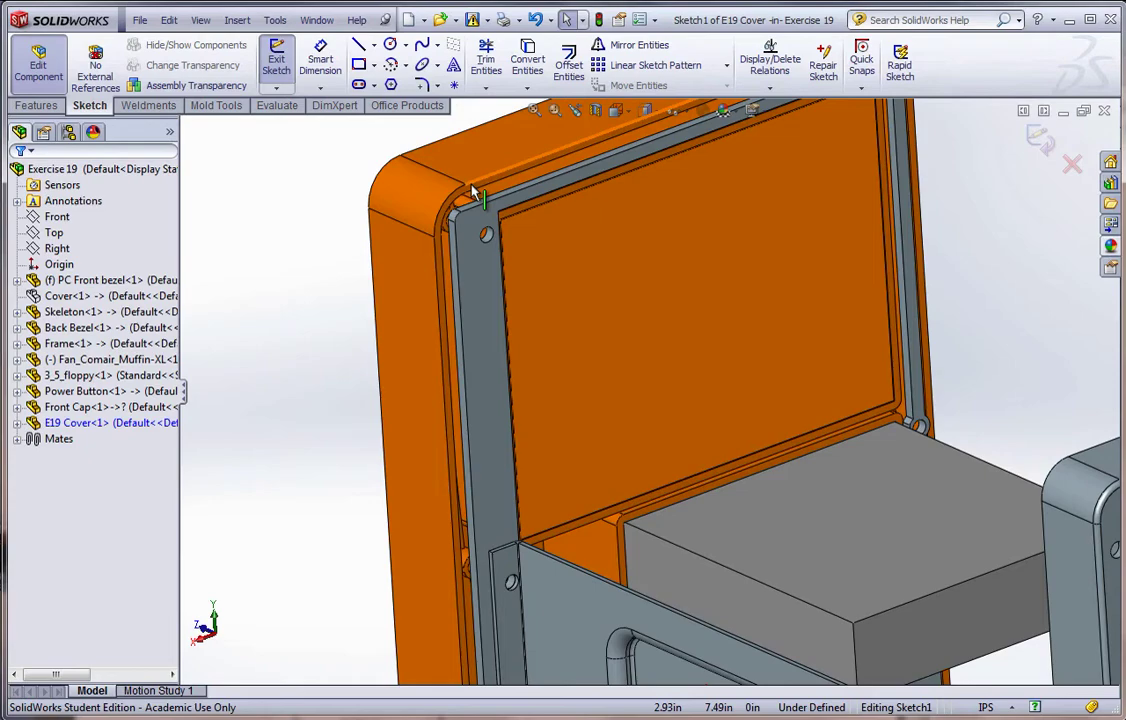
pyautogui.scroll(-5, 470, 197)
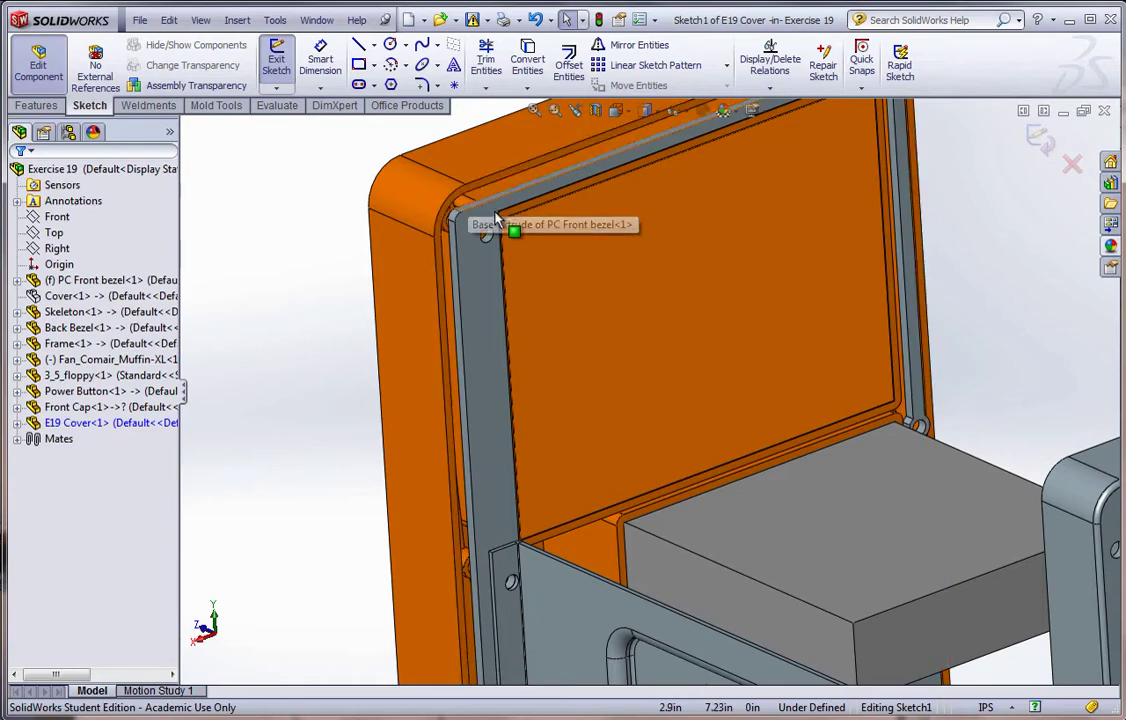
pyautogui.scroll(10, 485, 300)
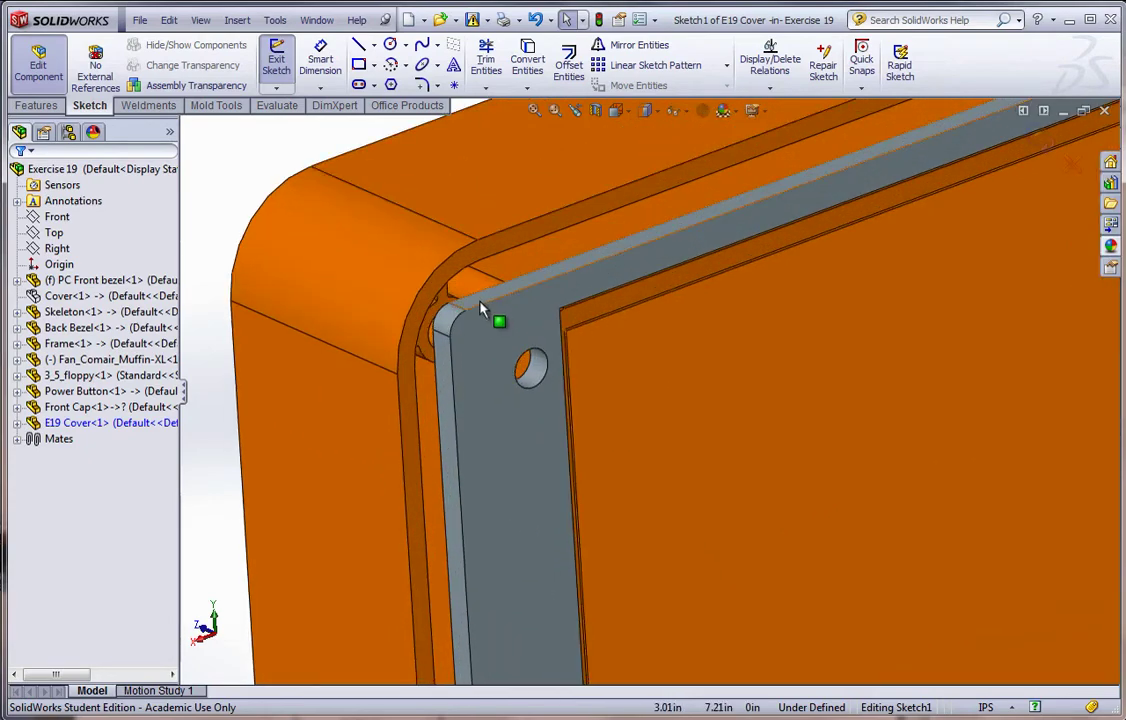
pyautogui.scroll(-2, 711, 538)
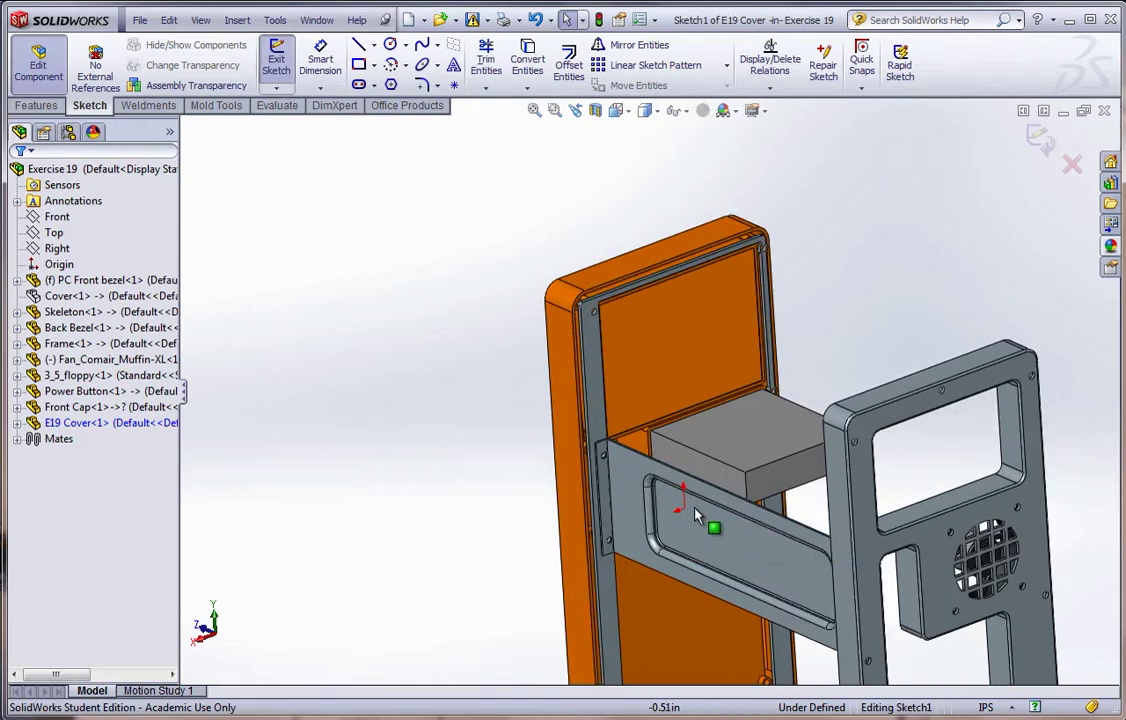
pyautogui.scroll(2, 600, 345)
pyautogui.scroll(-5, 595, 340)
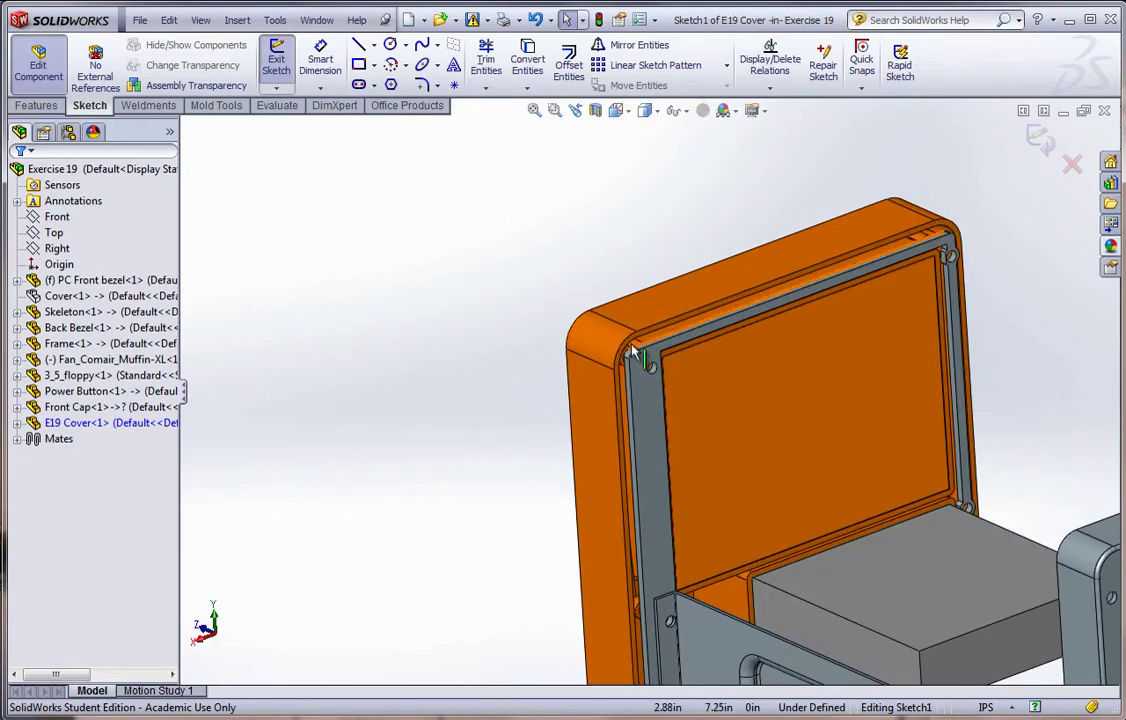
pyautogui.click(637, 370)
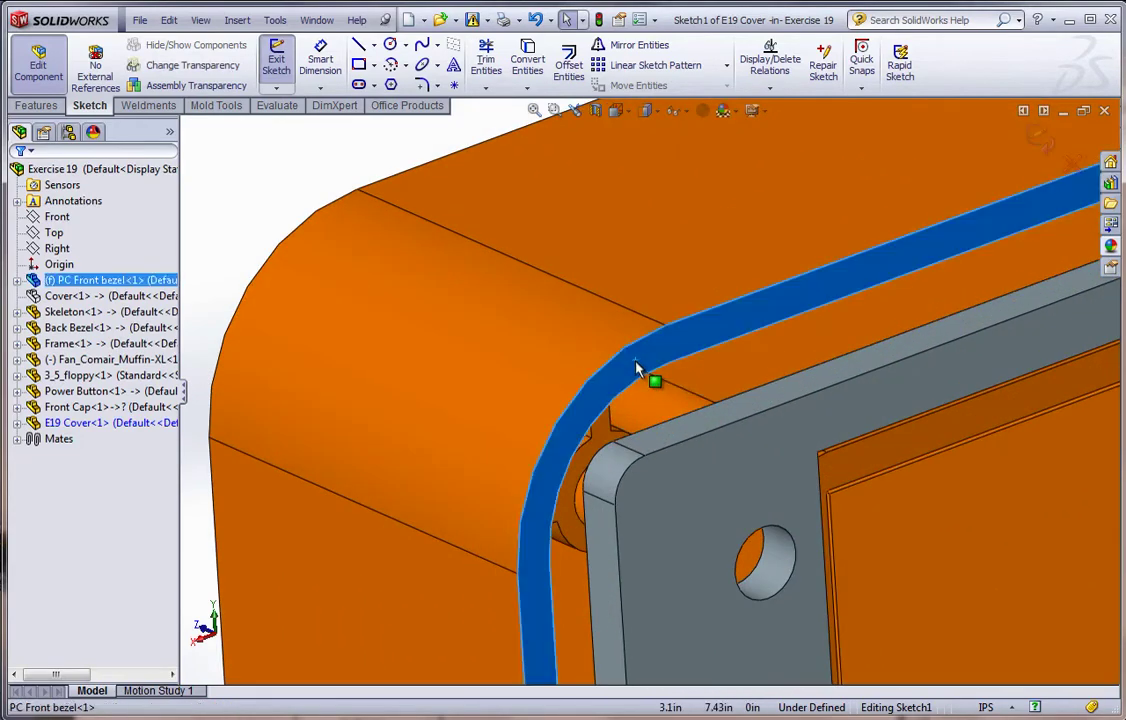
pyautogui.click(530, 66)
pyautogui.scroll(6, 350, 440)
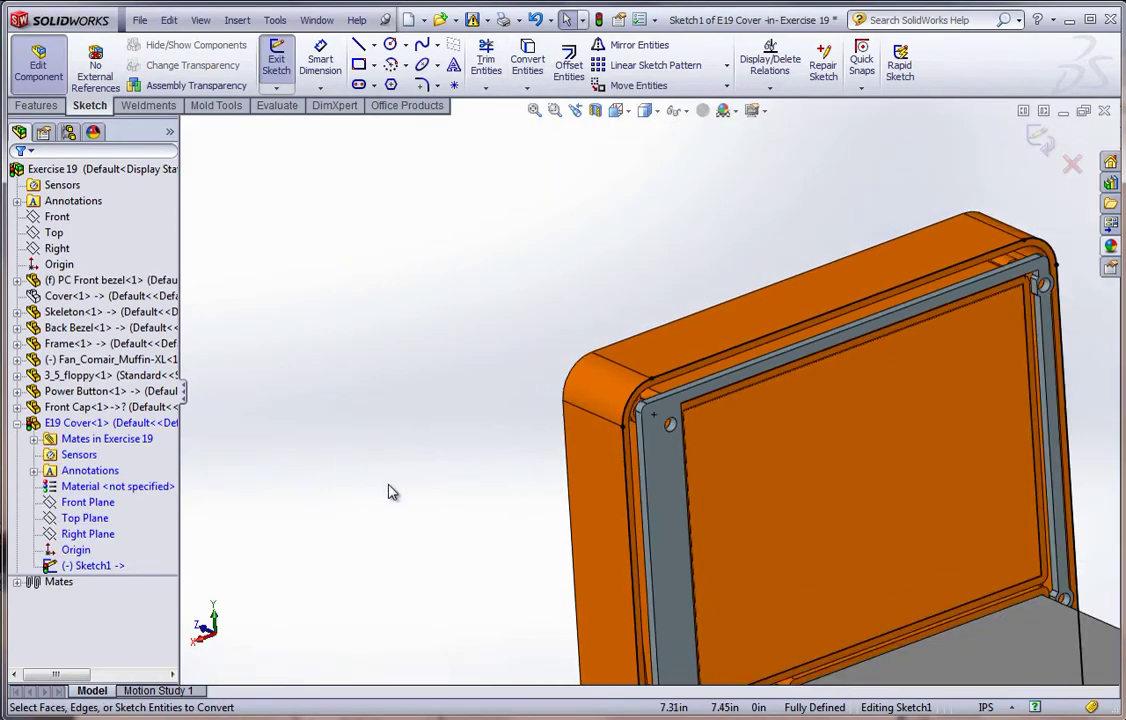
pyautogui.scroll(-5, 651, 398)
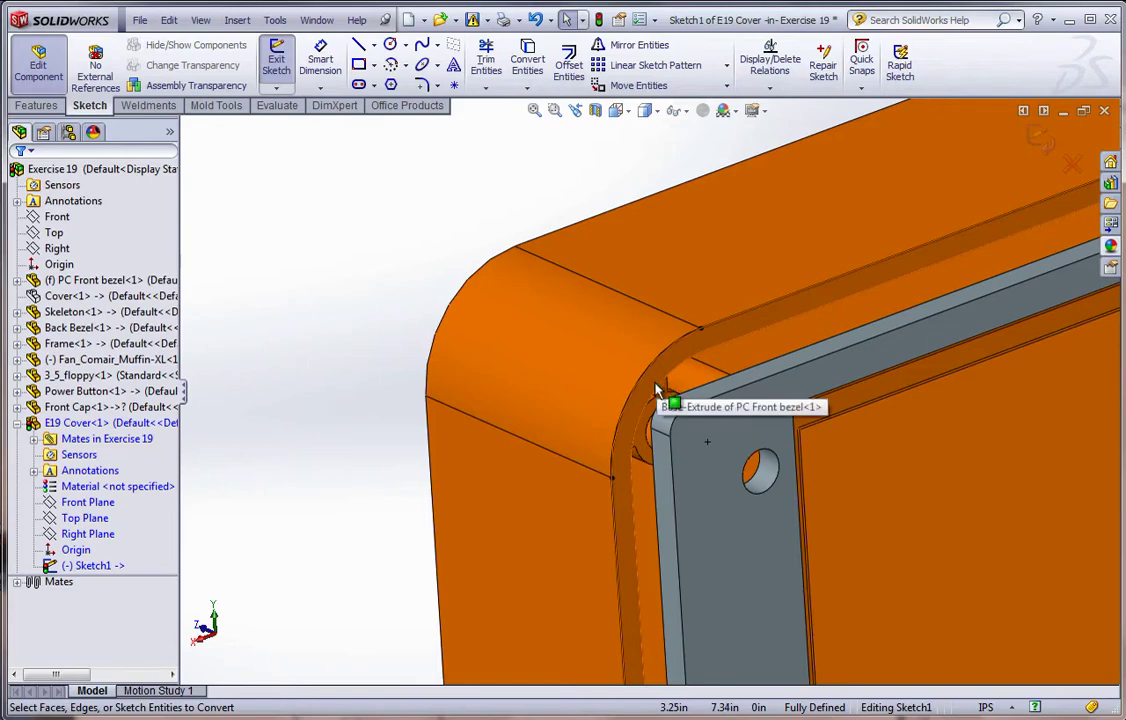
pyautogui.scroll(8, 656, 388)
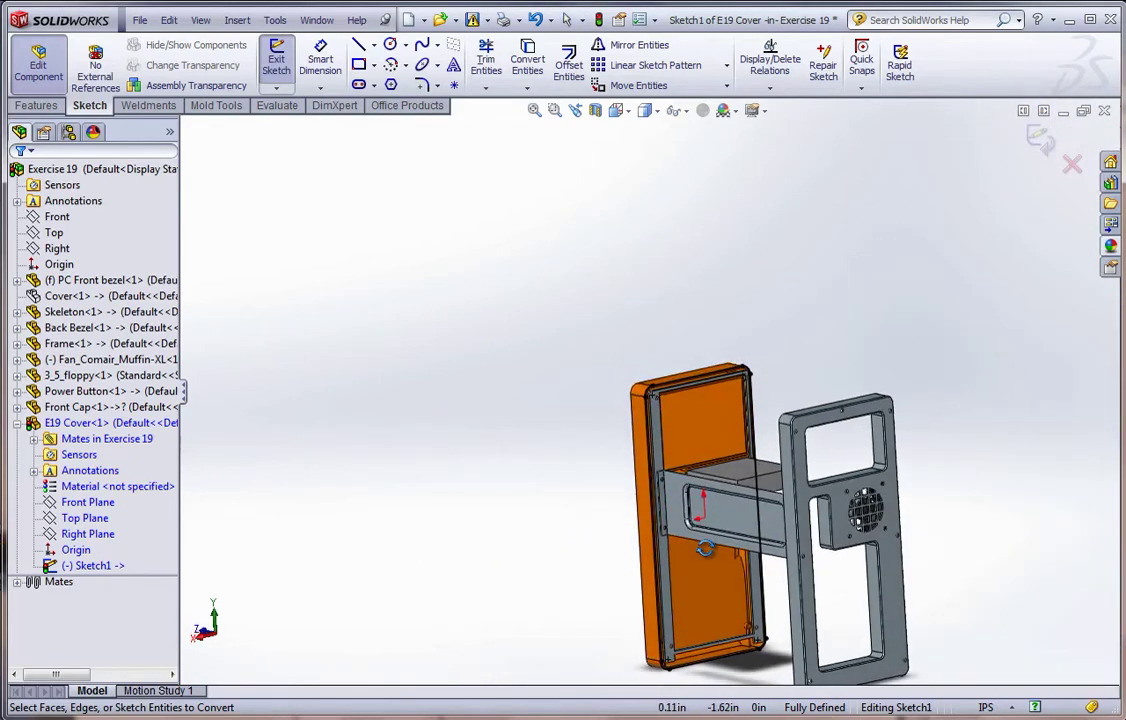
pyautogui.scroll(-6, 690, 640)
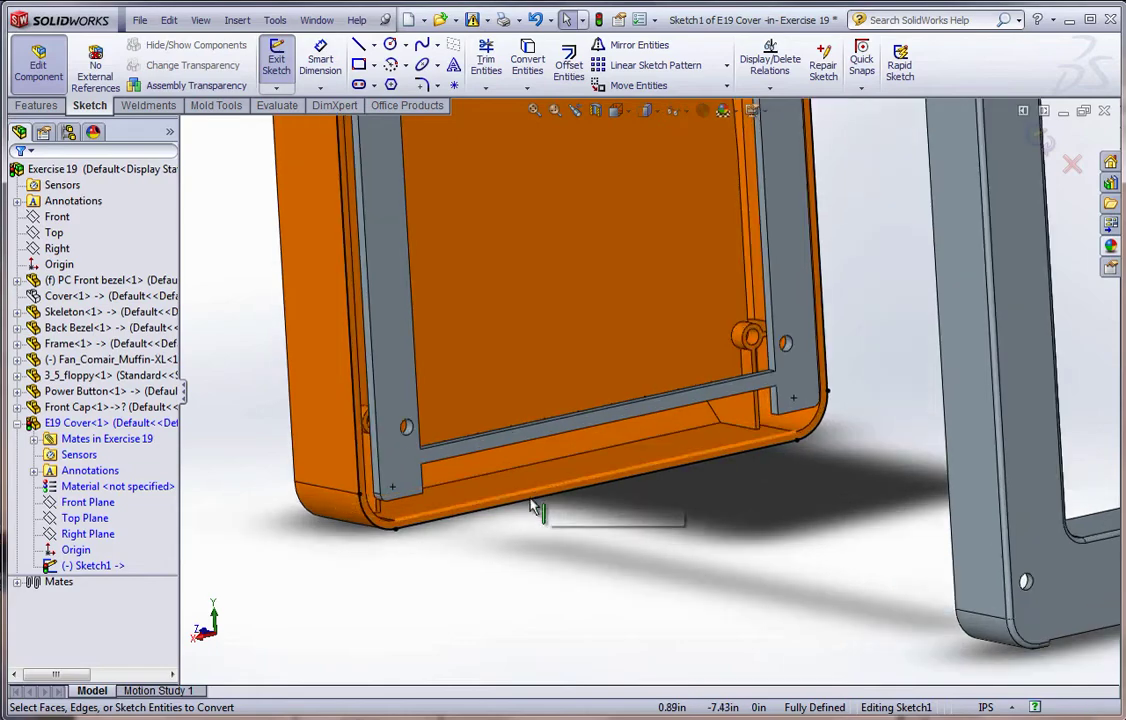
pyautogui.scroll(-2, 533, 507)
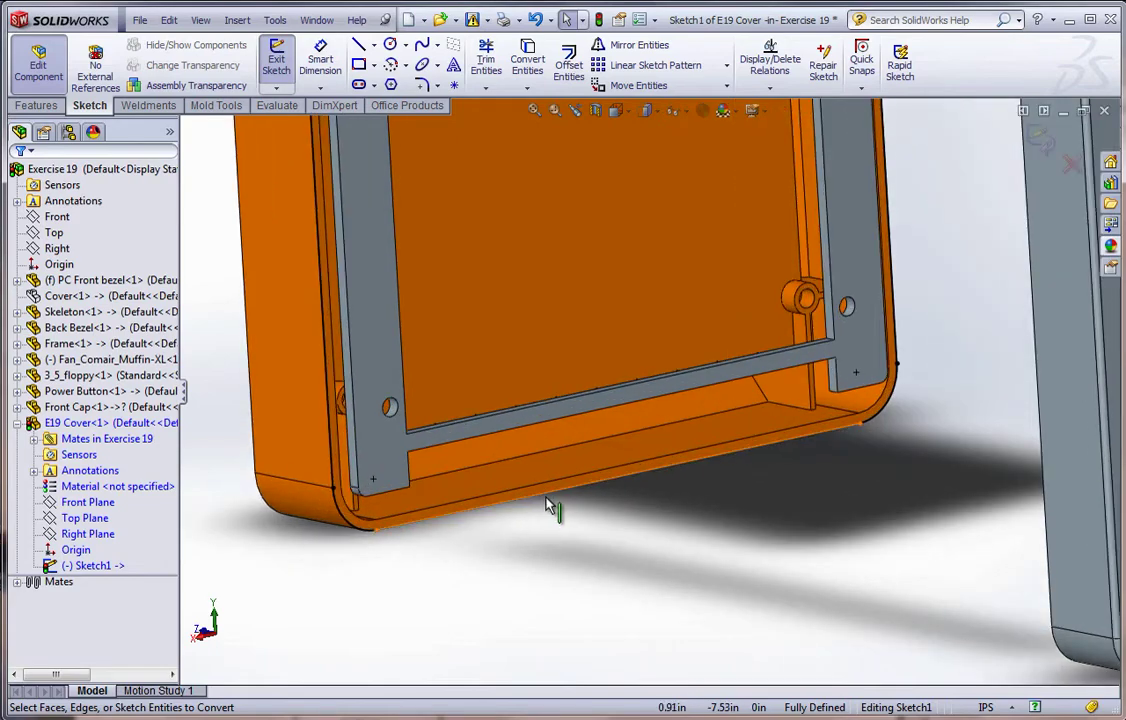
# - Convert the cover's bottom edge and sketch short lines at both bottom corners
pyautogui.click(548, 505)
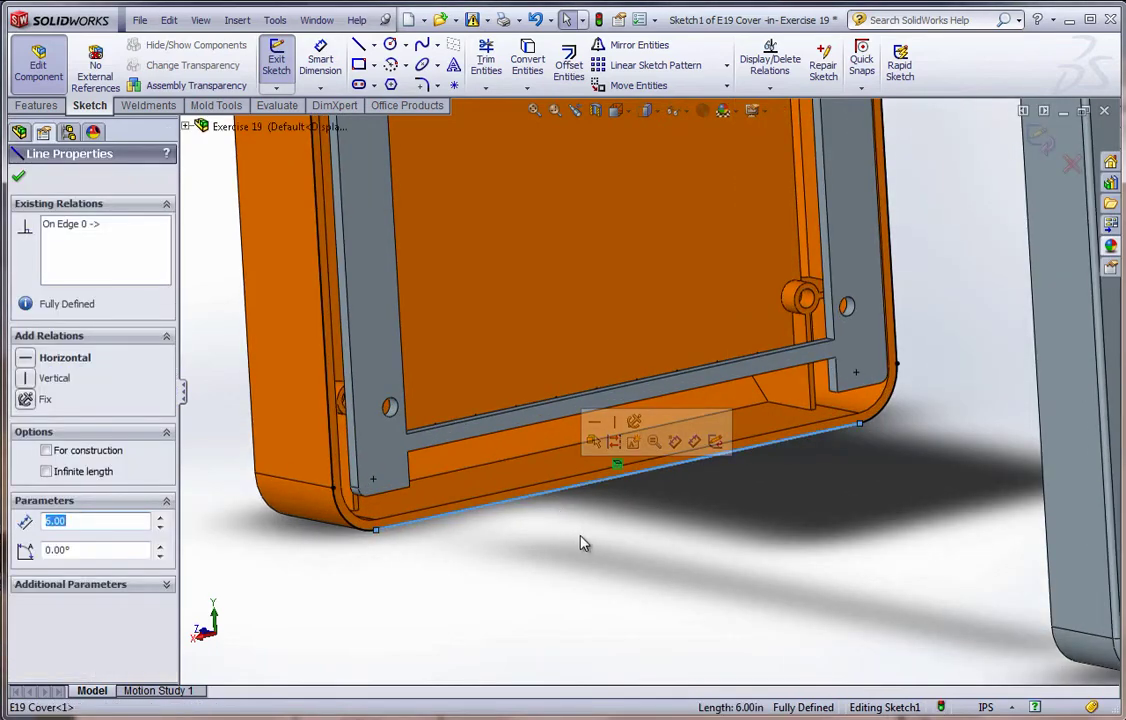
pyautogui.press('Escape')
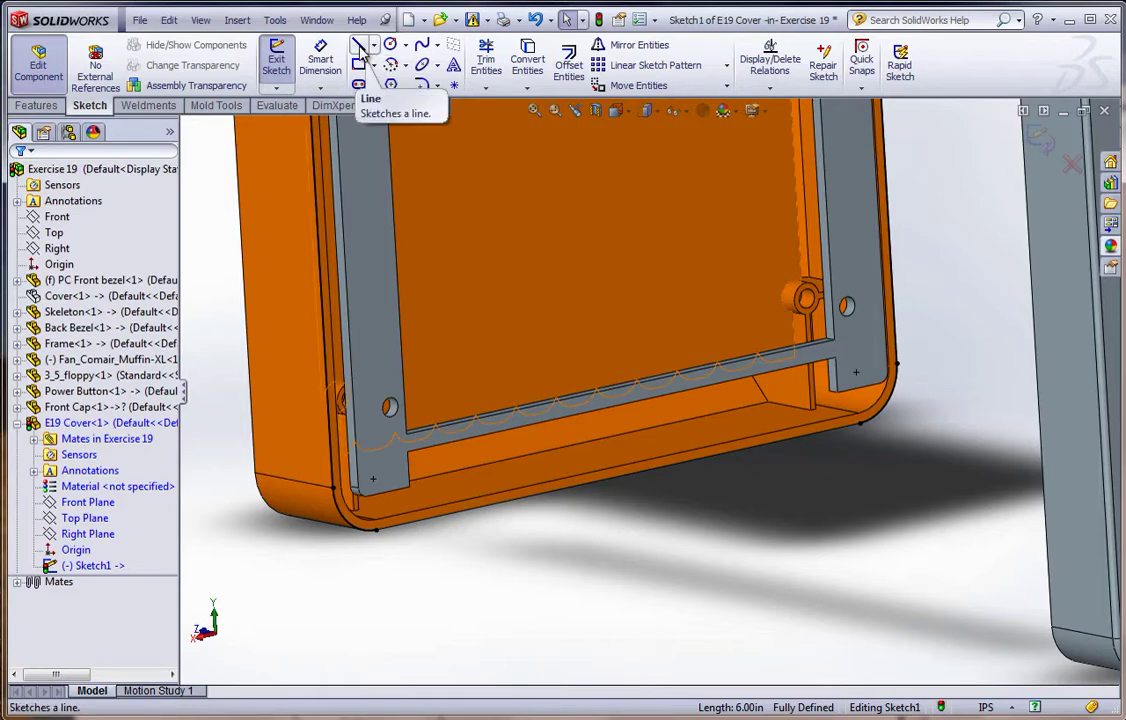
pyautogui.click(359, 50)
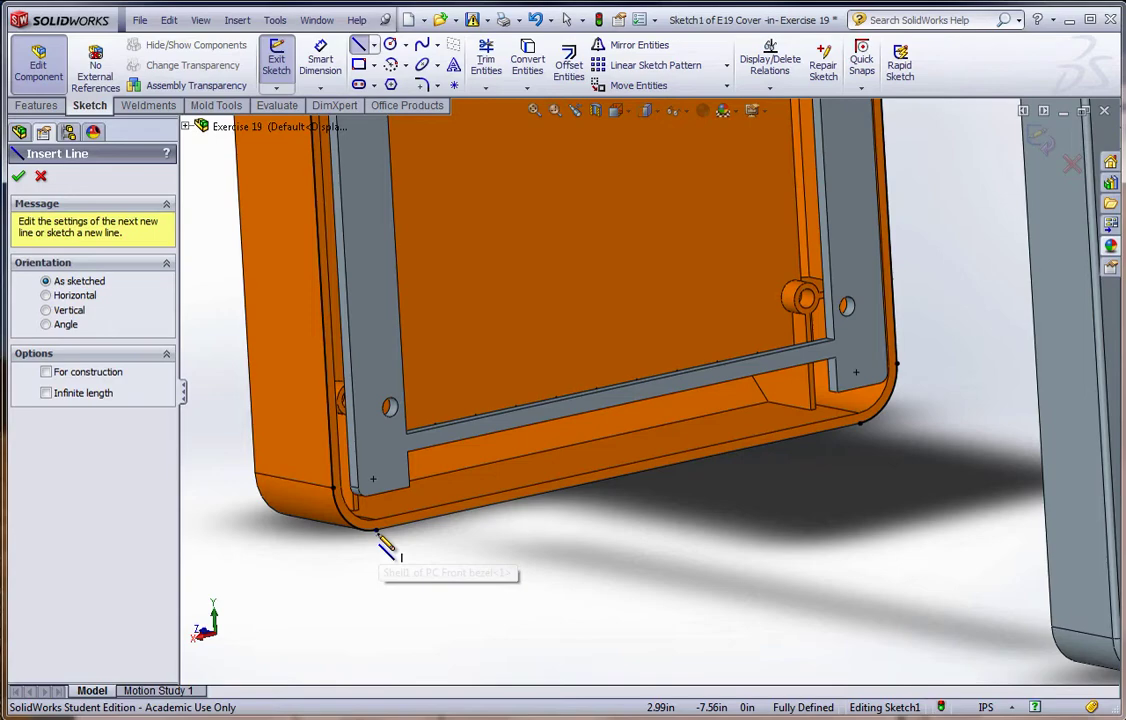
pyautogui.moveTo(380, 533)
pyautogui.mouseDown()
pyautogui.moveTo(428, 528)
pyautogui.moveTo(437, 541)
pyautogui.moveTo(415, 522)
pyautogui.mouseUp()
pyautogui.moveTo(878, 446)
pyautogui.mouseDown()
pyautogui.moveTo(832, 450)
pyautogui.moveTo(840, 458)
pyautogui.mouseUp()
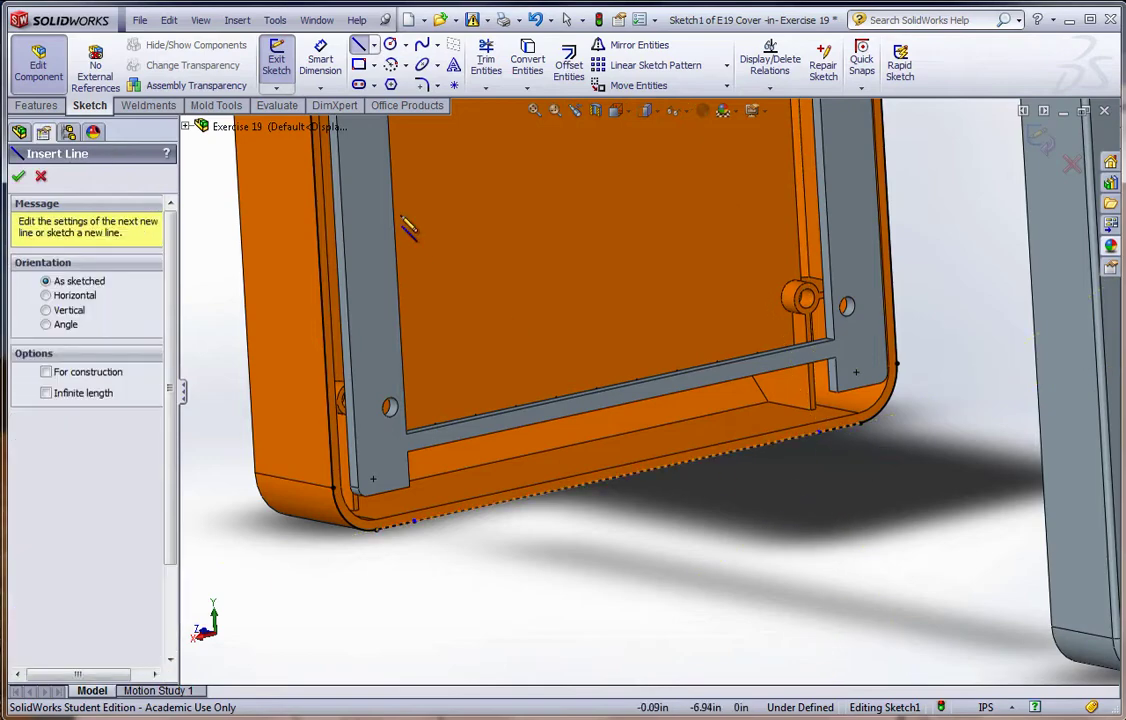
# - Dimension both short corner lines to 0.40 in and fit the view
pyautogui.click(320, 63)
pyautogui.click(405, 528)
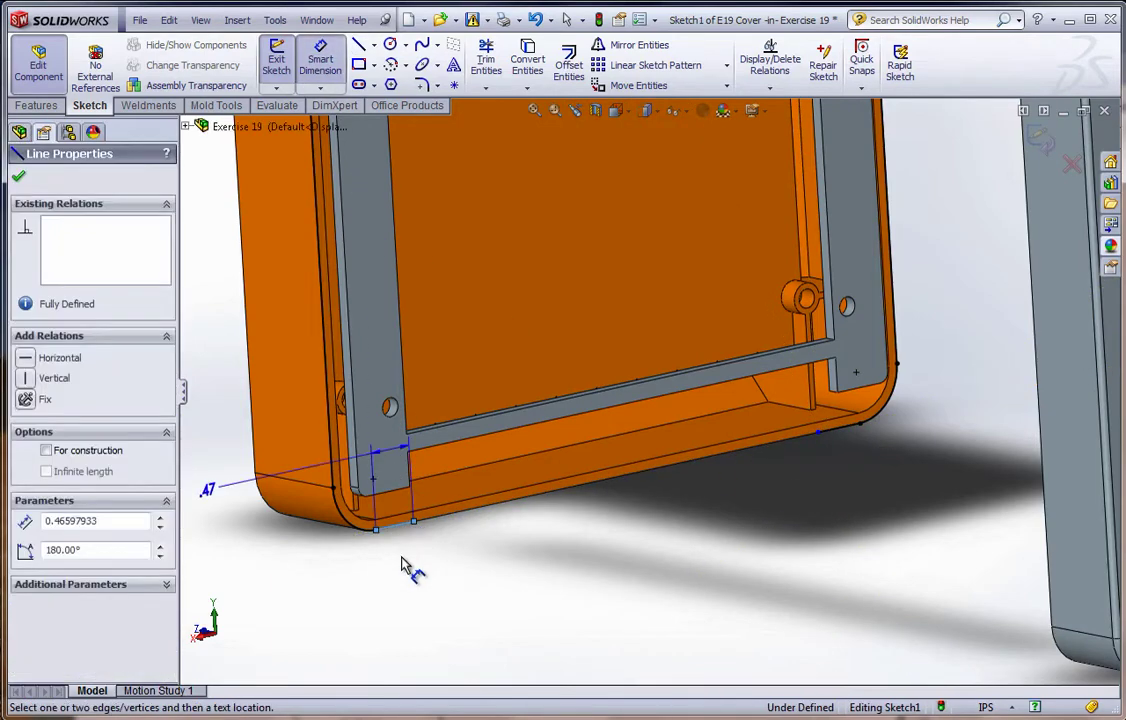
pyautogui.click(403, 566)
pyautogui.write('.4')
pyautogui.press('Return')
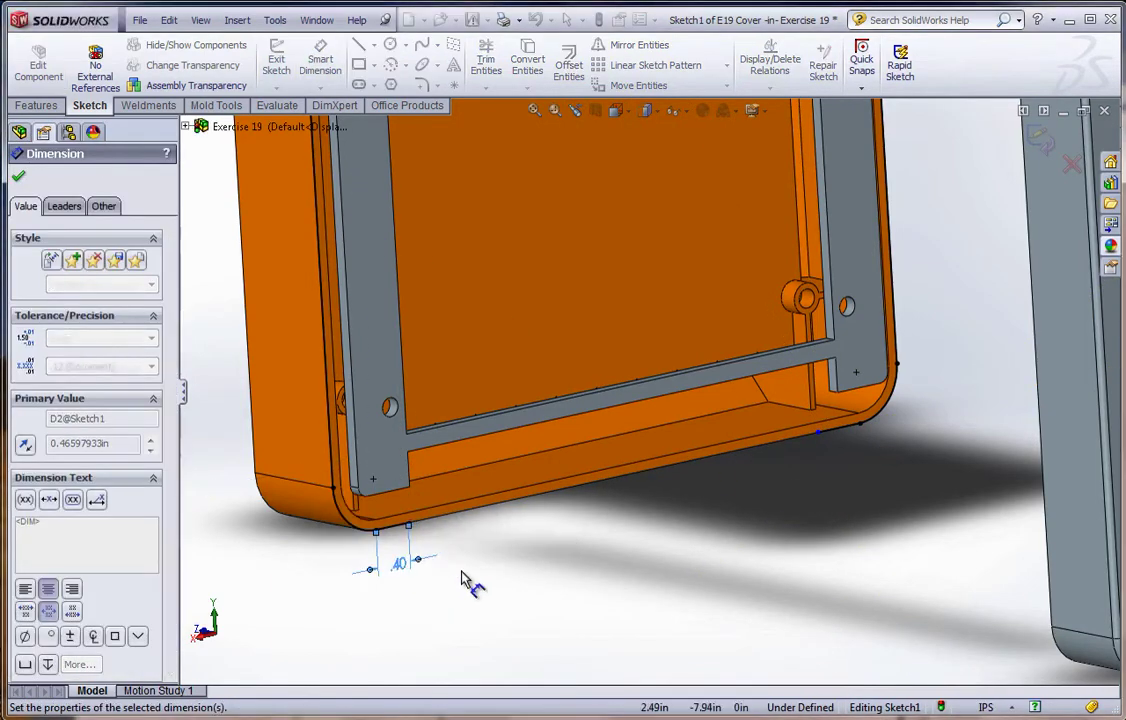
pyautogui.click(843, 450)
pyautogui.click(840, 455)
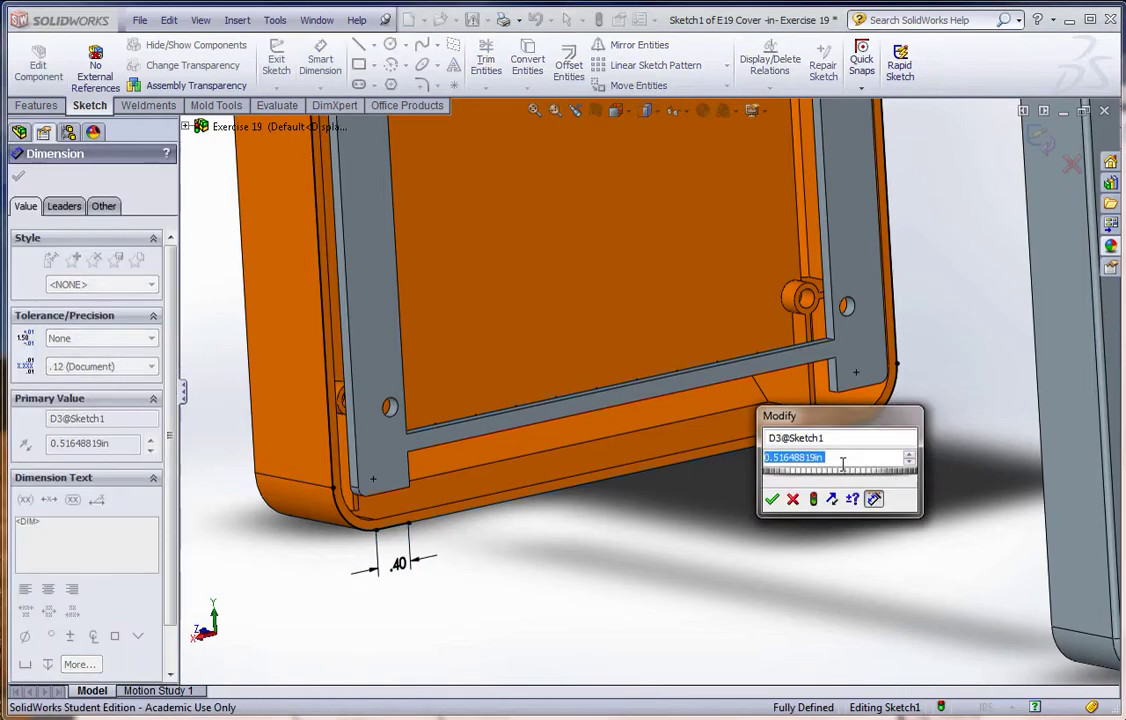
pyautogui.write('.4')
pyautogui.press('Return')
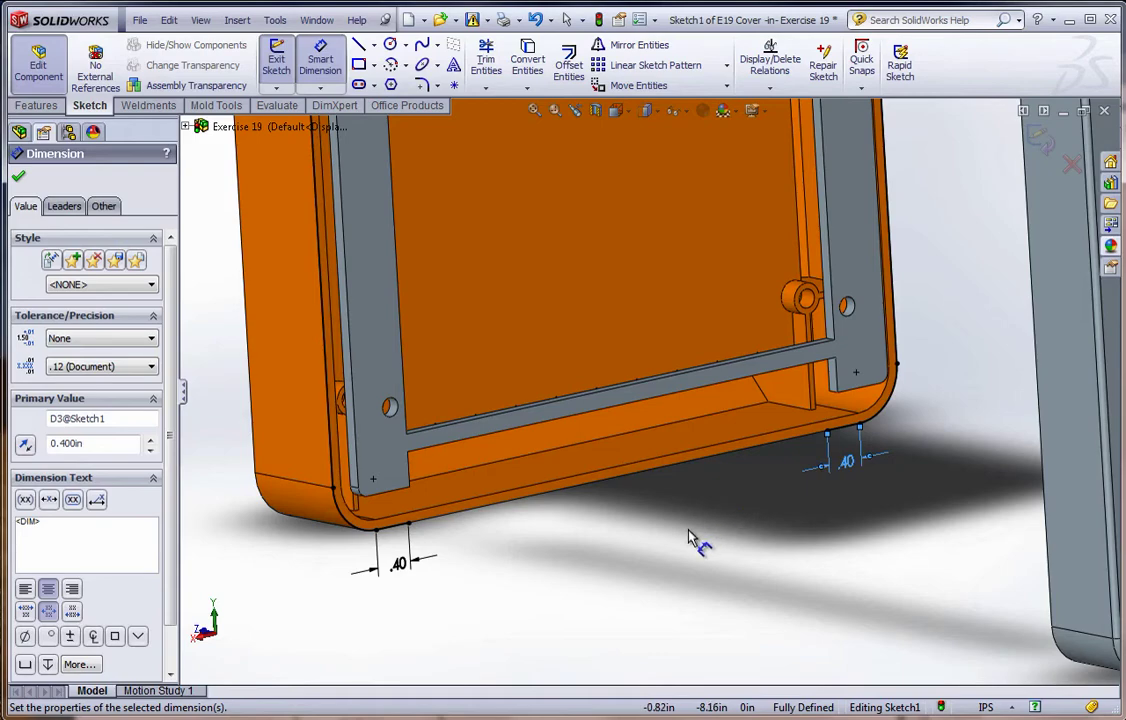
pyautogui.press('f')
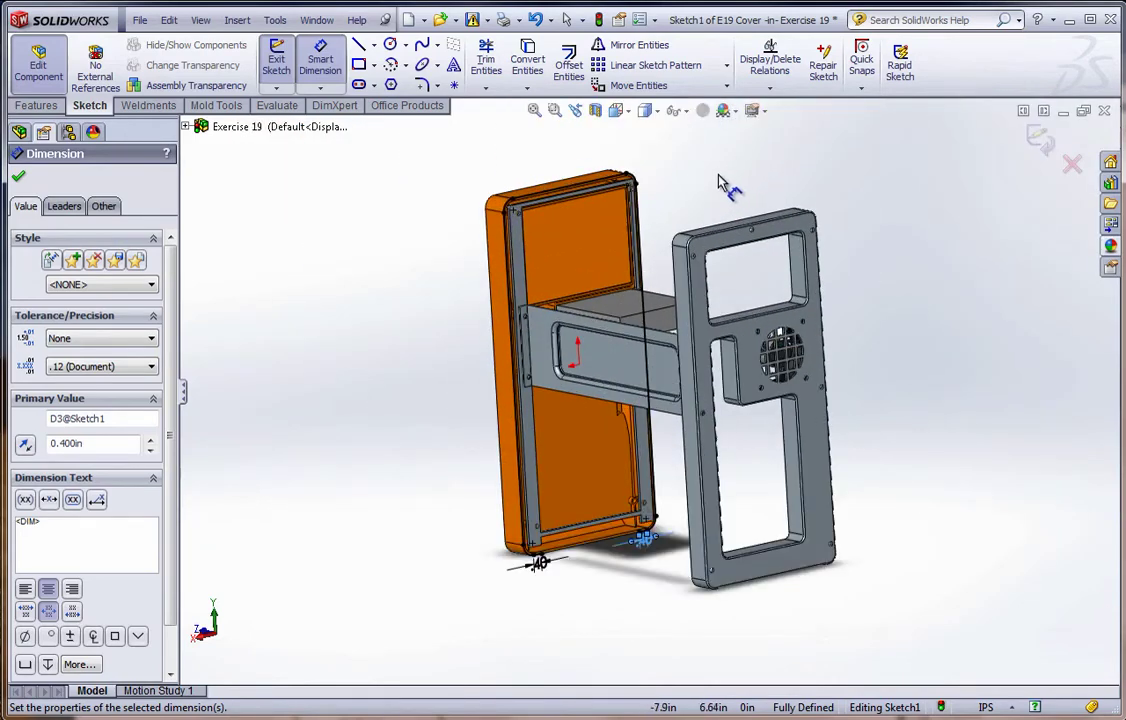
# - Enable and show the Sheet Metal tab in the CommandManager
pyautogui.rightClick(293, 113)
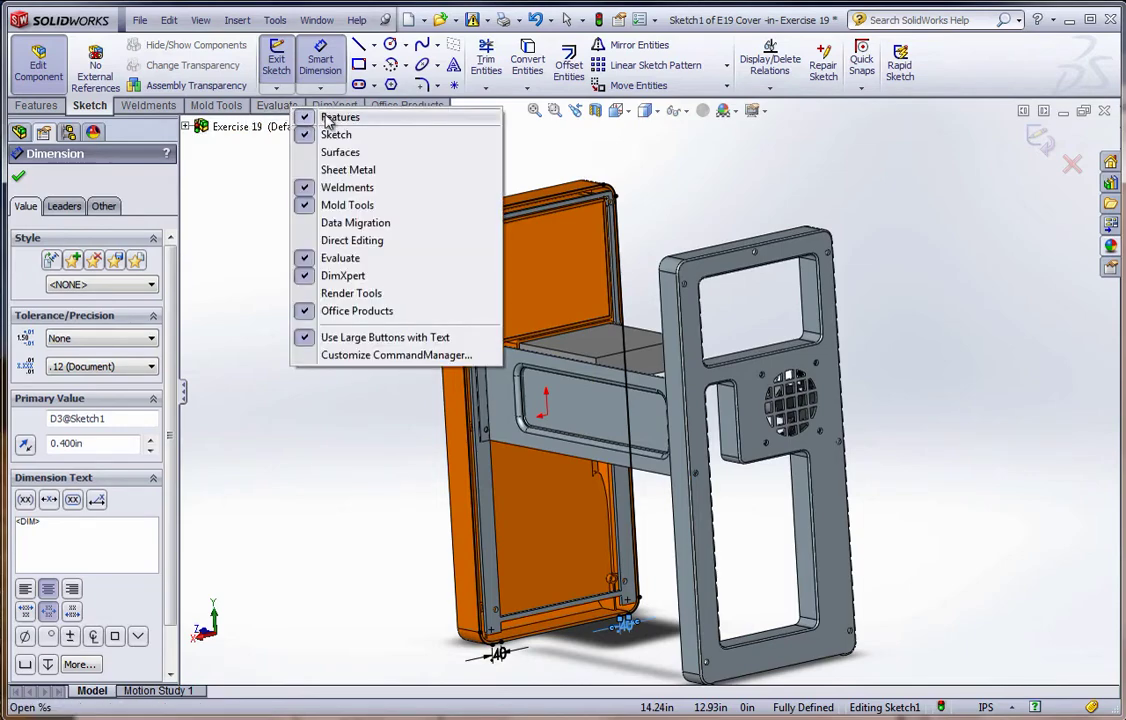
pyautogui.click(340, 170)
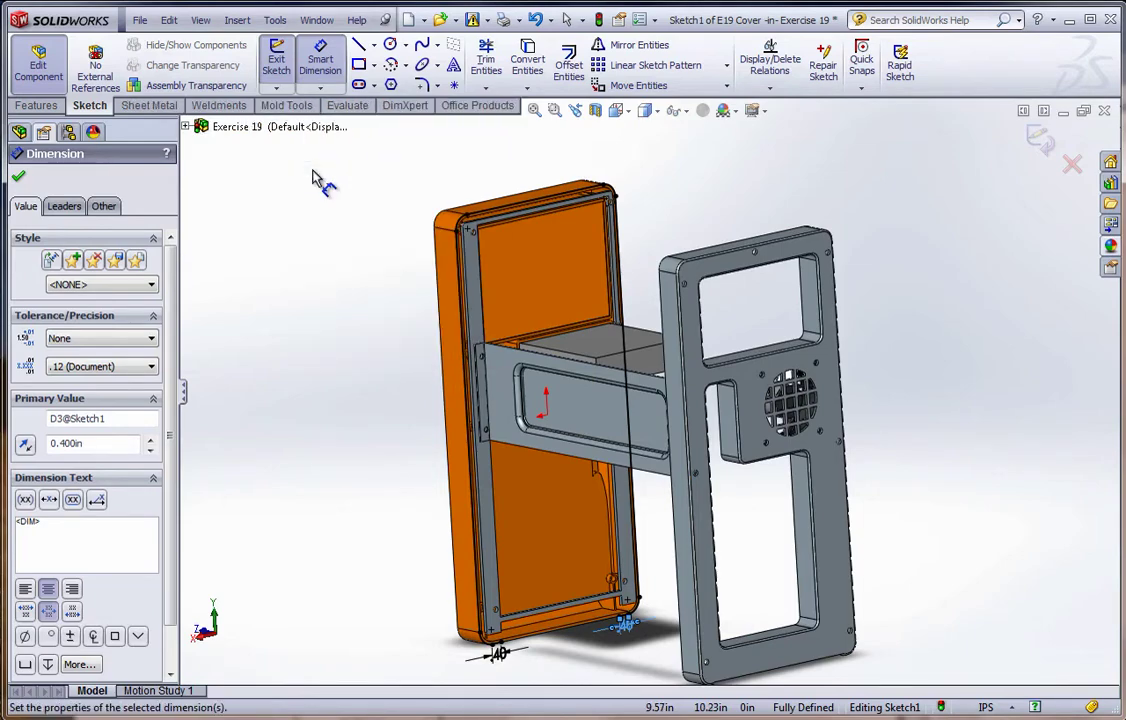
pyautogui.click(156, 107)
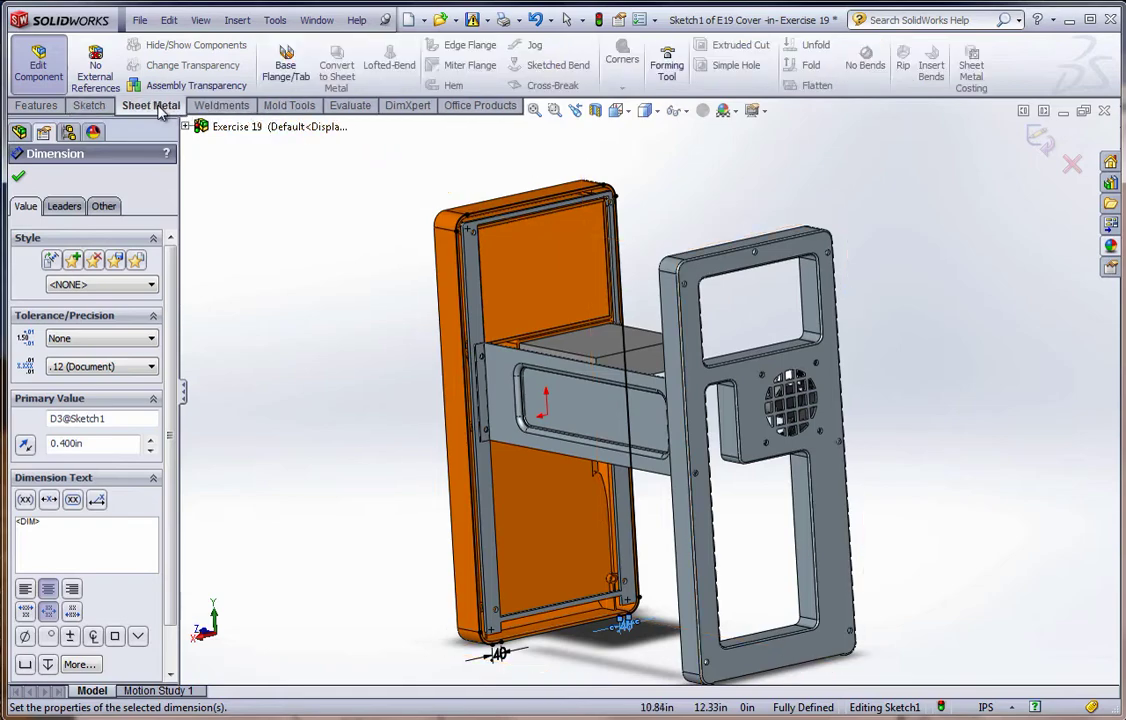
# - Start a Base Flange from the cover sketch extending Up To Vertex at the back bezel corner
pyautogui.click(287, 70)
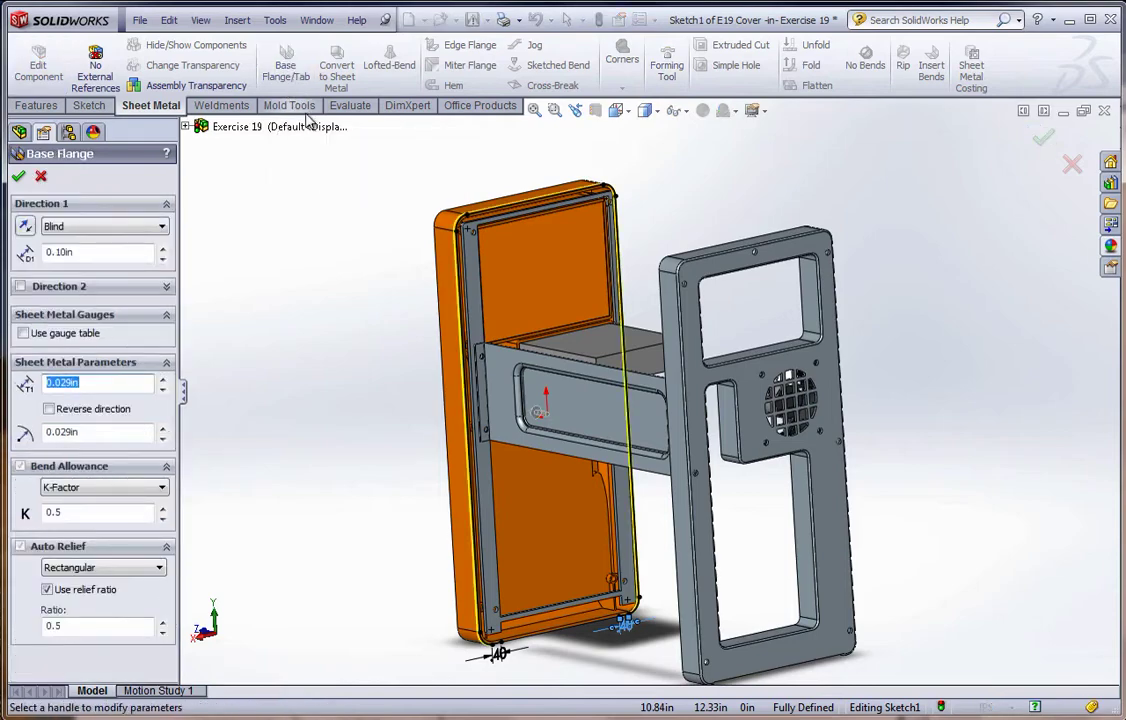
pyautogui.click(545, 393)
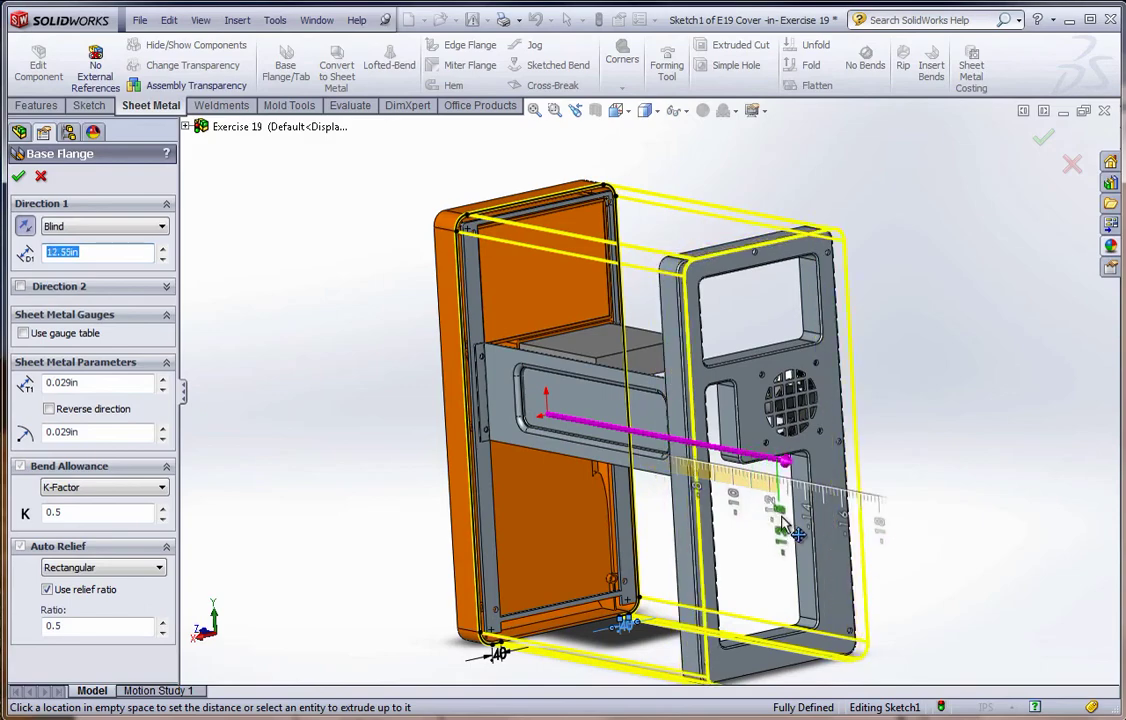
pyautogui.click(785, 533)
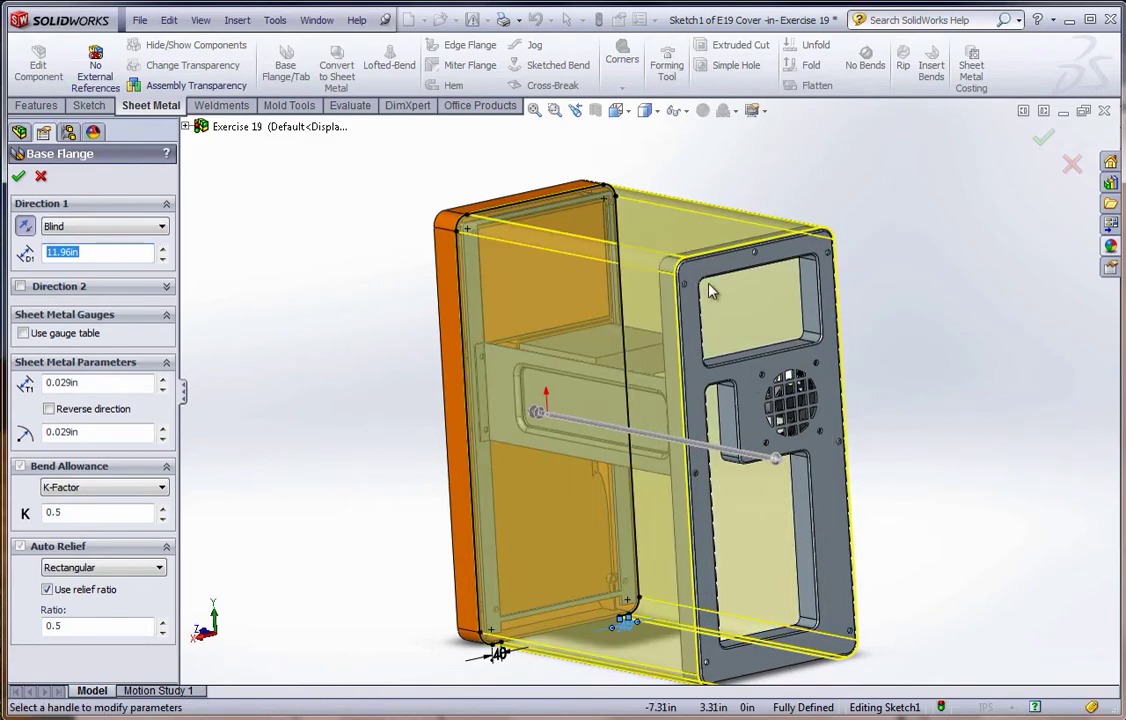
pyautogui.scroll(-6, 710, 290)
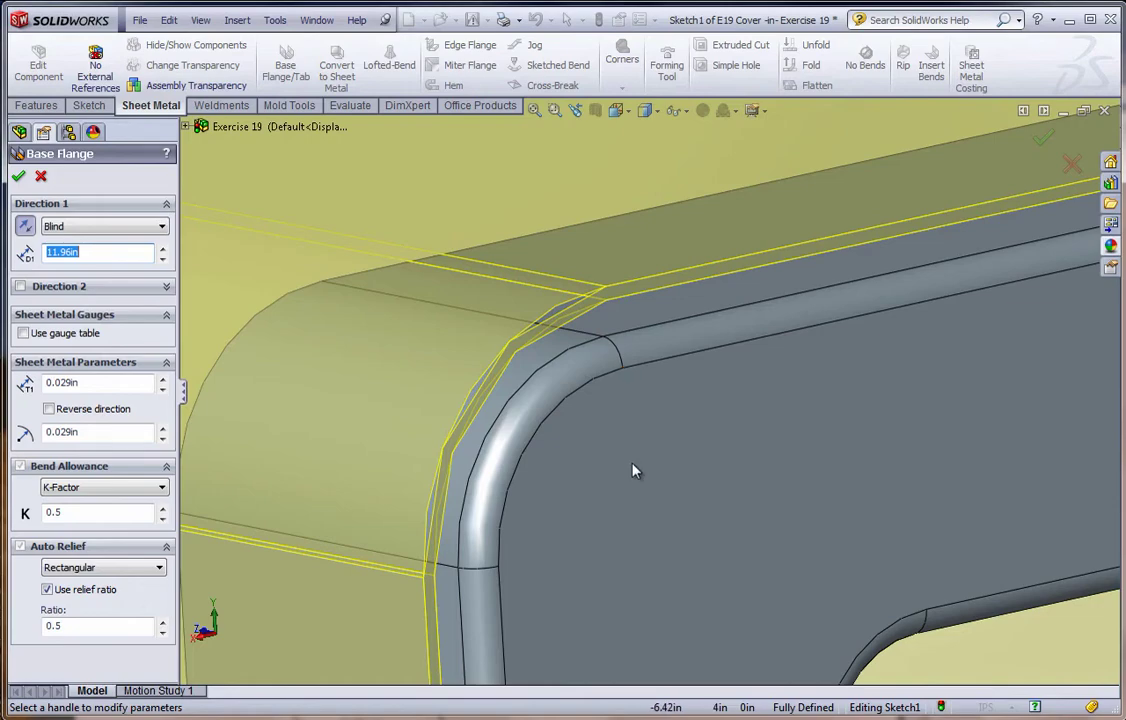
pyautogui.click(621, 368)
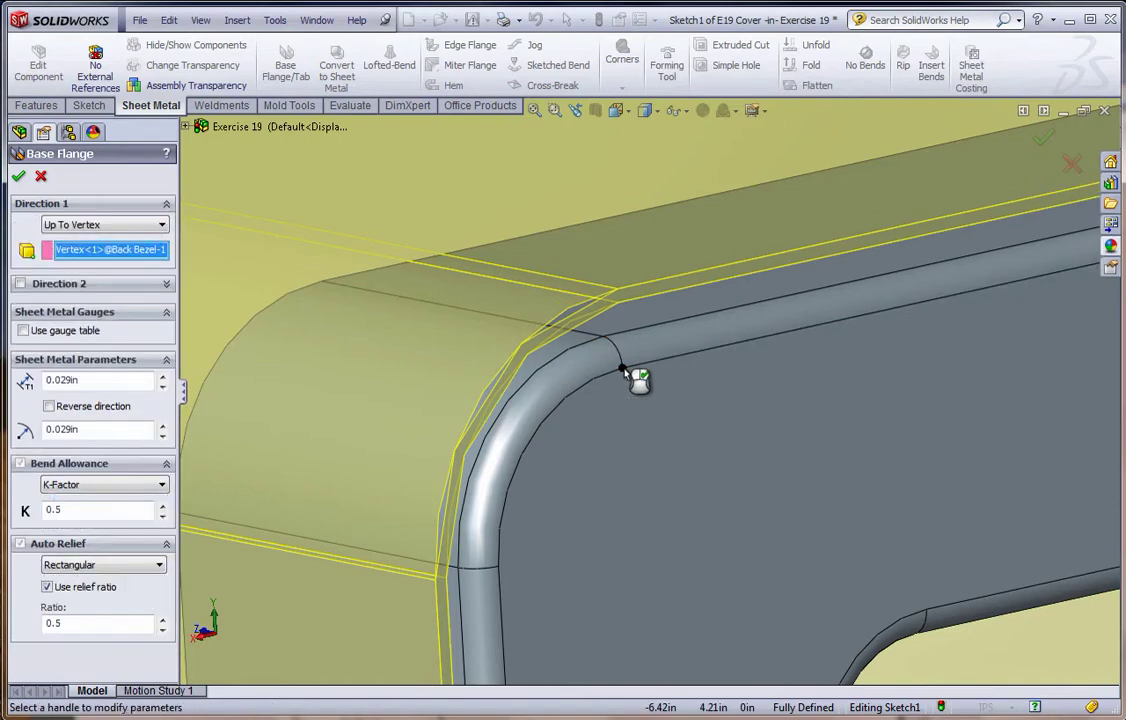
pyautogui.scroll(5, 640, 440)
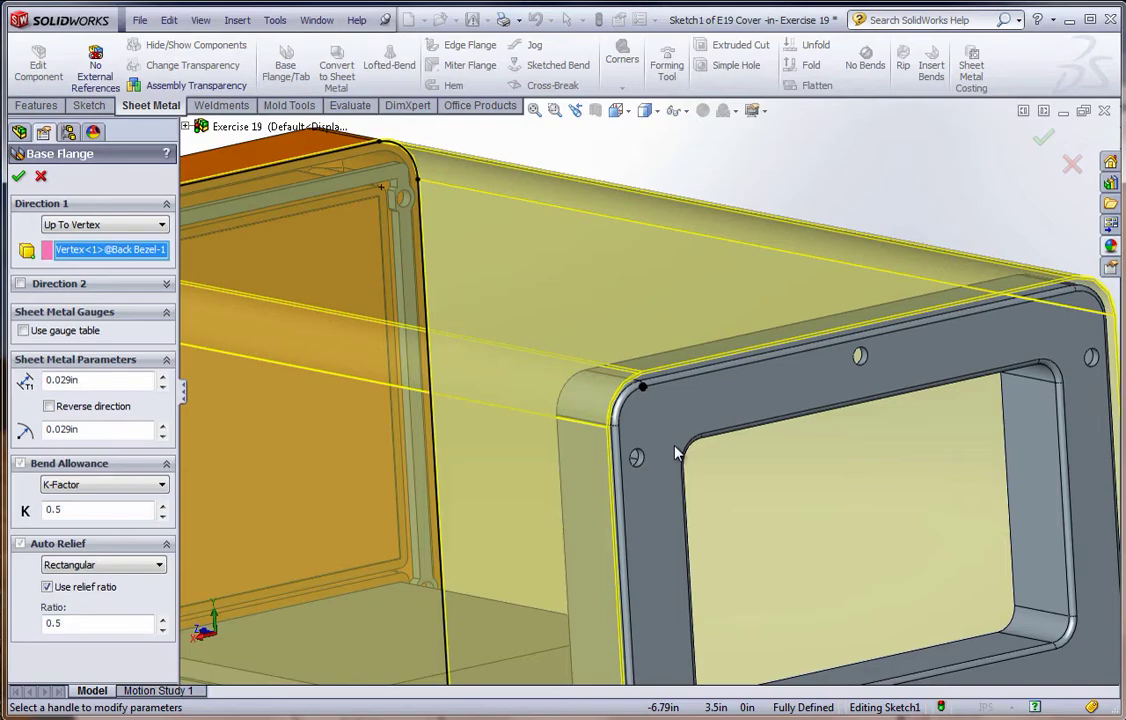
pyautogui.moveTo(668, 435); pyautogui.dragTo(752, 441, button='middle')
# - Give the base flange 0.06 in thickness, reversed direction, and a K-Factor of 0.32
pyautogui.scroll(5, 752, 441)
pyautogui.moveTo(734, 500); pyautogui.dragTo(490, 369, button='middle')
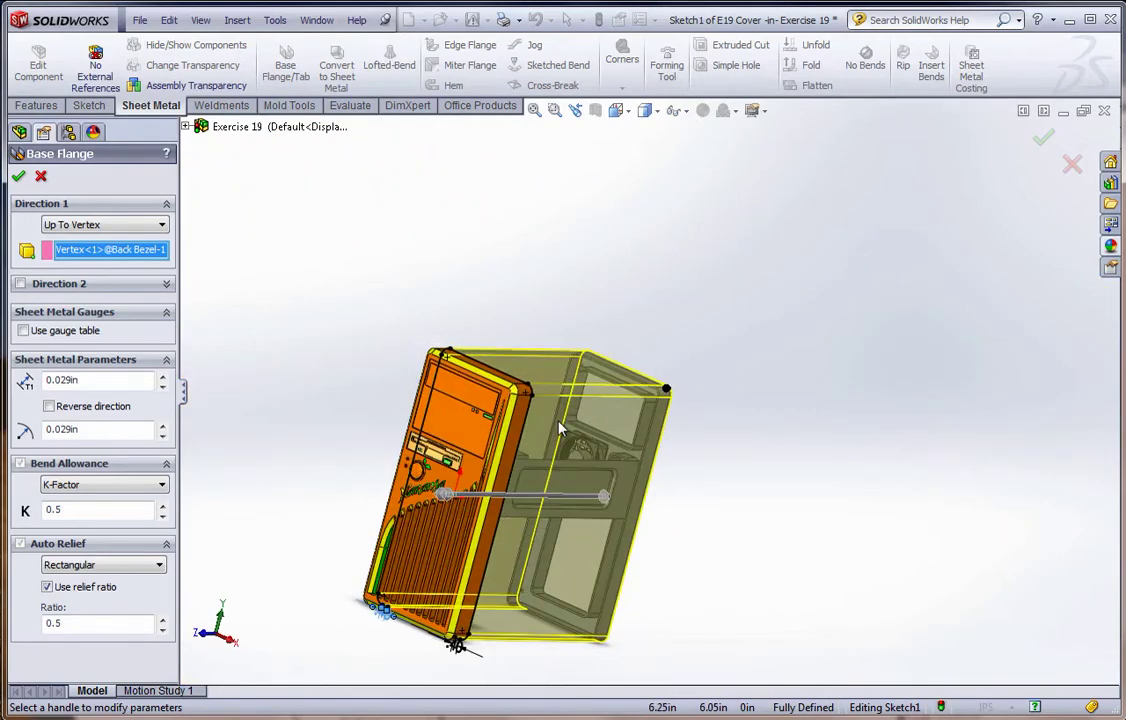
pyautogui.scroll(-3, 538, 397)
pyautogui.scroll(-5, 538, 397)
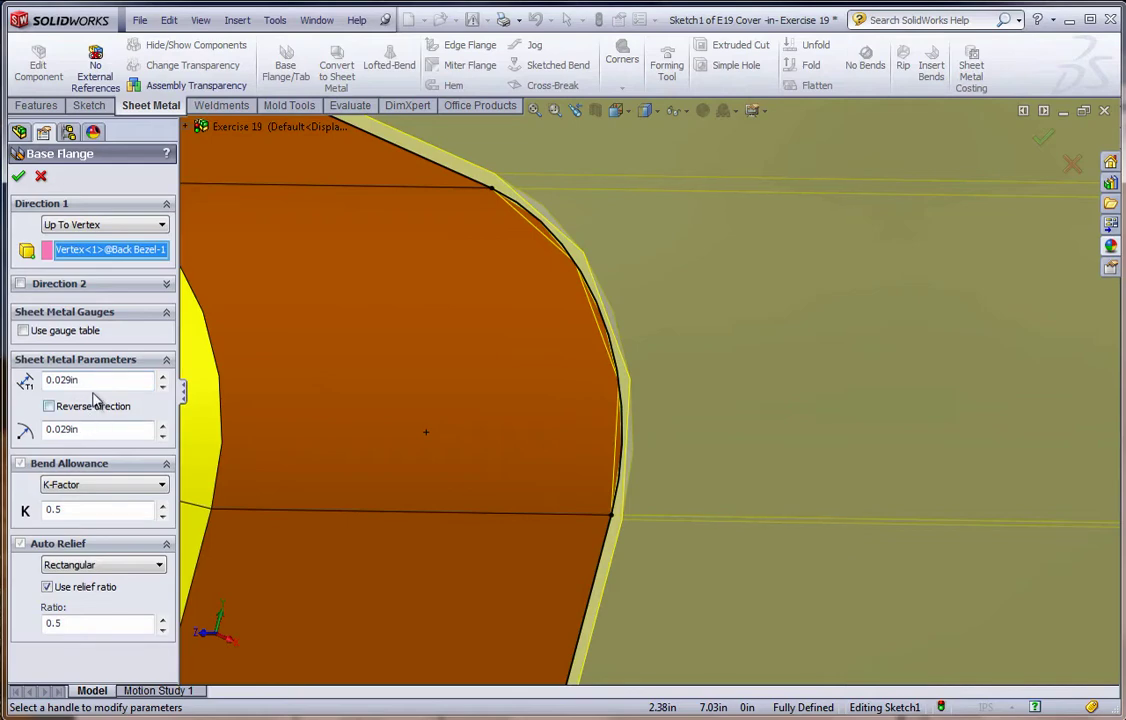
pyautogui.click(91, 380)
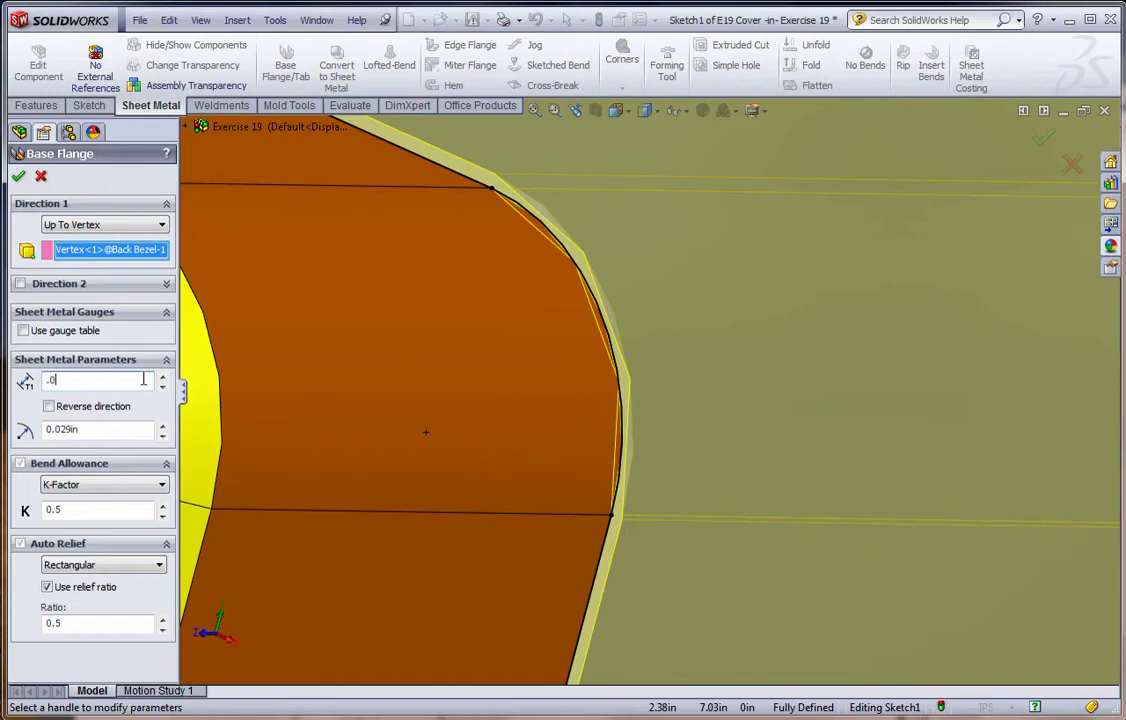
pyautogui.click(49, 407)
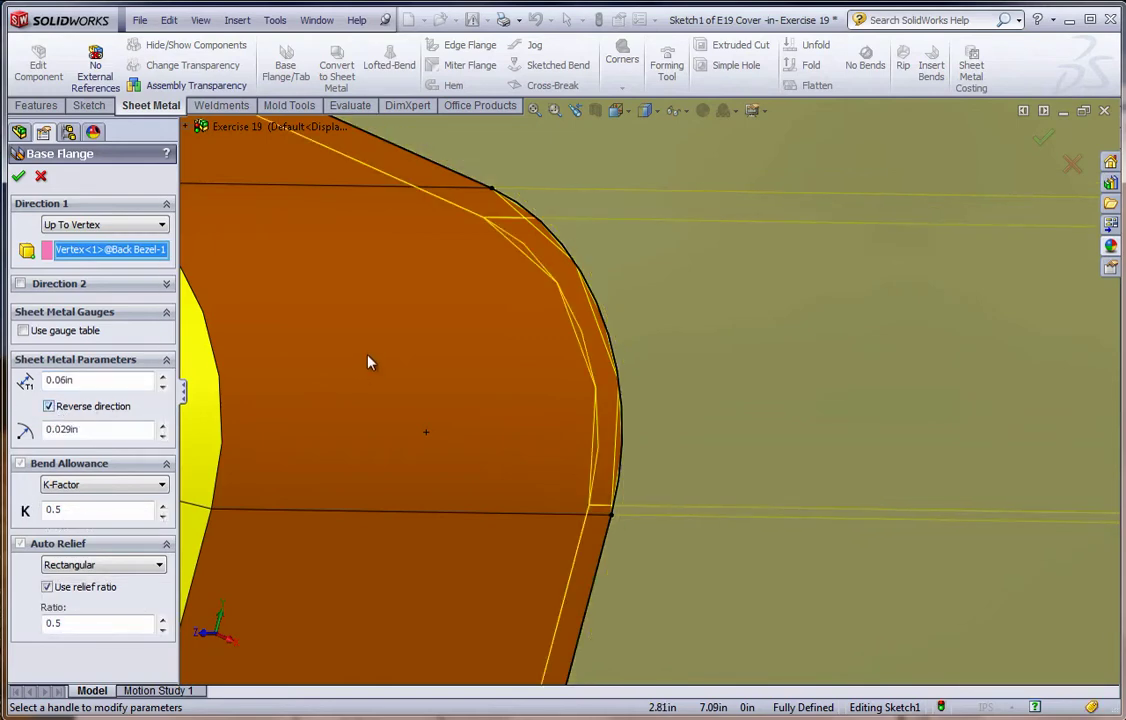
pyautogui.press('Up')
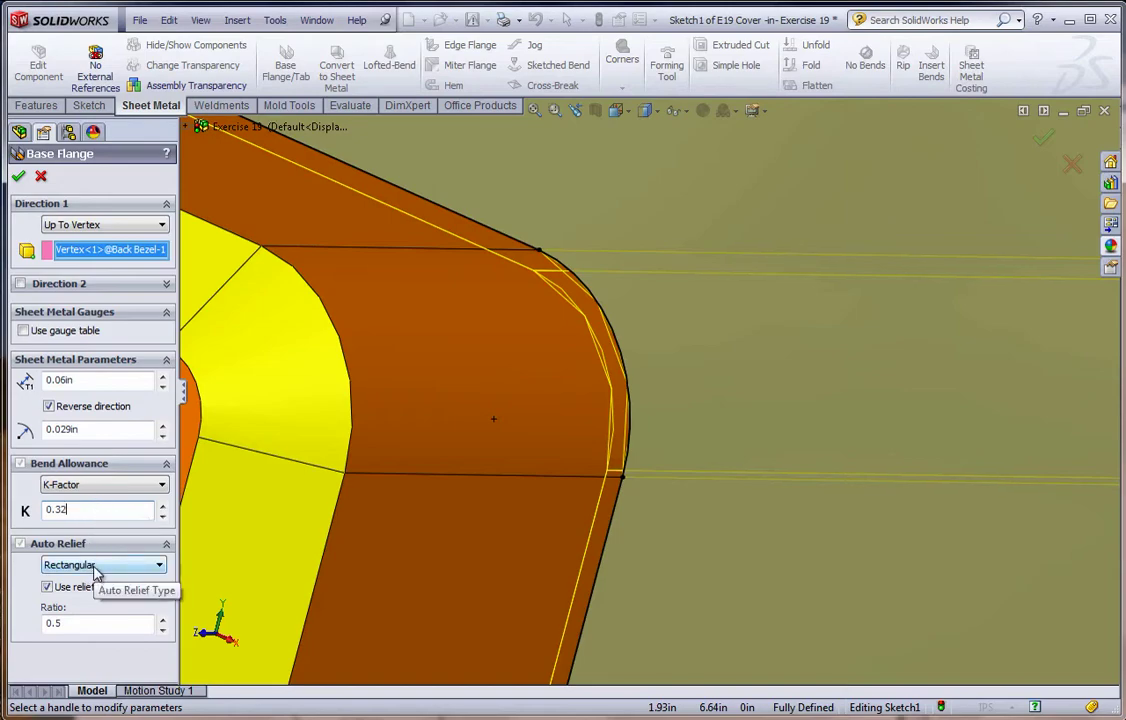
pyautogui.press('Up')
pyautogui.press('Up')
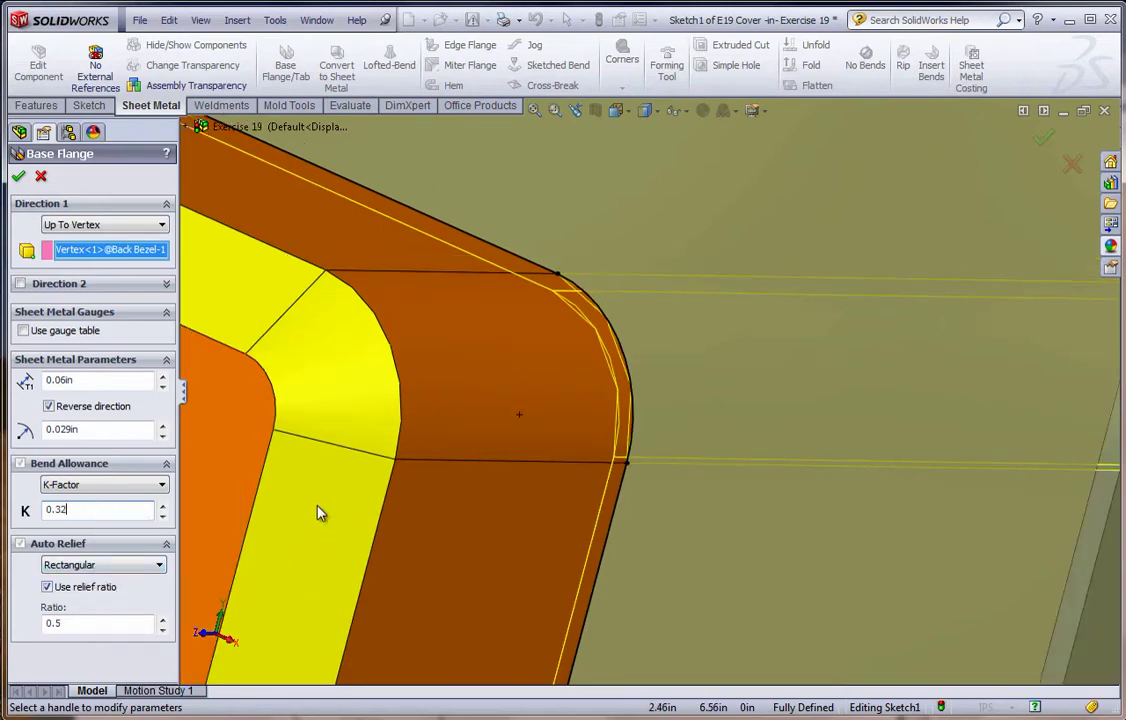
pyautogui.press('f')
pyautogui.moveTo(650, 470); pyautogui.dragTo(498, 436, button='middle')
# - Inspect the flange's bent corner from the Back view, then bring the tutorial PDF forward
pyautogui.press('space')
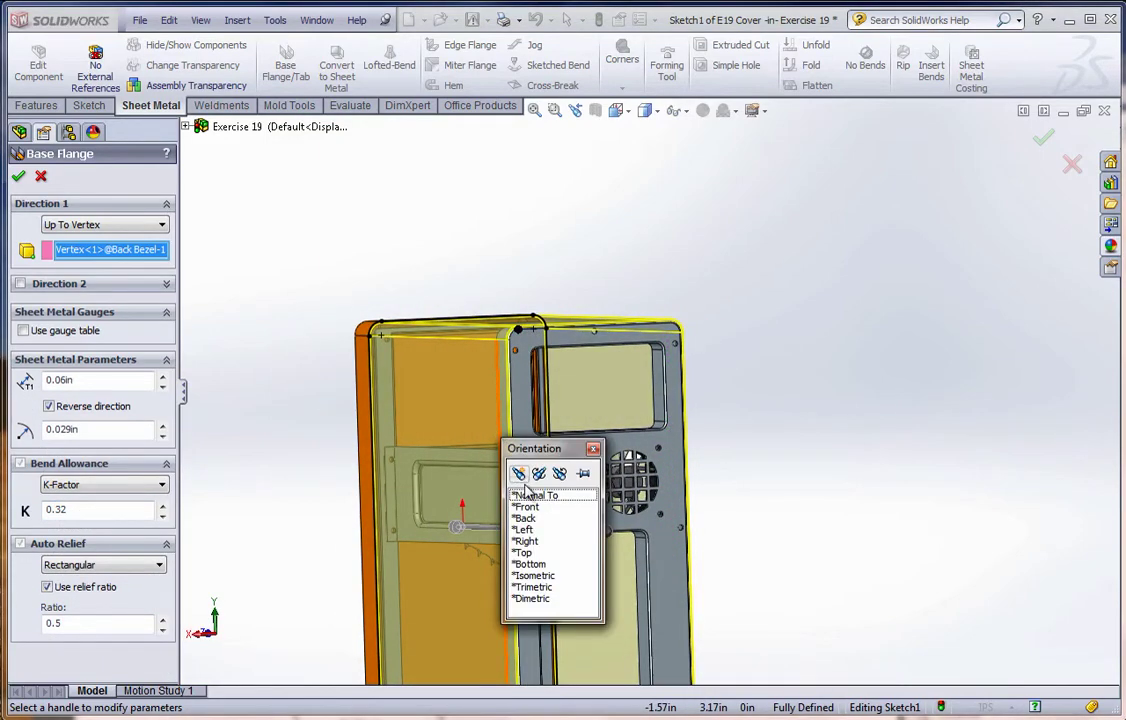
pyautogui.doubleClick(531, 518)
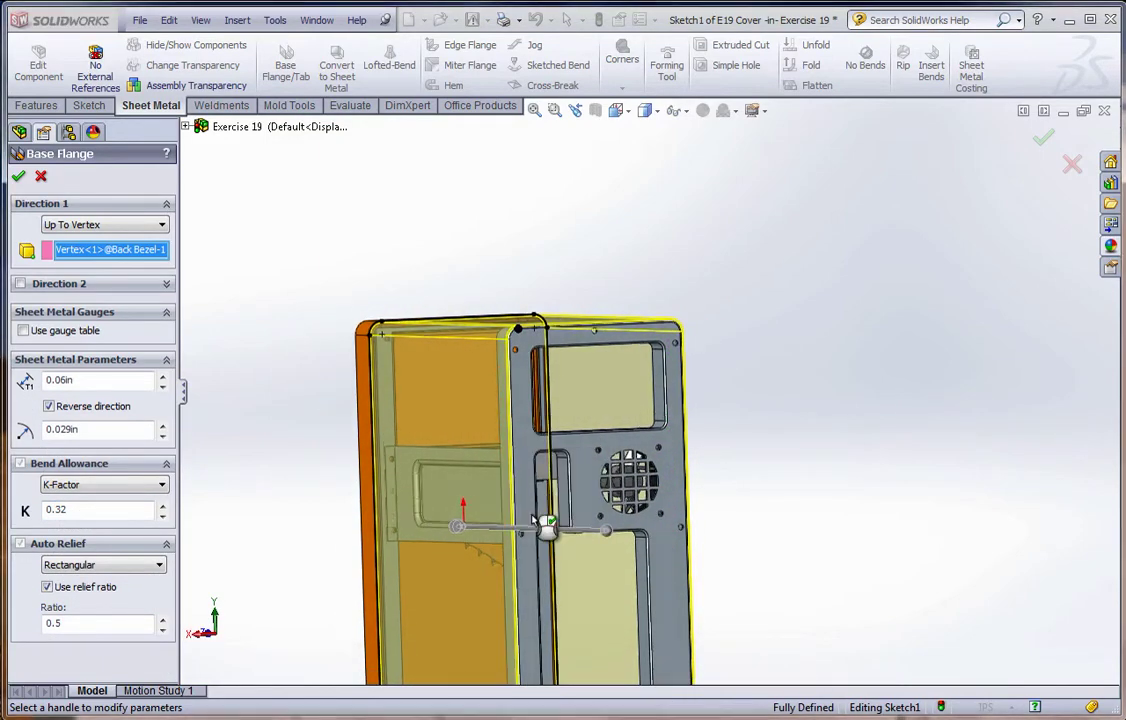
pyautogui.scroll(-2, 553, 623)
pyautogui.scroll(-8, 553, 623)
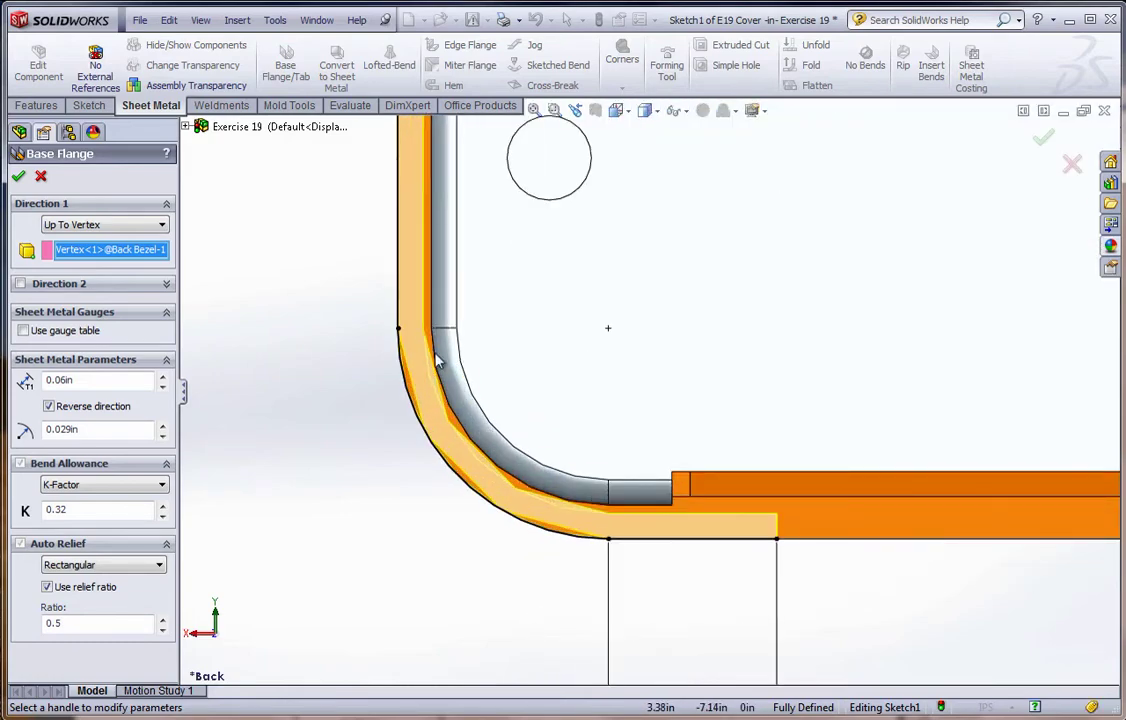
pyautogui.scroll(4, 465, 395)
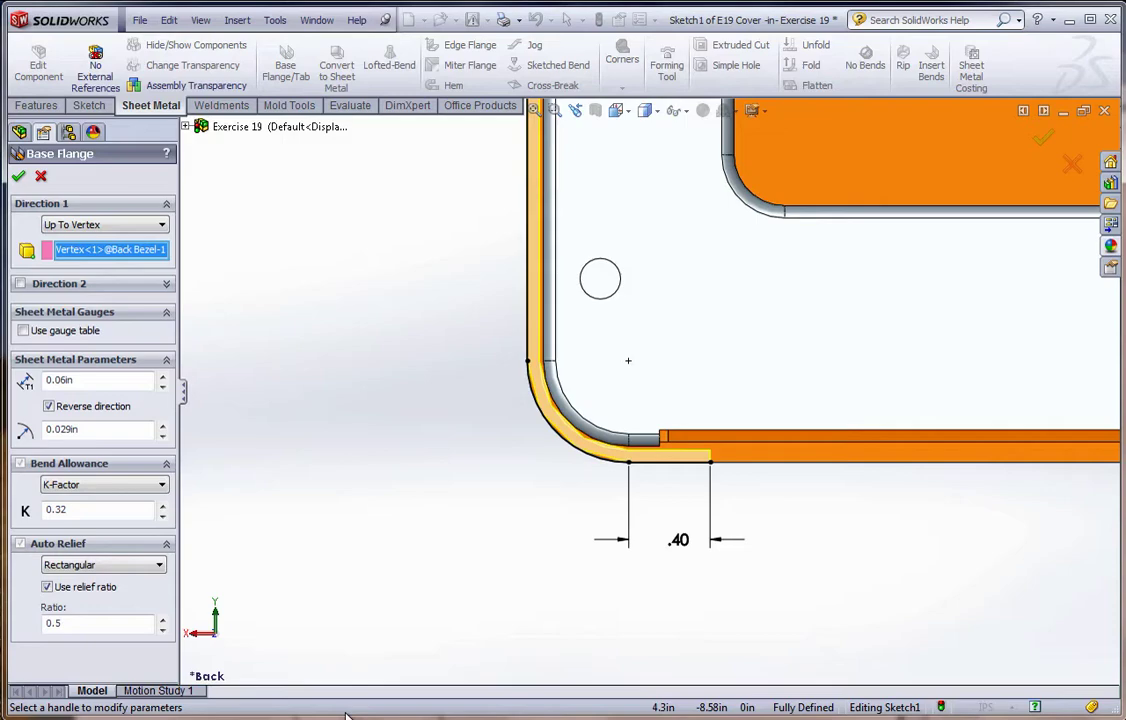
pyautogui.click(345, 714)
pyautogui.scroll(-10, 421, 538)
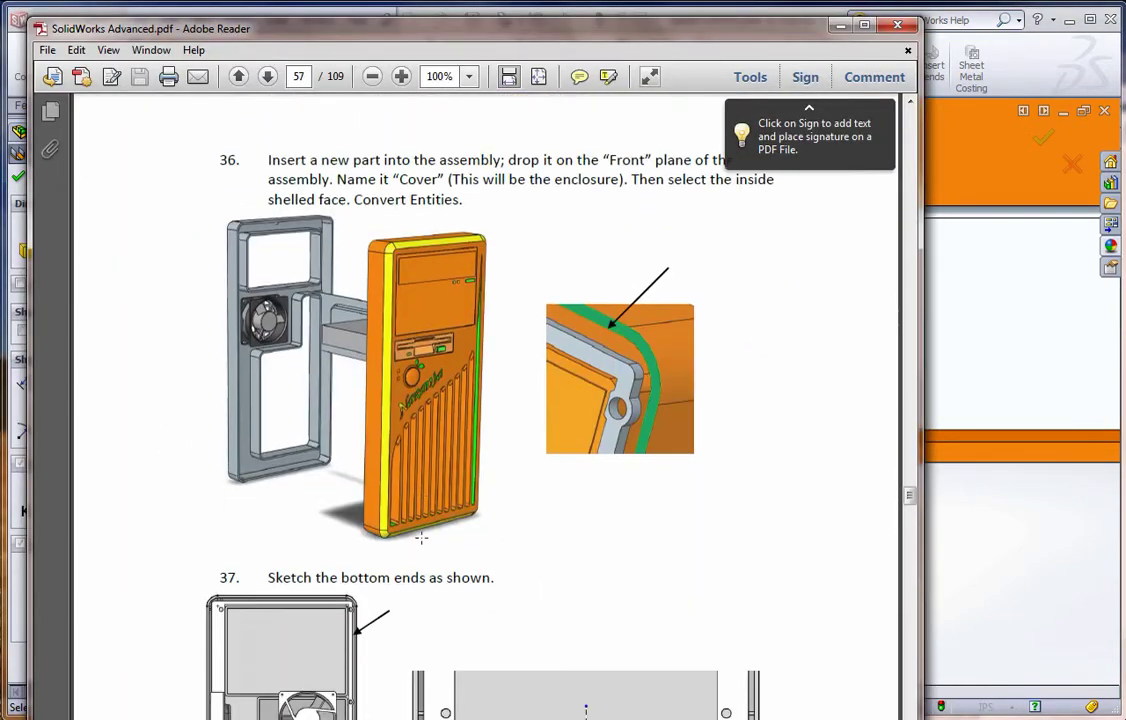
# - Scroll the tutorial PDF from step 36 to step 38 on the Base Flange, then switch back to SolidWorks
pyautogui.scroll(-4, 421, 538)
pyautogui.scroll(-10, 420, 543)
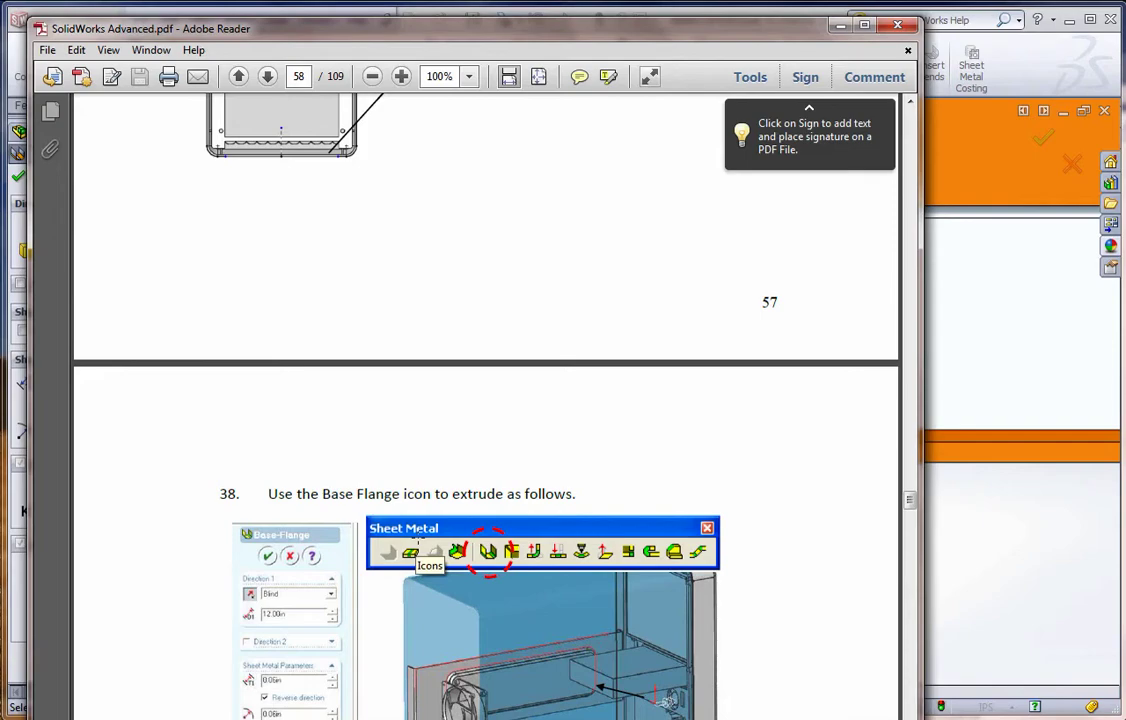
pyautogui.scroll(-2, 418, 540)
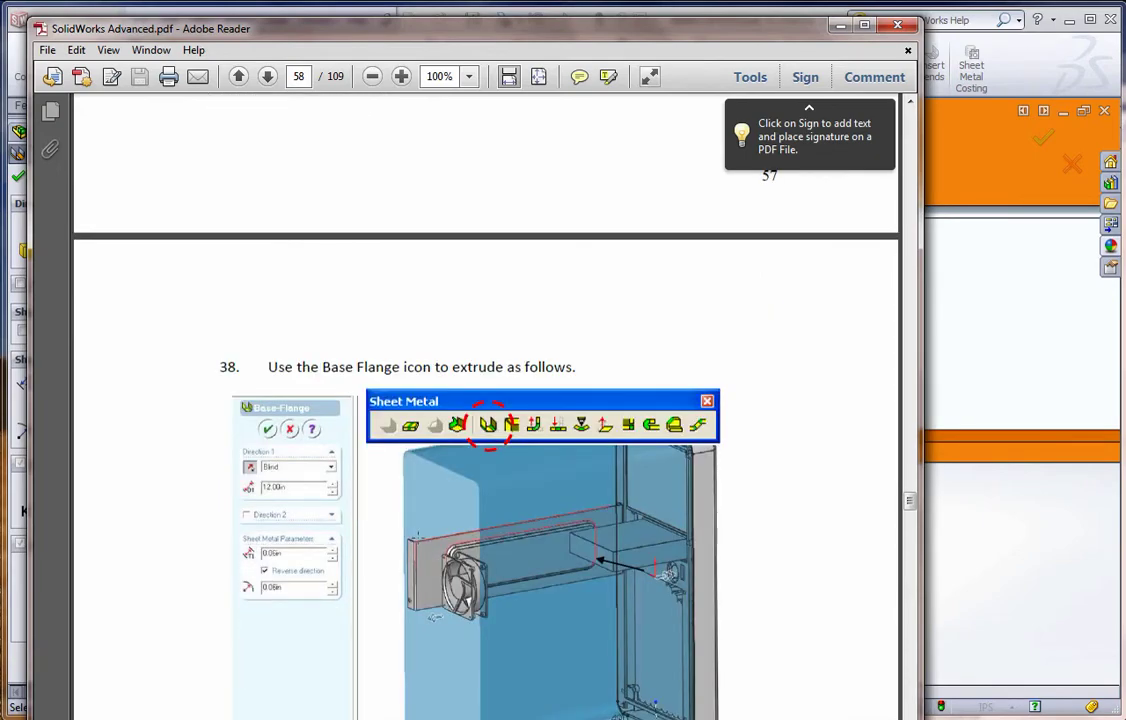
pyautogui.scroll(-6, 418, 537)
pyautogui.scroll(4, 418, 537)
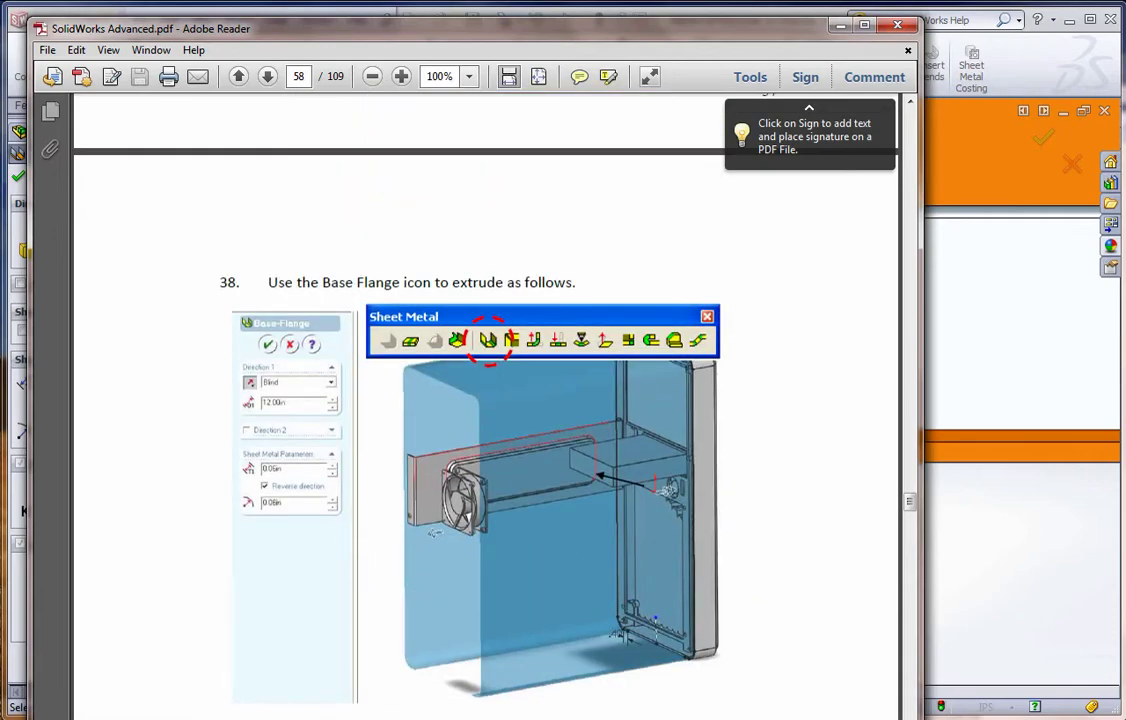
pyautogui.hotkey('alt', 'Tab')
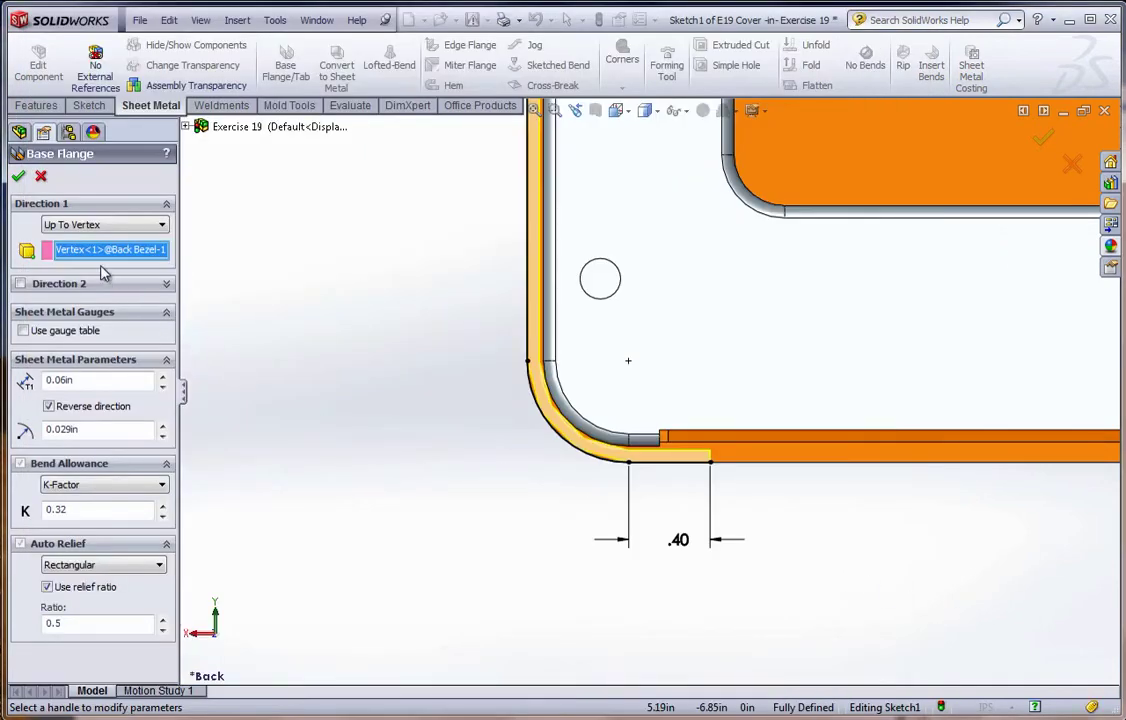
# - Accept the Base Flange, creating the 0.06 in sheet-metal cover body with bent corners
pyautogui.click(18, 179)
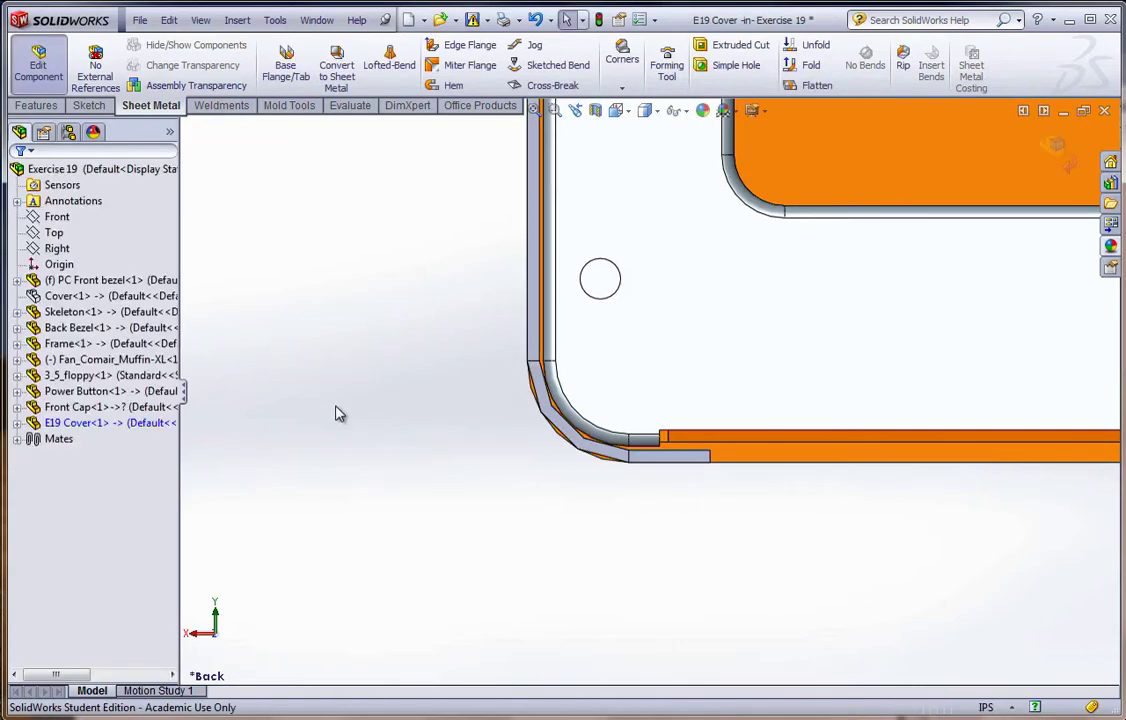
pyautogui.scroll(-3, 618, 415)
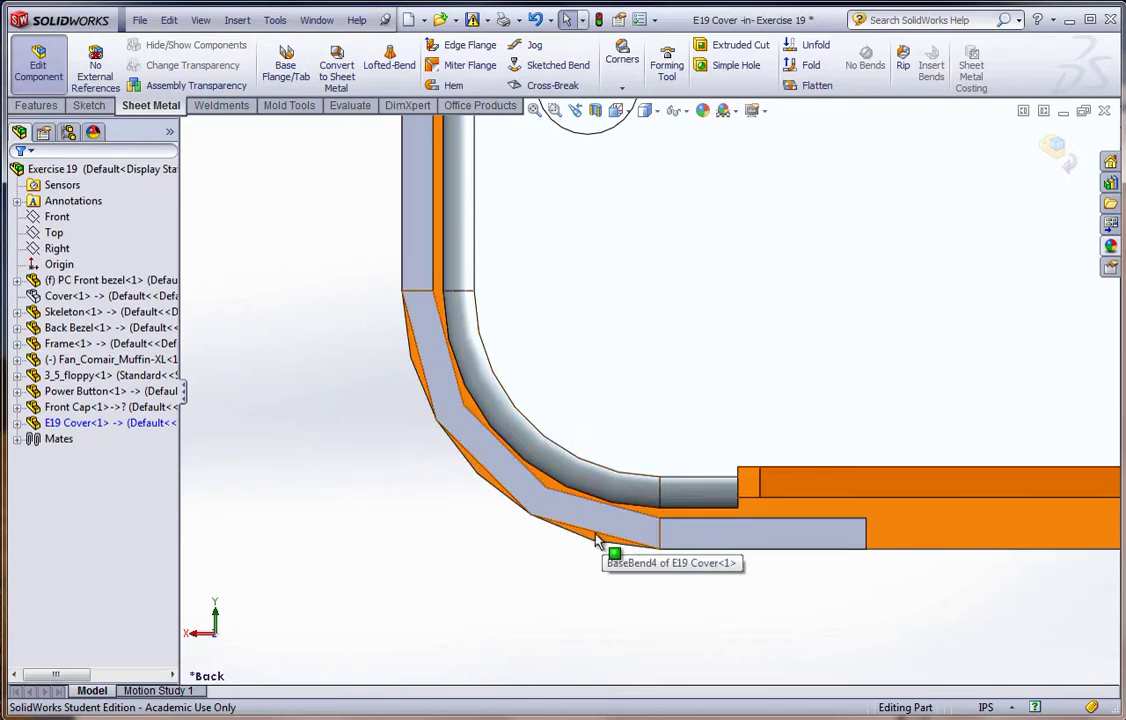
# - Turn on edge length optimization and raise shaded quality near High for all referenced parts
pyautogui.click(640, 19)
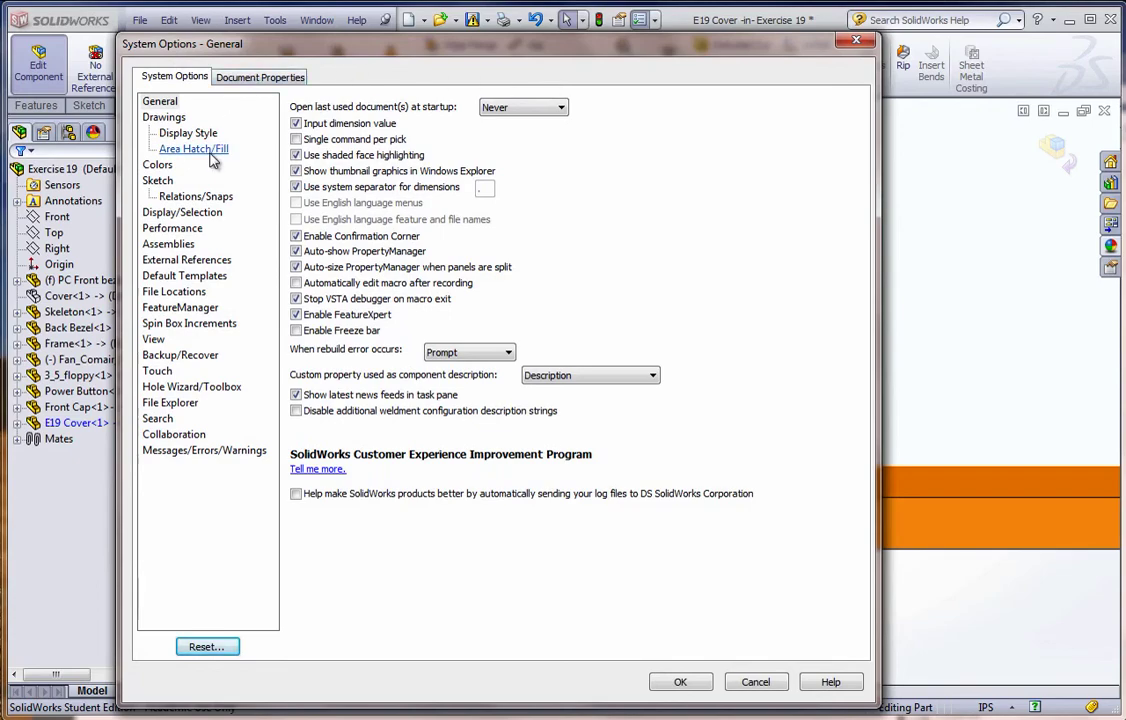
pyautogui.click(185, 232)
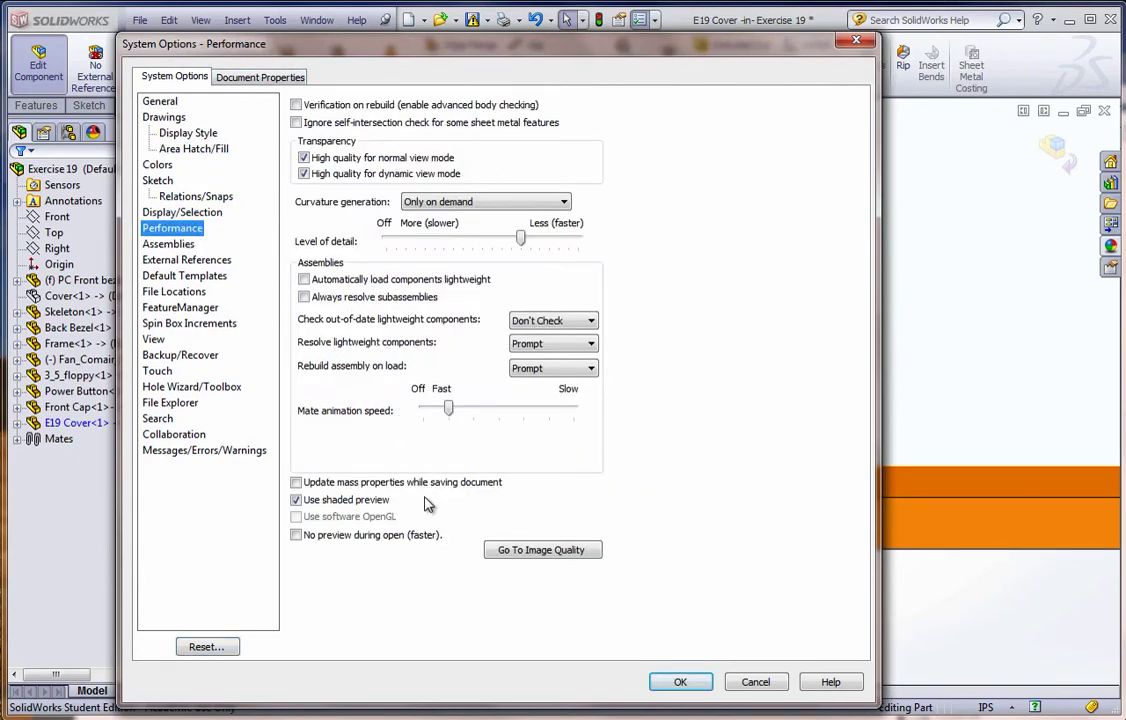
pyautogui.click(545, 551)
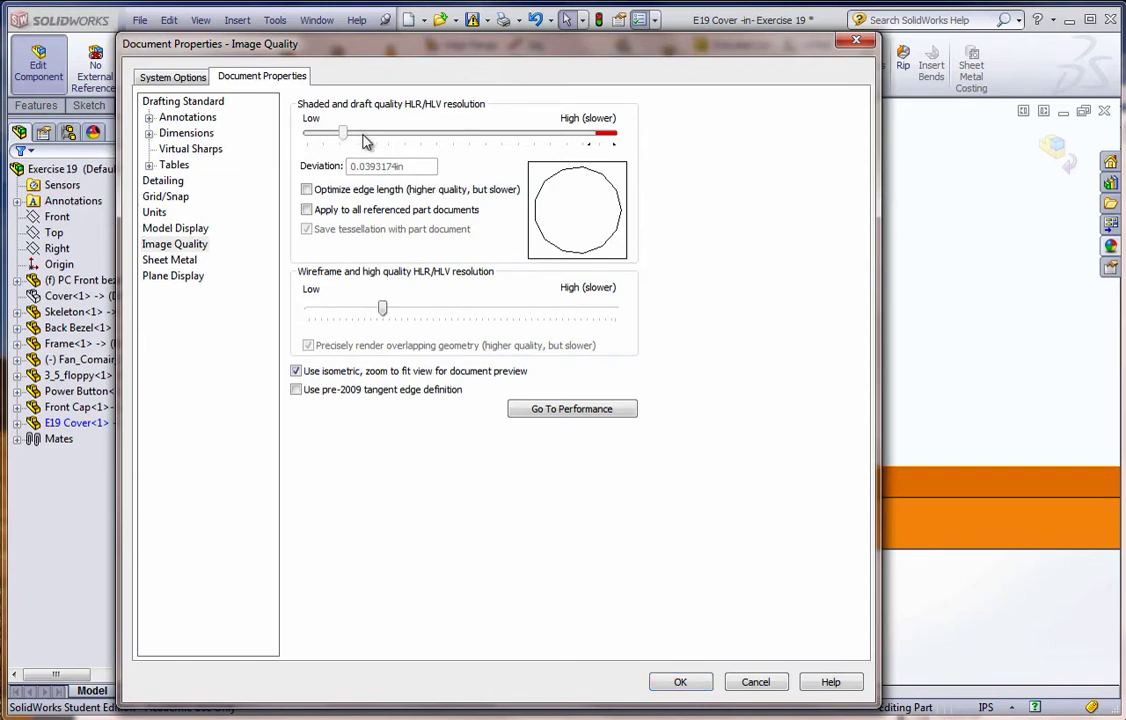
pyautogui.click(307, 191)
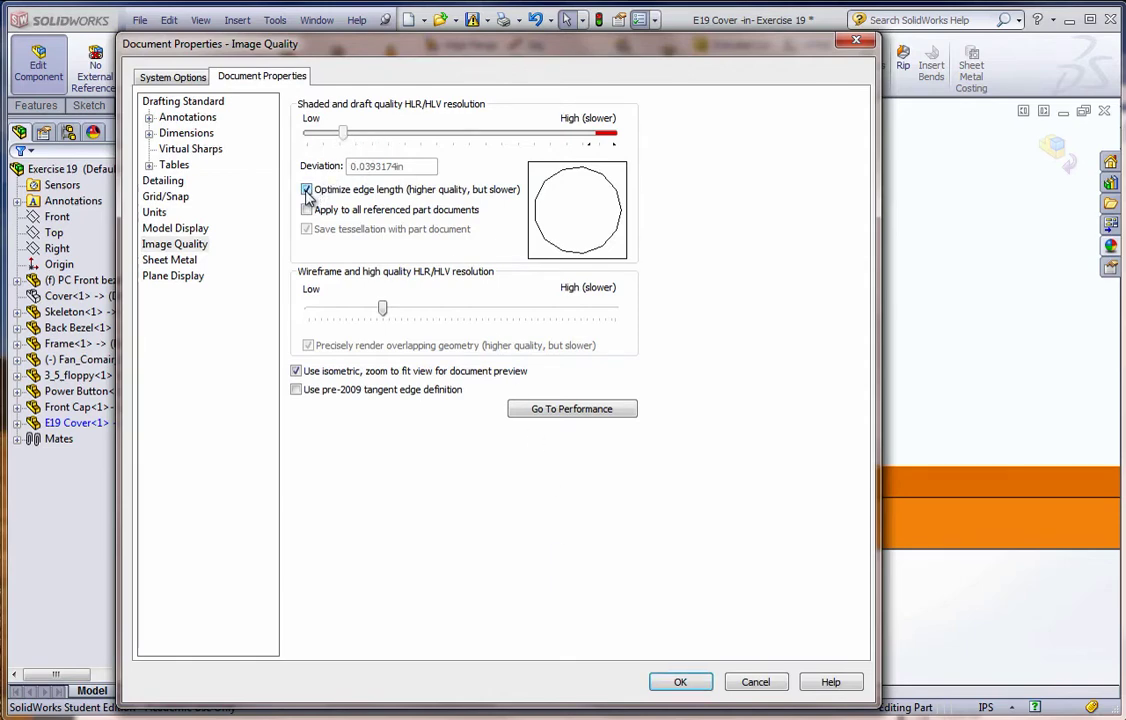
pyautogui.click(307, 210)
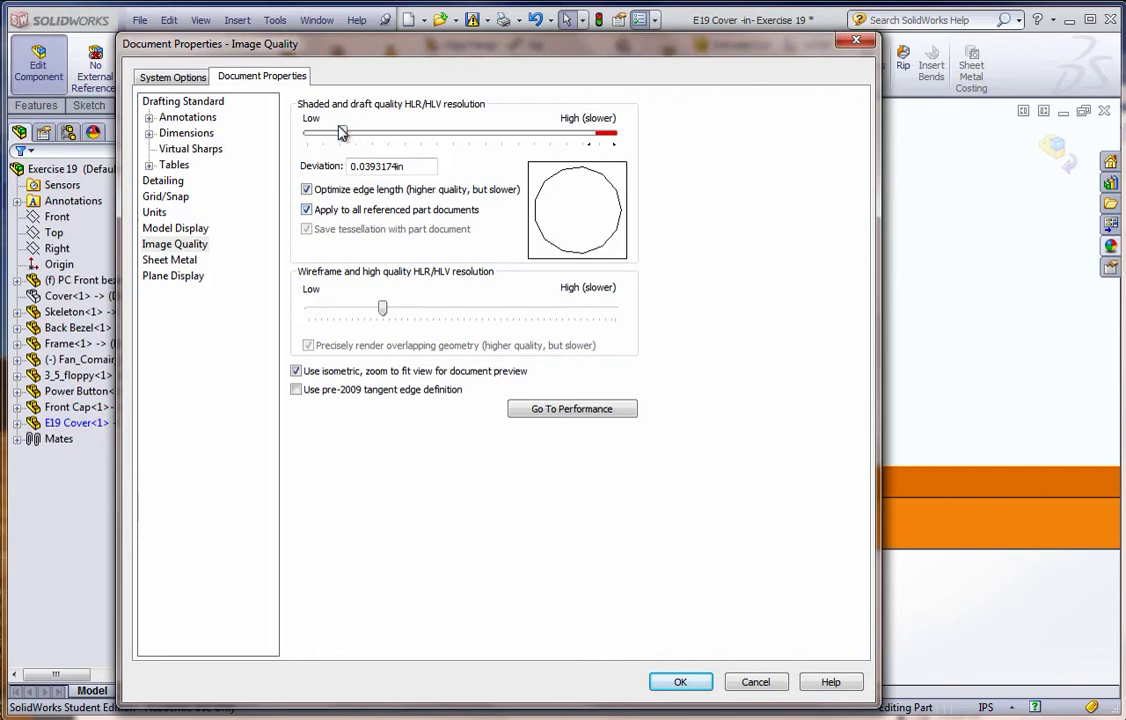
pyautogui.moveTo(345, 138)
pyautogui.mouseDown()
pyautogui.moveTo(556, 145)
pyautogui.moveTo(328, 147)
pyautogui.moveTo(563, 148)
pyautogui.mouseUp()
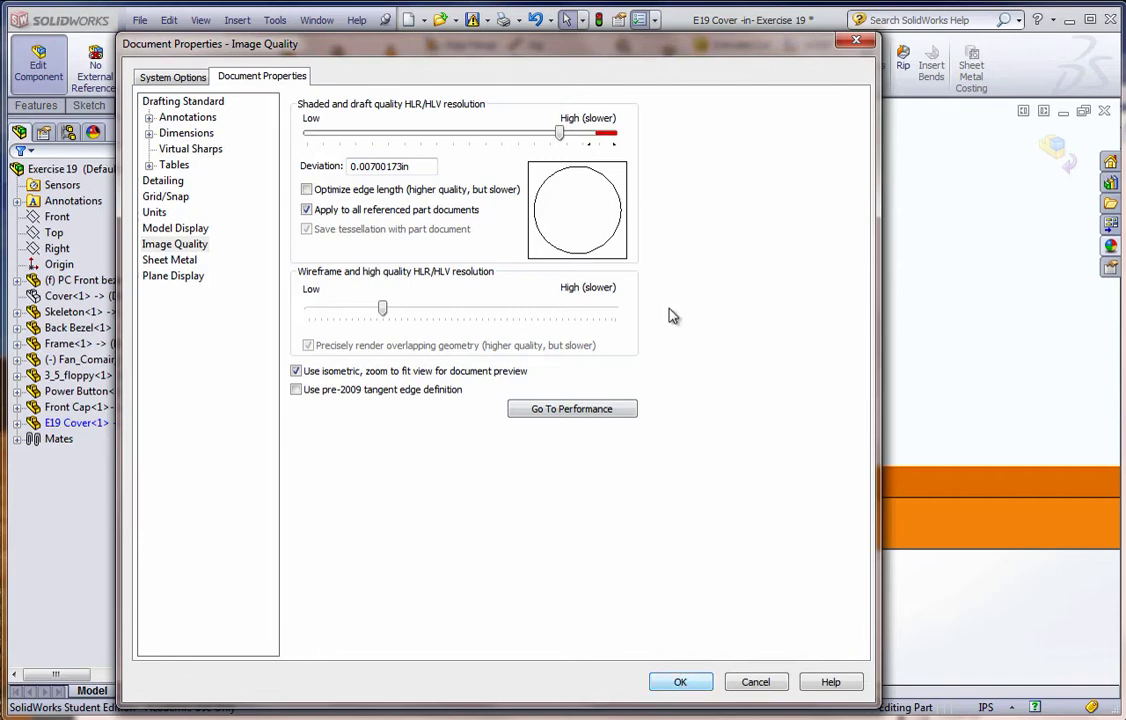
pyautogui.moveTo(563, 137)
pyautogui.mouseDown()
pyautogui.moveTo(330, 137)
pyautogui.moveTo(581, 137)
pyautogui.mouseUp()
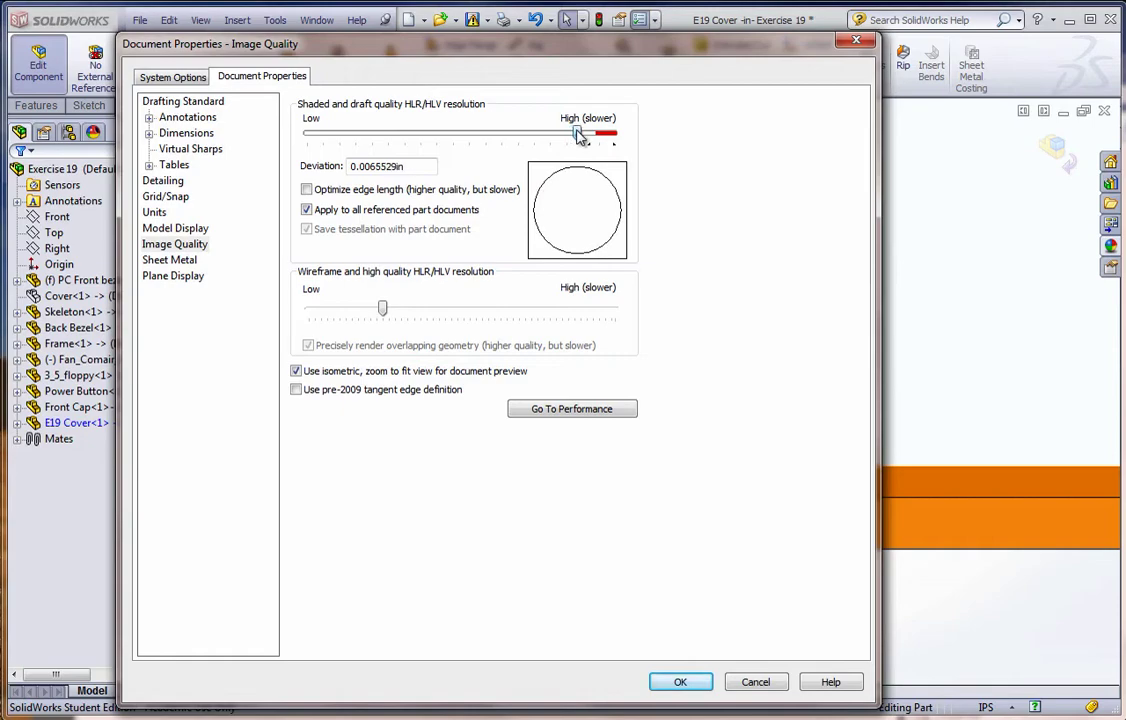
pyautogui.click(680, 682)
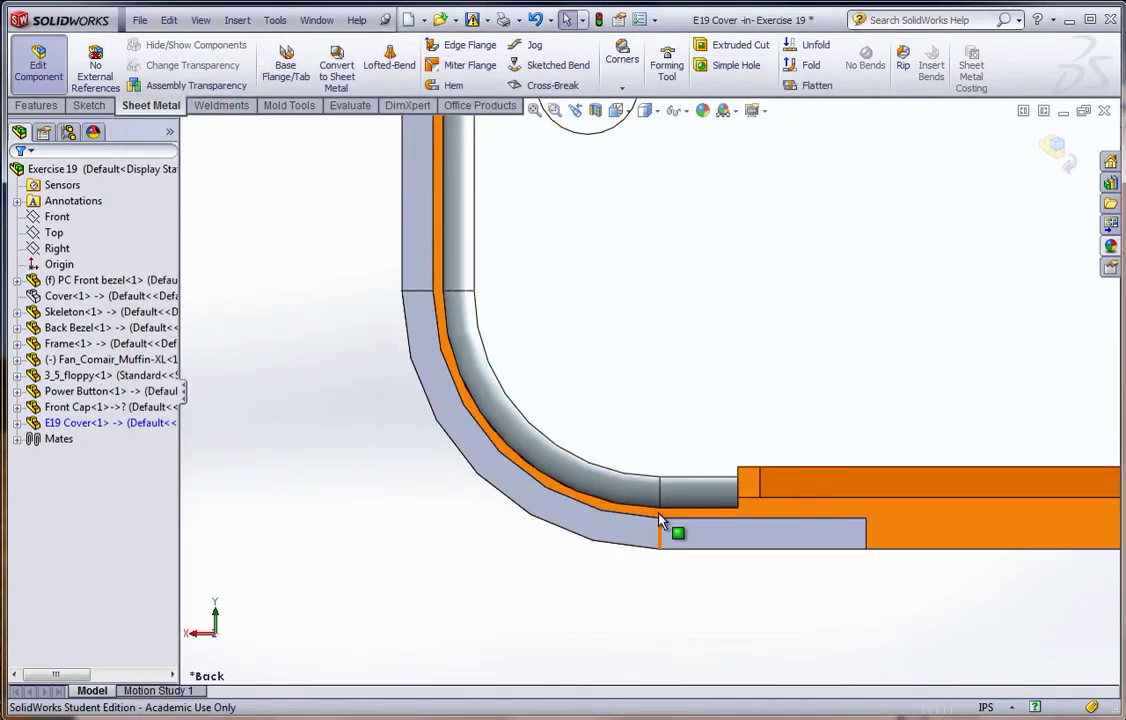
# - View the enclosure isometrically, check the tutorial PDF, then inspect the cover from below
pyautogui.scroll(-10, 490, 569)
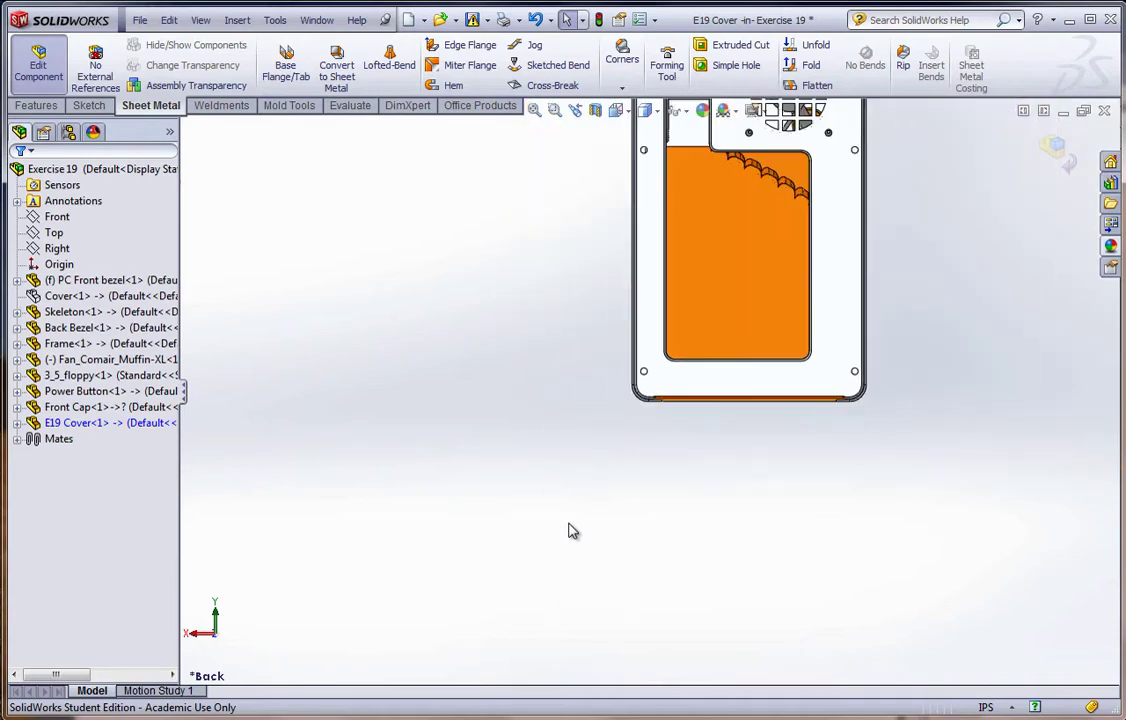
pyautogui.moveTo(573, 530); pyautogui.dragTo(520, 530, button='middle')
pyautogui.hotkey('ctrl', '7')
pyautogui.scroll(-3, 725, 370)
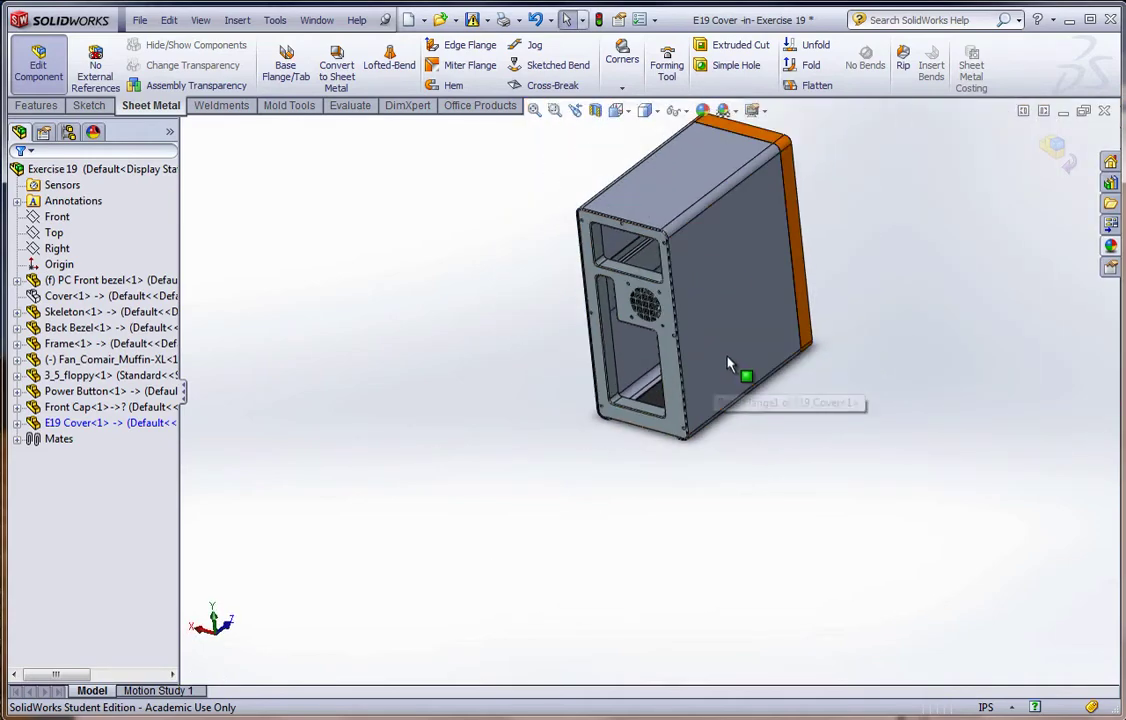
pyautogui.scroll(5, 736, 367)
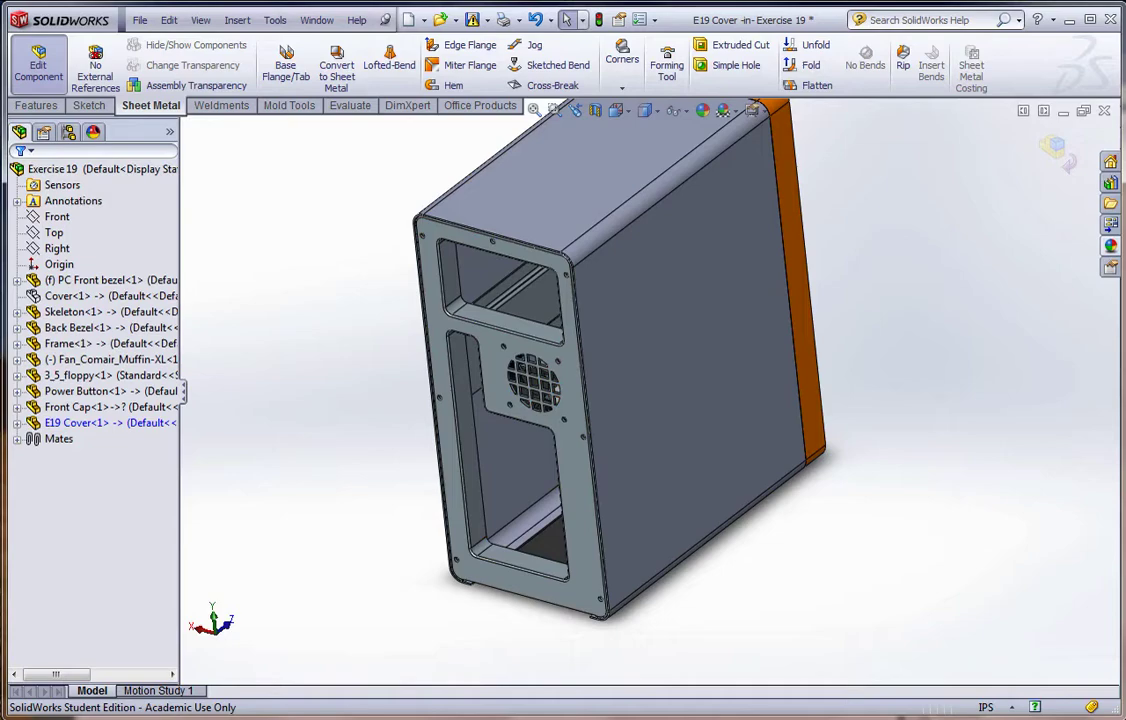
pyautogui.hotkey('alt', 'Tab')
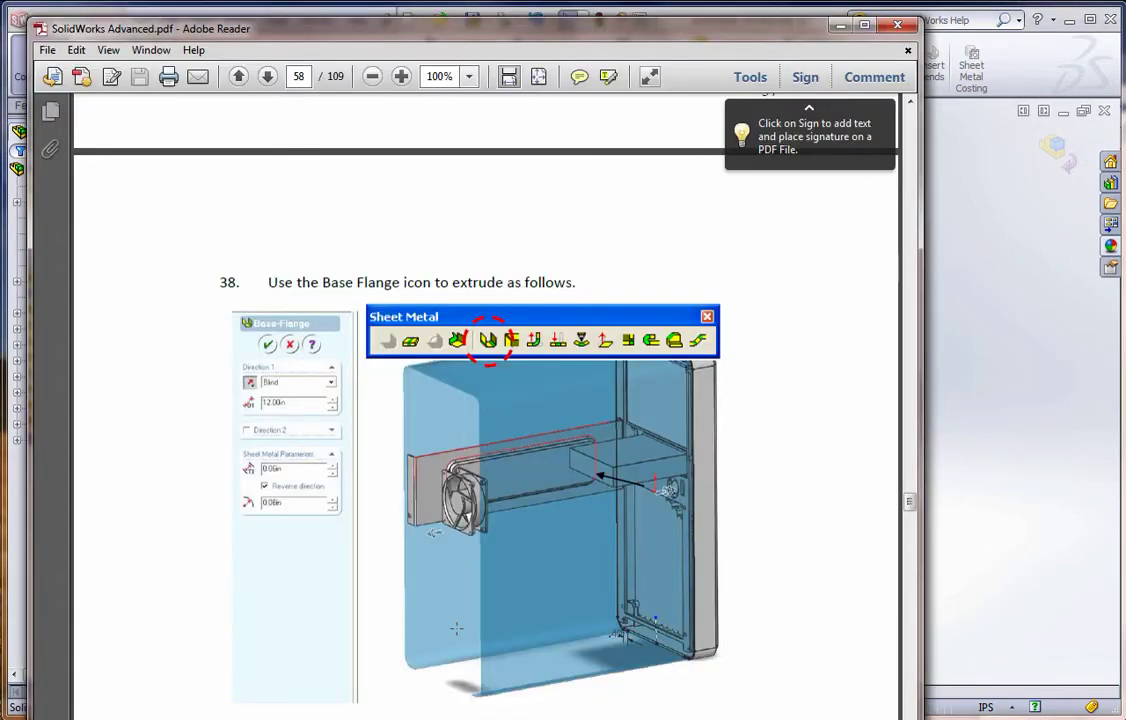
pyautogui.scroll(1, 457, 625)
pyautogui.scroll(-1, 457, 625)
pyautogui.click(962, 568)
pyautogui.moveTo(484, 570); pyautogui.dragTo(487, 455, button='middle')
# - Select the cover's 14.00 in flange edge at the lower bend corner and begin a new sketch
pyautogui.scroll(-5, 487, 455)
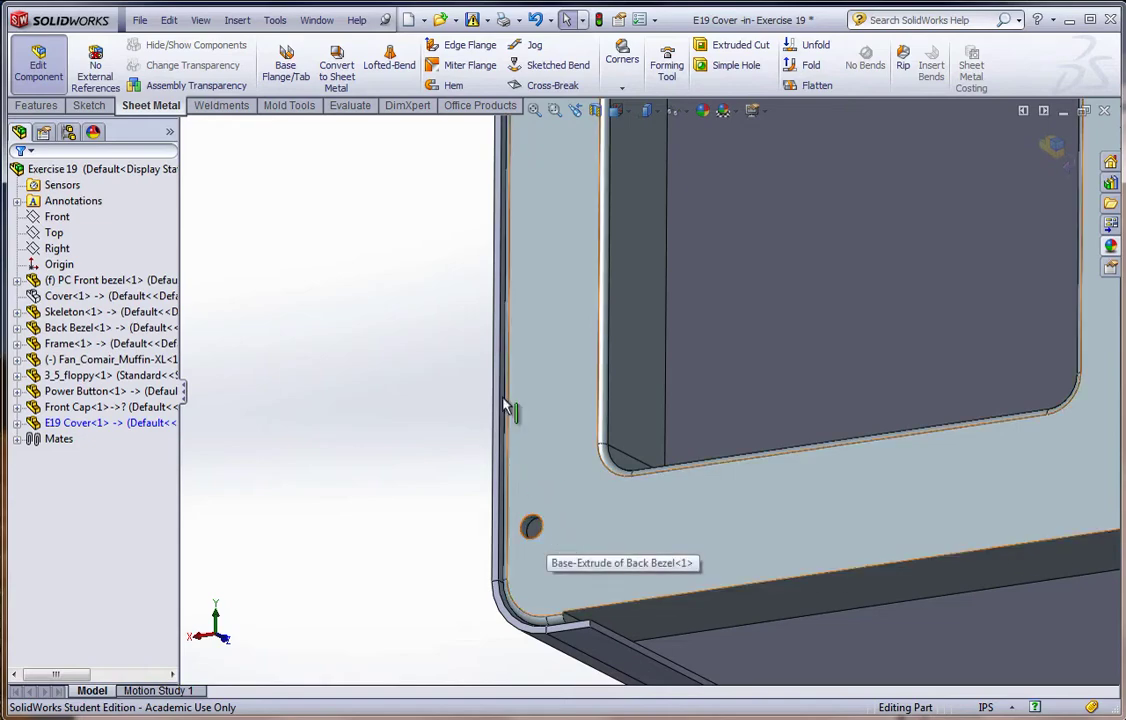
pyautogui.moveTo(455, 570); pyautogui.dragTo(532, 458, button='middle')
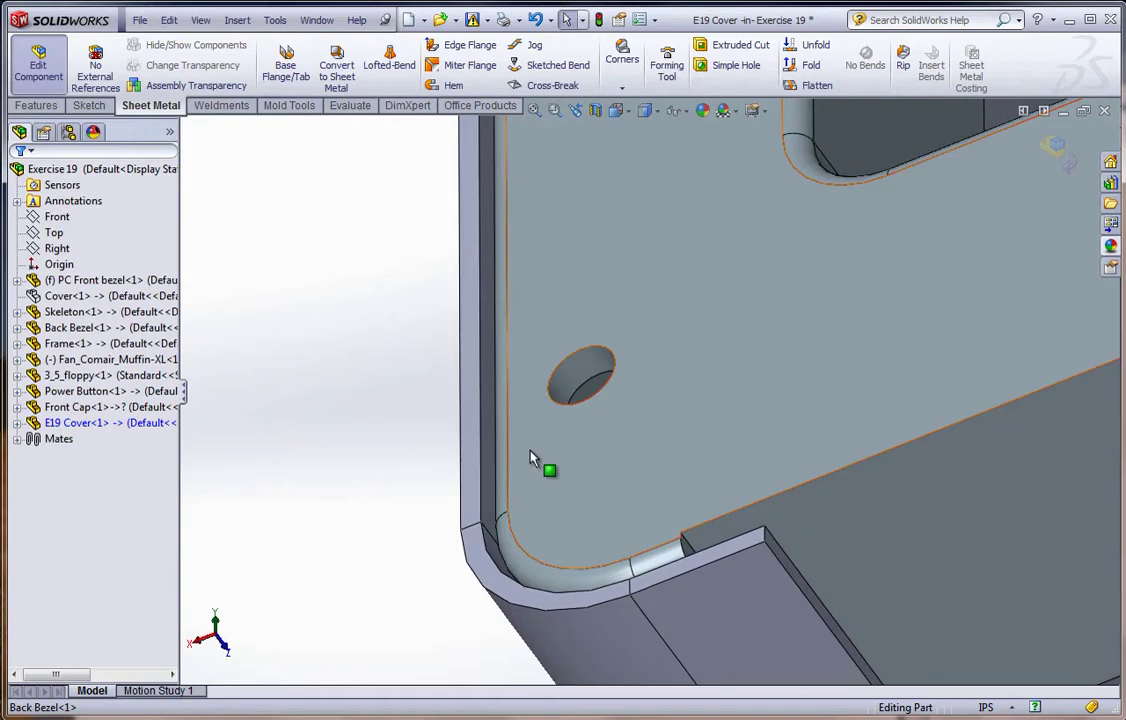
pyautogui.click(482, 503)
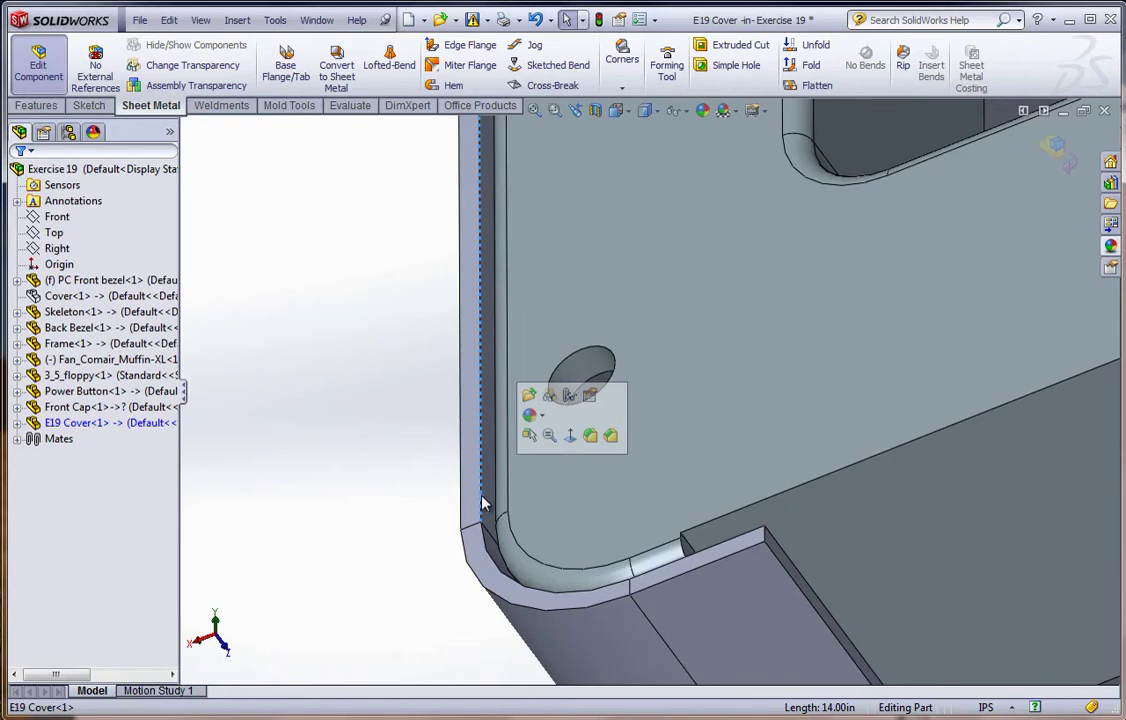
pyautogui.click(89, 106)
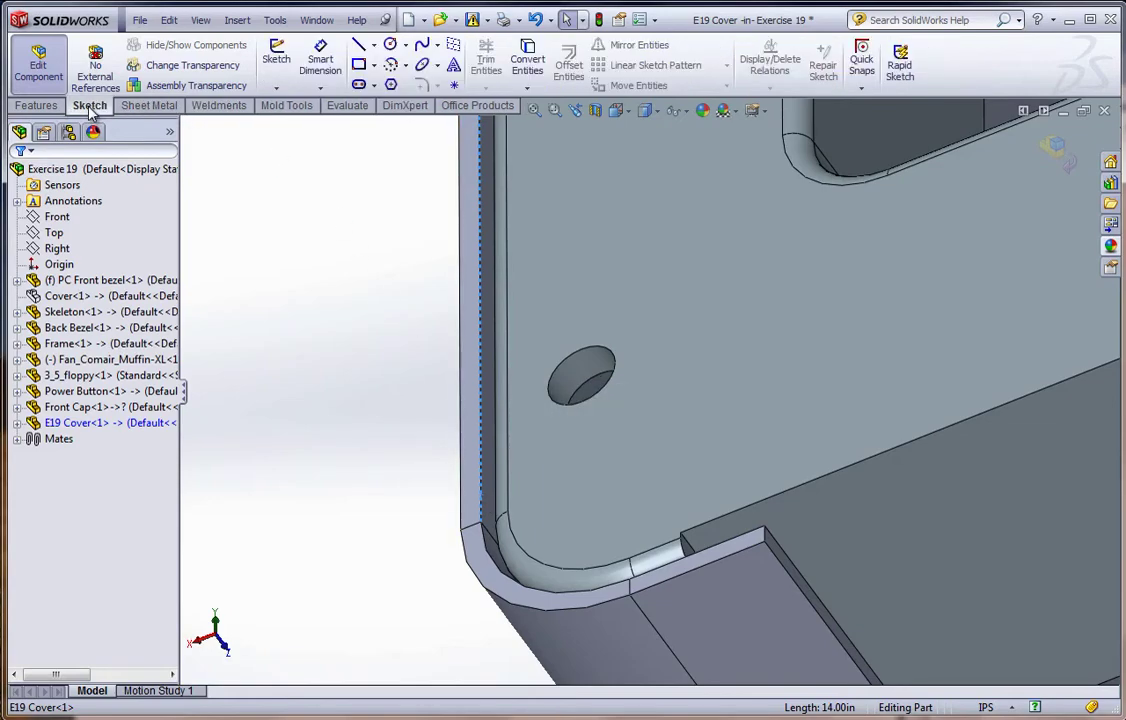
pyautogui.click(284, 62)
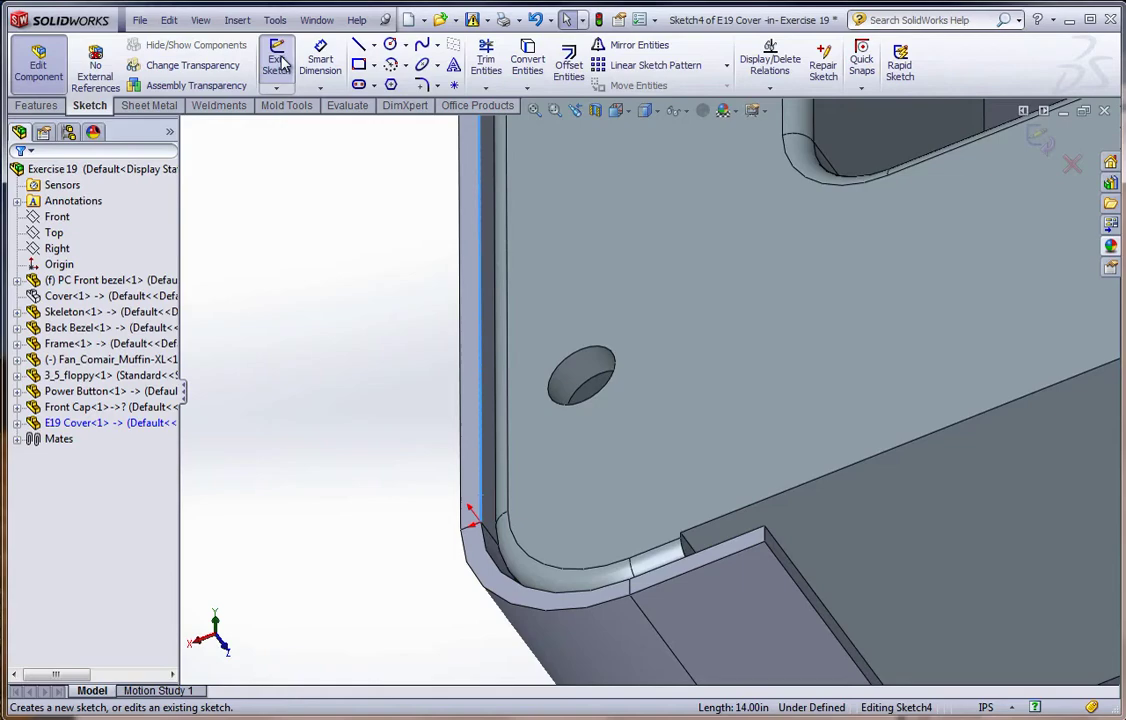
pyautogui.moveTo(342, 457); pyautogui.dragTo(538, 485, button='middle')
pyautogui.scroll(-3, 557, 448)
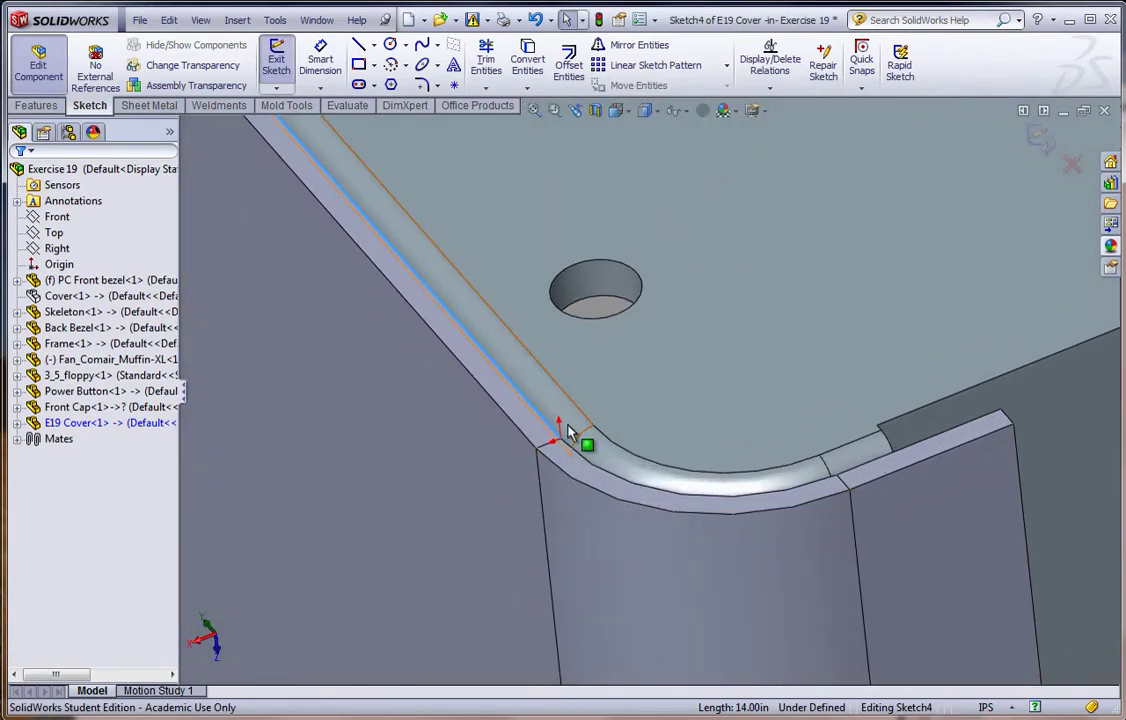
pyautogui.scroll(2, 557, 448)
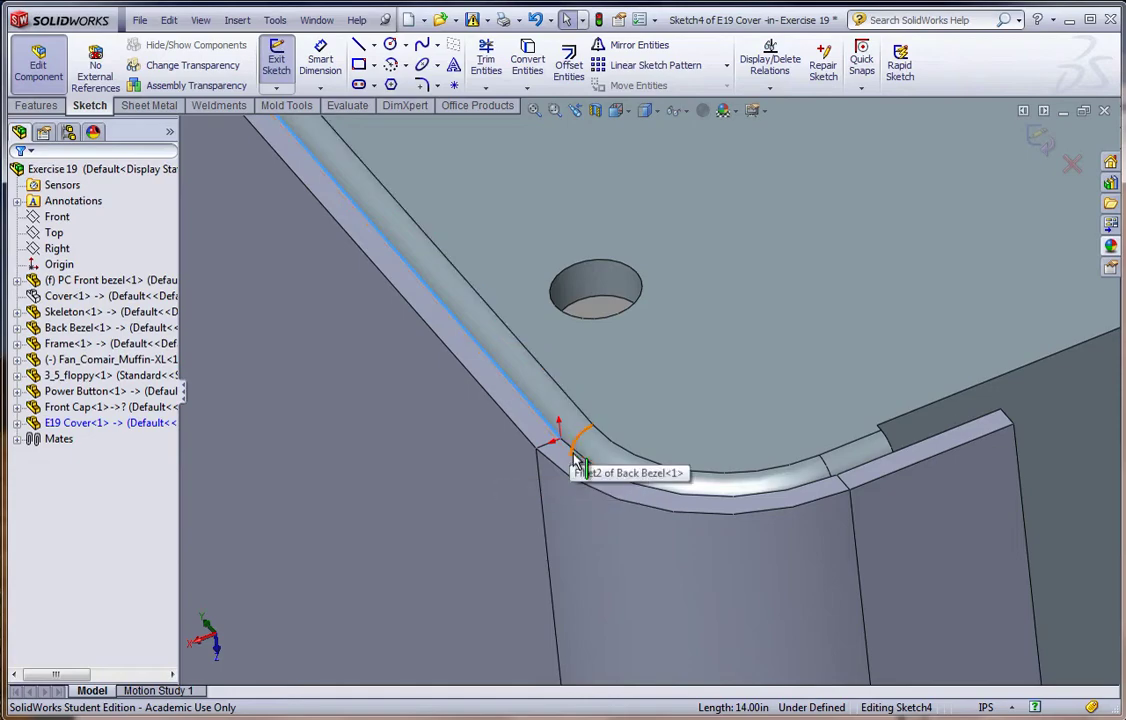
pyautogui.scroll(-2, 568, 460)
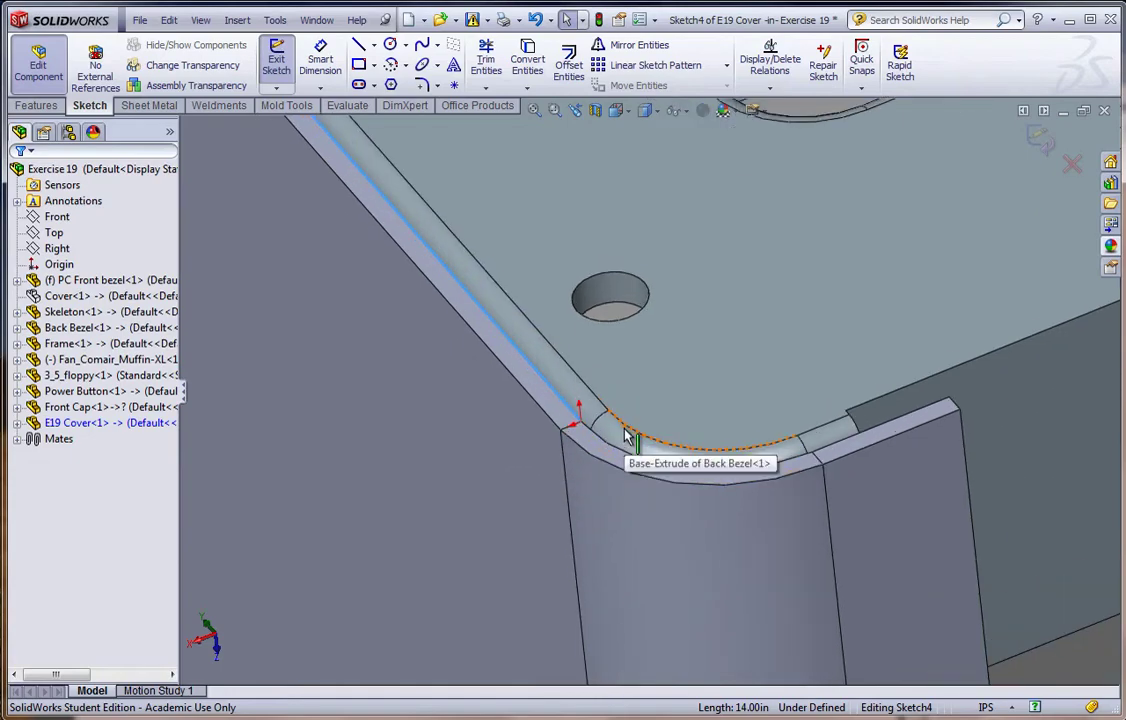
pyautogui.moveTo(628, 432); pyautogui.dragTo(583, 428, button='middle')
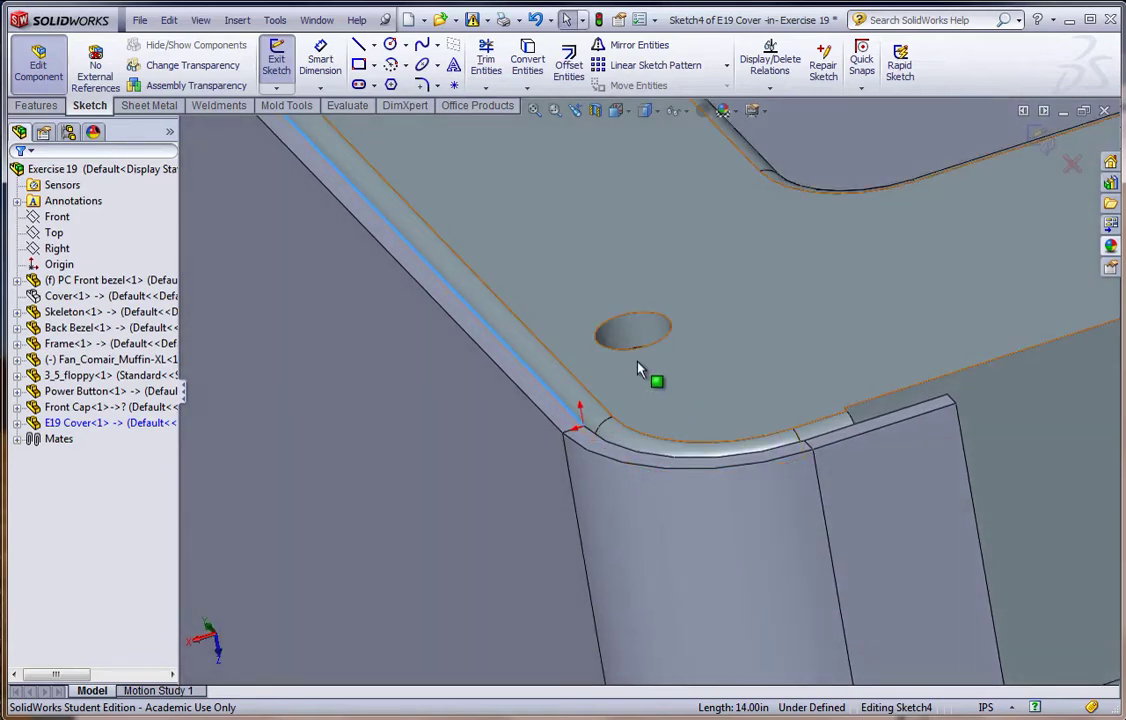
# - Sketch a short line from the cover's rounded corner partway across the top face
pyautogui.click(358, 45)
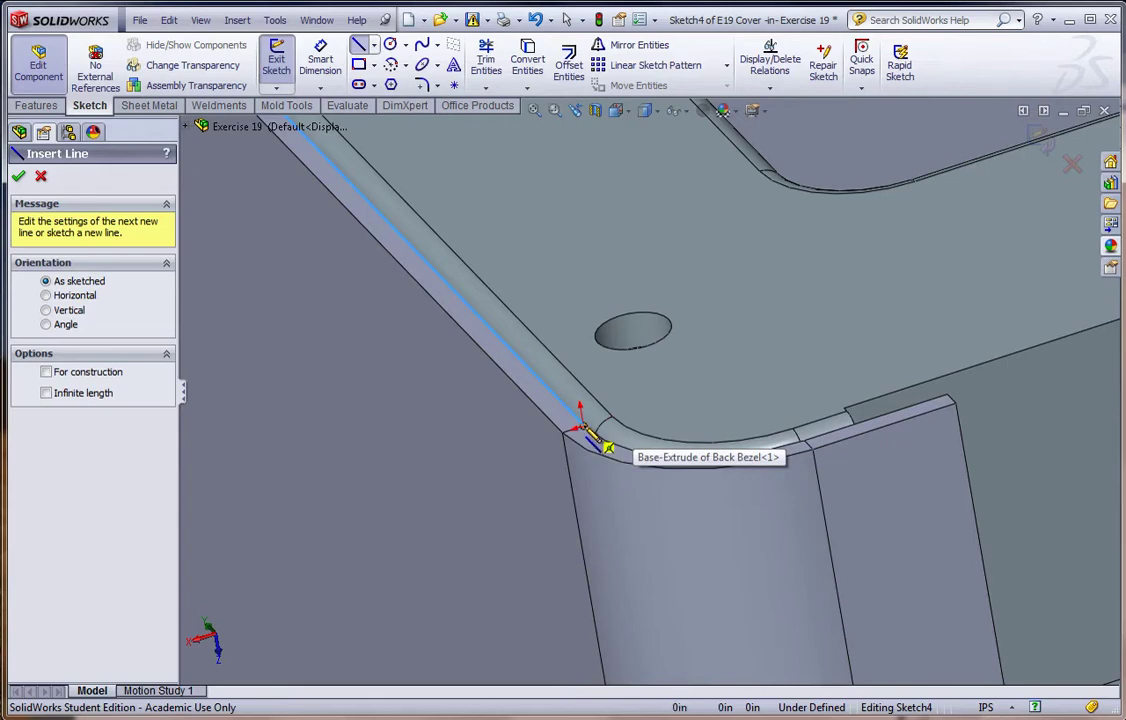
pyautogui.click(578, 430)
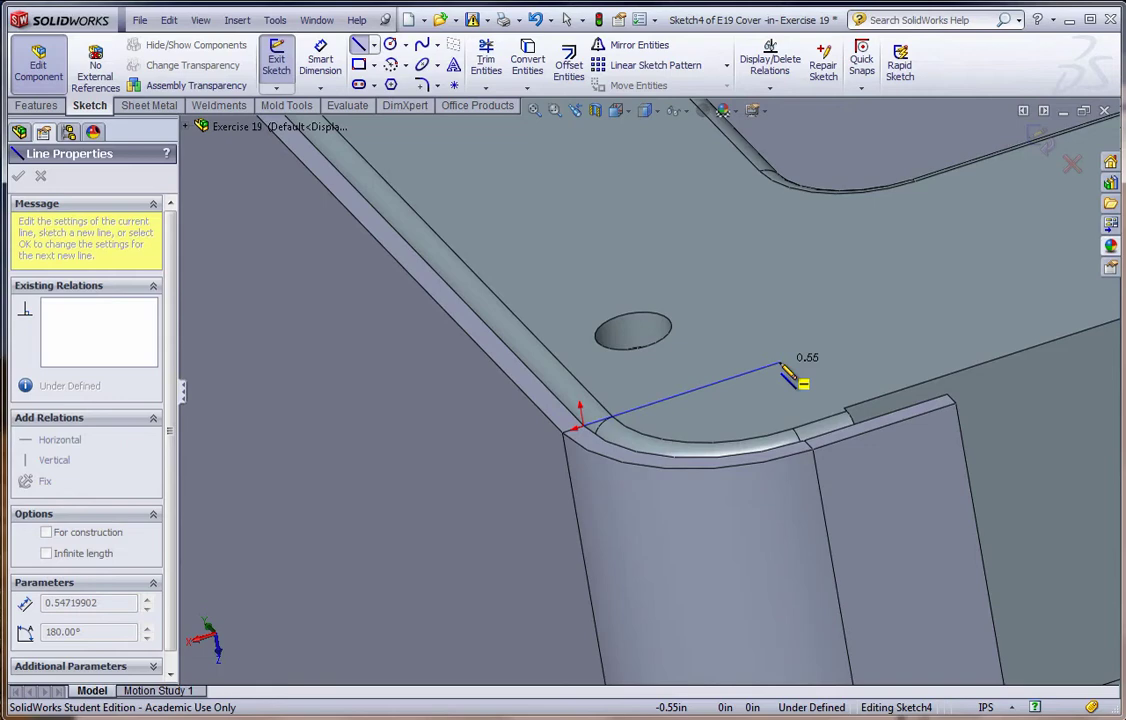
pyautogui.click(781, 364)
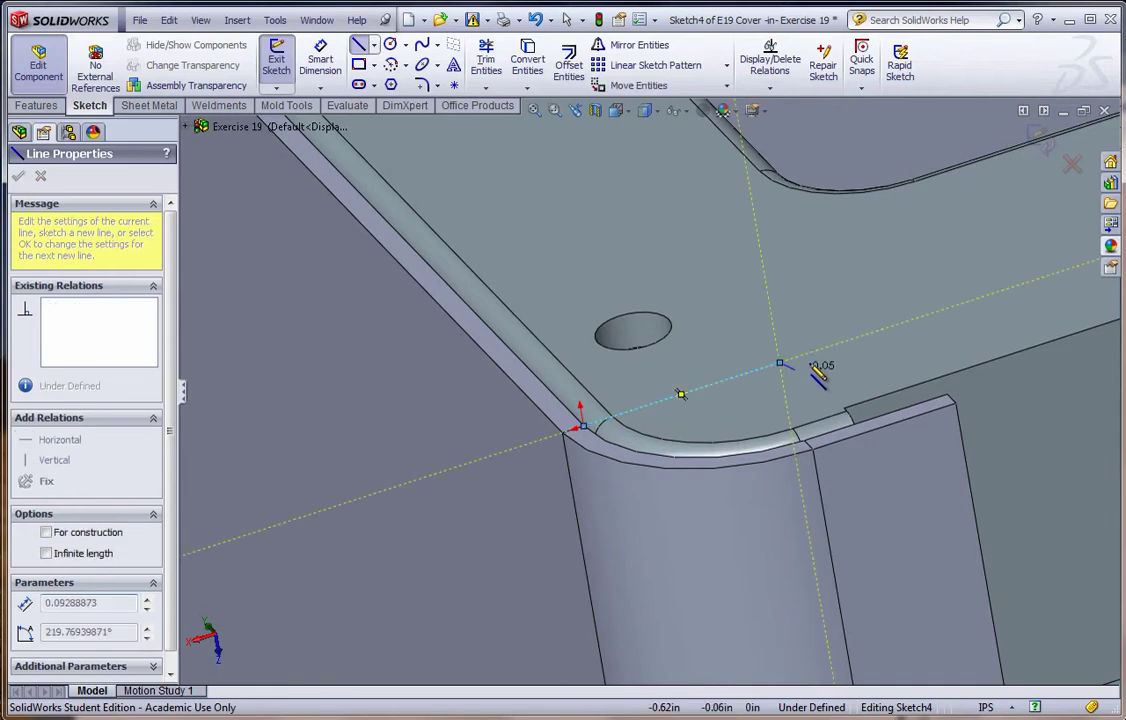
pyautogui.press('Escape')
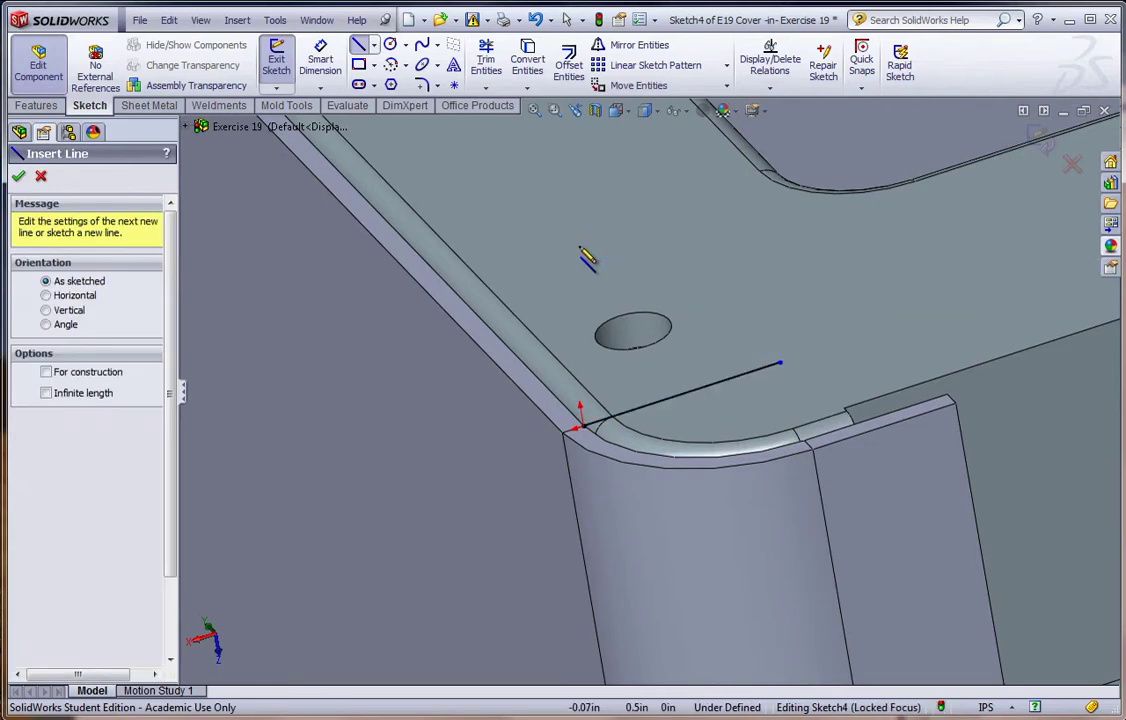
# - Dimension the sketched line's length to 0.5 in
pyautogui.click(320, 60)
pyautogui.click(690, 405)
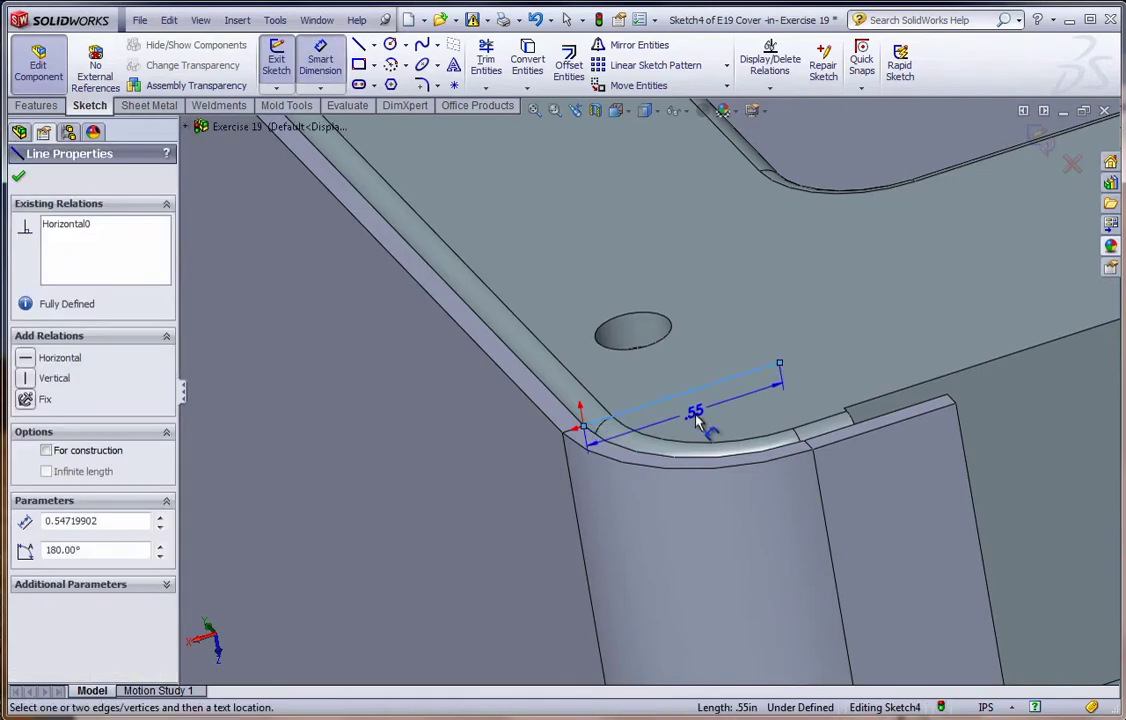
pyautogui.click(694, 411)
pyautogui.write('.500in')
pyautogui.press('Return')
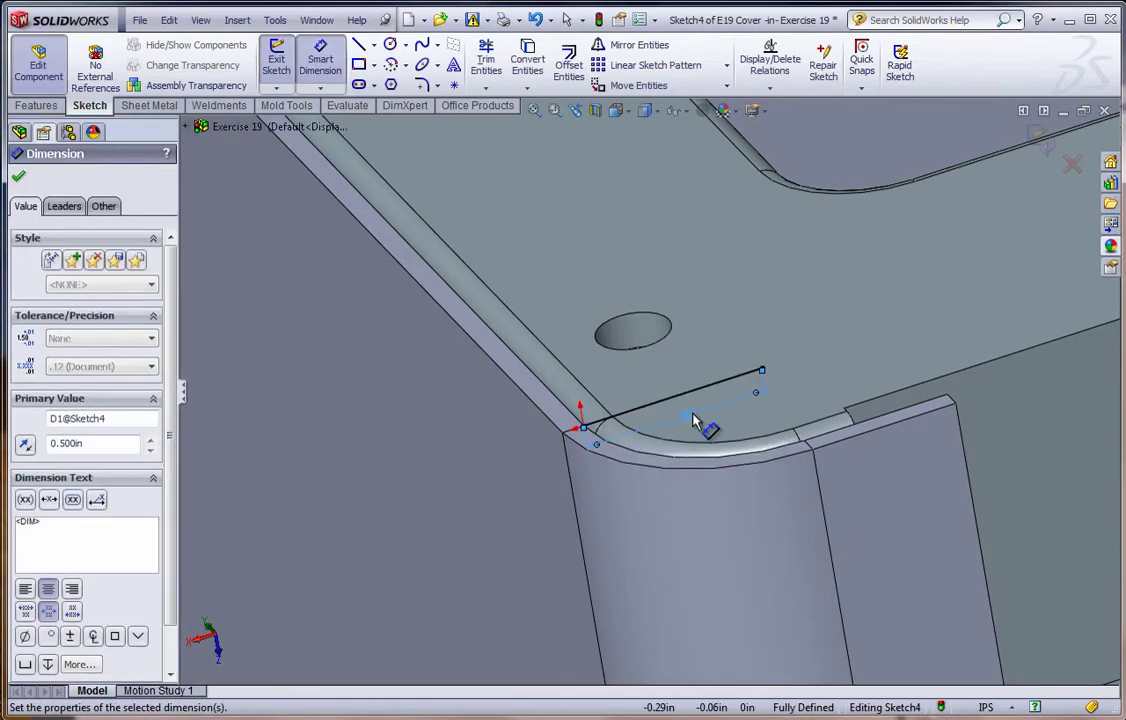
pyautogui.moveTo(670, 485); pyautogui.dragTo(683, 389, button='middle')
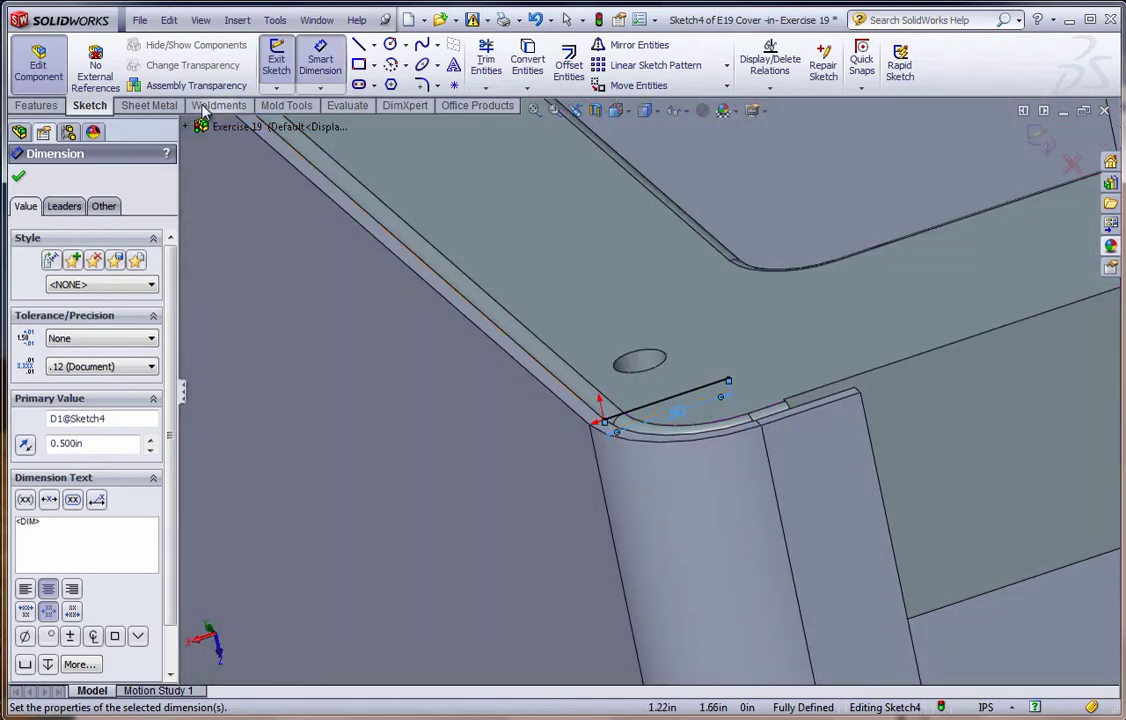
# - Start a Miter Flange from Sketch4 with Flange position set to Material Outside
pyautogui.click(166, 107)
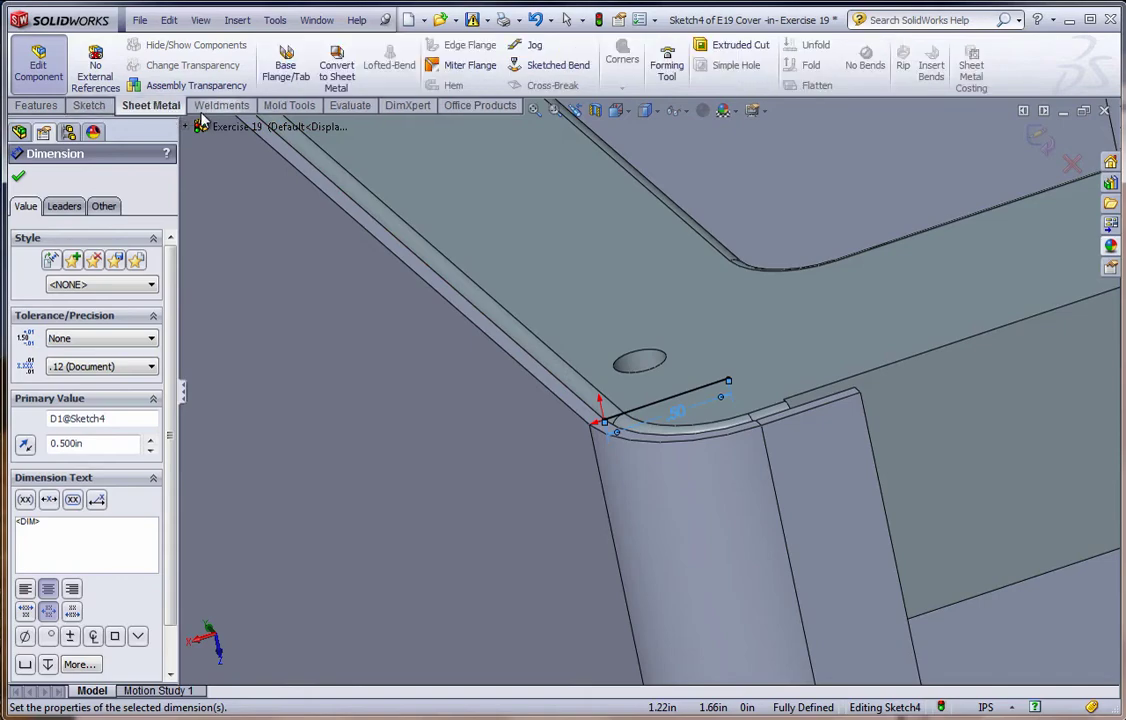
pyautogui.click(452, 66)
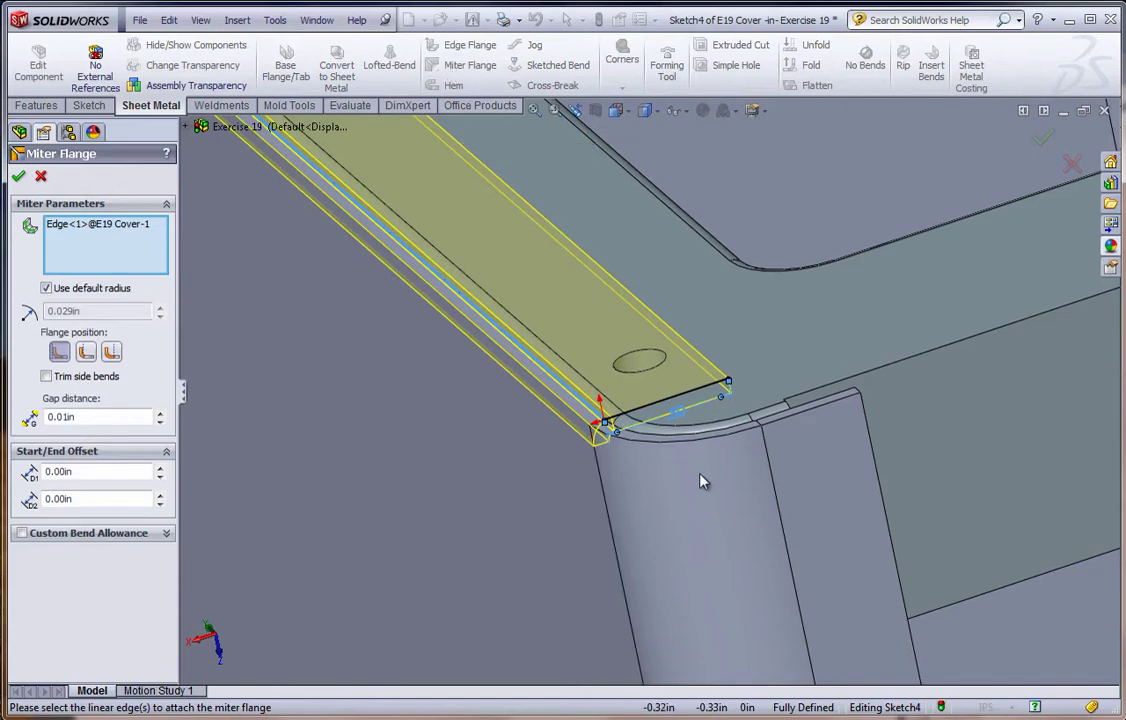
pyautogui.scroll(3, 684, 472)
pyautogui.moveTo(648, 402); pyautogui.dragTo(613, 446, button='middle')
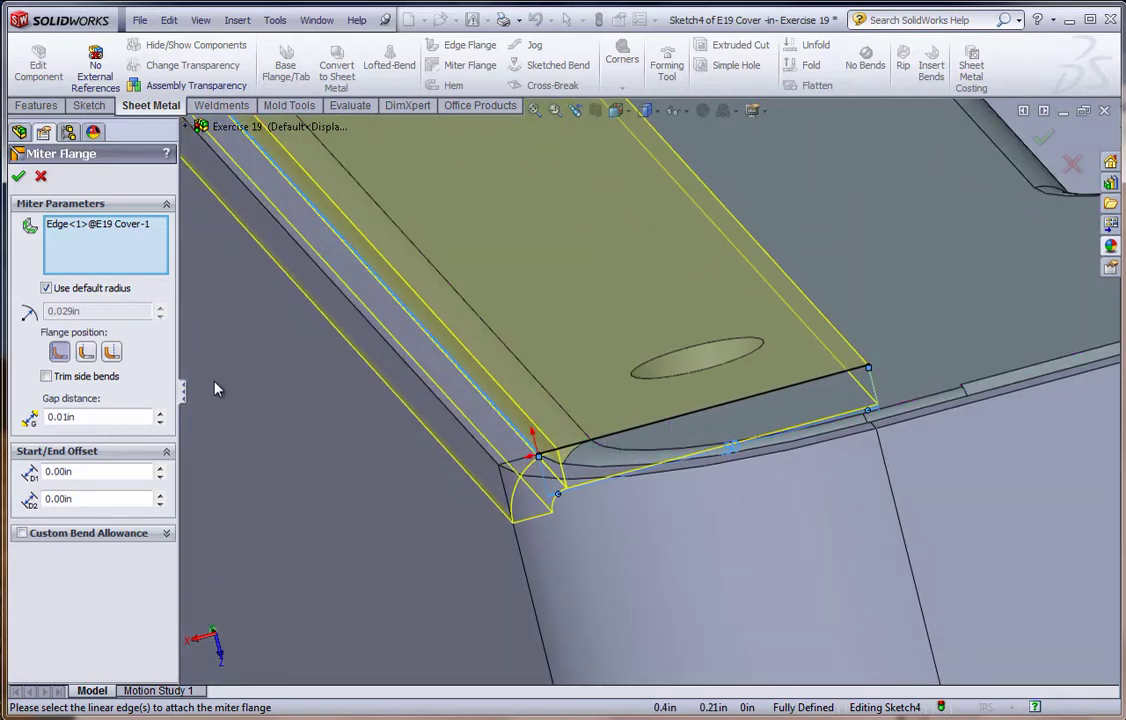
pyautogui.click(86, 353)
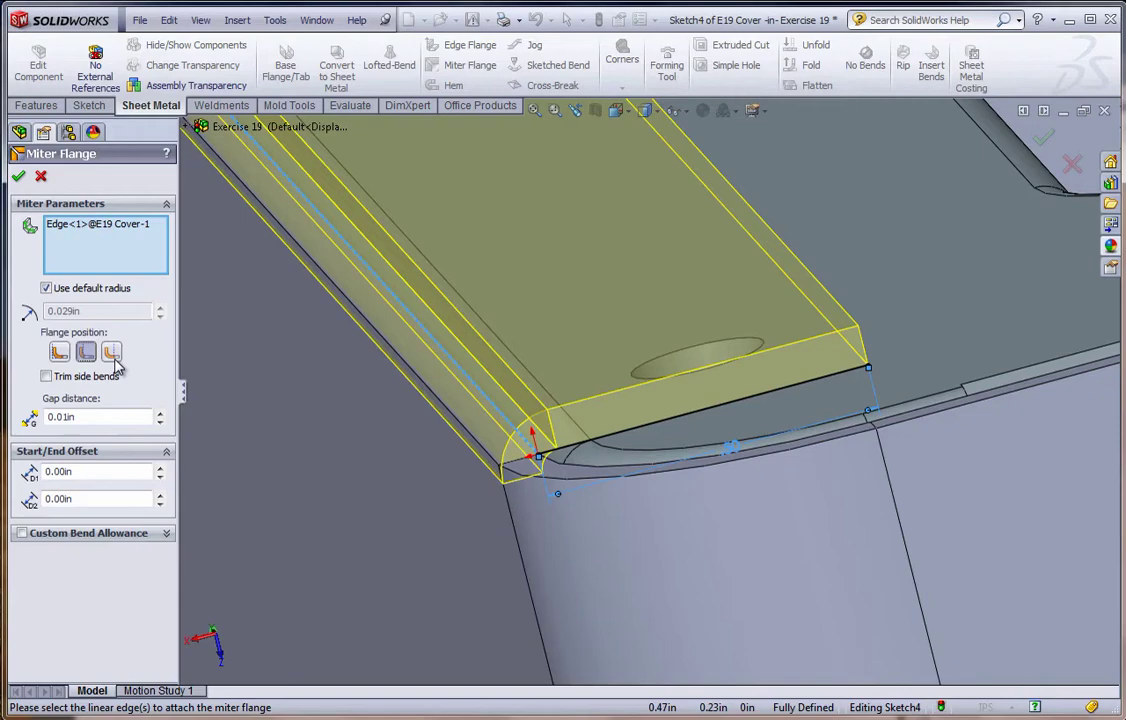
pyautogui.click(114, 362)
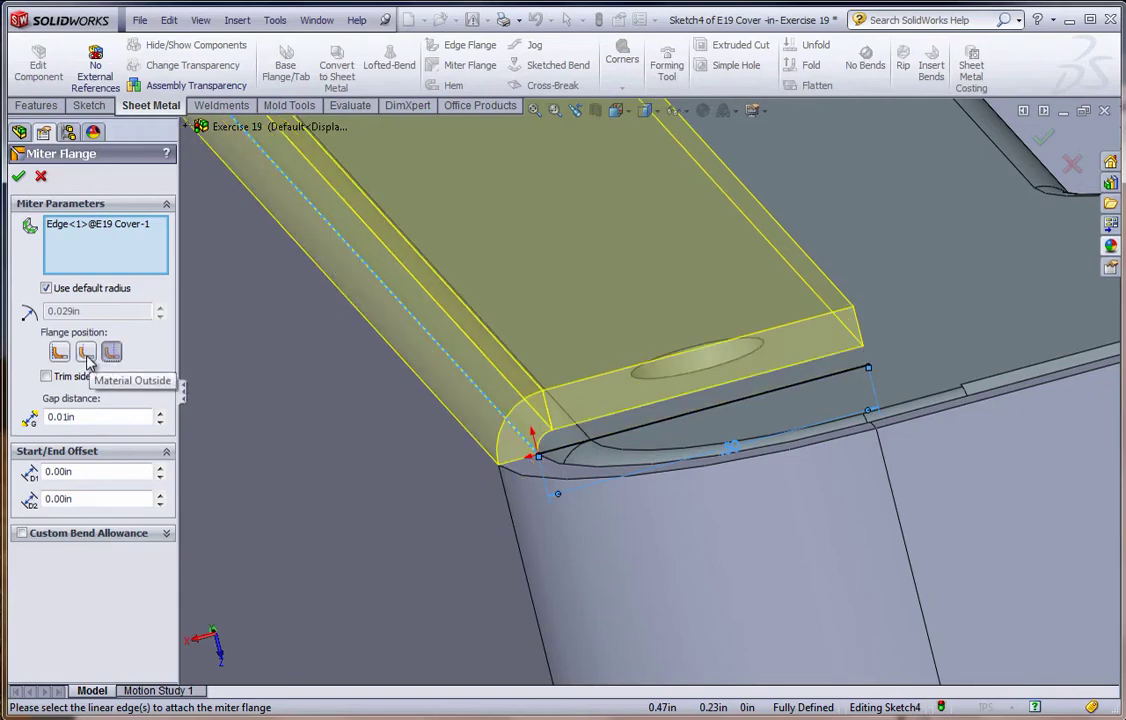
pyautogui.click(87, 358)
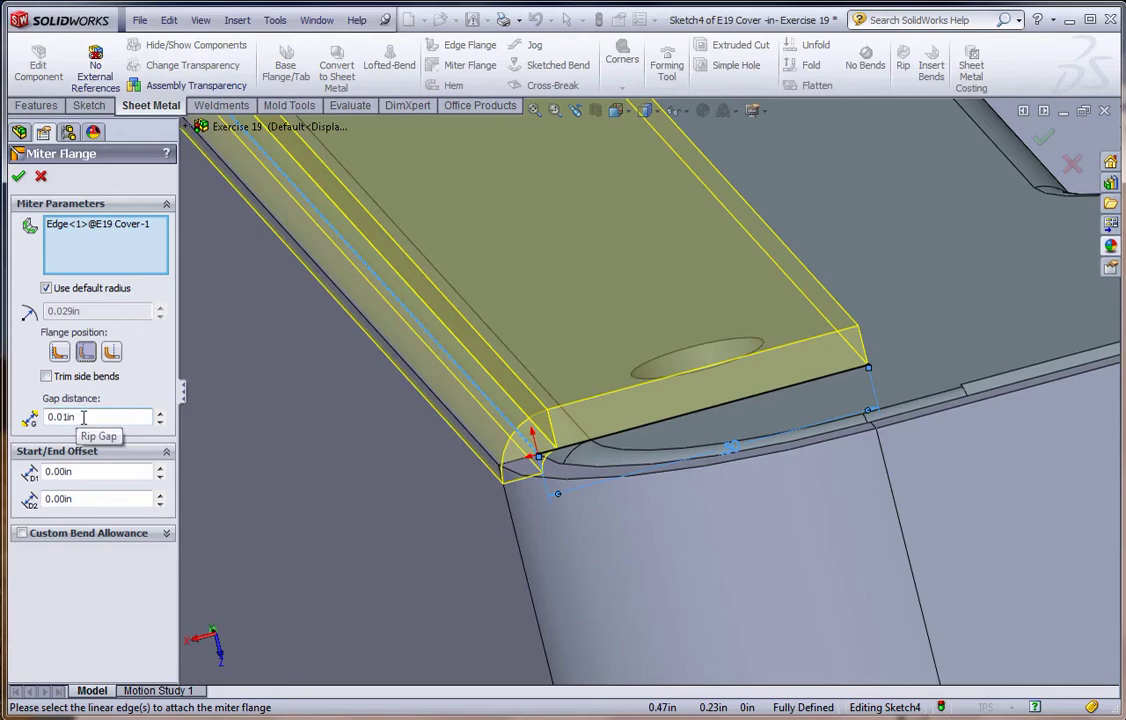
# - Propagate the miter flange to all edges around the top face
pyautogui.scroll(8, 352, 498)
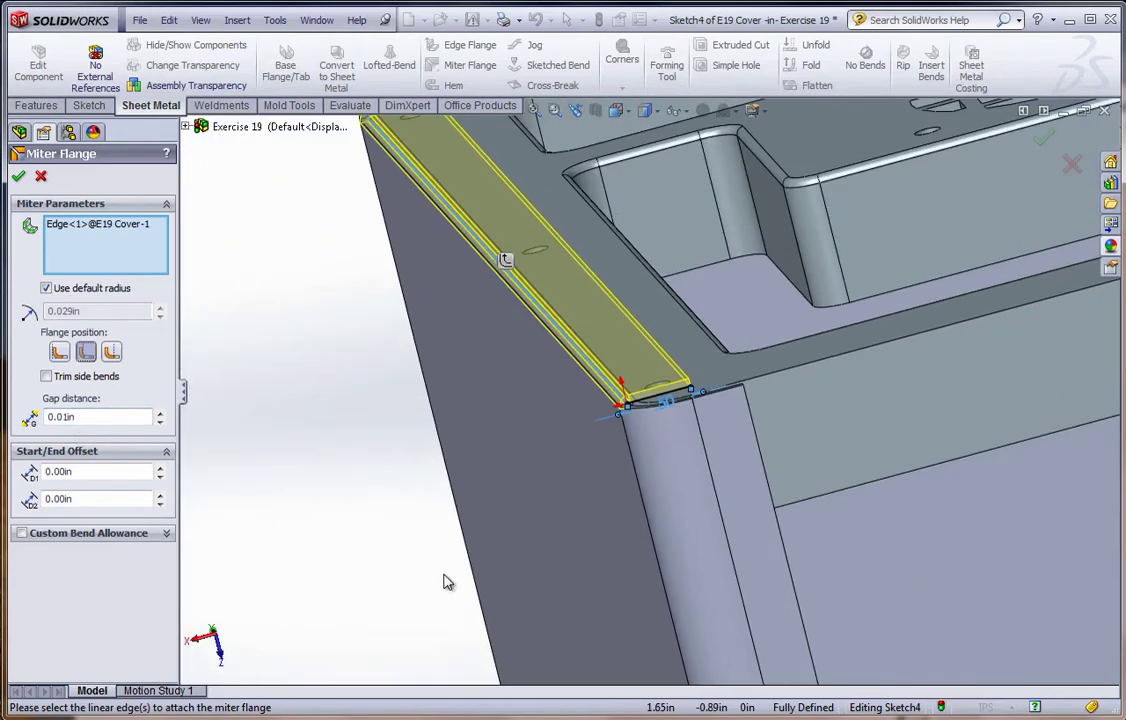
pyautogui.moveTo(640, 420); pyautogui.dragTo(447, 198, button='middle')
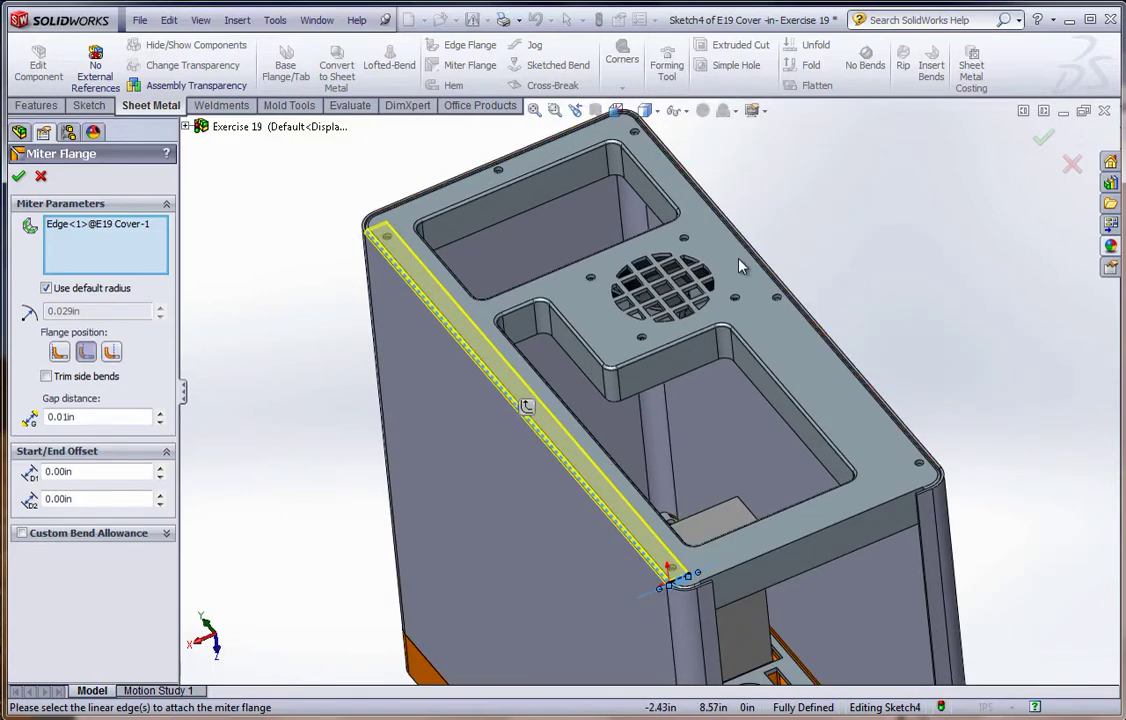
pyautogui.click(527, 407)
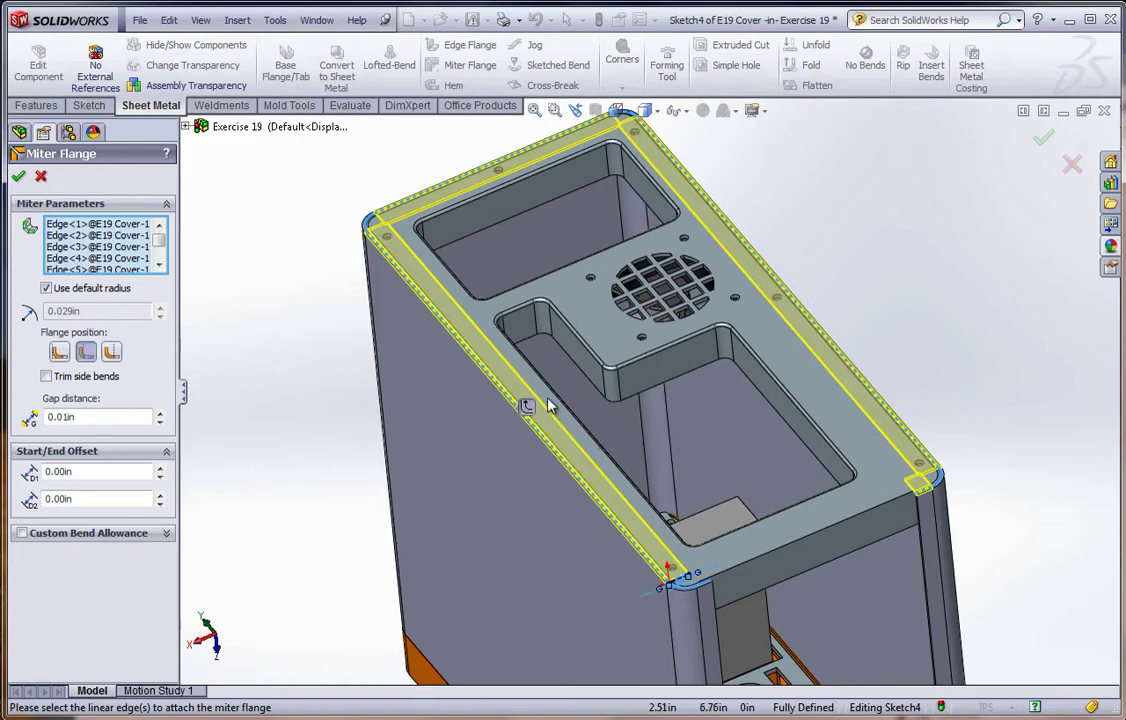
# - Set the miter flange gap distance to 0.02 in
pyautogui.scroll(-10, 450, 264)
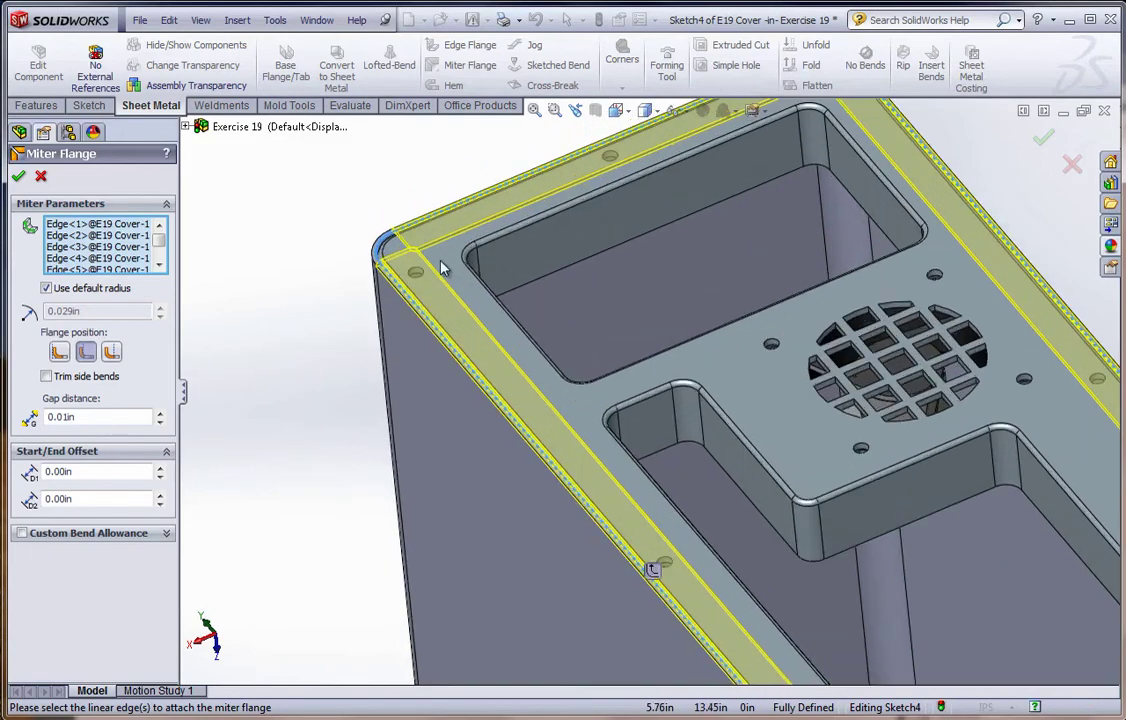
pyautogui.scroll(-10, 470, 349)
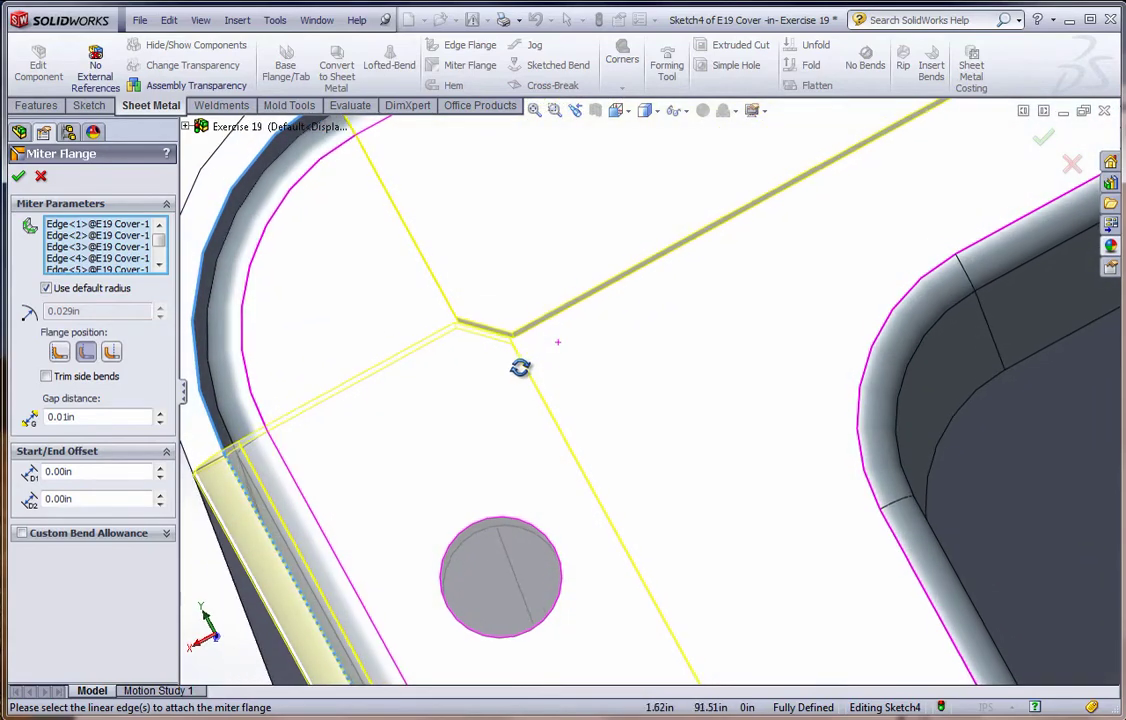
pyautogui.moveTo(520, 368)
pyautogui.mouseDown(button='middle')
pyautogui.moveTo(478, 343)
pyautogui.moveTo(467, 387)
pyautogui.moveTo(485, 354)
pyautogui.mouseUp(button='middle')
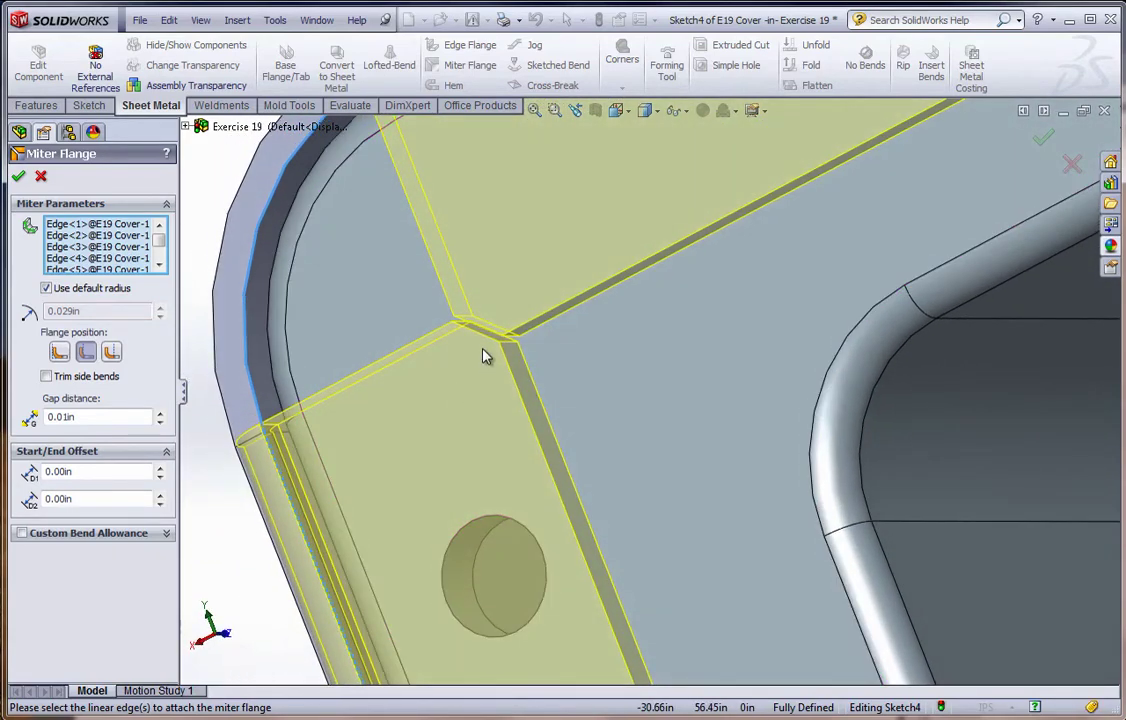
pyautogui.click(160, 413)
pyautogui.click(160, 413)
pyautogui.click(160, 413)
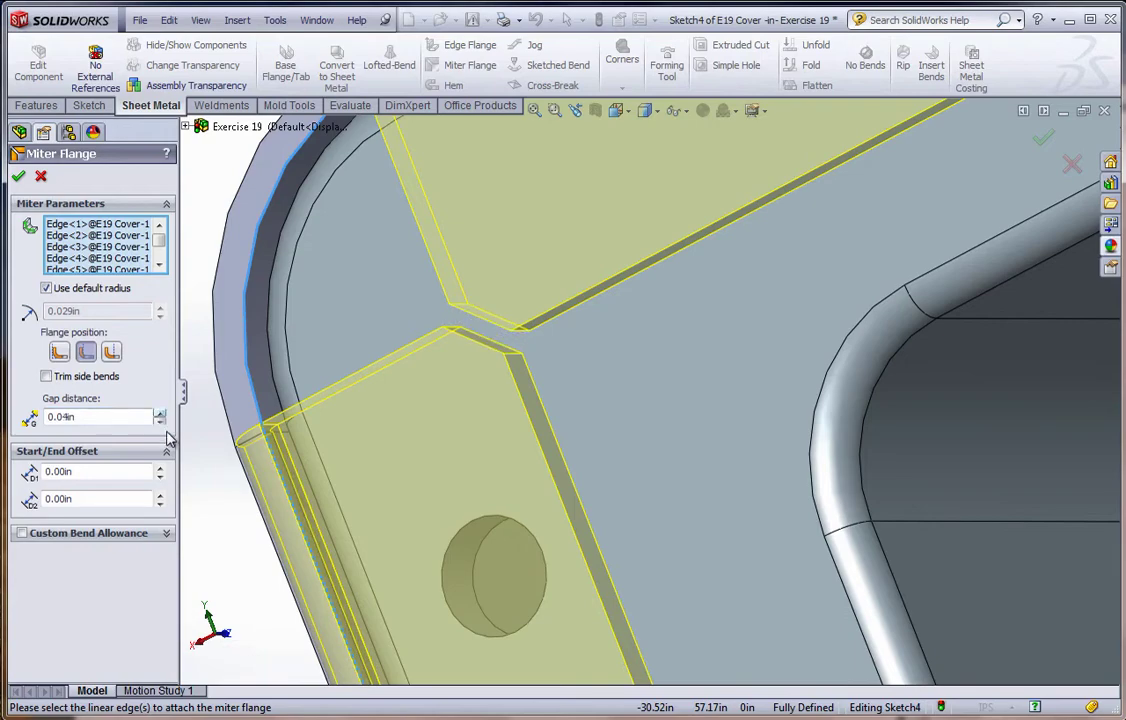
pyautogui.click(160, 422)
pyautogui.click(160, 422)
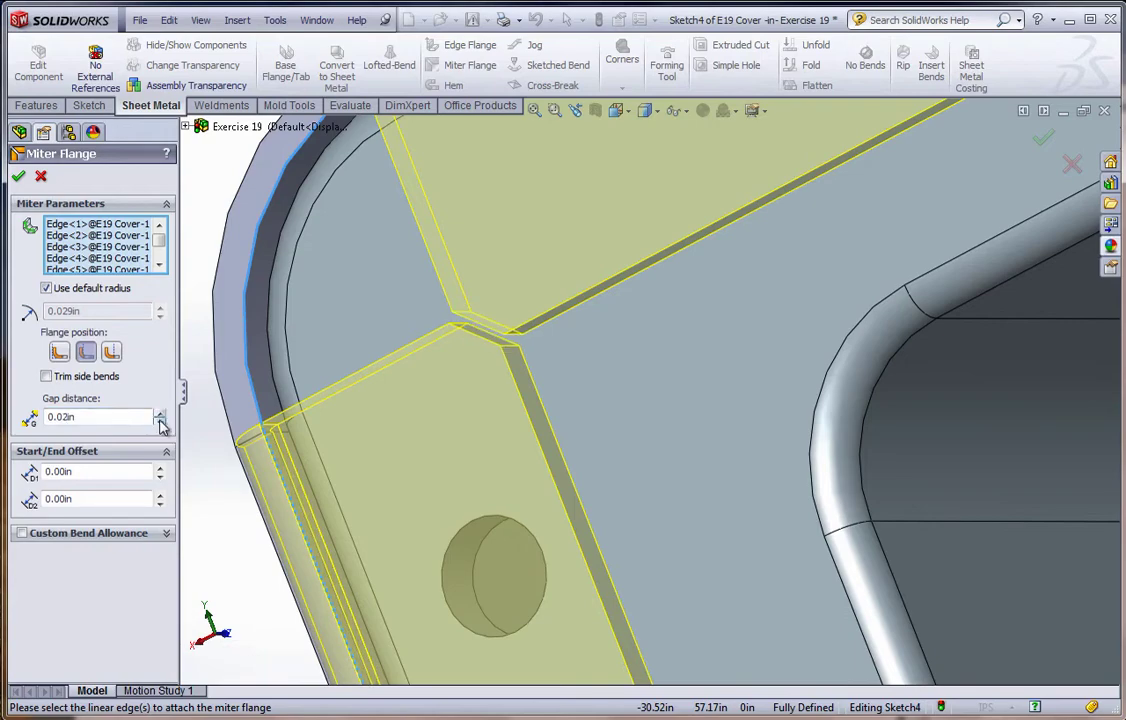
pyautogui.scroll(3, 340, 475)
# - Delete Edge<9> from the Miter Flange edge list, keeping the flange around the back opening
pyautogui.scroll(5, 352, 490)
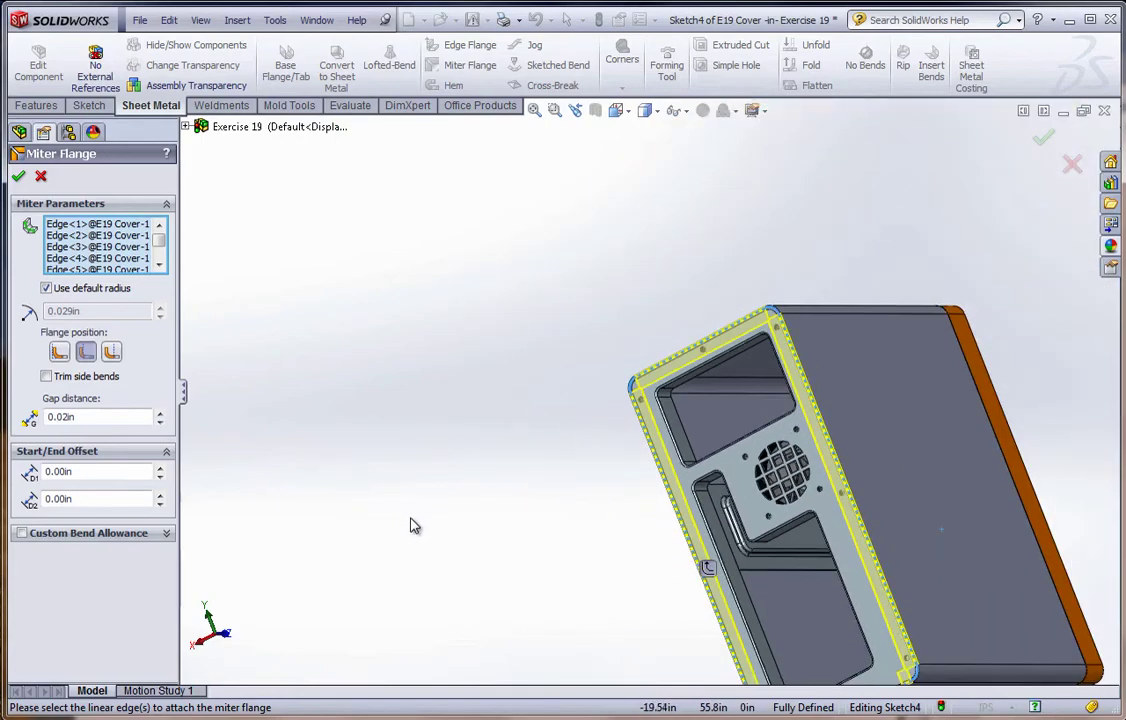
pyautogui.scroll(-3, 731, 449)
pyautogui.scroll(-6, 731, 449)
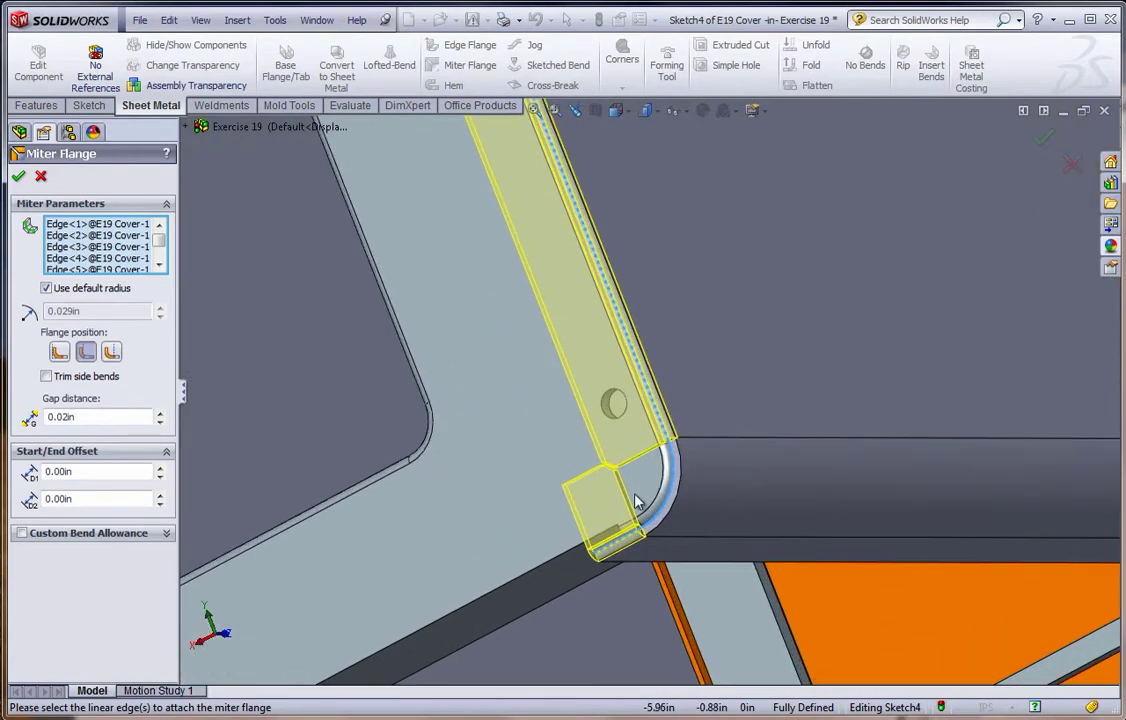
pyautogui.scroll(-2, 605, 553)
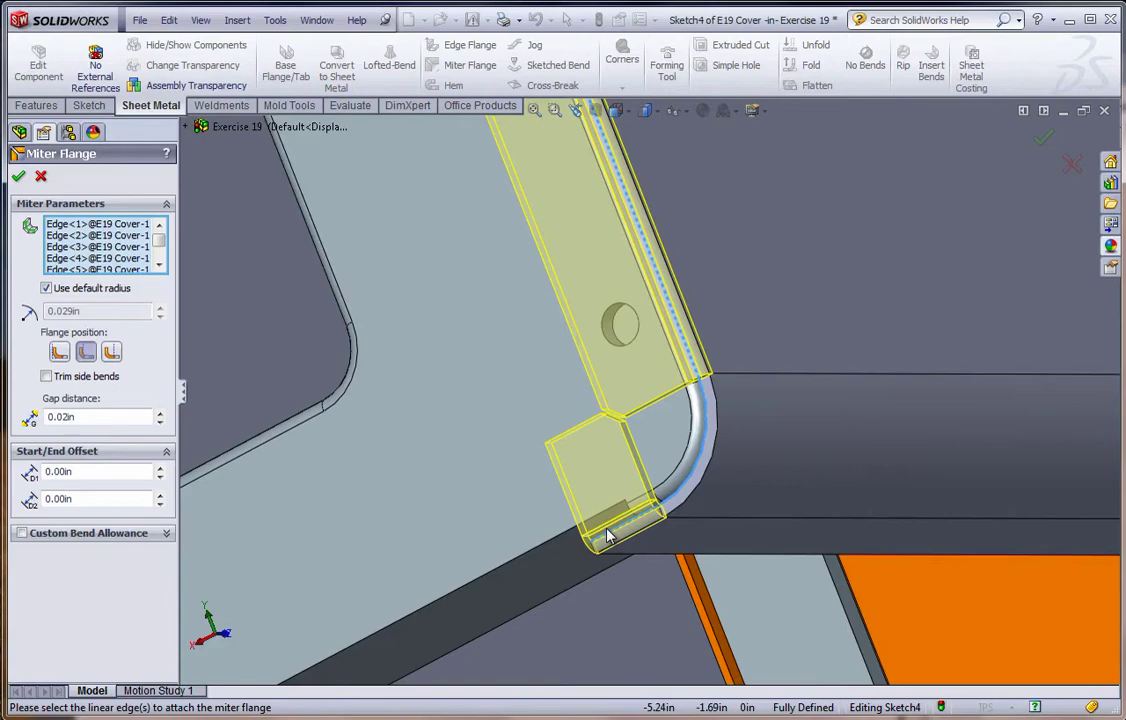
pyautogui.scroll(5, 544, 488)
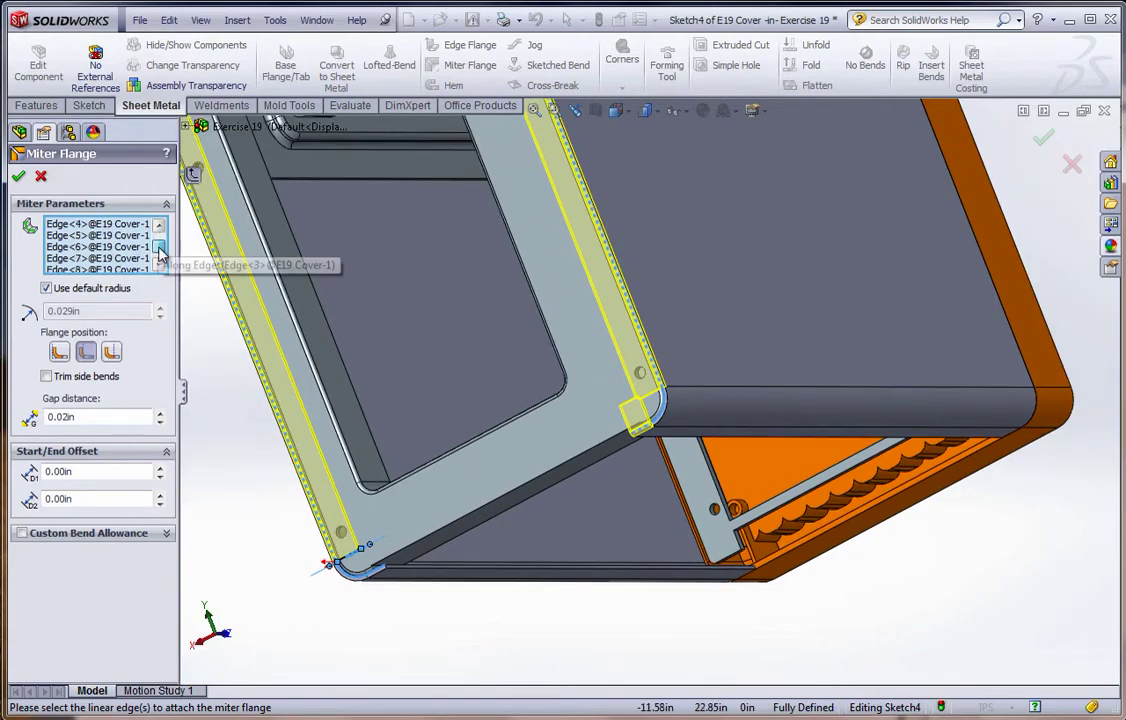
pyautogui.scroll(-2, 155, 245)
pyautogui.click(89, 259)
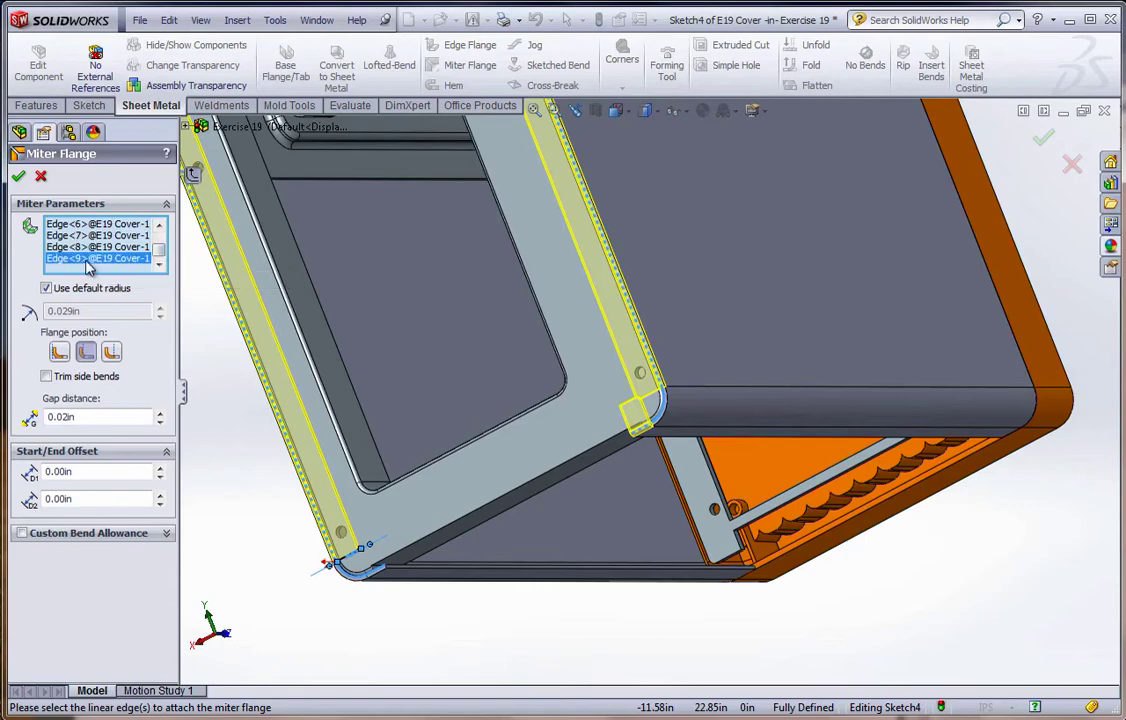
pyautogui.click(87, 252)
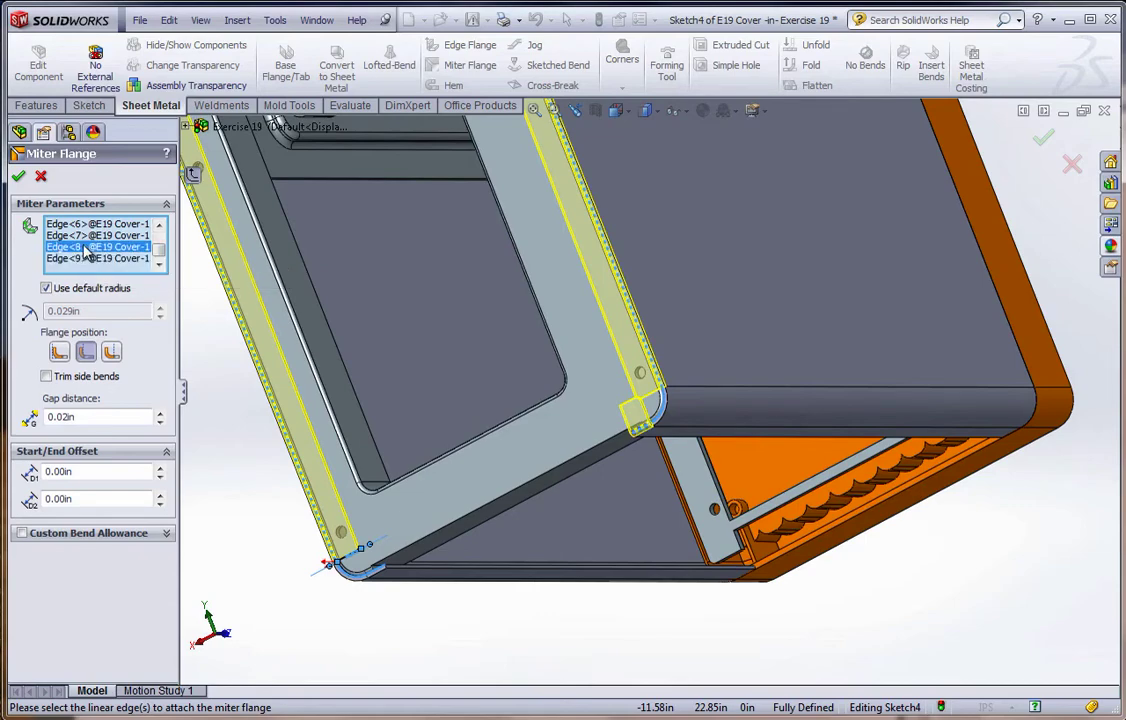
pyautogui.click(82, 260)
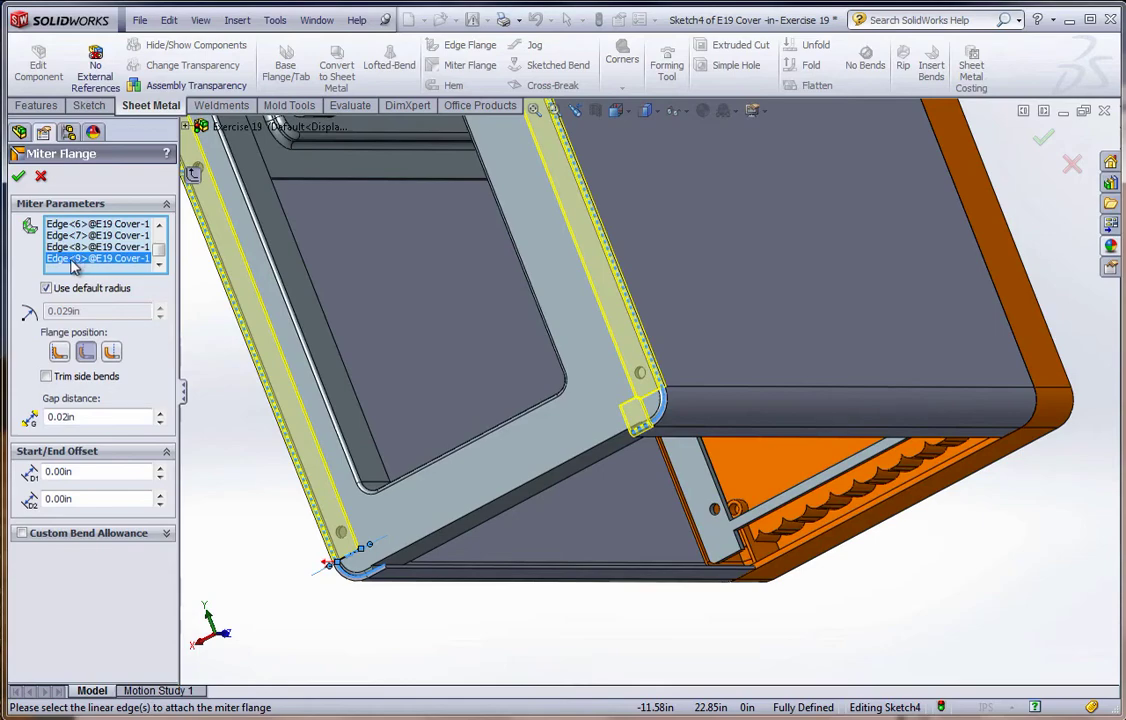
pyautogui.rightClick(88, 260)
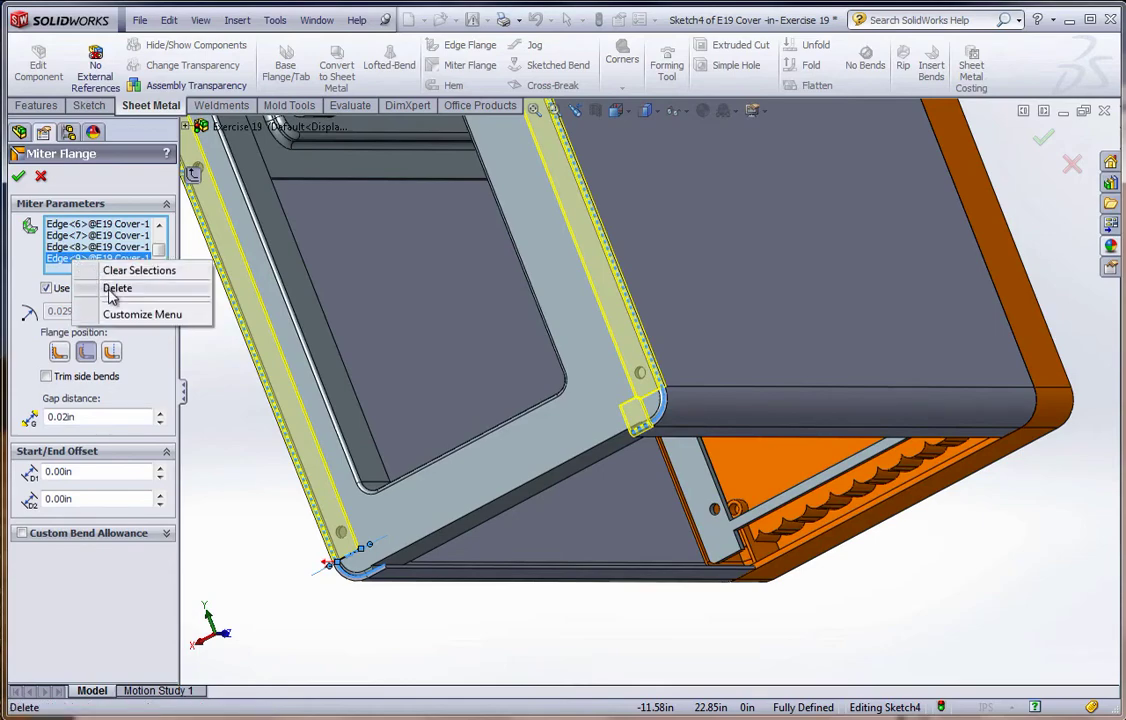
pyautogui.click(113, 288)
pyautogui.moveTo(300, 450); pyautogui.dragTo(600, 295, button='middle')
pyautogui.scroll(-5, 590, 182)
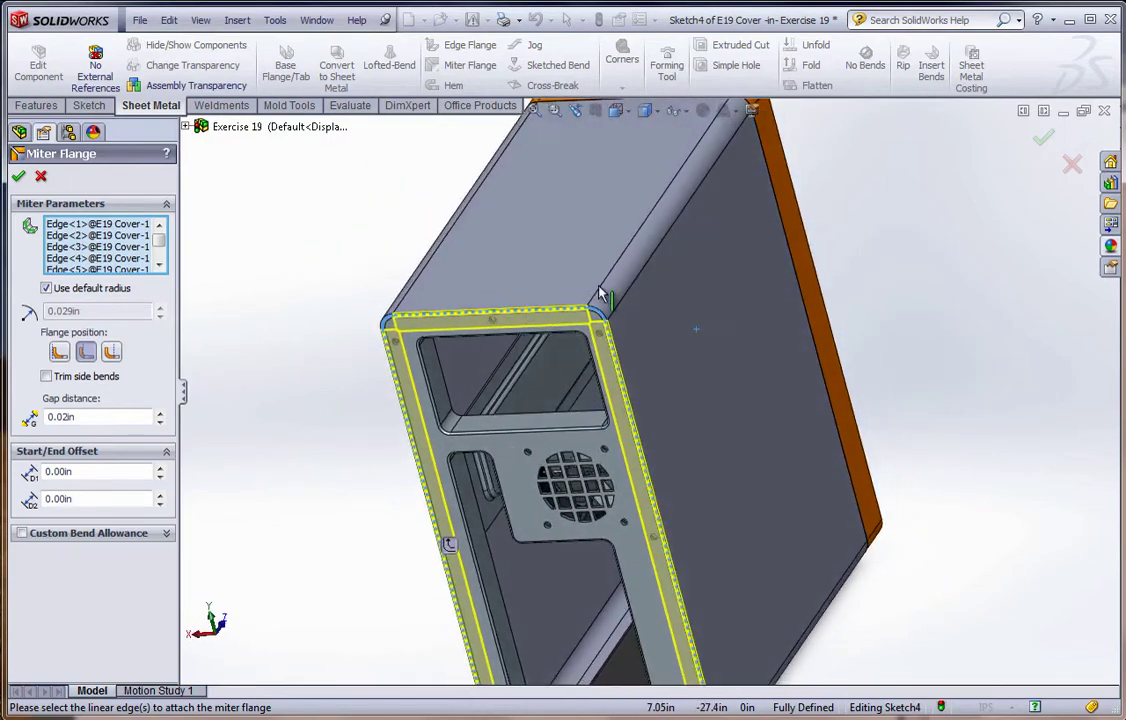
# - Accept the miter flange and select the cover's flange face along the left edge
pyautogui.click(19, 177)
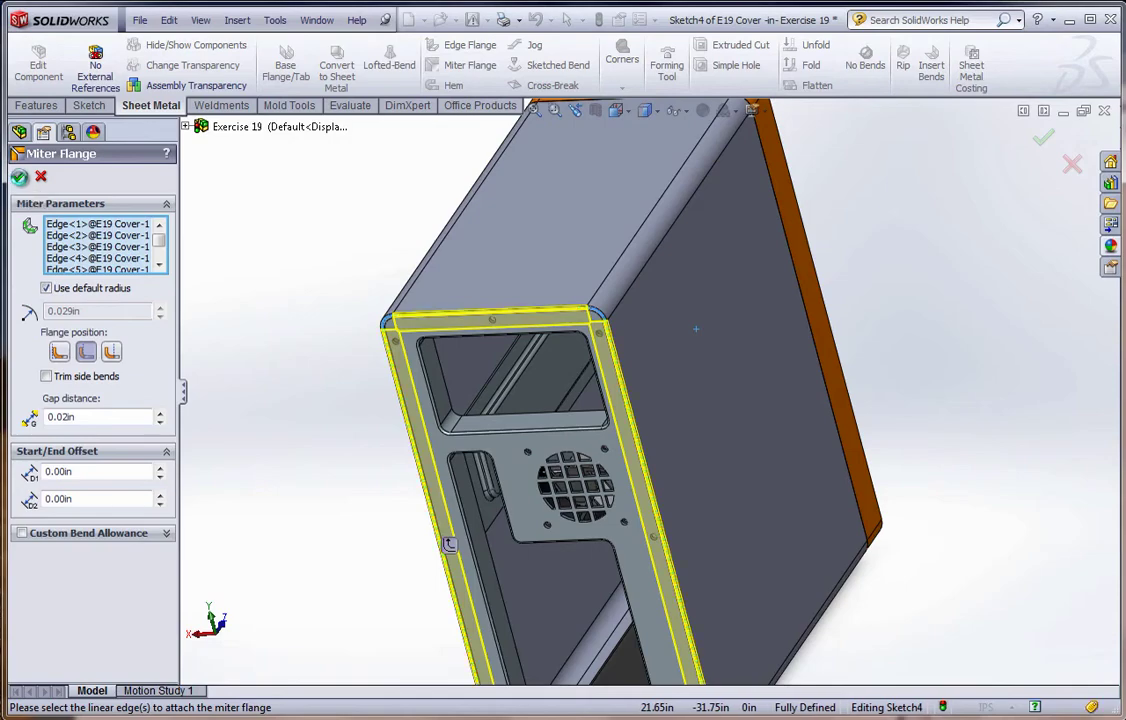
pyautogui.moveTo(331, 320); pyautogui.dragTo(535, 535, button='middle')
pyautogui.scroll(5, 445, 337)
pyautogui.scroll(5, 478, 545)
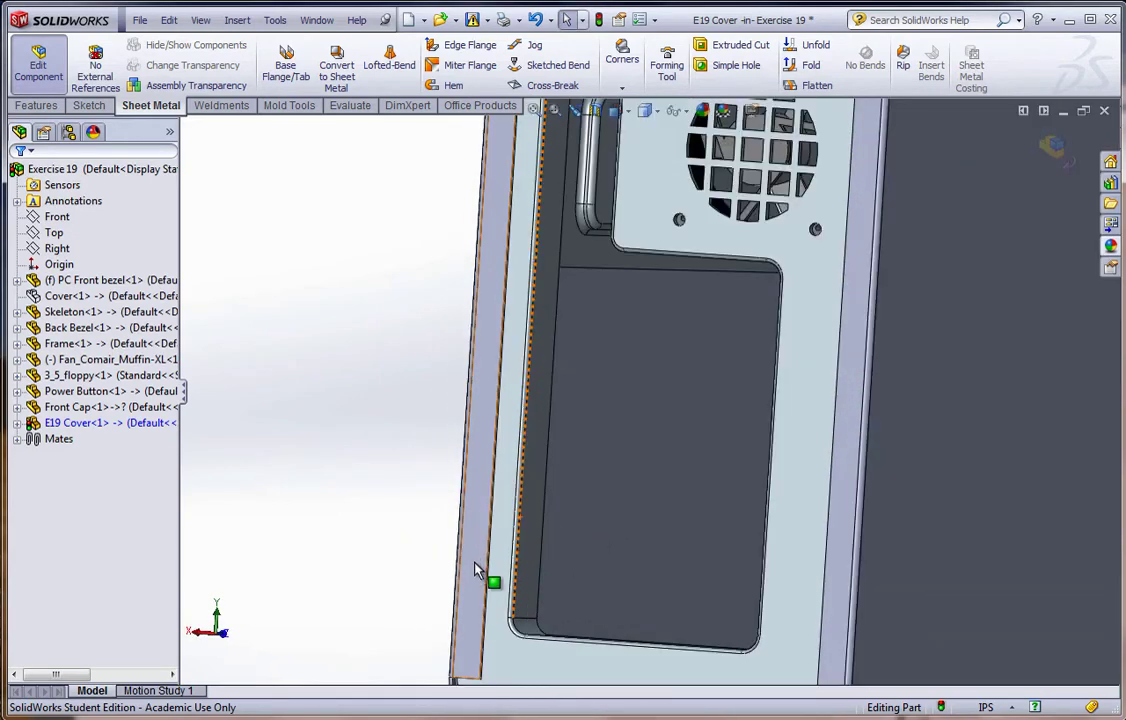
pyautogui.click(473, 630)
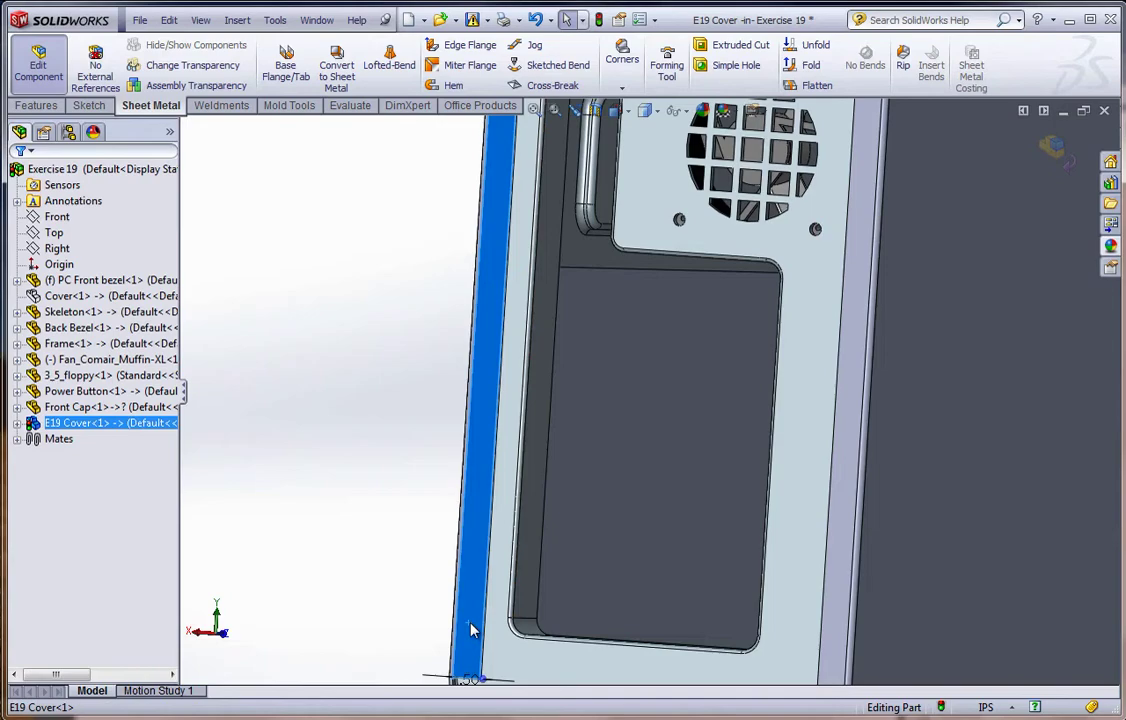
# - Open Sketch5 on the flange face, viewed from Front in Wireframe display
pyautogui.click(537, 569)
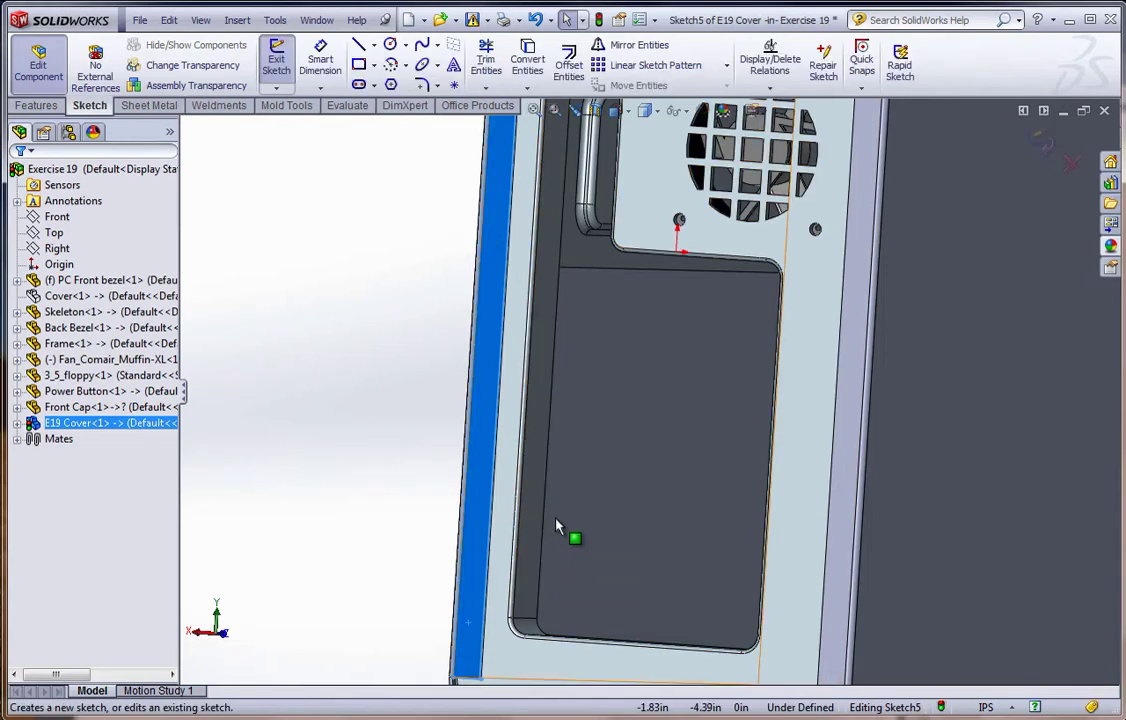
pyautogui.press('space')
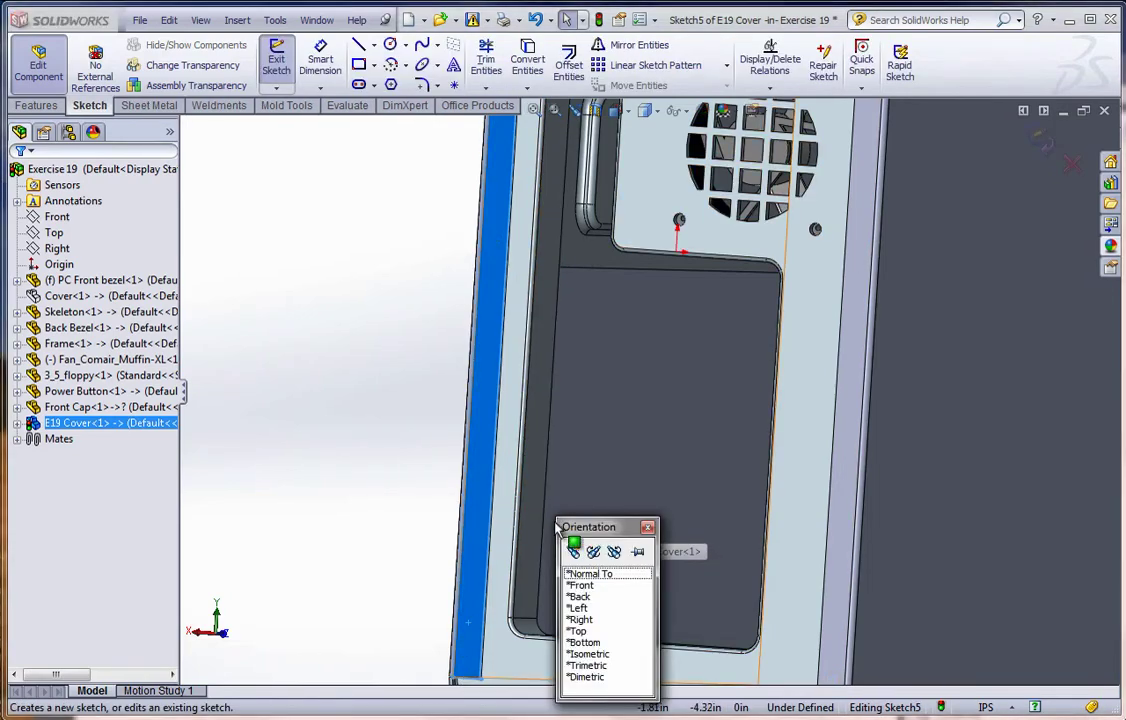
pyautogui.click(578, 587)
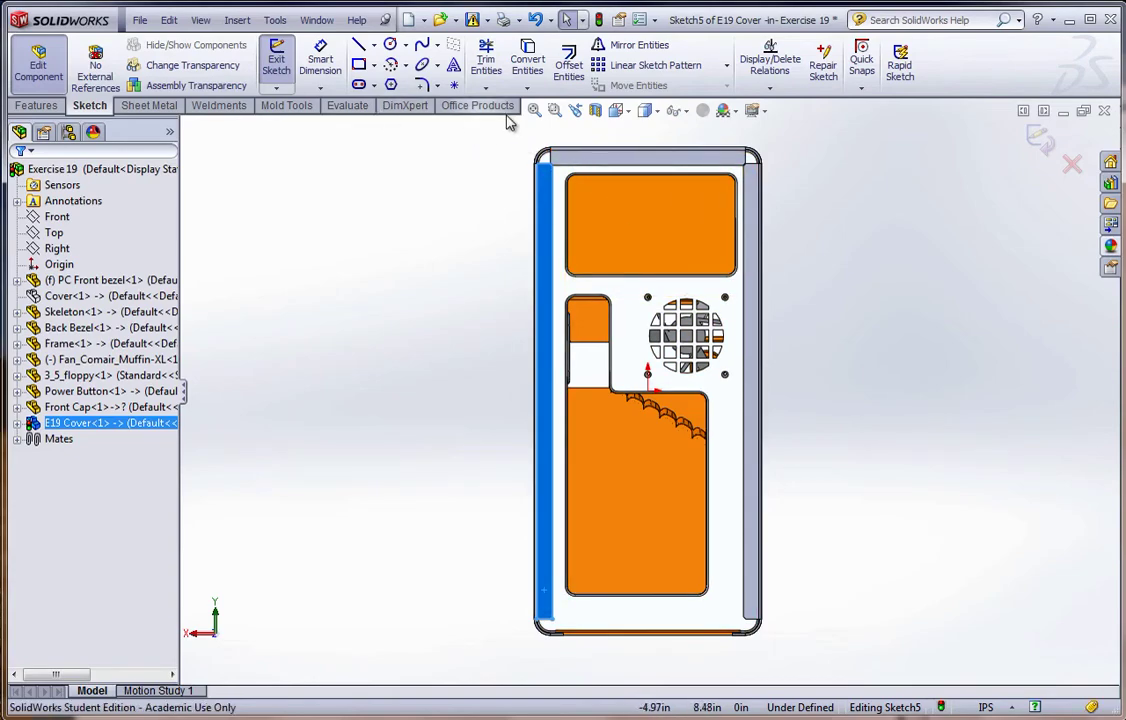
pyautogui.click(655, 111)
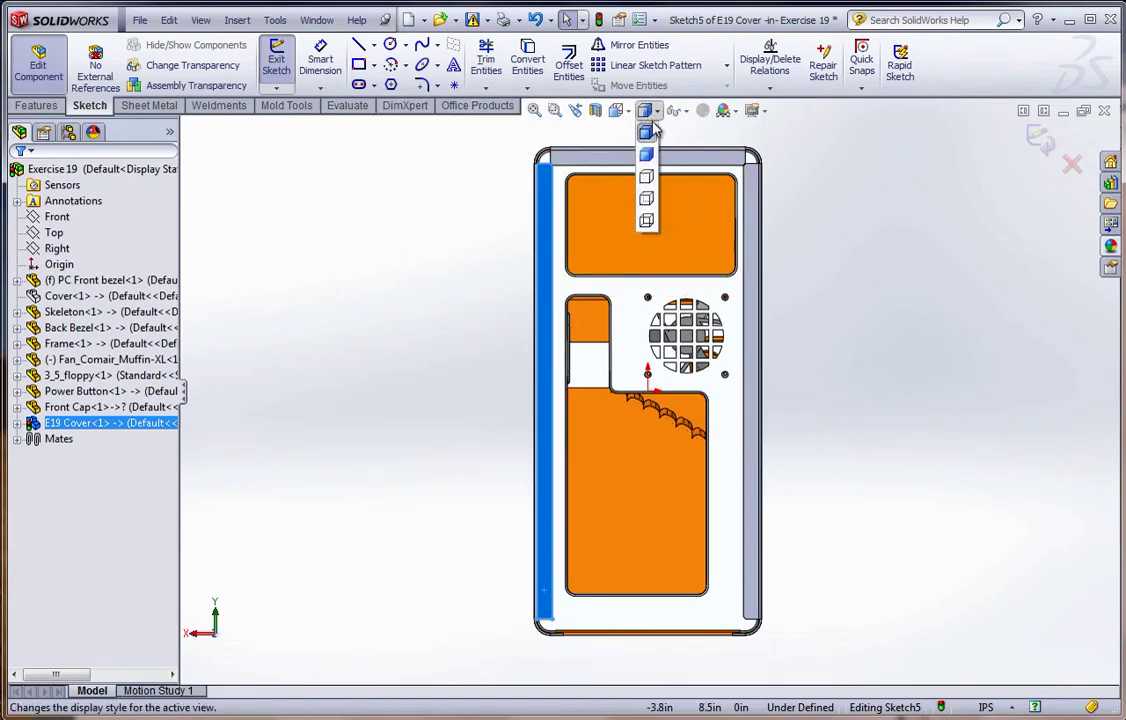
pyautogui.click(647, 222)
pyautogui.scroll(-5, 578, 568)
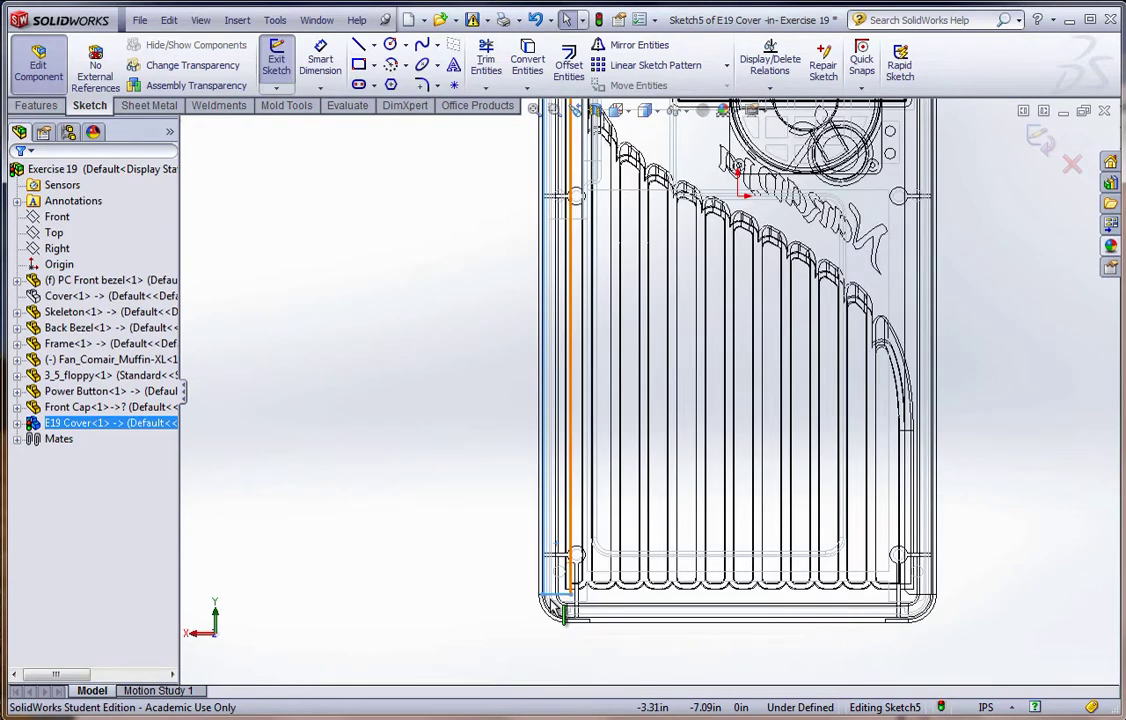
pyautogui.scroll(-2, 578, 566)
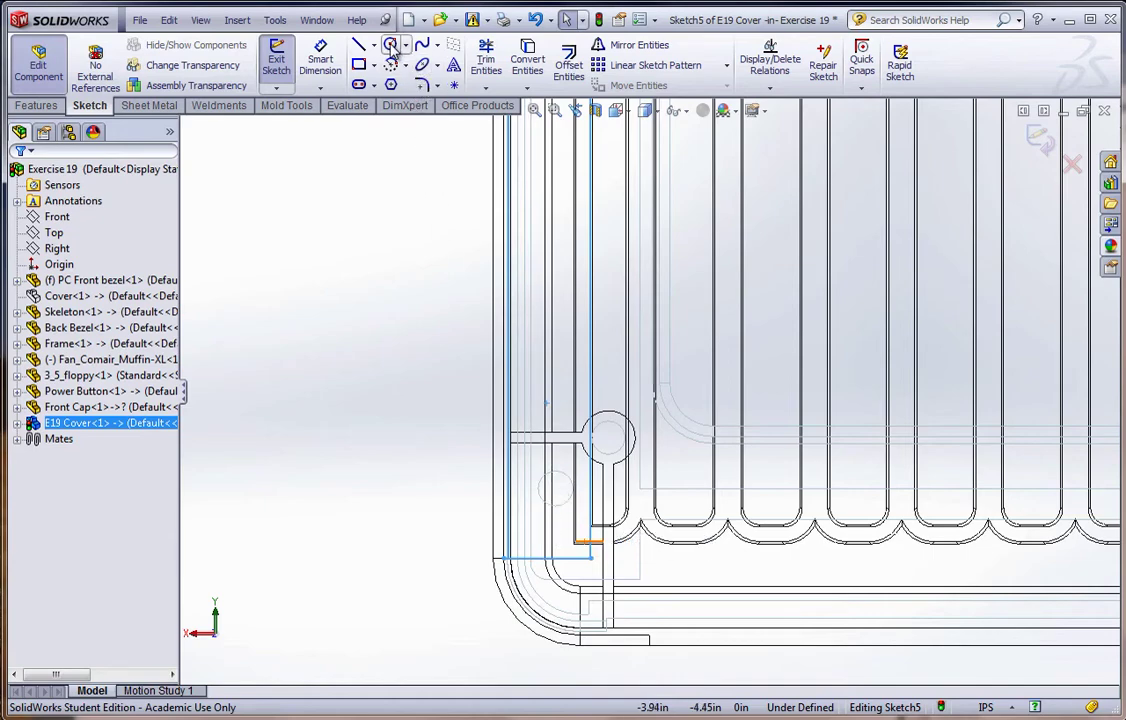
# - Select the lower-left, upper-left and top-edge hole circles
pyautogui.click(556, 505)
pyautogui.scroll(10, 632, 540)
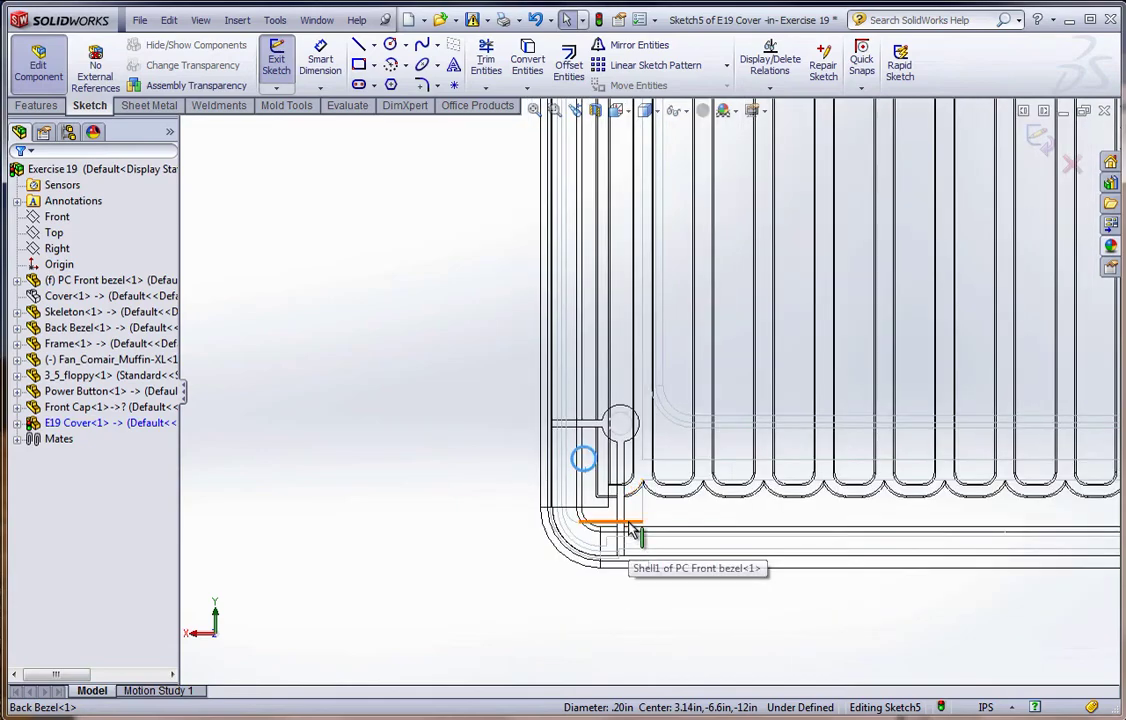
pyautogui.scroll(-5, 636, 262)
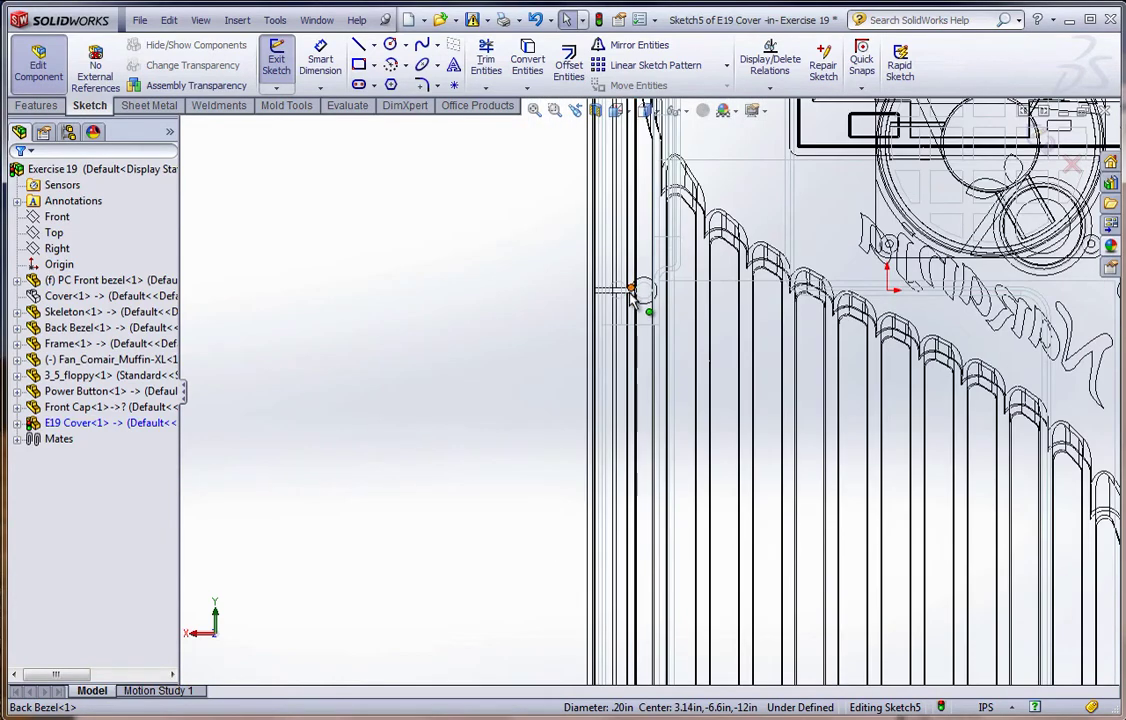
pyautogui.scroll(7, 620, 310)
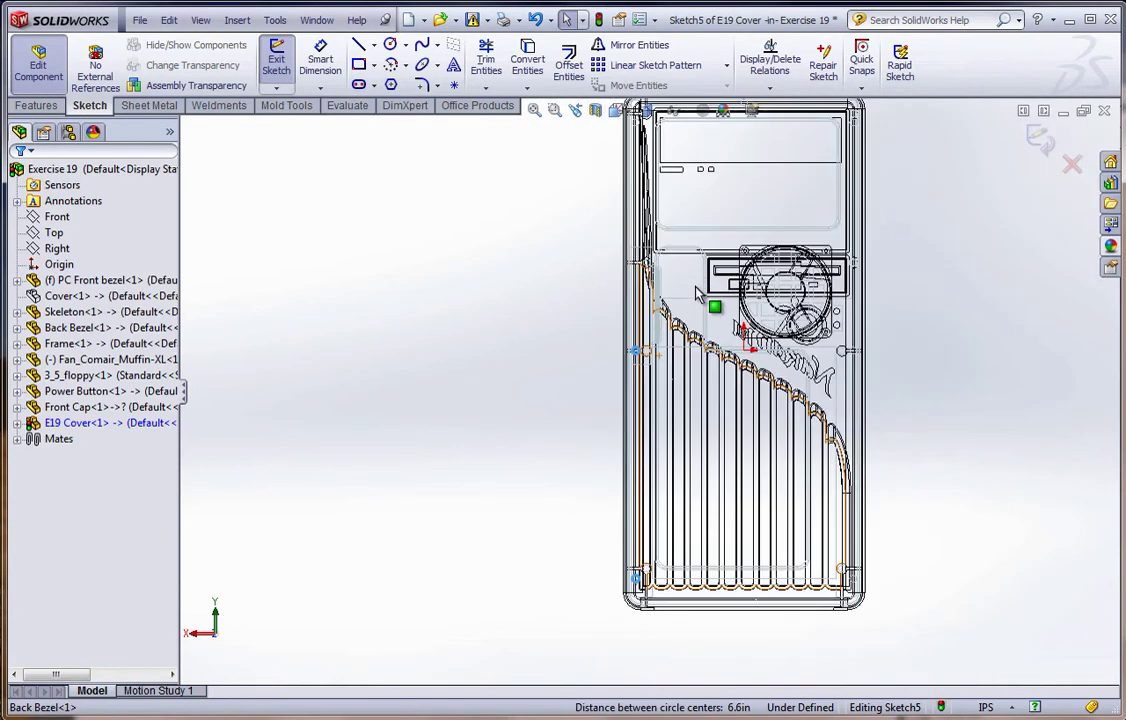
pyautogui.scroll(-8, 632, 262)
pyautogui.scroll(-2, 620, 290)
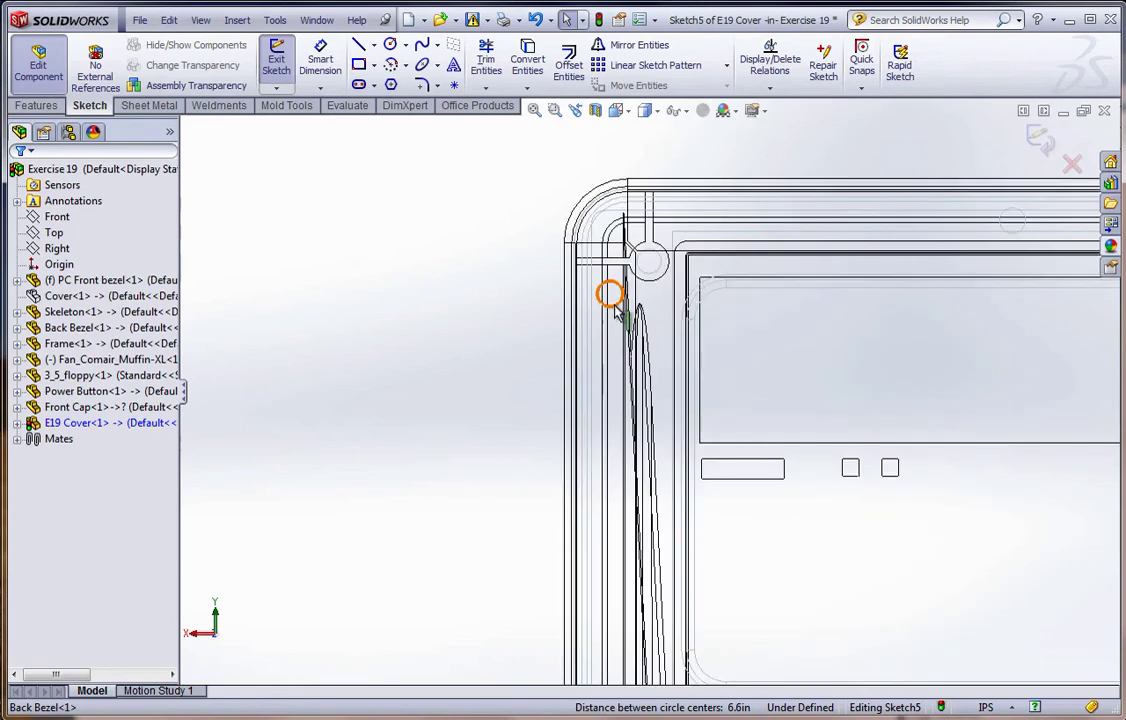
pyautogui.click(610, 306)
pyautogui.scroll(1, 645, 390)
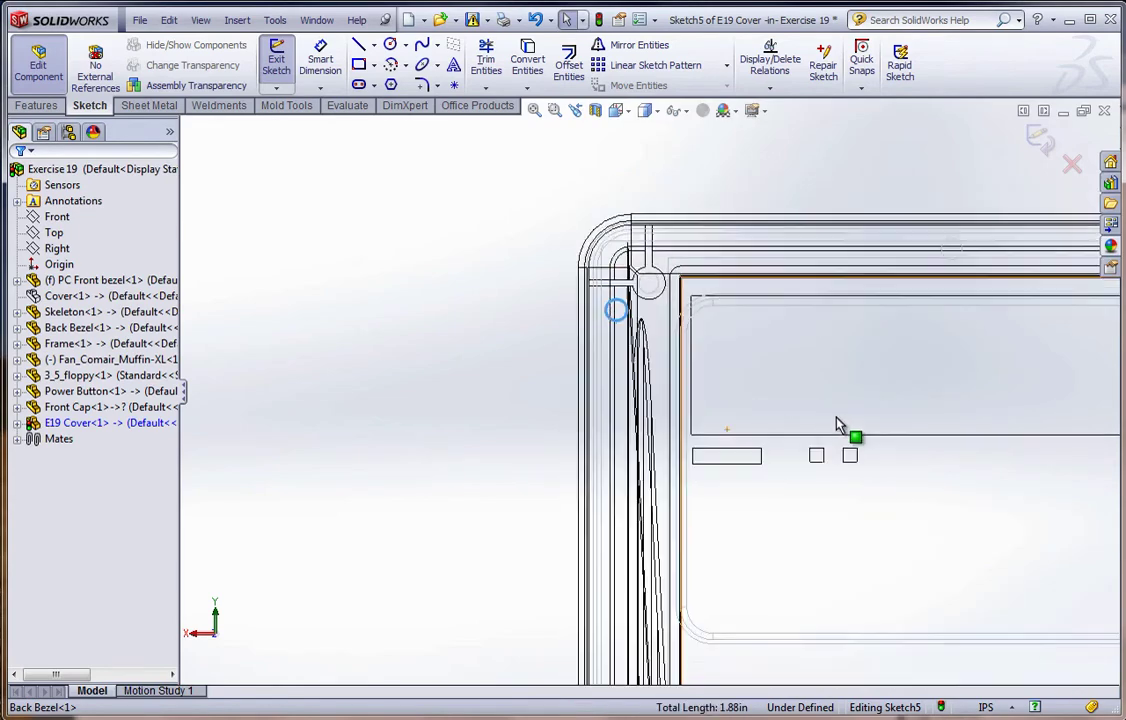
pyautogui.scroll(2, 938, 332)
pyautogui.scroll(-3, 700, 322)
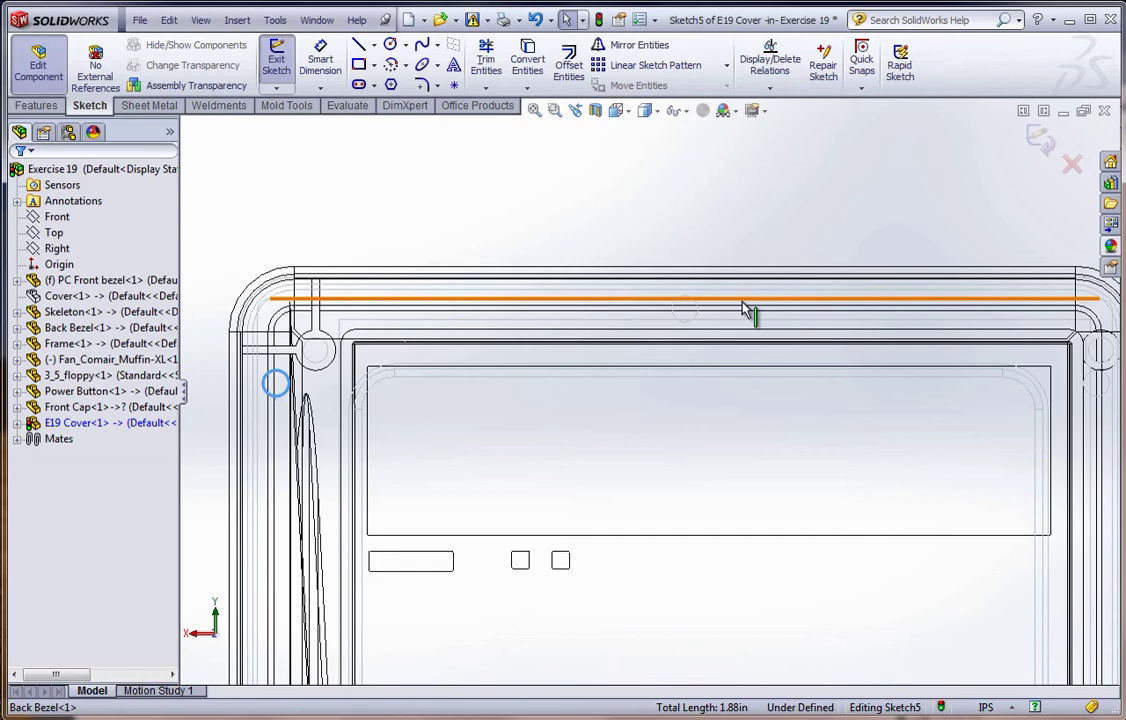
pyautogui.click(681, 308)
pyautogui.scroll(3, 820, 445)
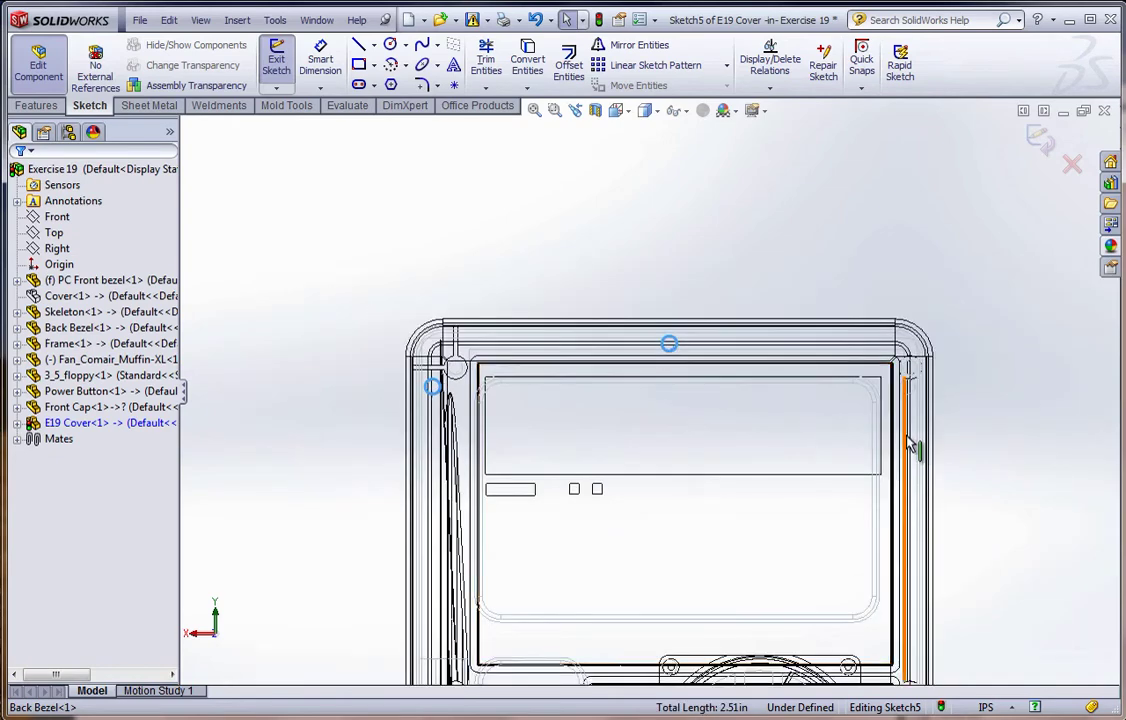
pyautogui.scroll(-2, 900, 410)
pyautogui.scroll(-3, 912, 405)
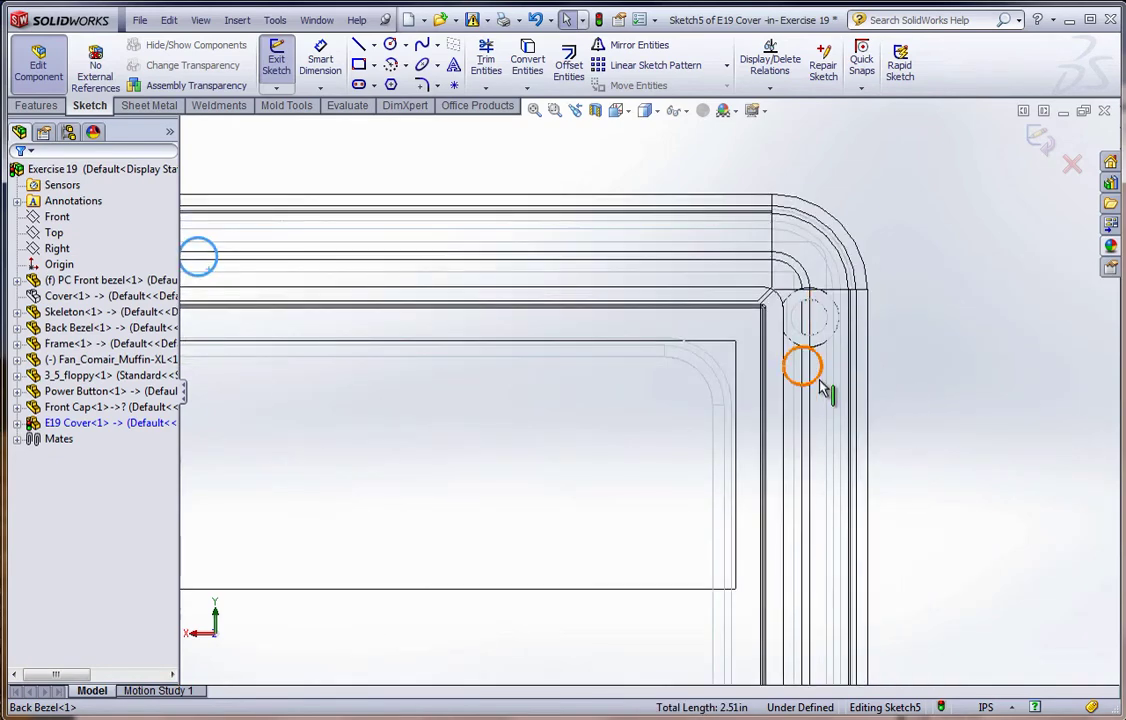
# - Add the upper-right and lower-right corner circles, bringing Total Length to 4.4 in
pyautogui.click(818, 385)
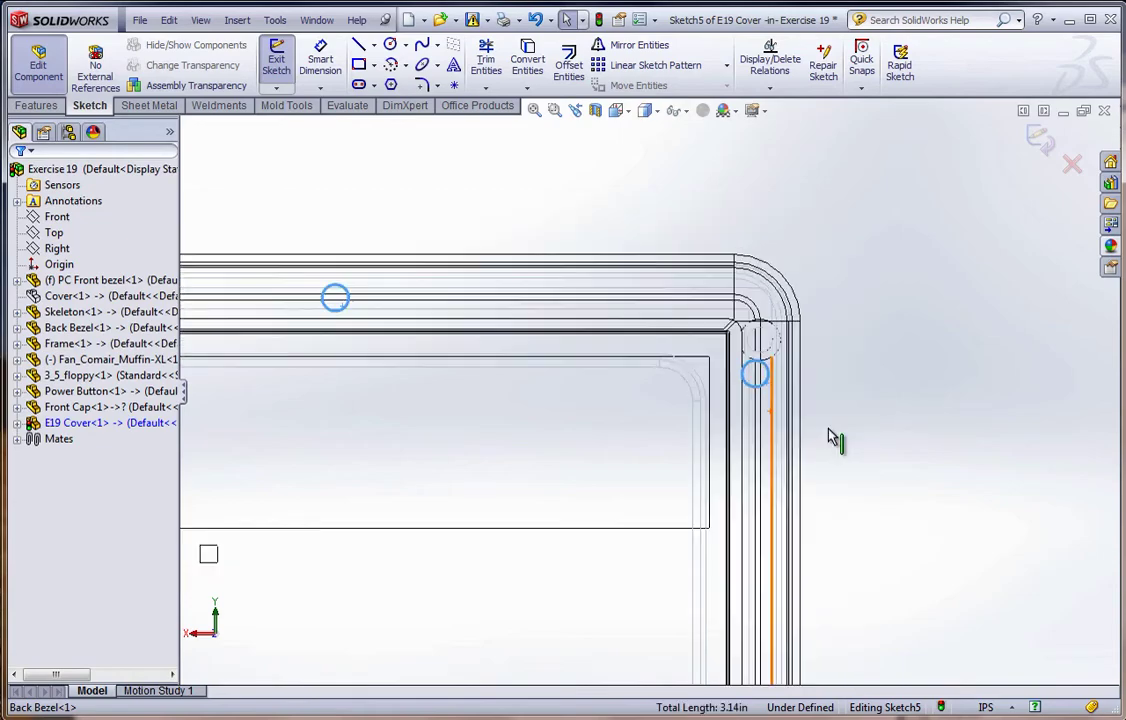
pyautogui.scroll(3, 754, 576)
pyautogui.scroll(-3, 678, 513)
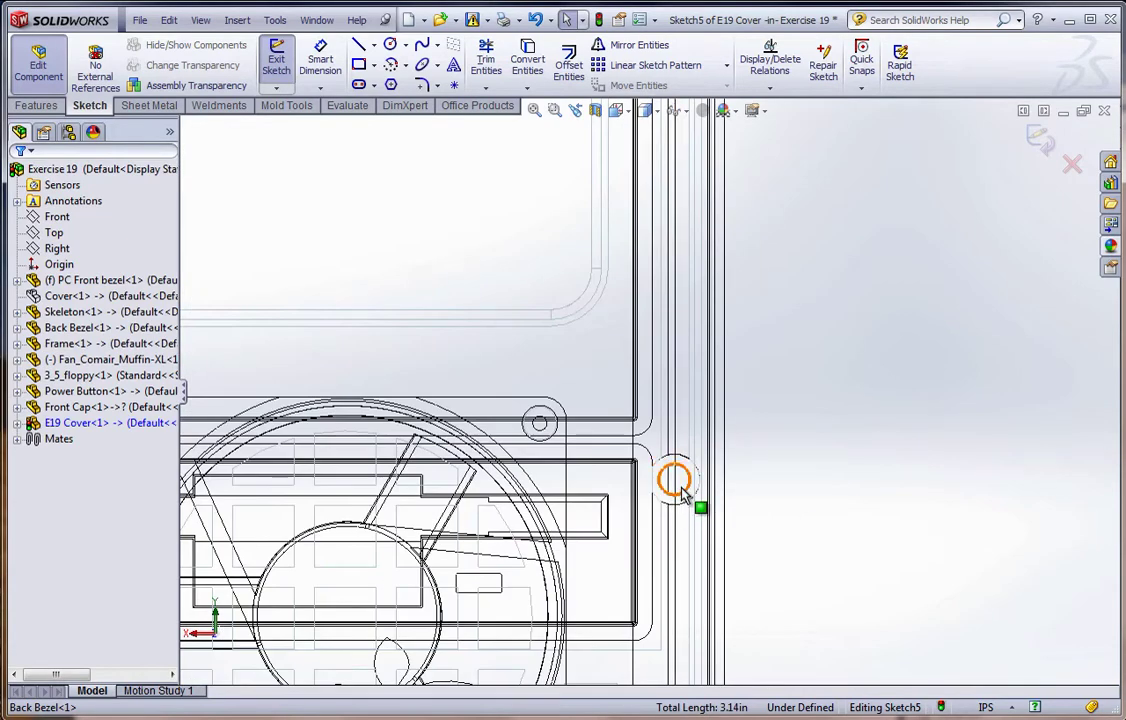
pyautogui.scroll(-2, 674, 496)
pyautogui.scroll(2, 688, 483)
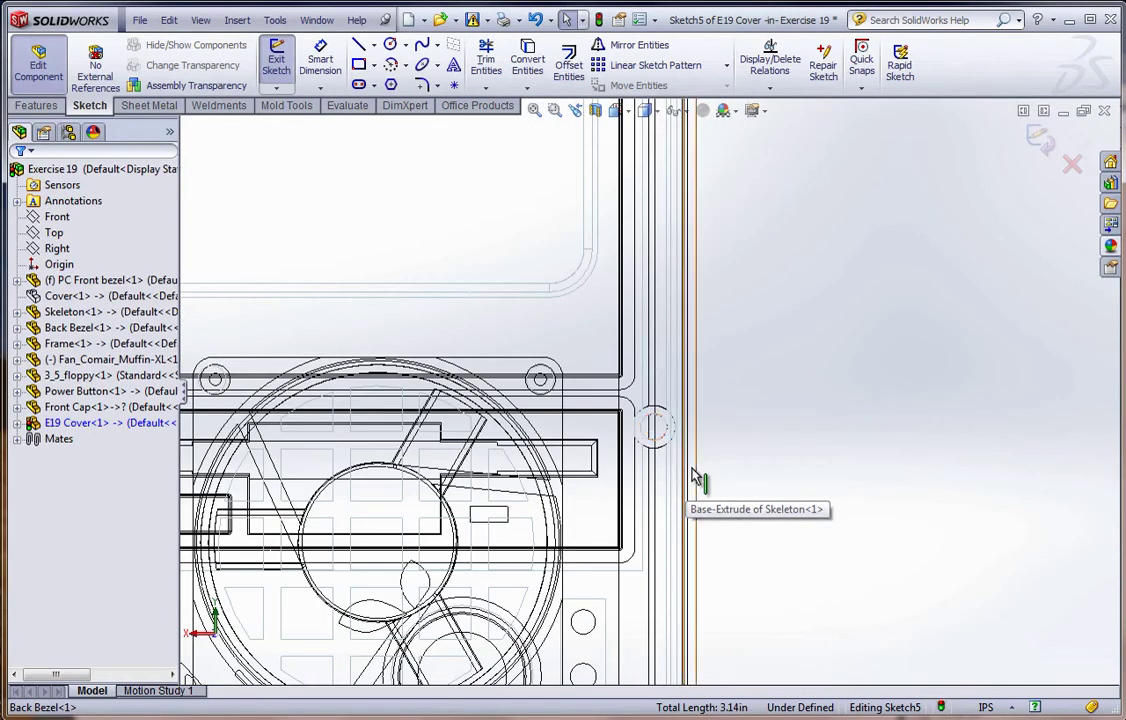
pyautogui.scroll(4, 686, 470)
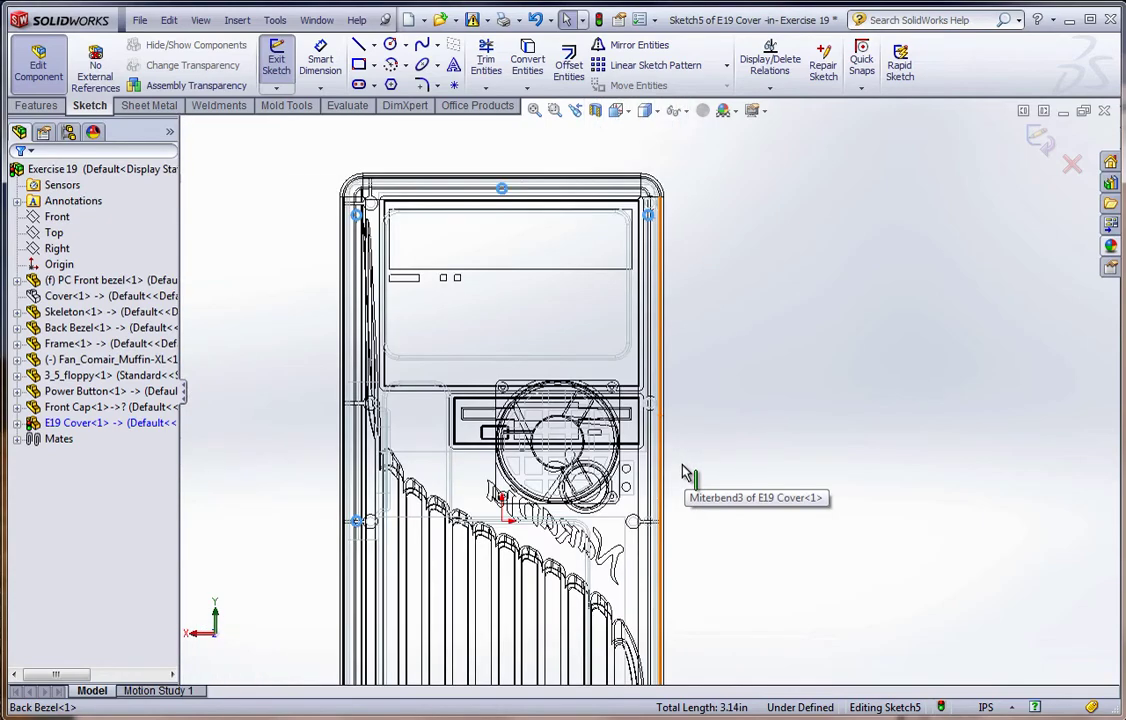
pyautogui.scroll(-6, 673, 472)
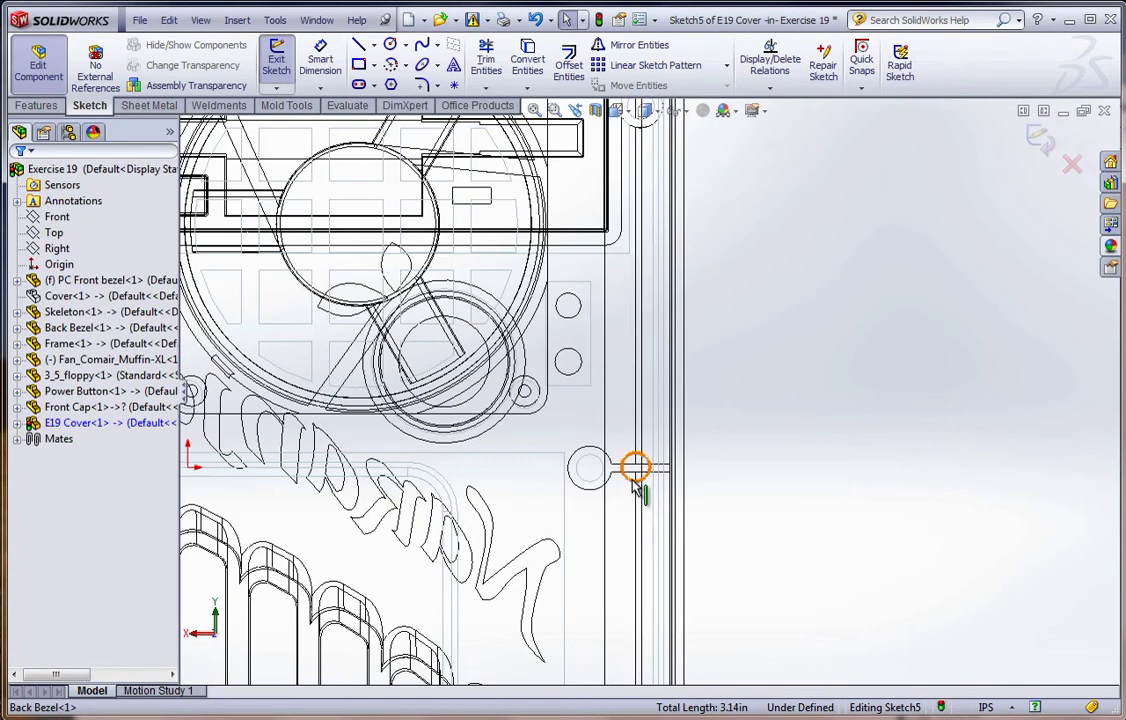
pyautogui.scroll(5, 636, 484)
pyautogui.scroll(-5, 660, 604)
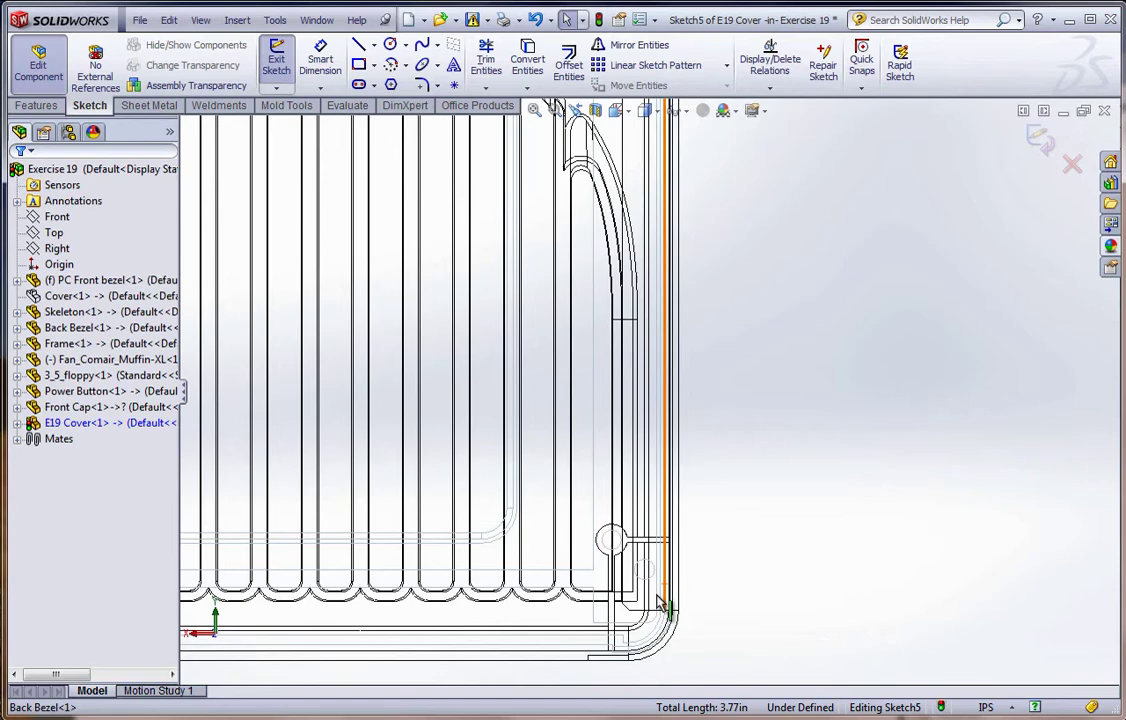
pyautogui.scroll(-1, 660, 604)
pyautogui.click(645, 548)
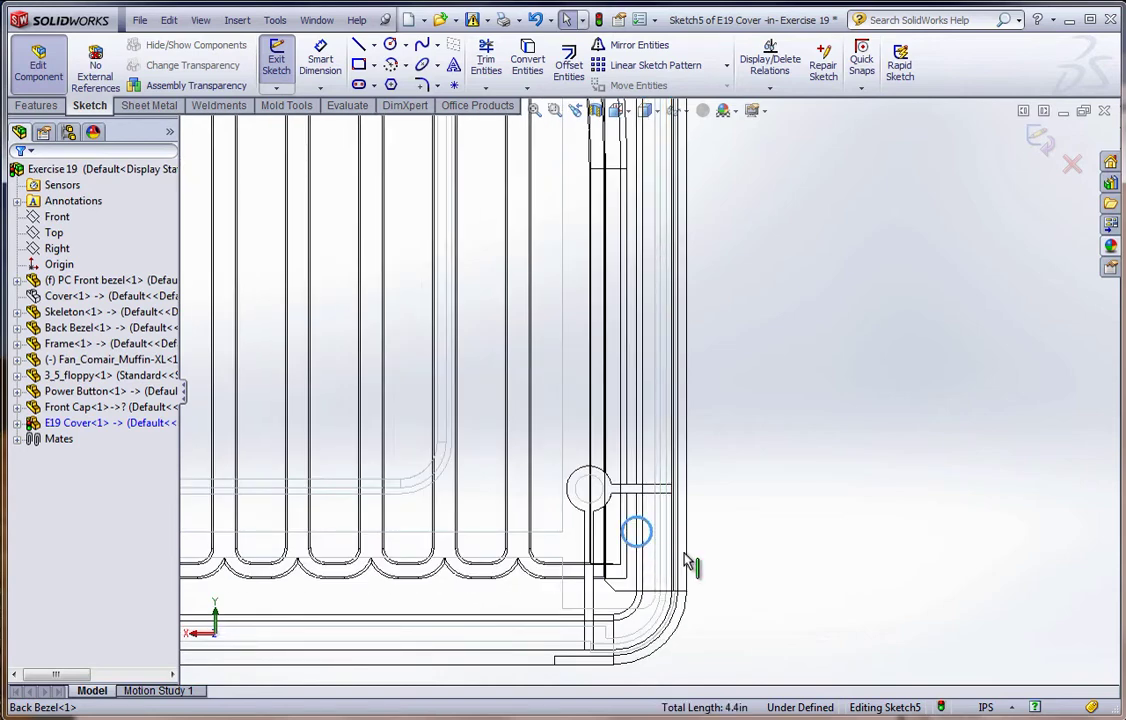
pyautogui.scroll(6, 724, 555)
pyautogui.scroll(2, 673, 271)
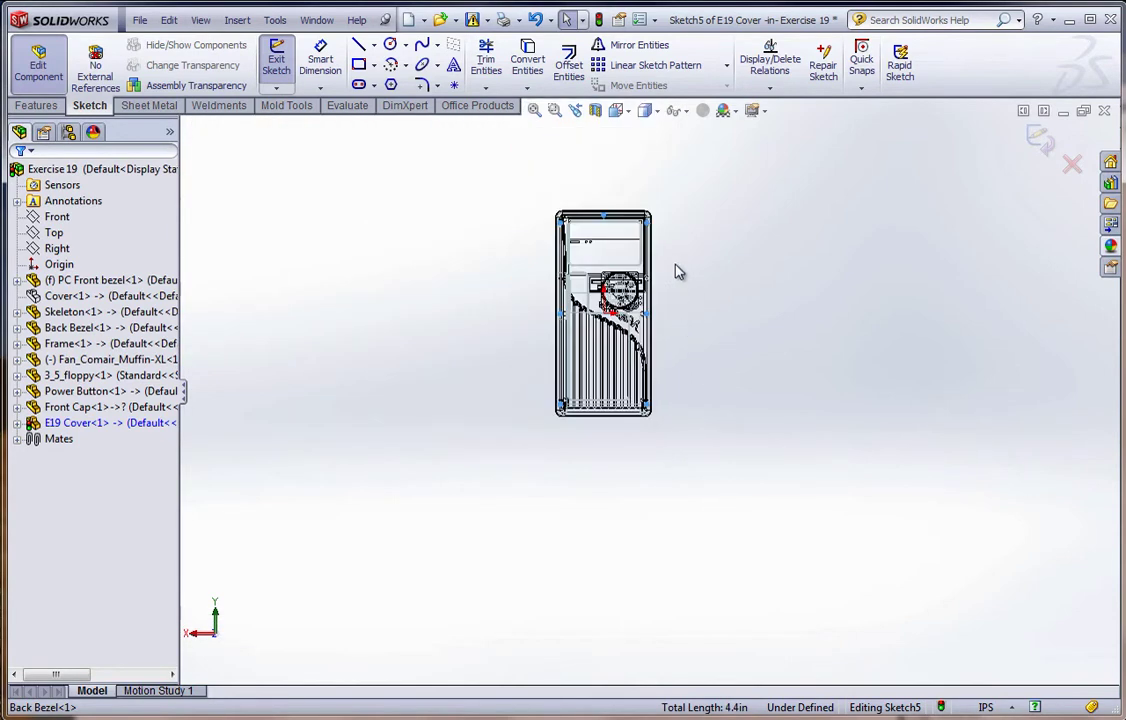
pyautogui.scroll(-5, 660, 260)
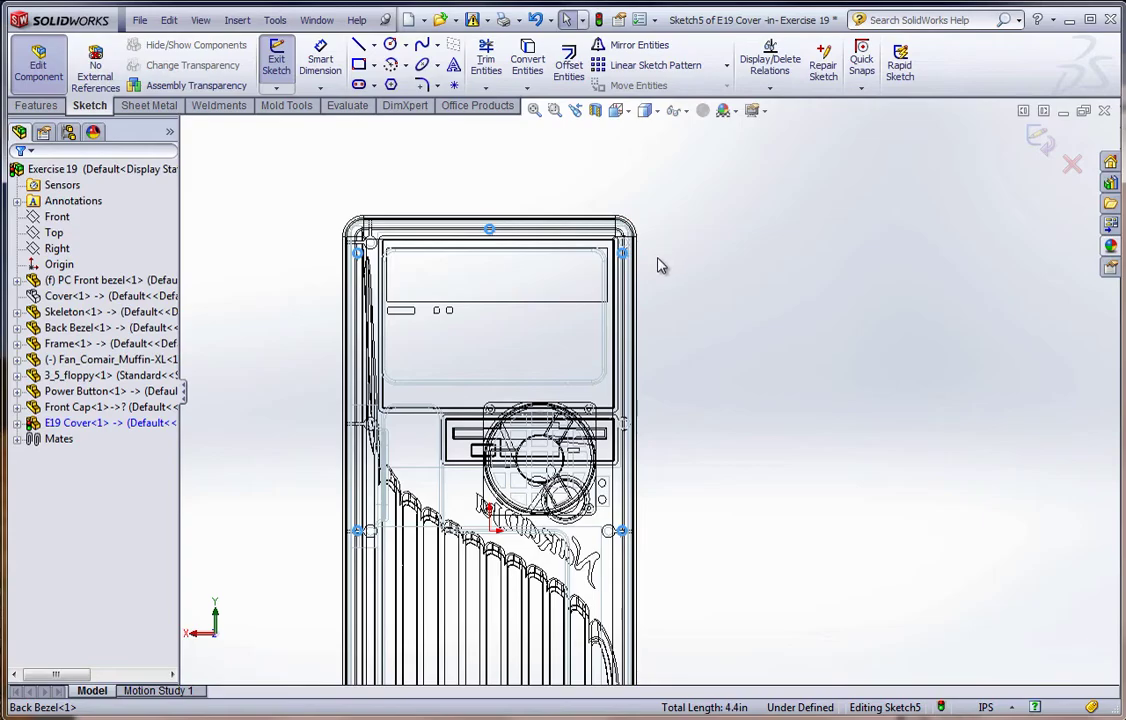
# - Convert the selected circles into sketch geometry and switch back to Shaded with Edges
pyautogui.click(527, 60)
pyautogui.click(620, 370)
pyautogui.moveTo(620, 370)
pyautogui.mouseDown(button='middle')
pyautogui.moveTo(591, 359)
pyautogui.moveTo(555, 393)
pyautogui.moveTo(625, 170)
pyautogui.mouseUp(button='middle')
pyautogui.click(645, 110)
pyautogui.click(650, 147)
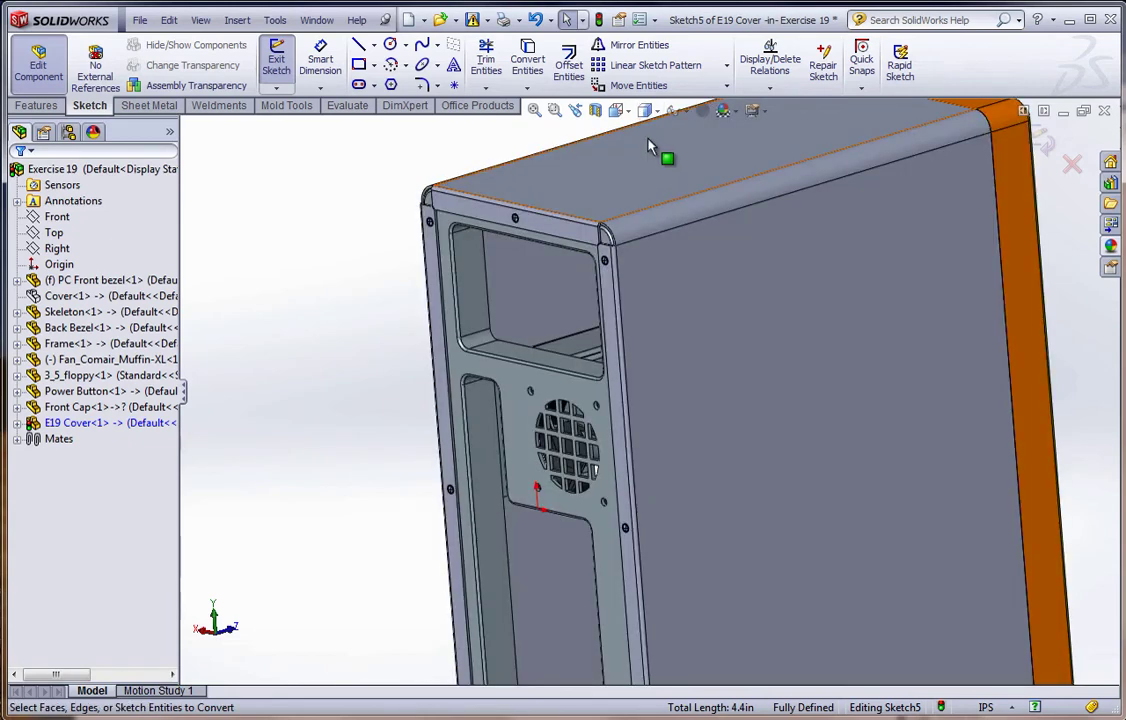
pyautogui.moveTo(586, 392); pyautogui.dragTo(632, 323, button='middle')
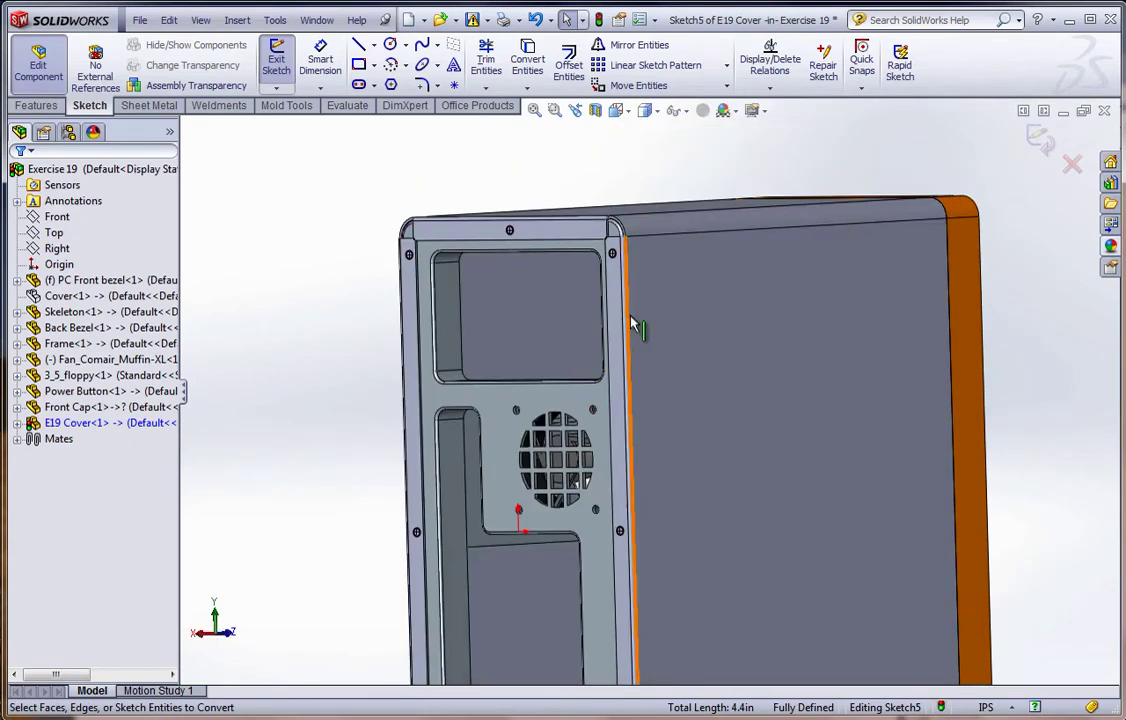
pyautogui.scroll(-8, 620, 500)
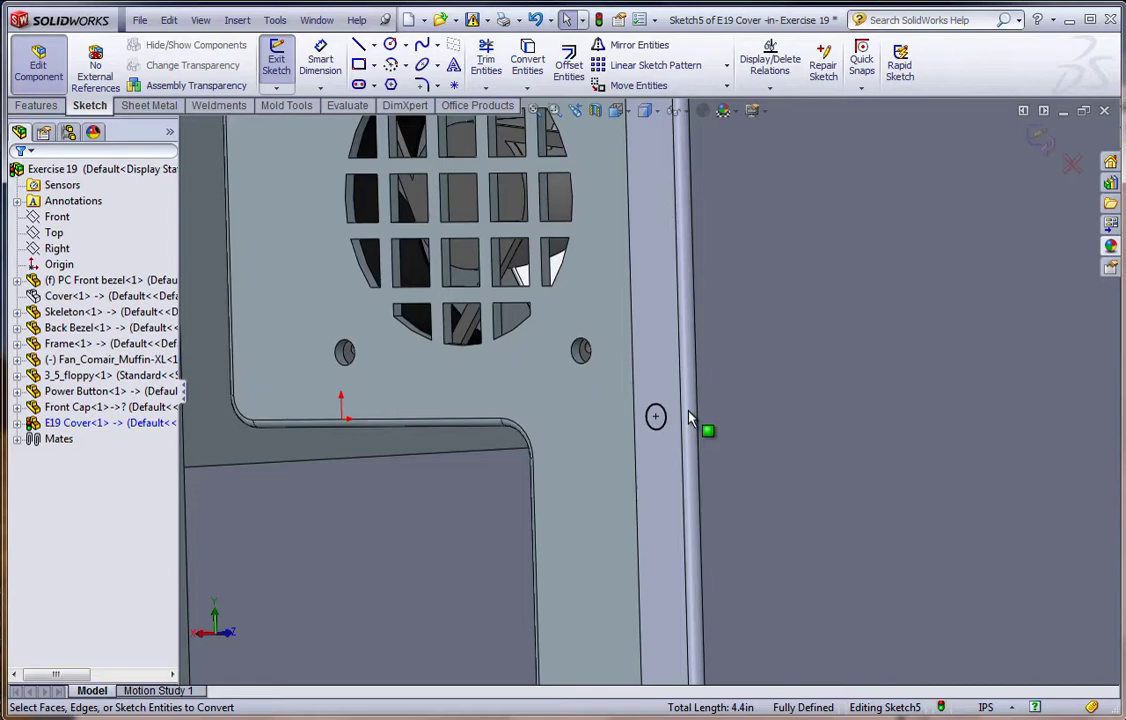
pyautogui.press('f')
# - Extrude-cut the converted sketch through the cover's sheet thickness
pyautogui.click(40, 105)
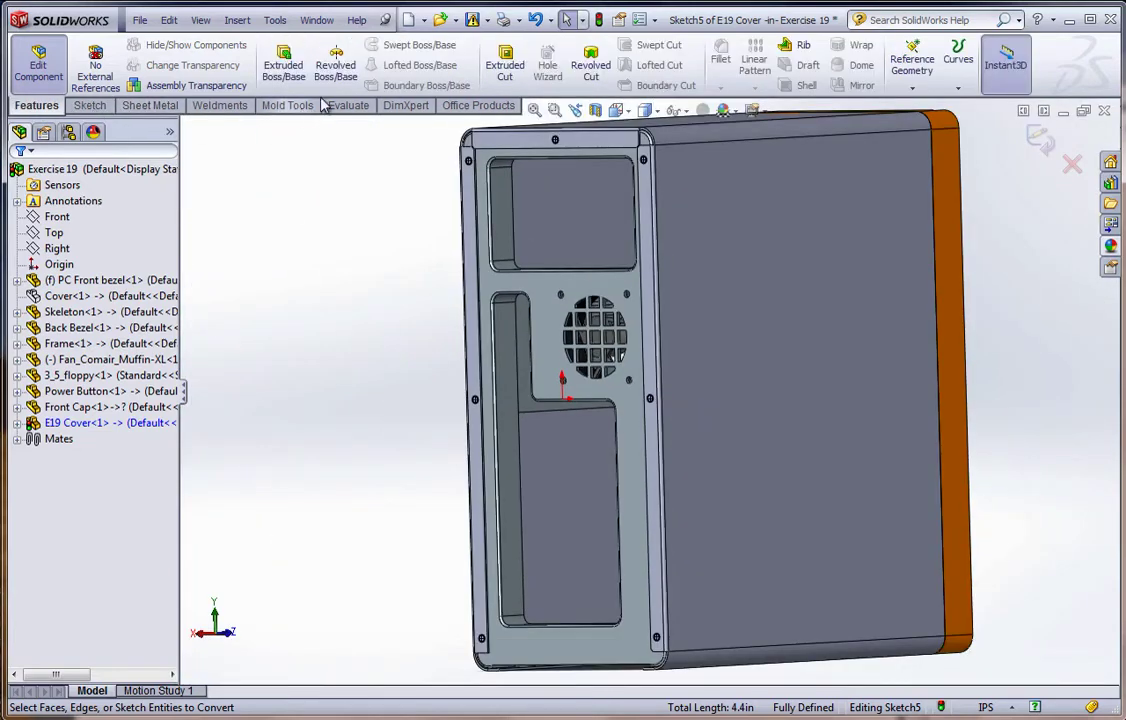
pyautogui.click(505, 65)
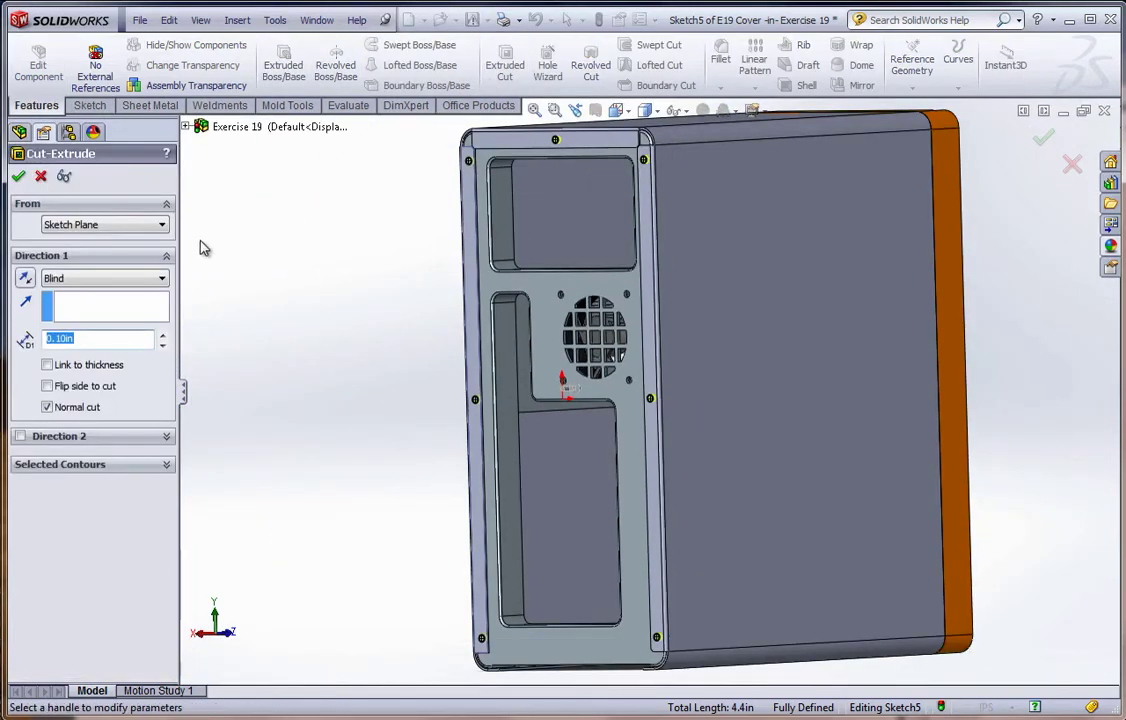
pyautogui.click(48, 366)
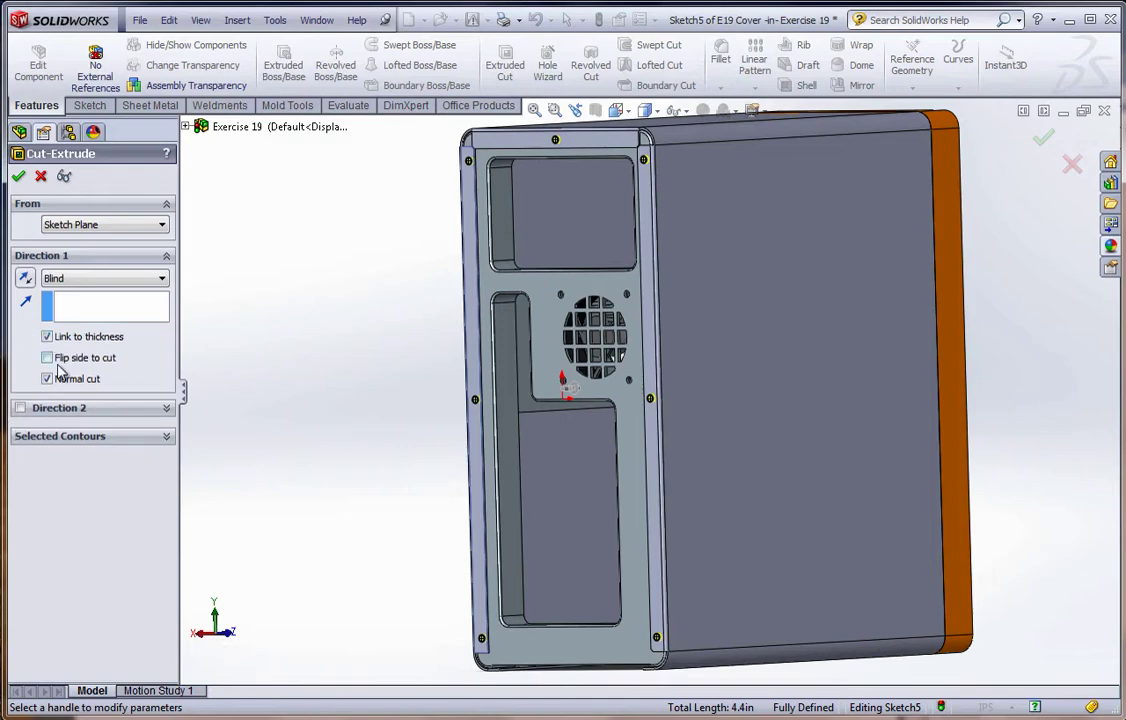
pyautogui.click(18, 177)
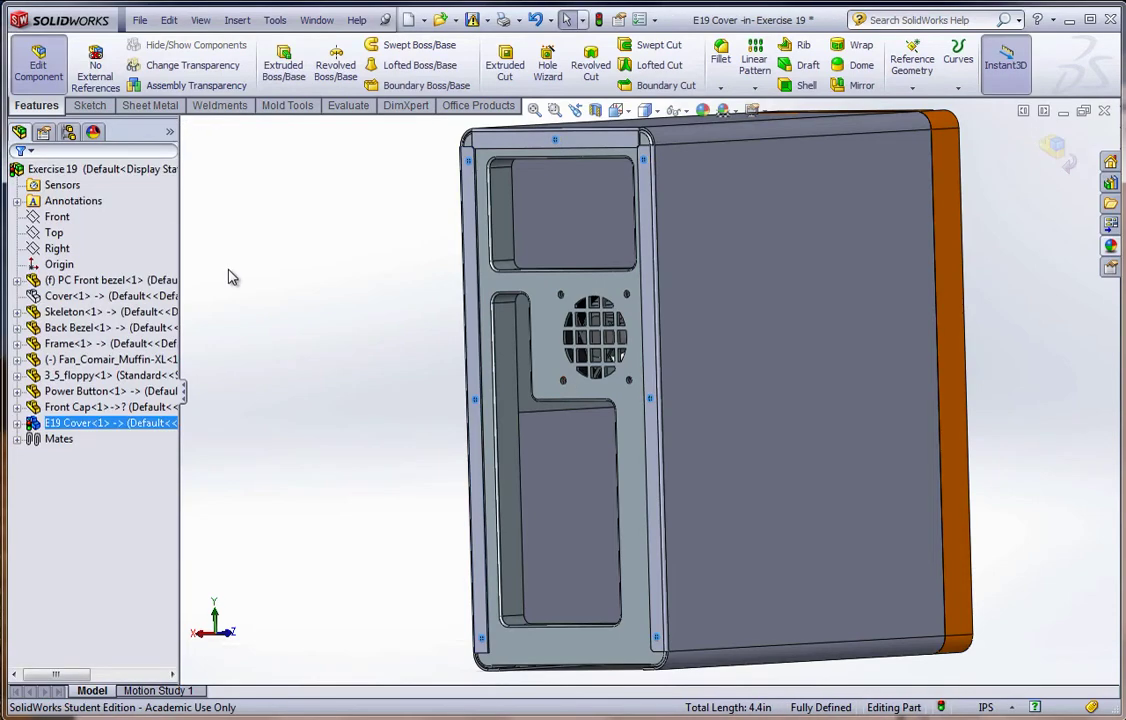
# - Orbit and zoom to inspect the finished case's lower bezel corner
pyautogui.moveTo(352, 342); pyautogui.dragTo(484, 230, button='middle')
pyautogui.scroll(5, 484, 230)
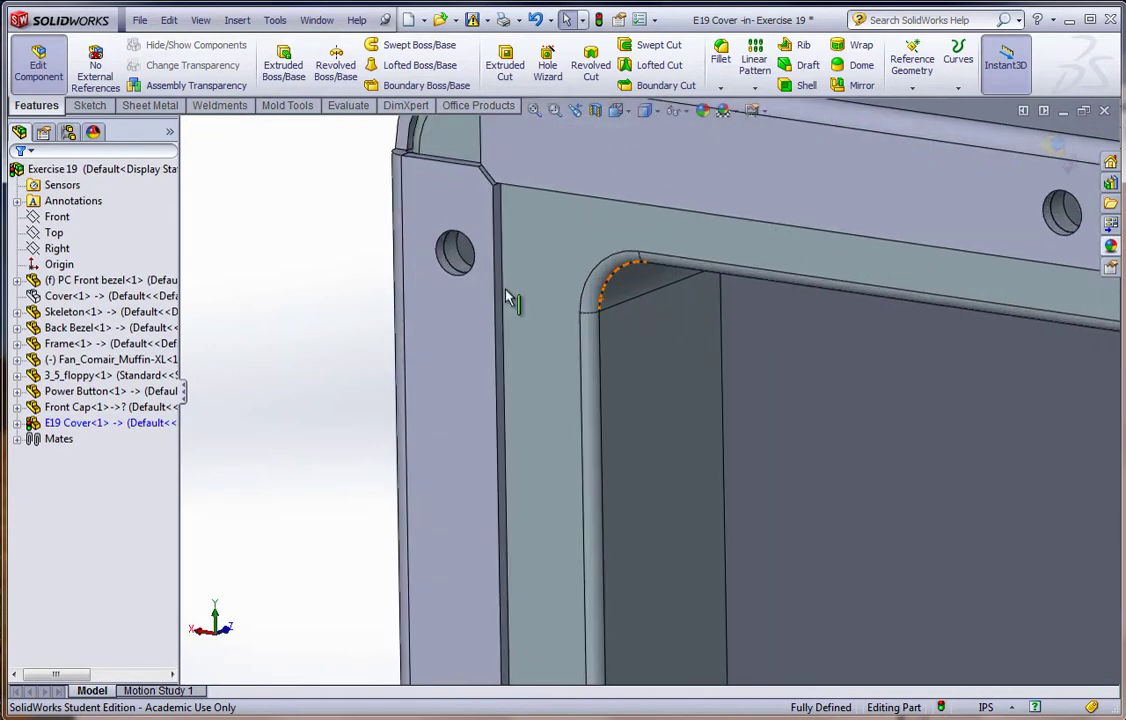
pyautogui.scroll(-8, 1066, 224)
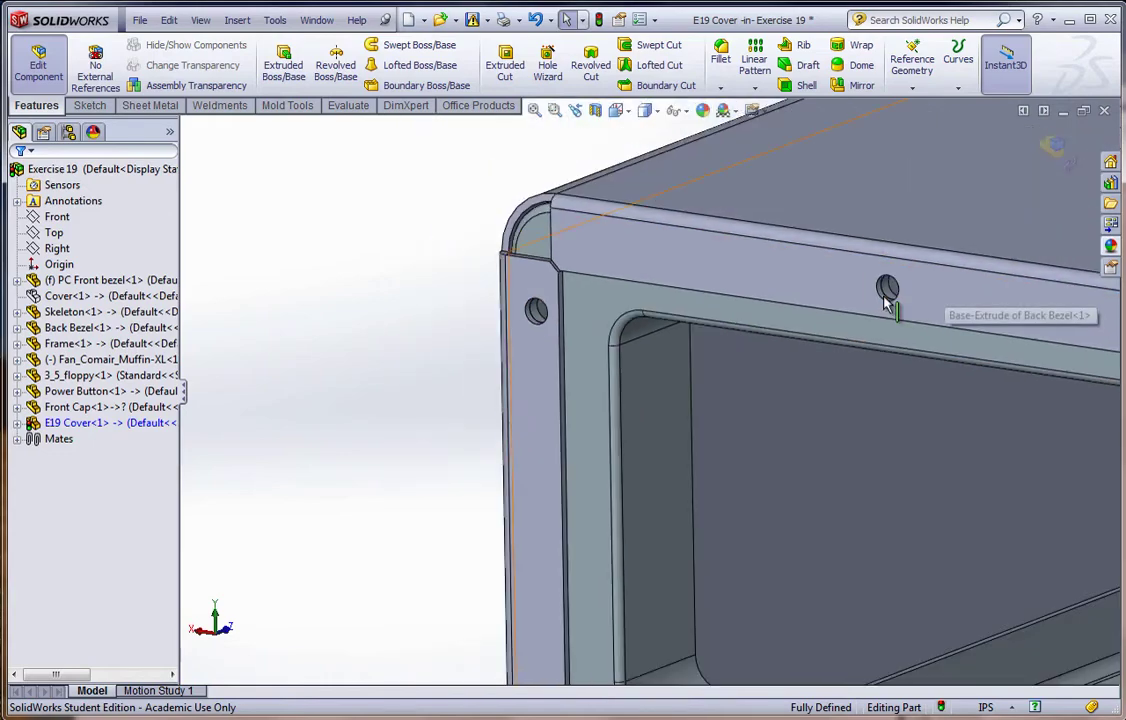
pyautogui.scroll(-3, 868, 314)
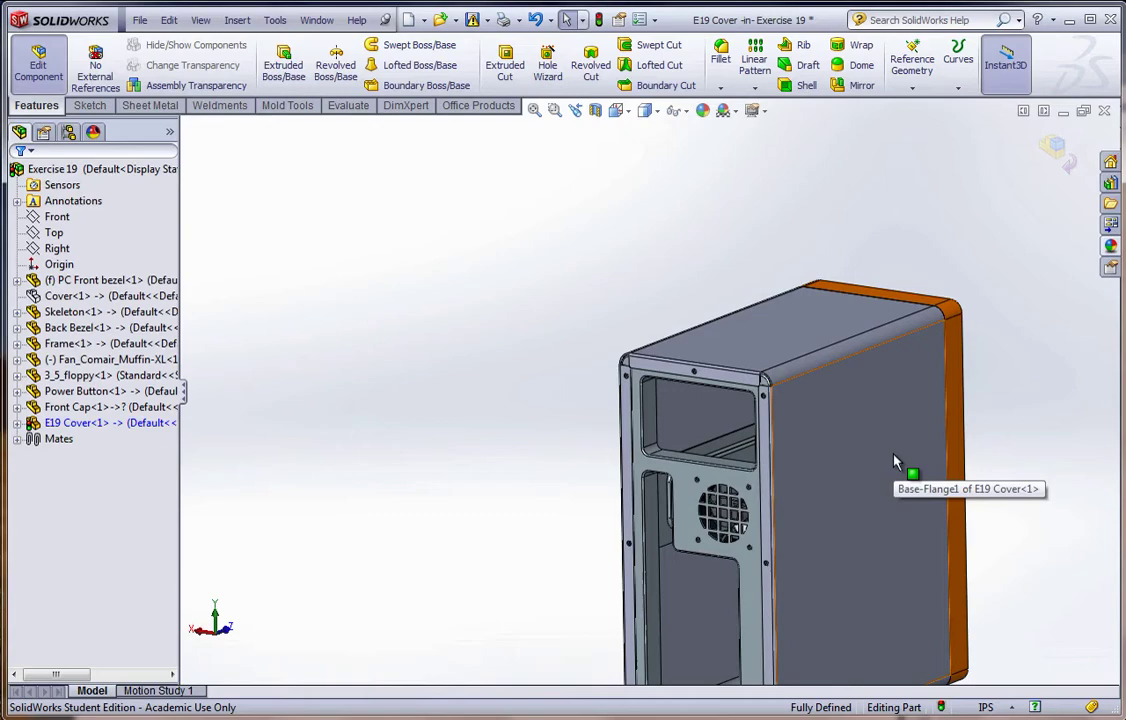
pyautogui.scroll(-4, 673, 618)
pyautogui.scroll(6, 683, 505)
pyautogui.scroll(6, 680, 503)
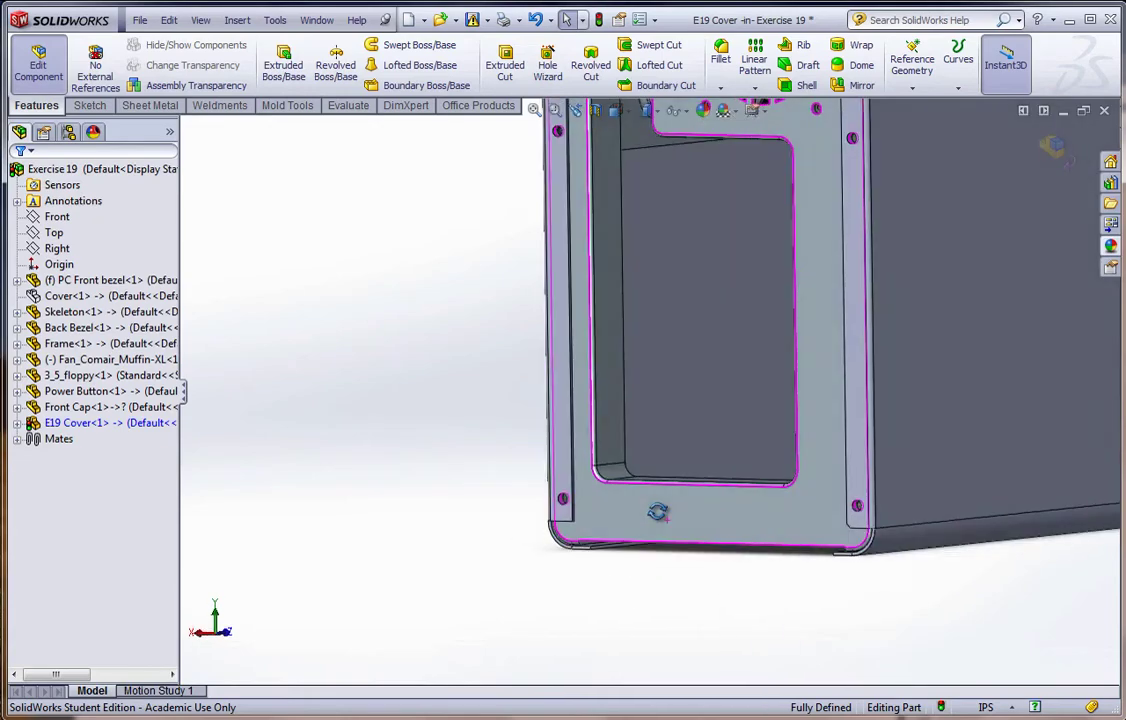
pyautogui.scroll(5, 560, 500)
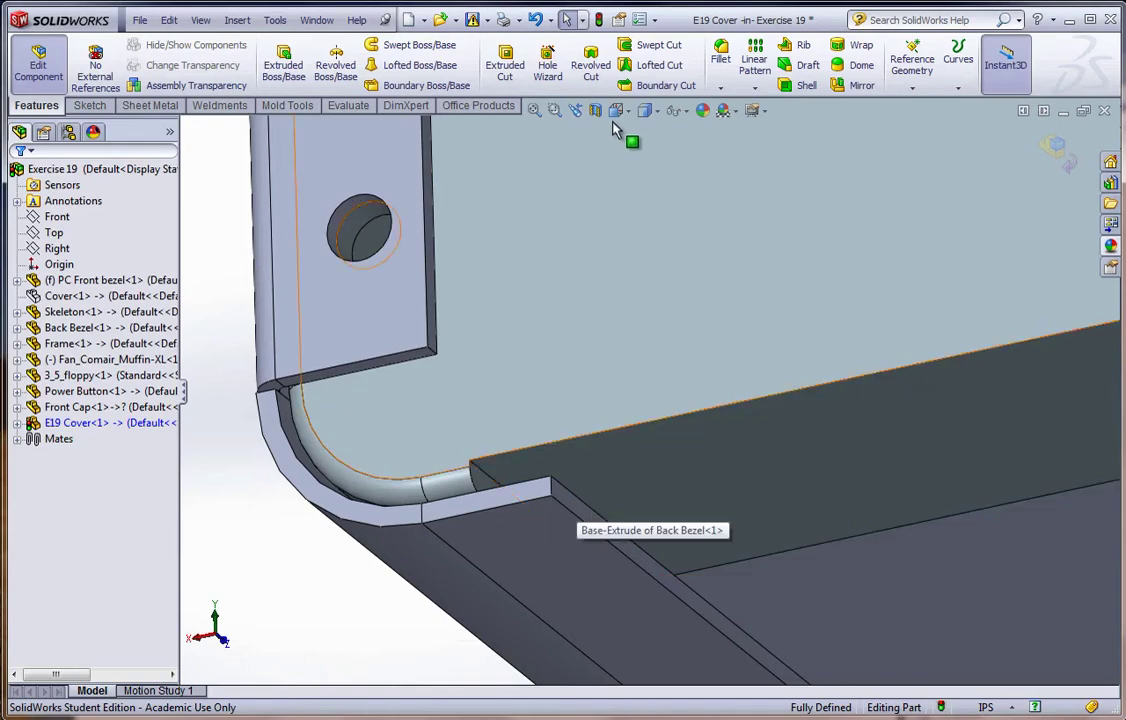
# - Start a tear-drop hem on the E19 Cover's first bottom edge
pyautogui.click(155, 108)
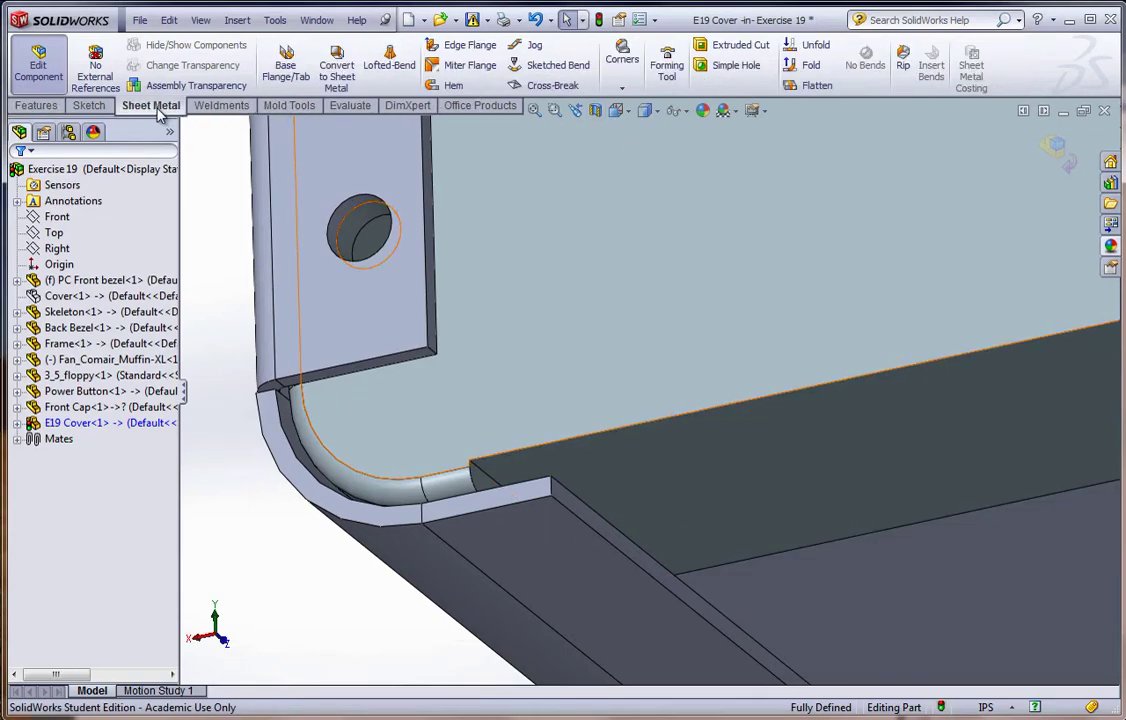
pyautogui.click(452, 88)
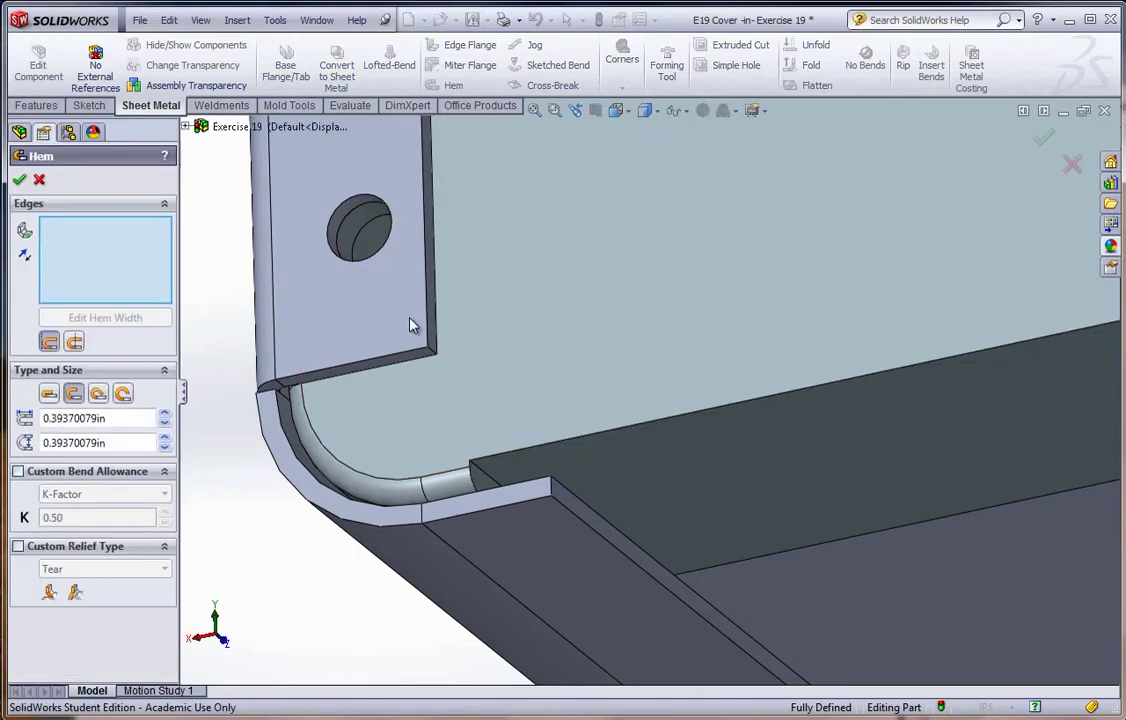
pyautogui.click(574, 500)
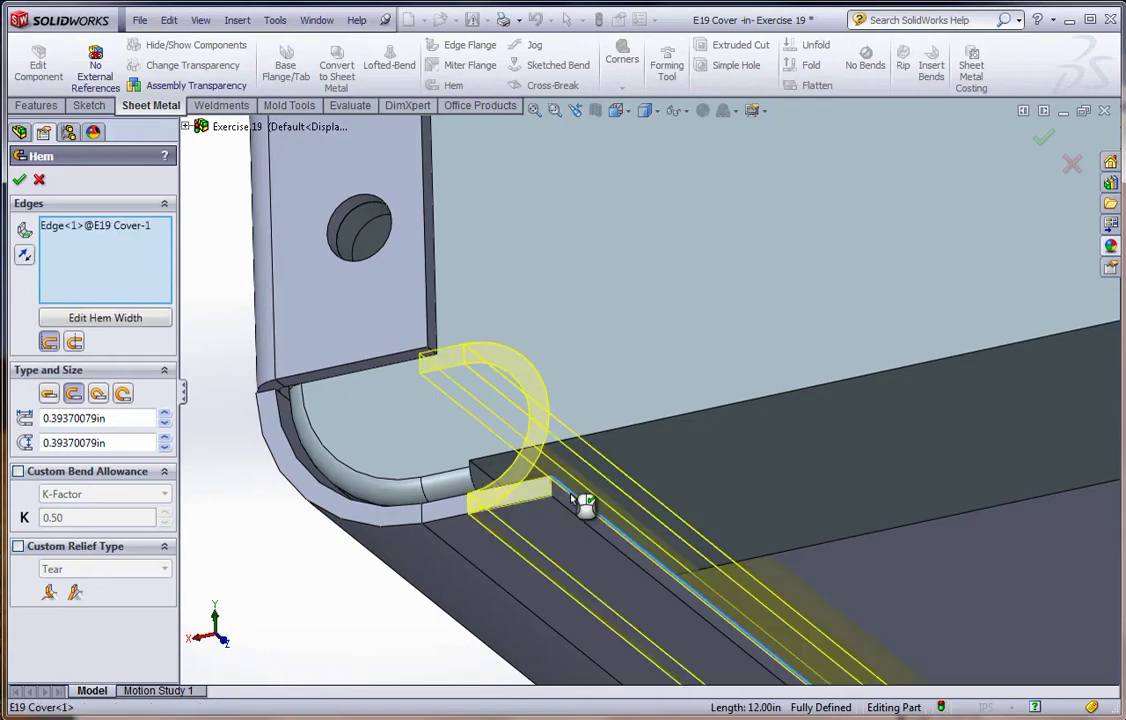
pyautogui.click(49, 394)
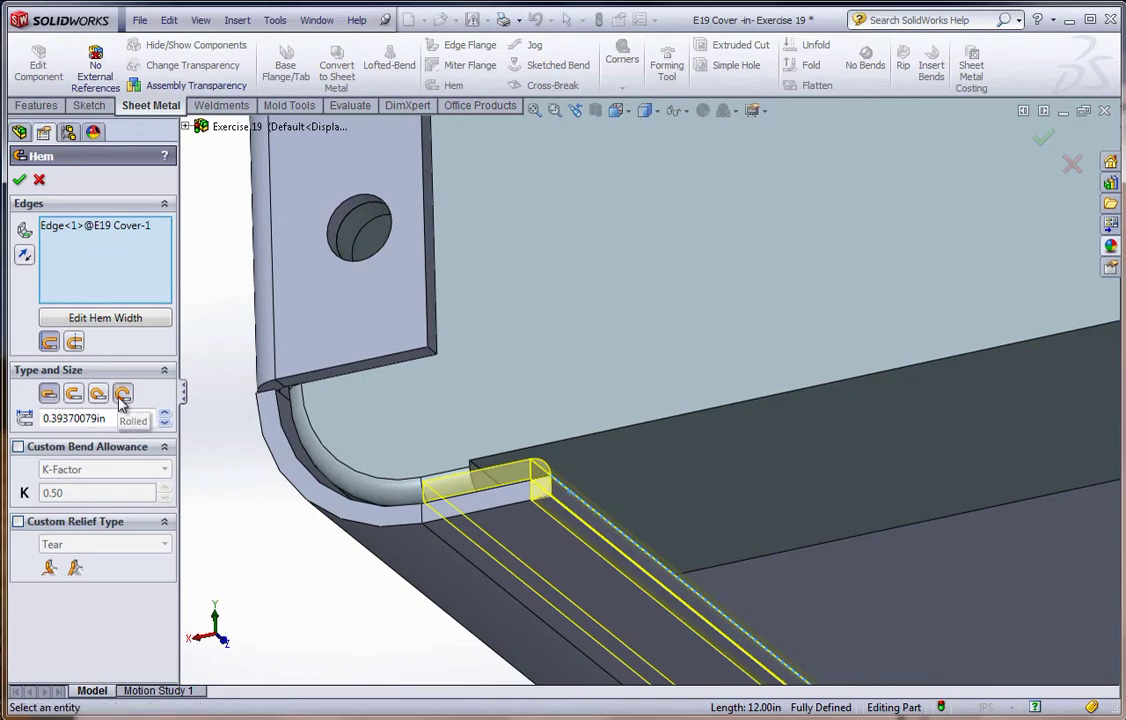
pyautogui.click(98, 394)
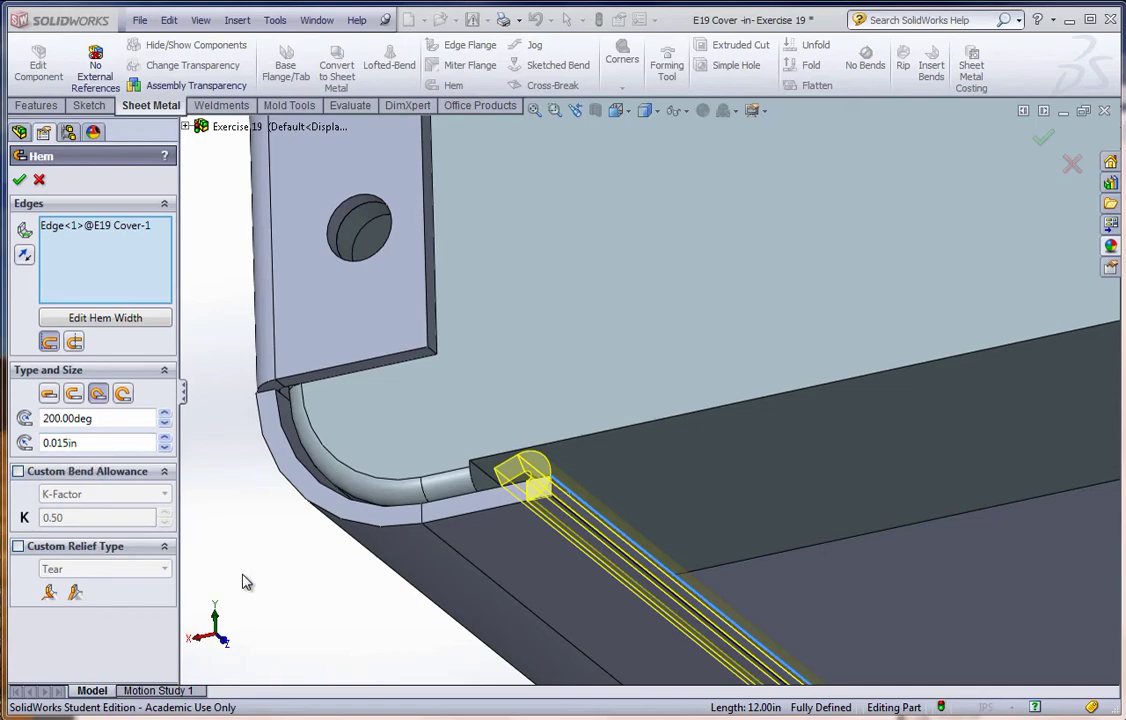
# - Add the second bottom edge and accept the 200°, 0.015 in tear-drop hem
pyautogui.press('f')
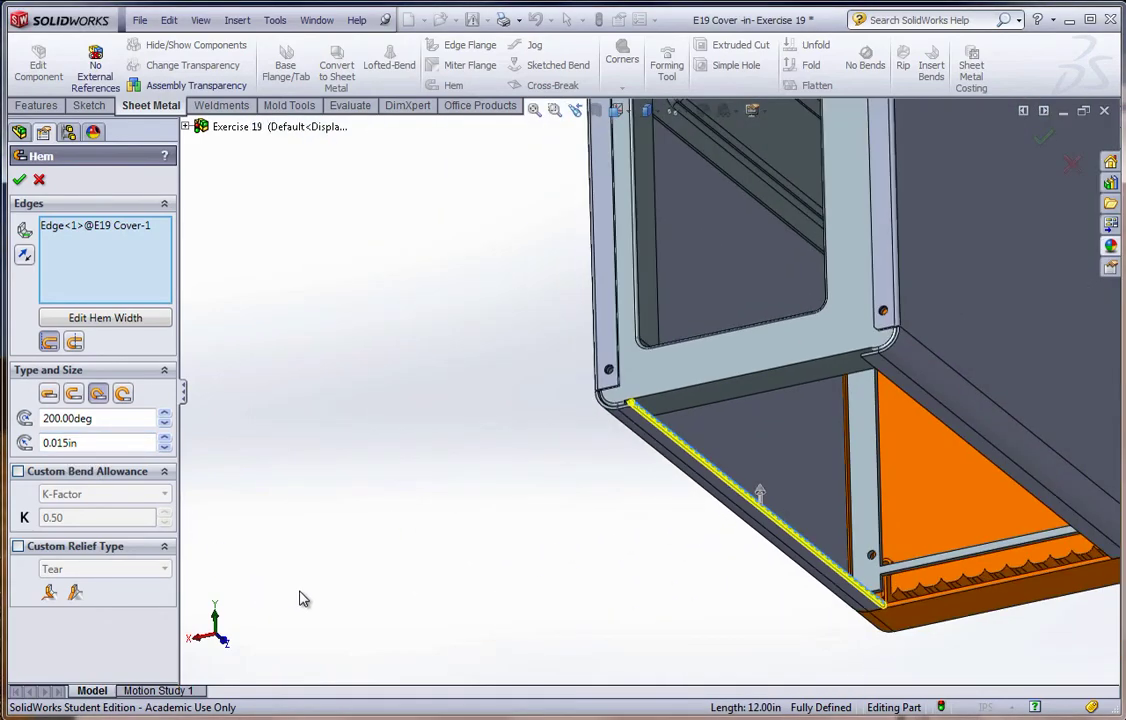
pyautogui.moveTo(462, 580); pyautogui.dragTo(527, 576, button='middle')
pyautogui.scroll(-5, 988, 466)
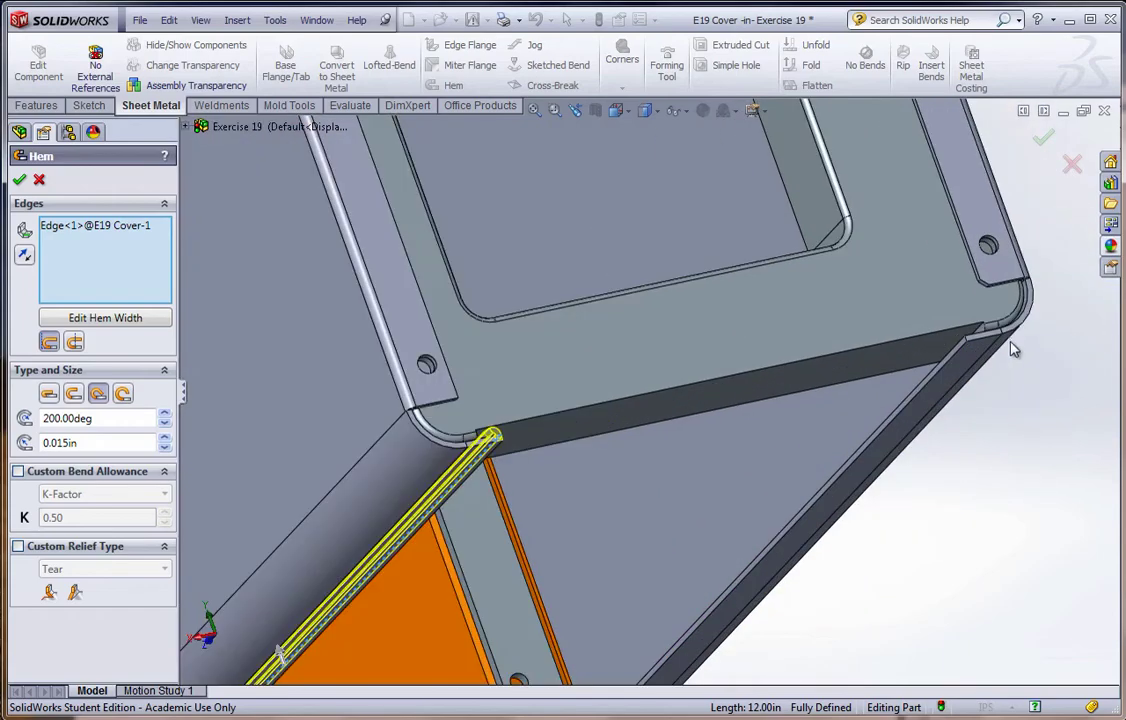
pyautogui.click(958, 353)
pyautogui.scroll(3, 940, 385)
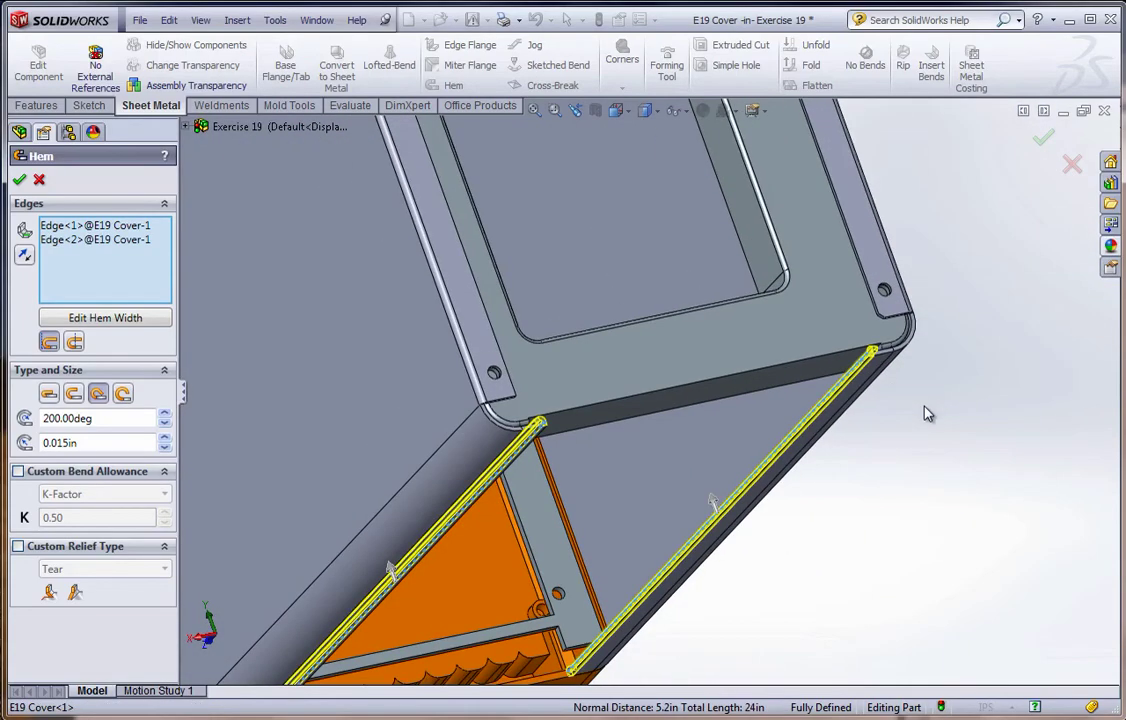
pyautogui.moveTo(922, 410); pyautogui.dragTo(783, 365, button='middle')
pyautogui.scroll(3, 783, 372)
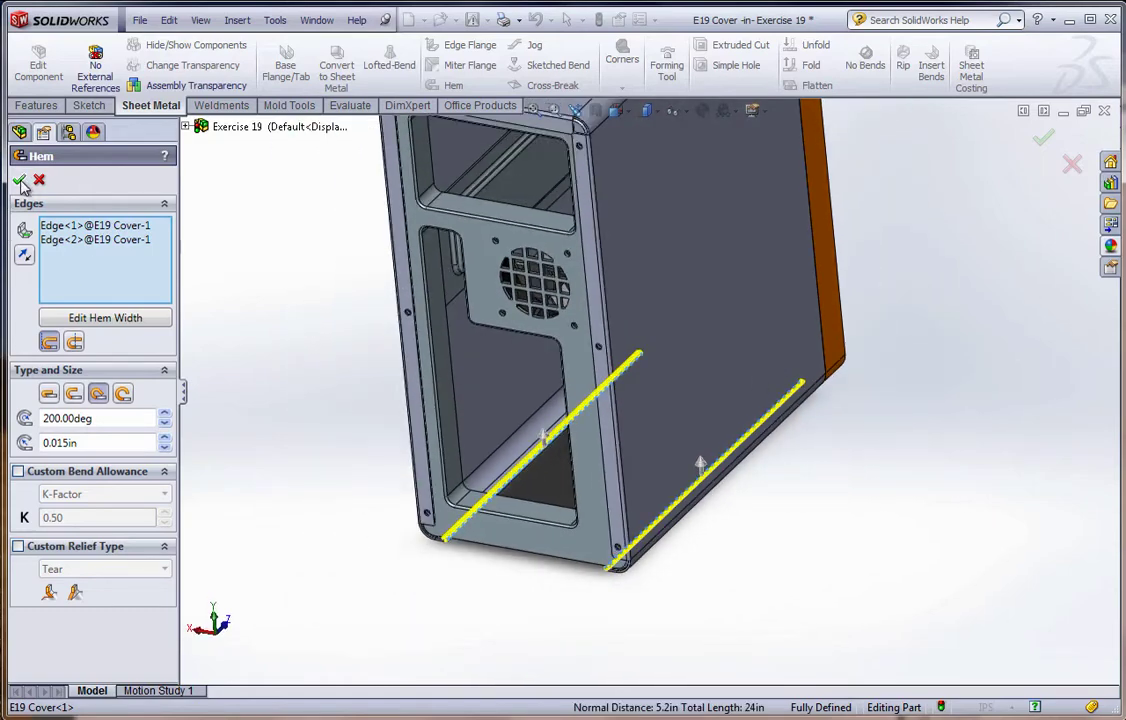
pyautogui.click(19, 181)
# - Save the assembly and stop editing the E19 Cover component
pyautogui.moveTo(515, 485); pyautogui.dragTo(690, 240, button='middle')
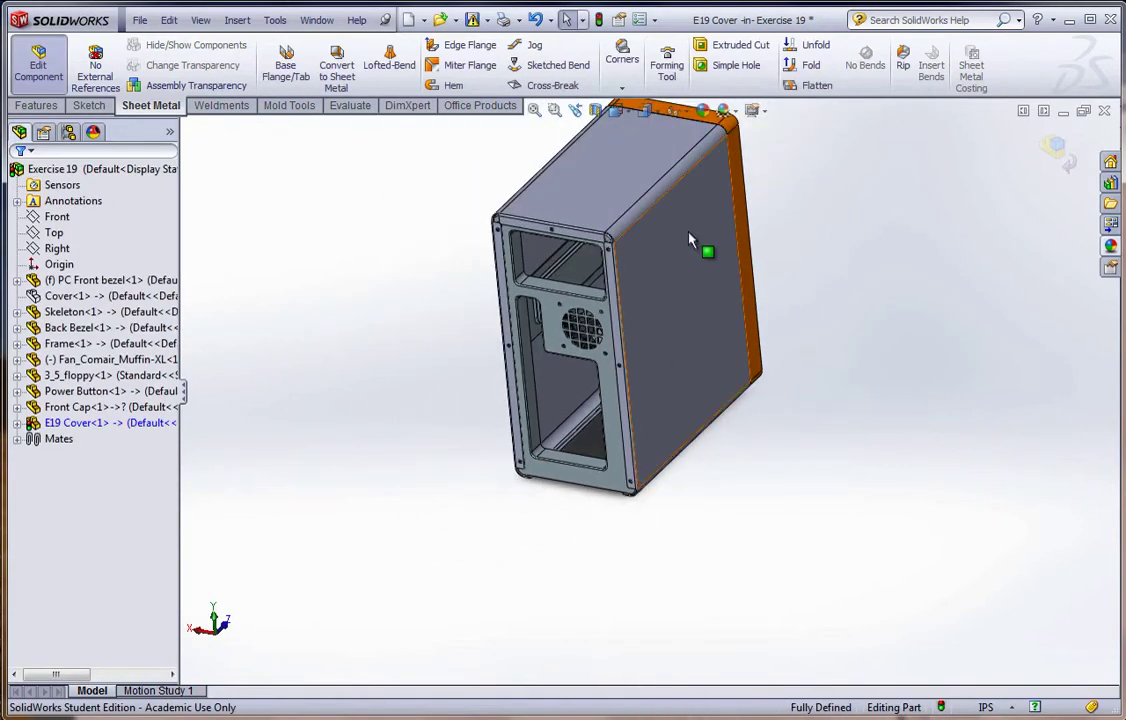
pyautogui.scroll(-3, 690, 240)
pyautogui.moveTo(525, 261); pyautogui.dragTo(585, 250, button='middle')
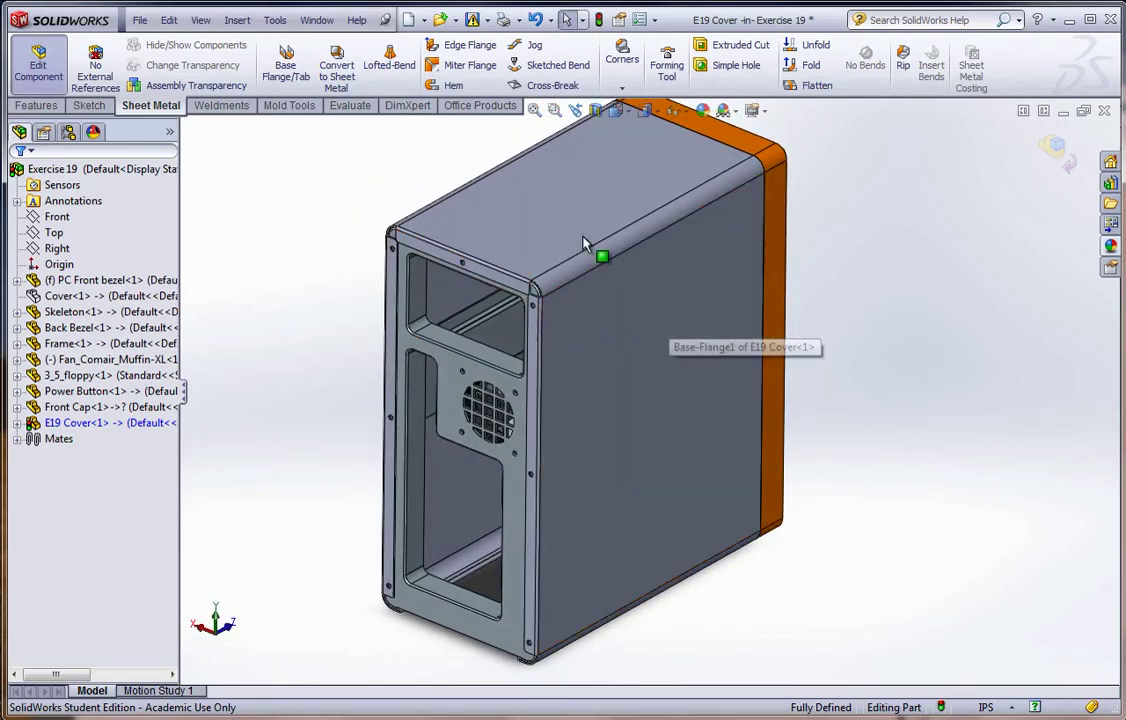
pyautogui.click(474, 22)
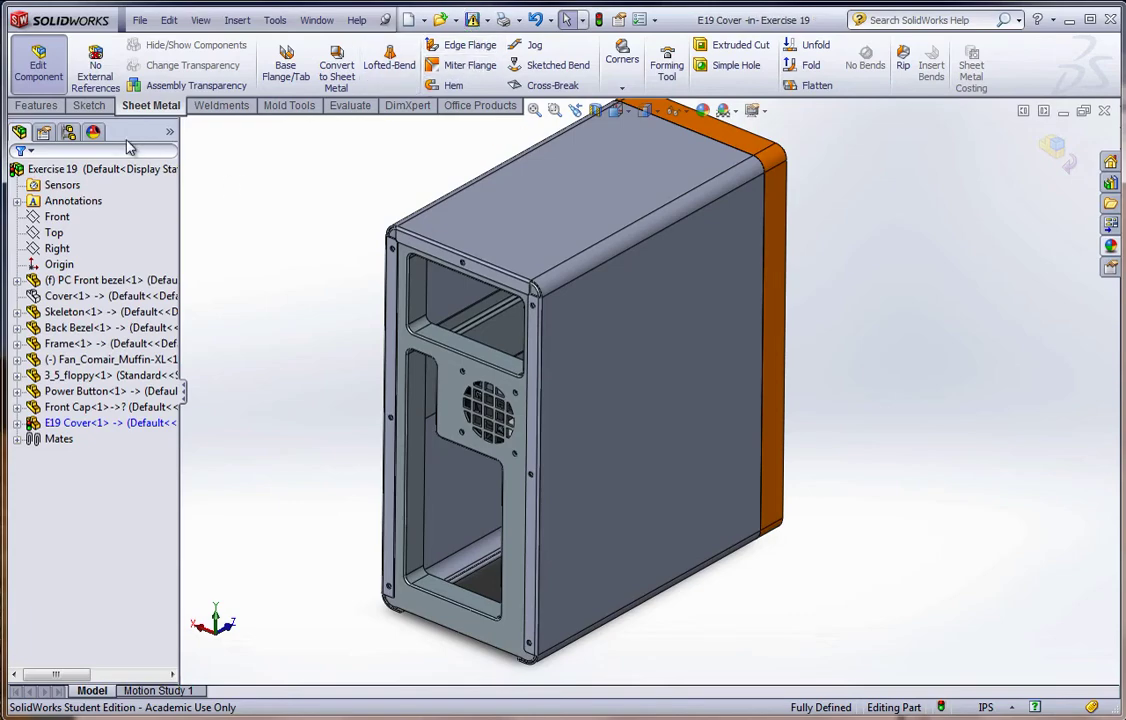
pyautogui.click(38, 67)
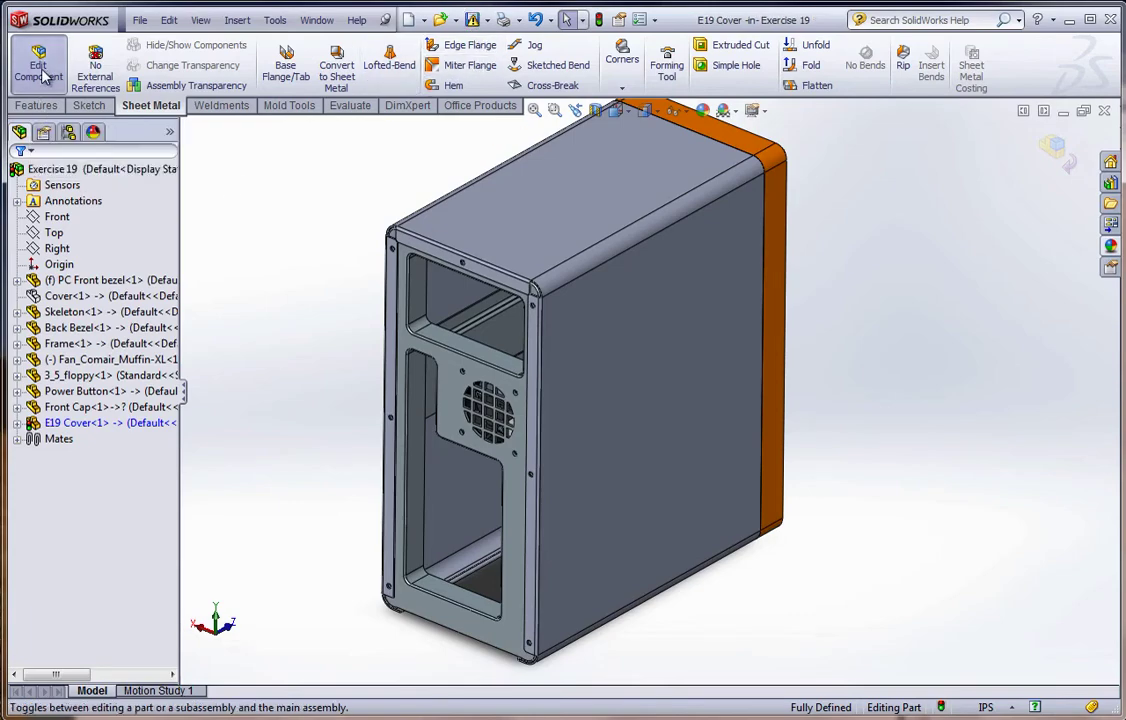
# - Open the E19 Cover part in its own window and hide Plane1
pyautogui.rightClick(88, 426)
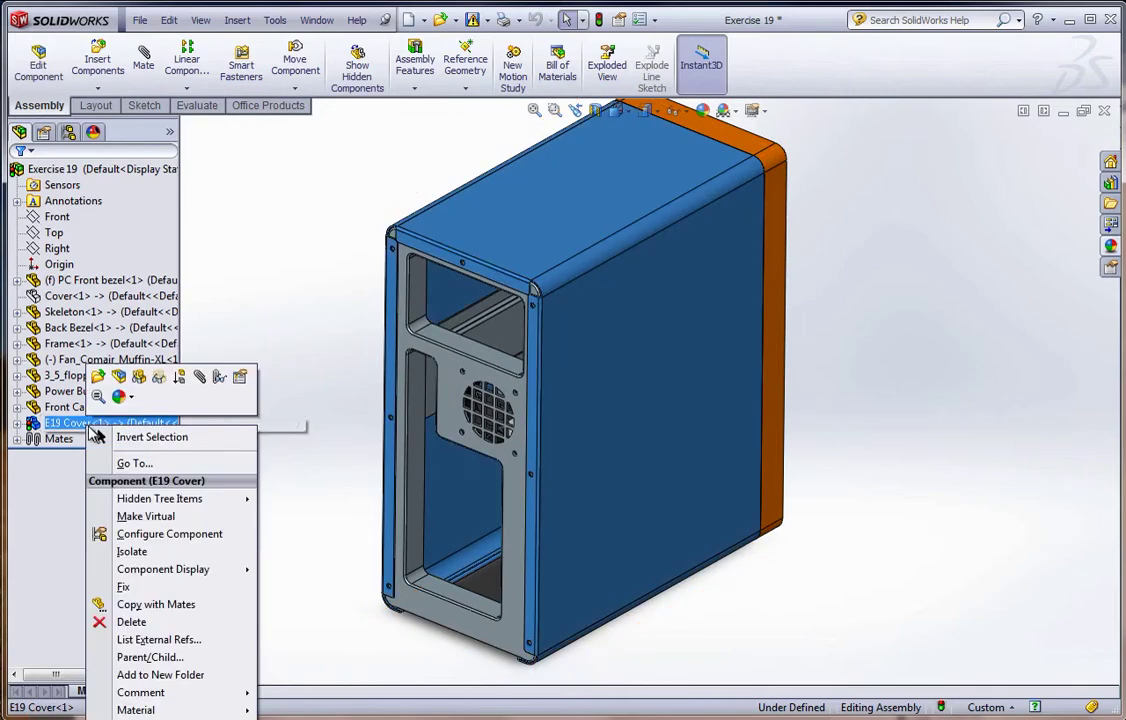
pyautogui.click(99, 378)
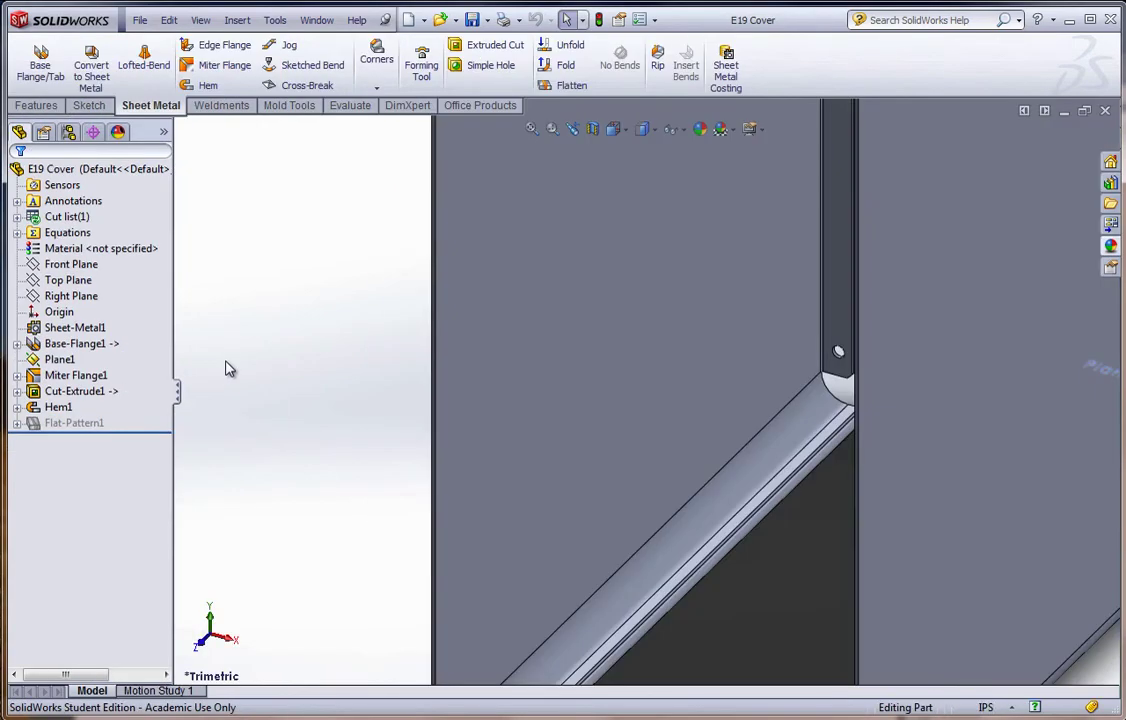
pyautogui.press('f')
pyautogui.moveTo(483, 452); pyautogui.dragTo(799, 352, button='middle')
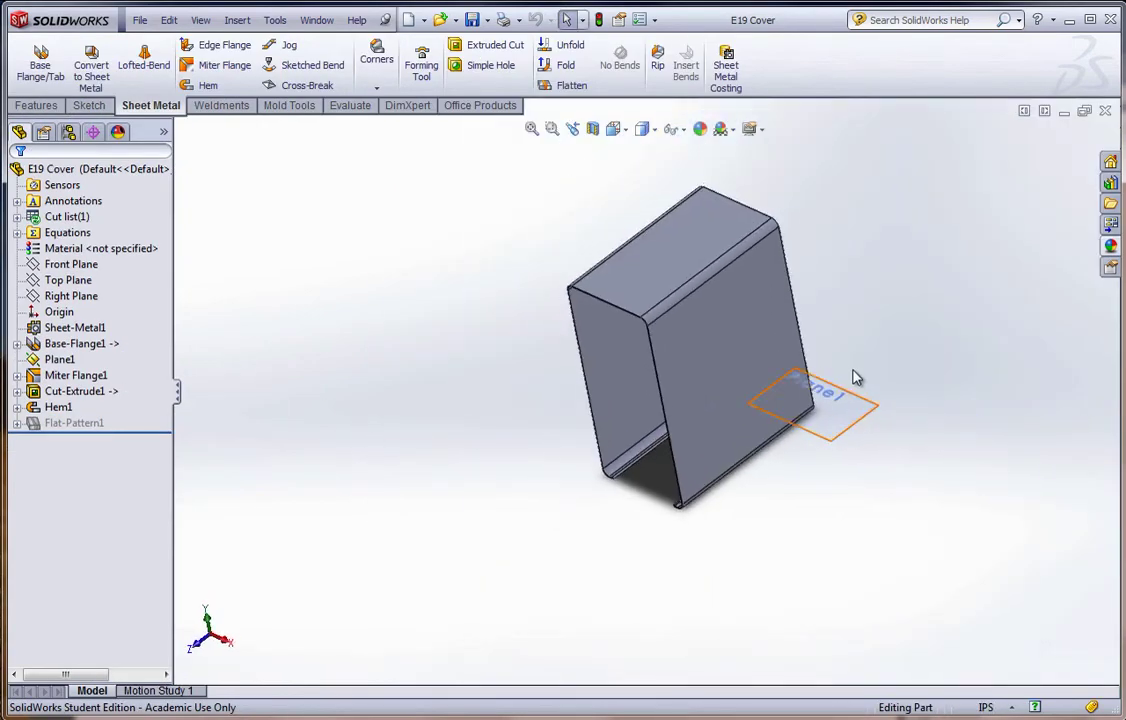
pyautogui.scroll(-5, 820, 425)
pyautogui.click(822, 428)
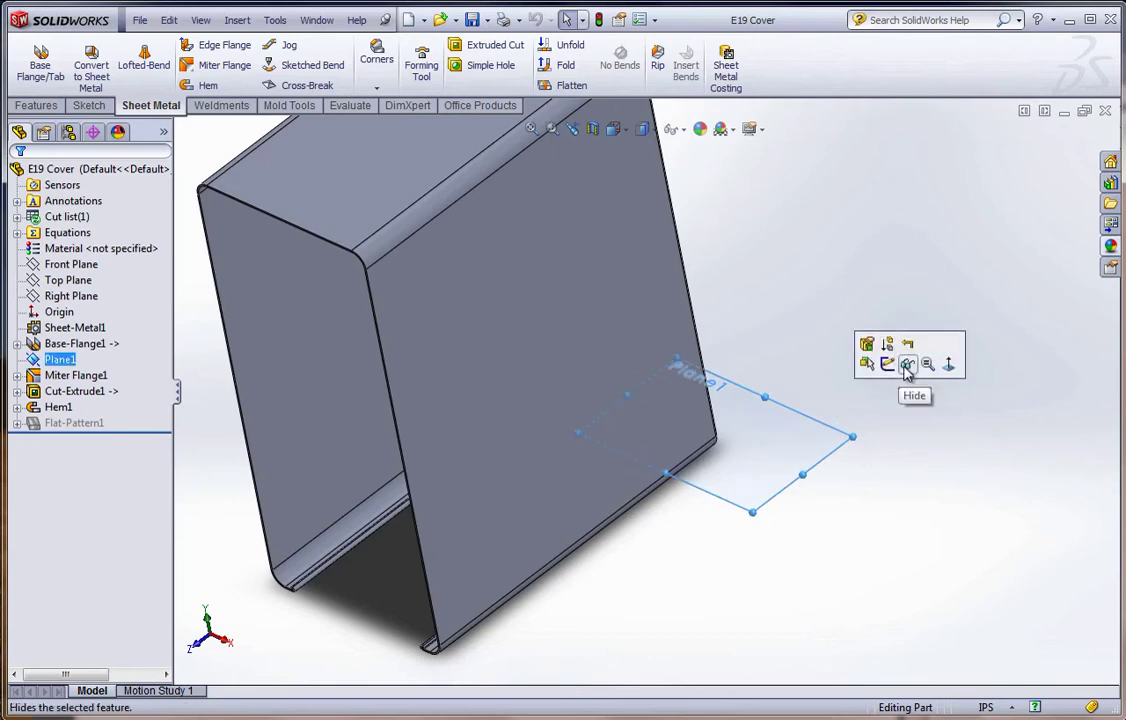
pyautogui.click(907, 366)
pyautogui.scroll(3, 790, 525)
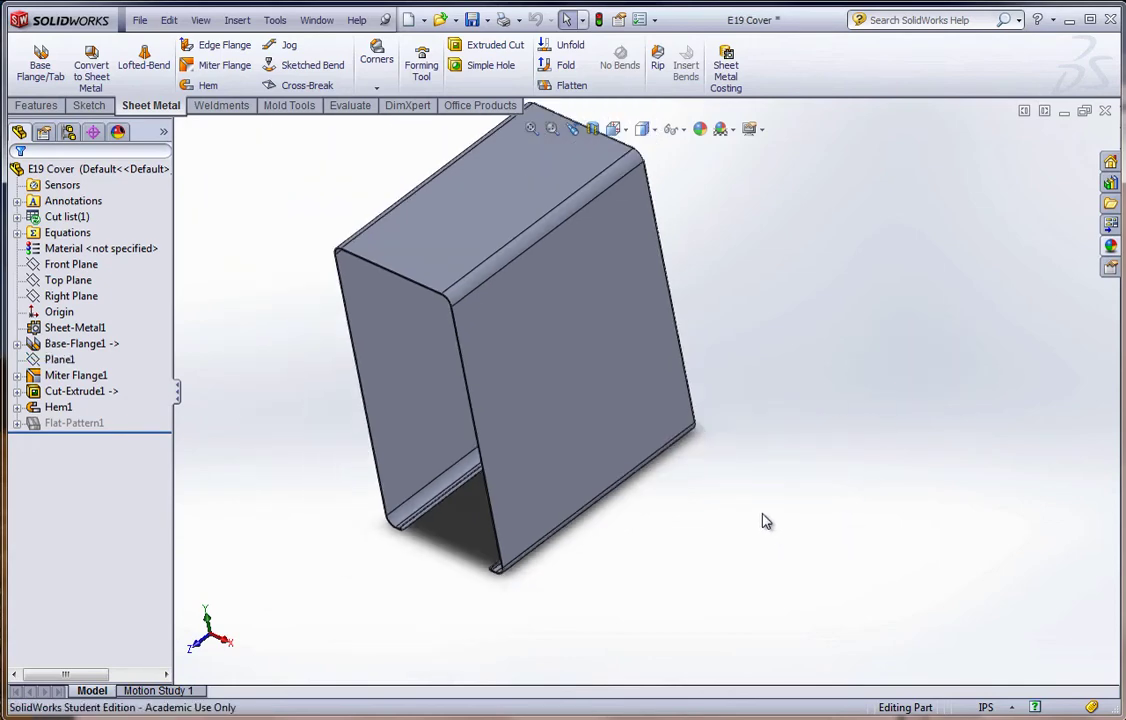
pyautogui.scroll(2, 694, 244)
pyautogui.scroll(-2, 570, 165)
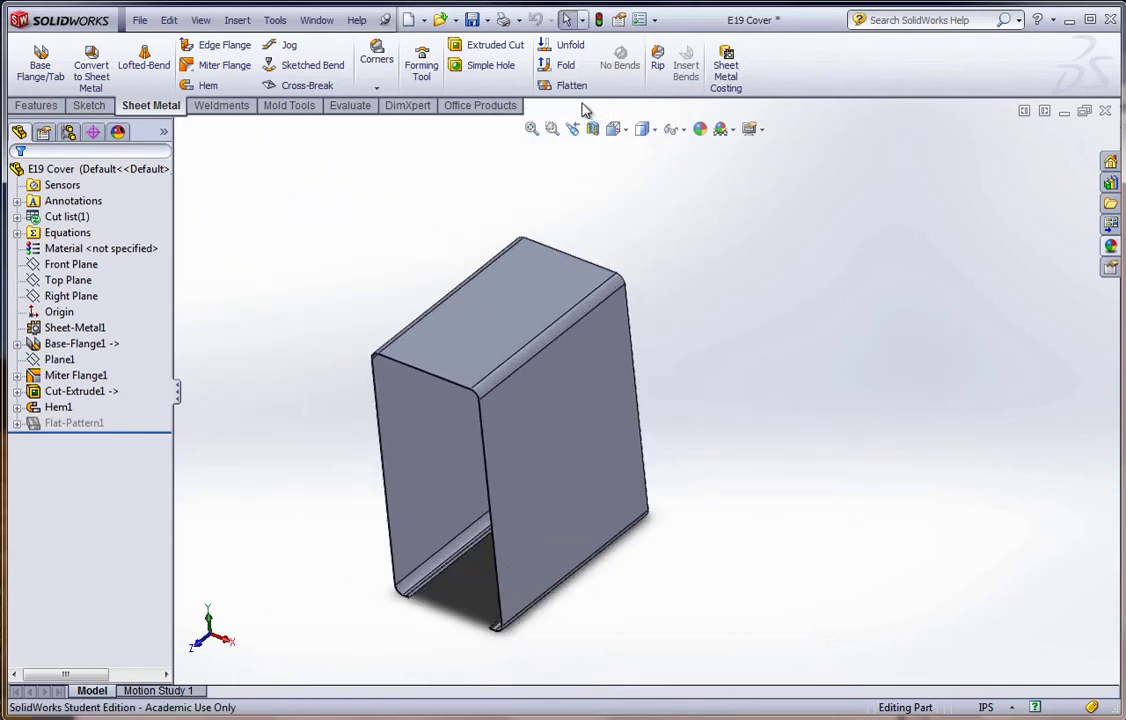
pyautogui.click(548, 88)
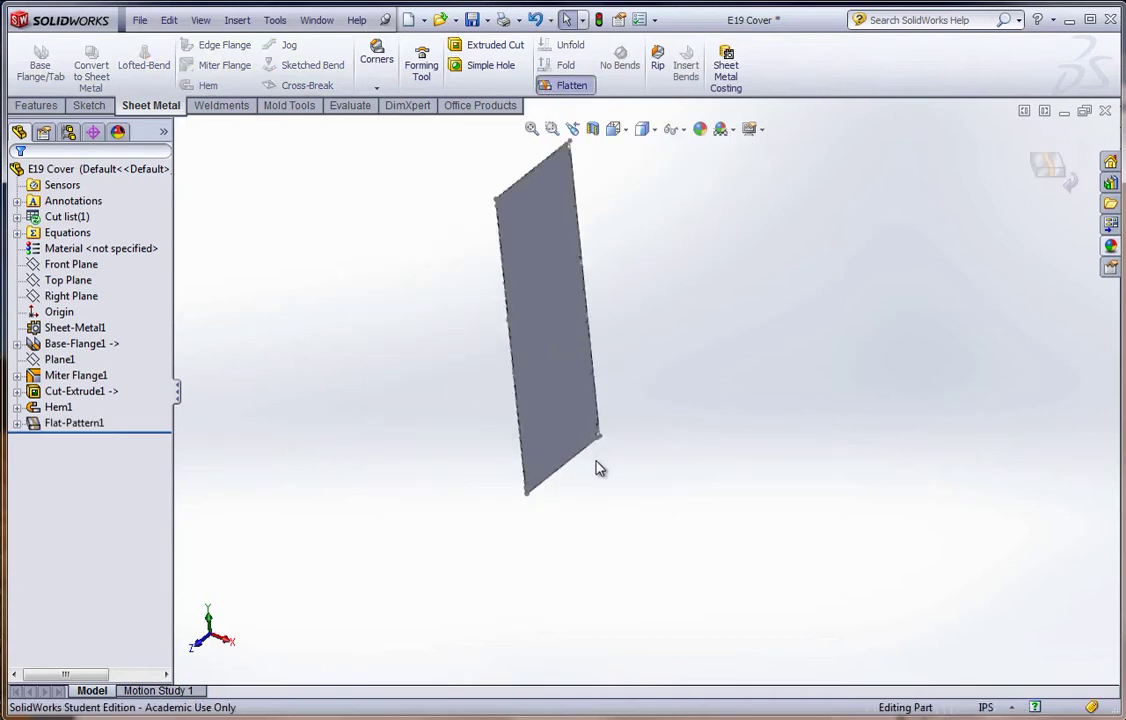
pyautogui.moveTo(596, 460); pyautogui.dragTo(544, 250, button='middle')
pyautogui.scroll(-5, 616, 372)
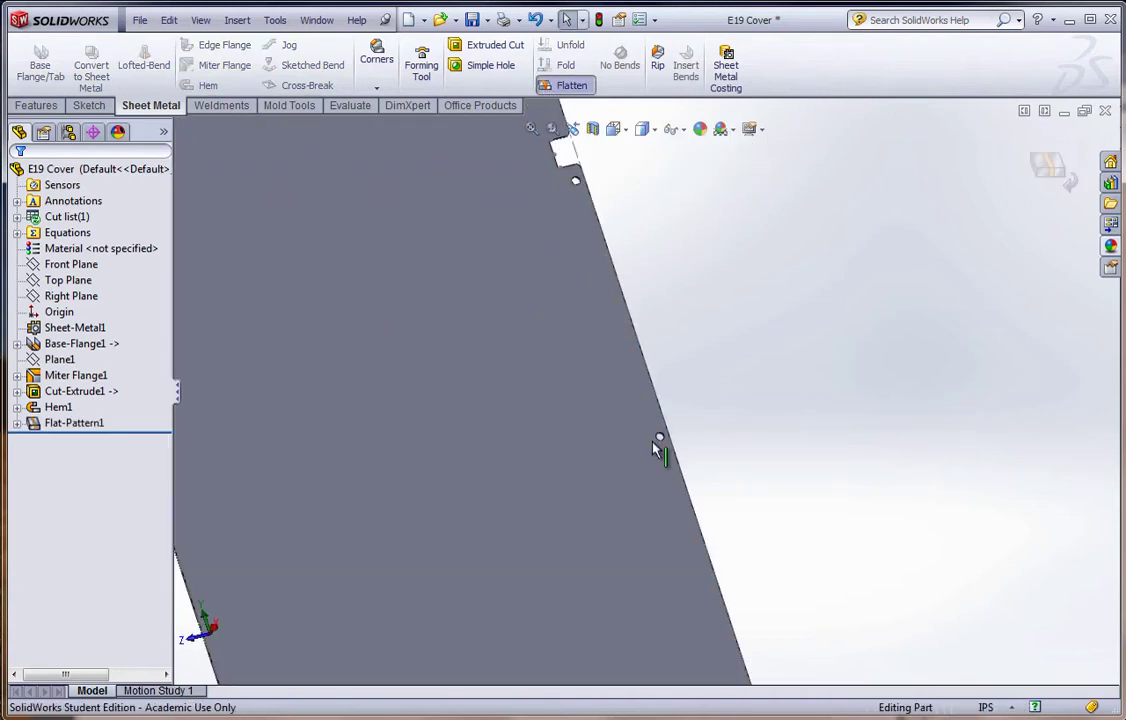
pyautogui.scroll(1, 668, 344)
pyautogui.scroll(3, 638, 297)
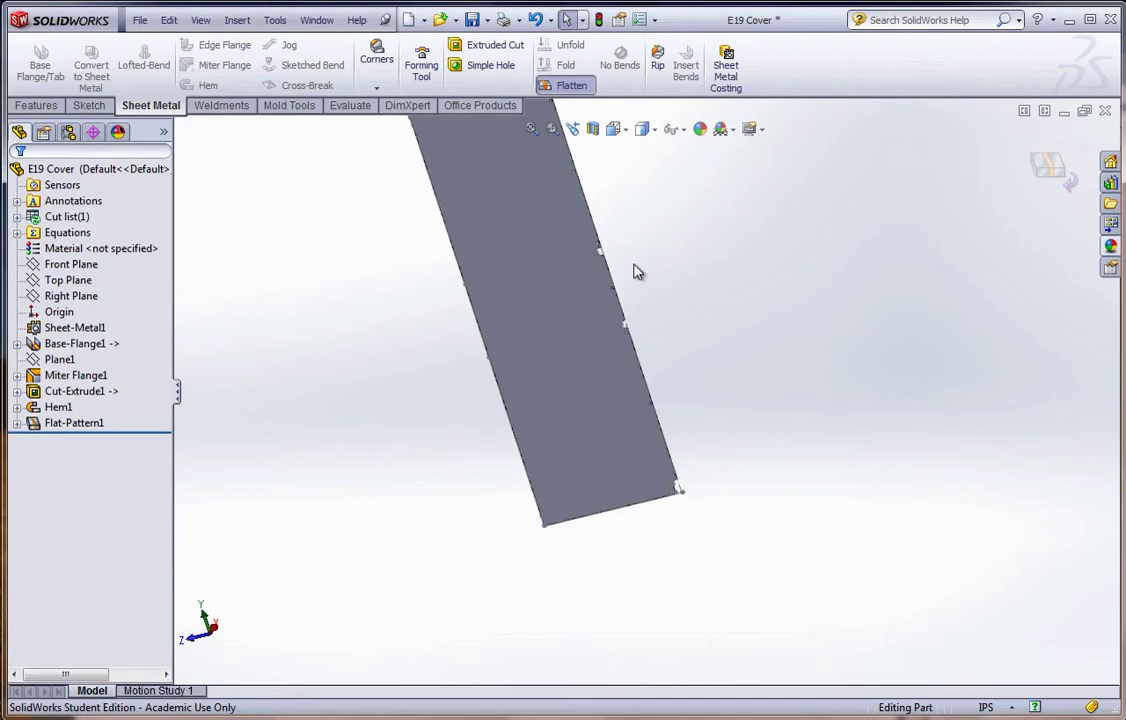
pyautogui.moveTo(586, 377); pyautogui.dragTo(691, 477, button='middle')
pyautogui.scroll(-3, 707, 428)
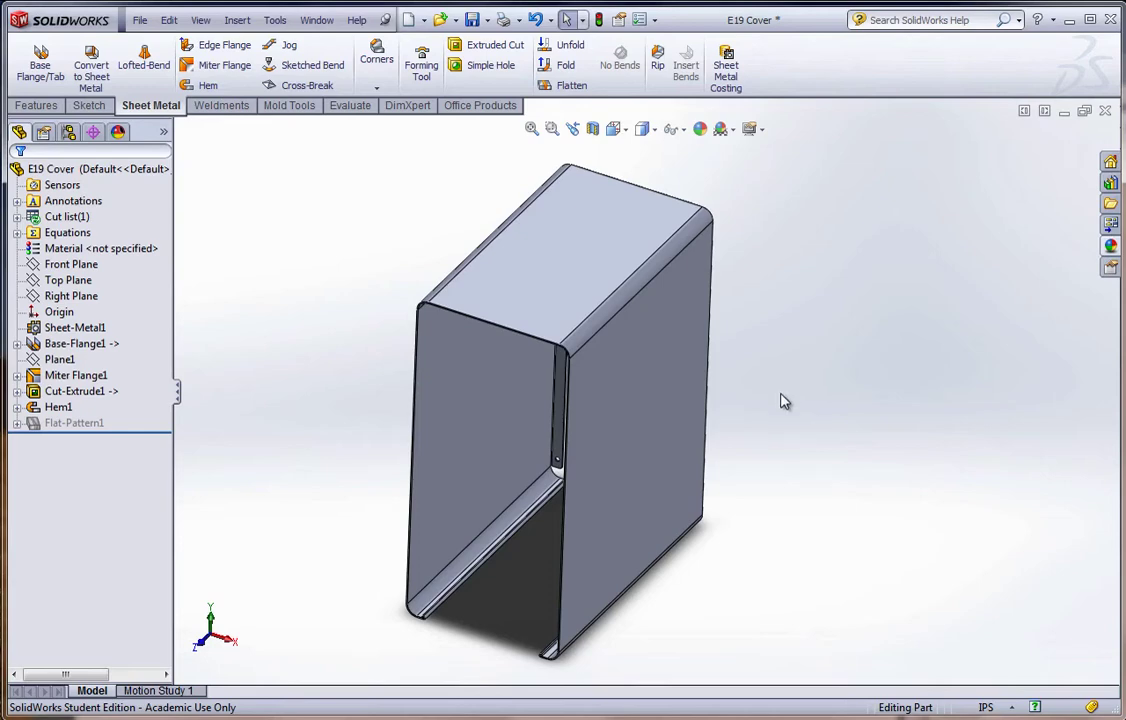
pyautogui.moveTo(568, 458); pyautogui.dragTo(558, 422, button='middle')
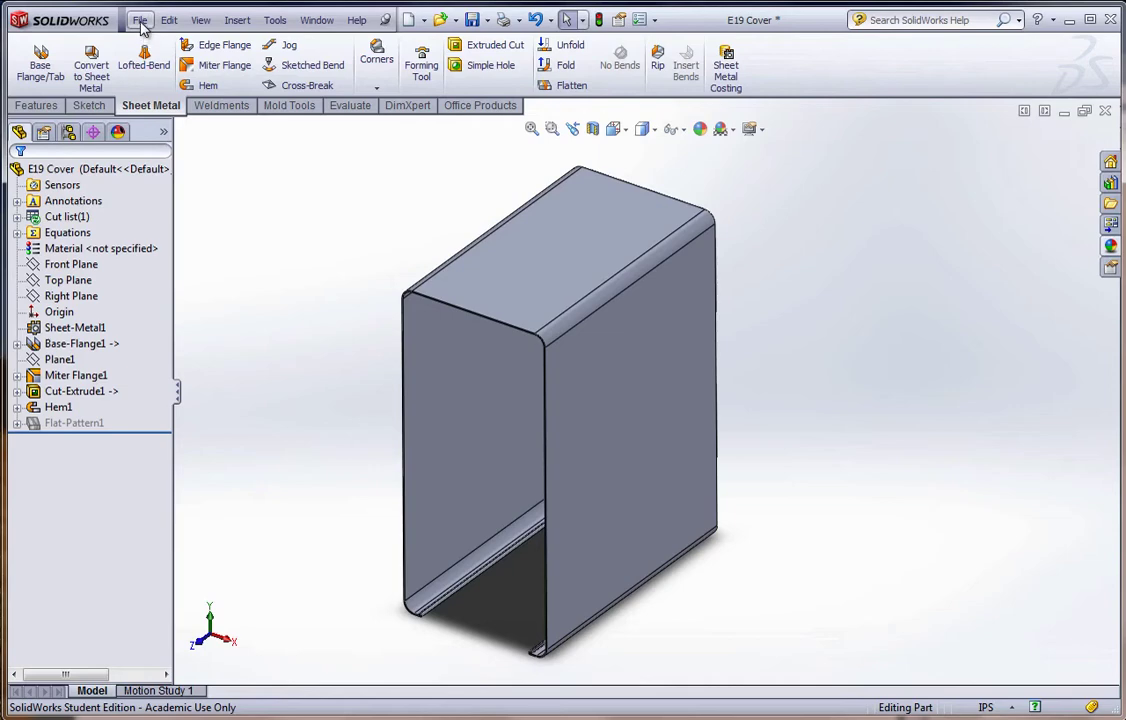
# - Make a new E19 Cover drawing on a custom 44.00 in × 34.00 in sheet, starting from E (ANSI) Landscape
pyautogui.click(141, 21)
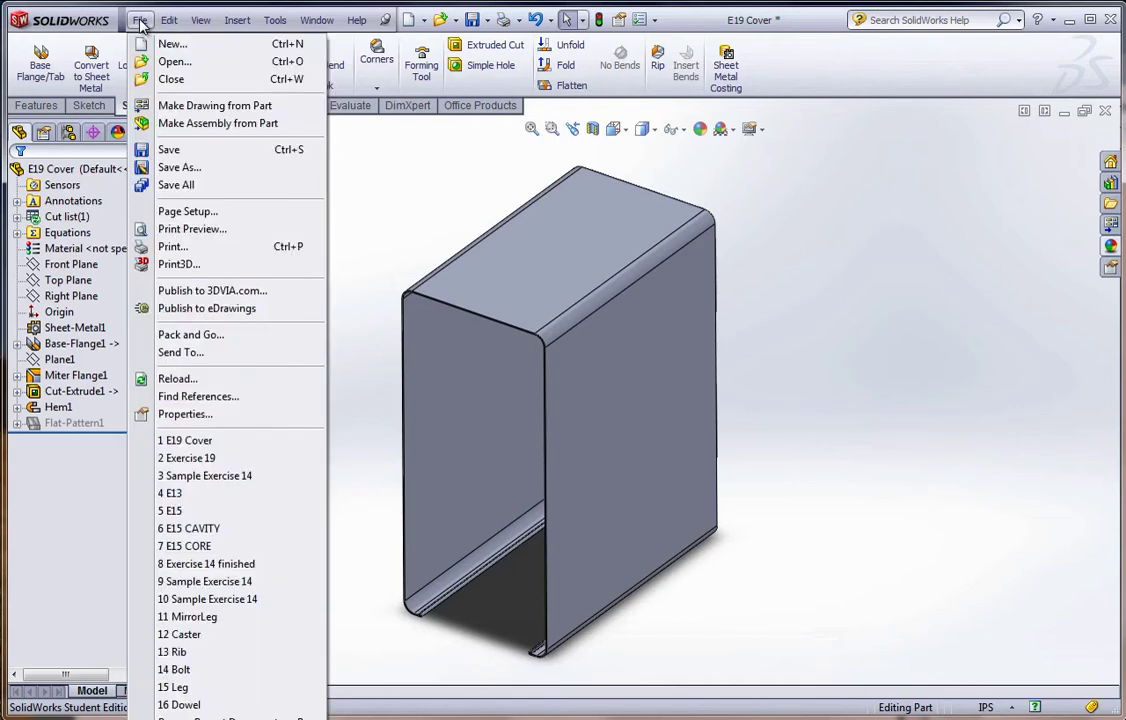
pyautogui.click(170, 105)
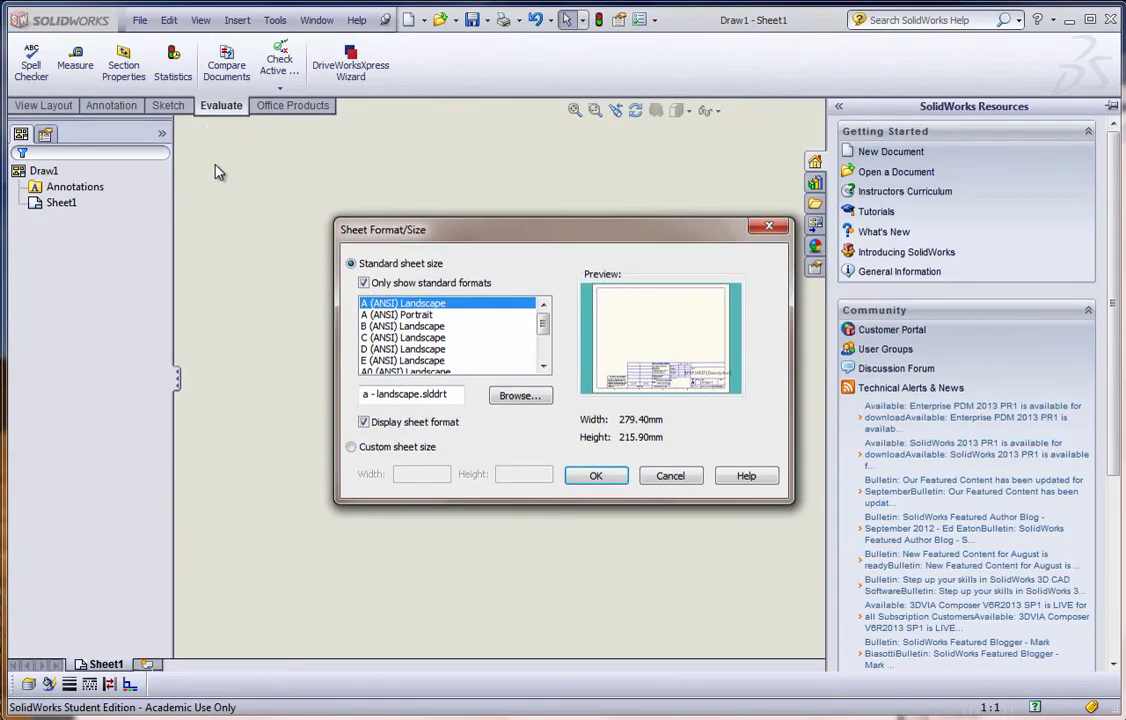
pyautogui.click(412, 360)
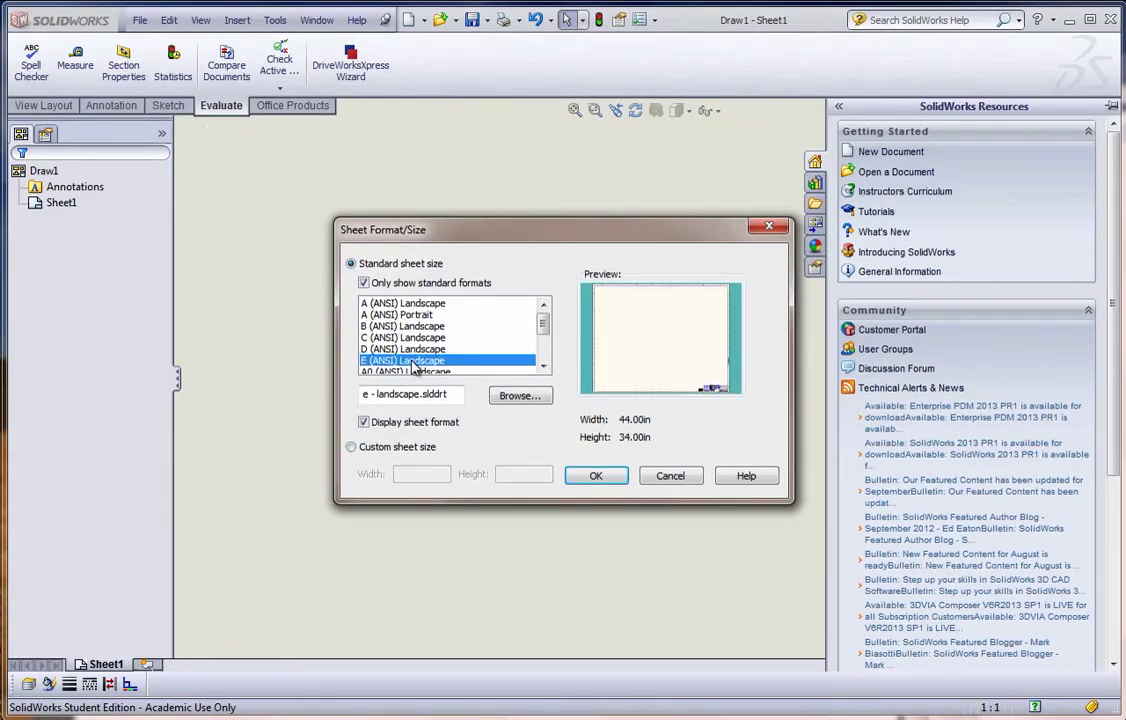
pyautogui.click(351, 448)
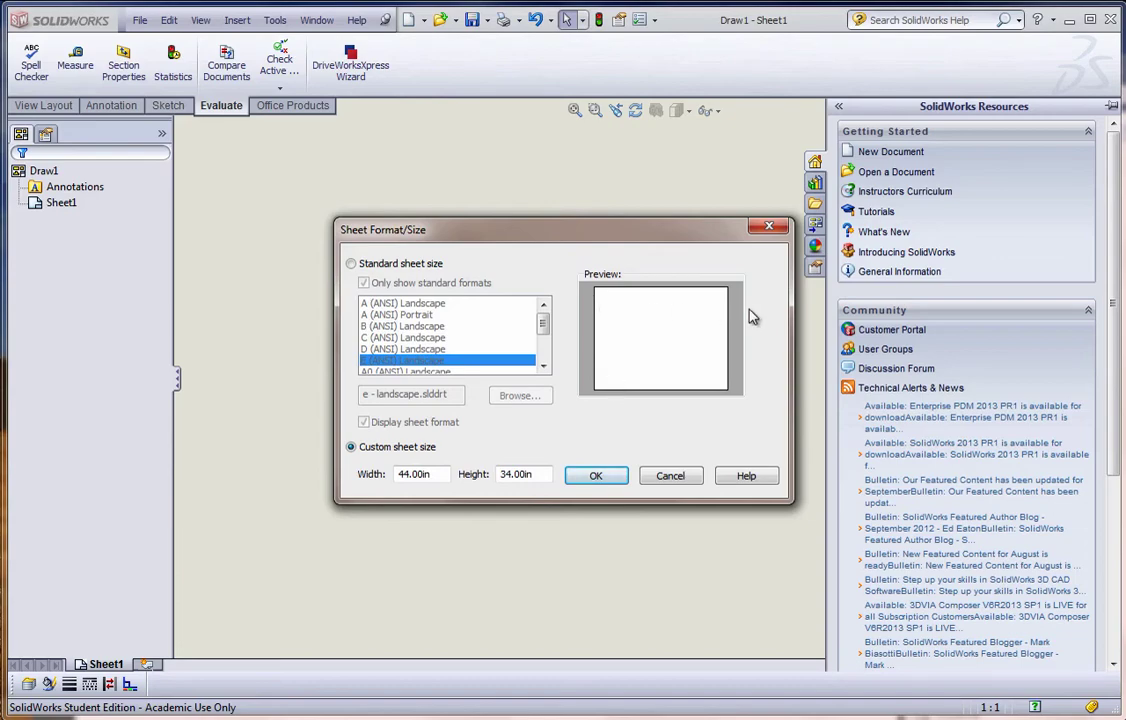
pyautogui.click(598, 477)
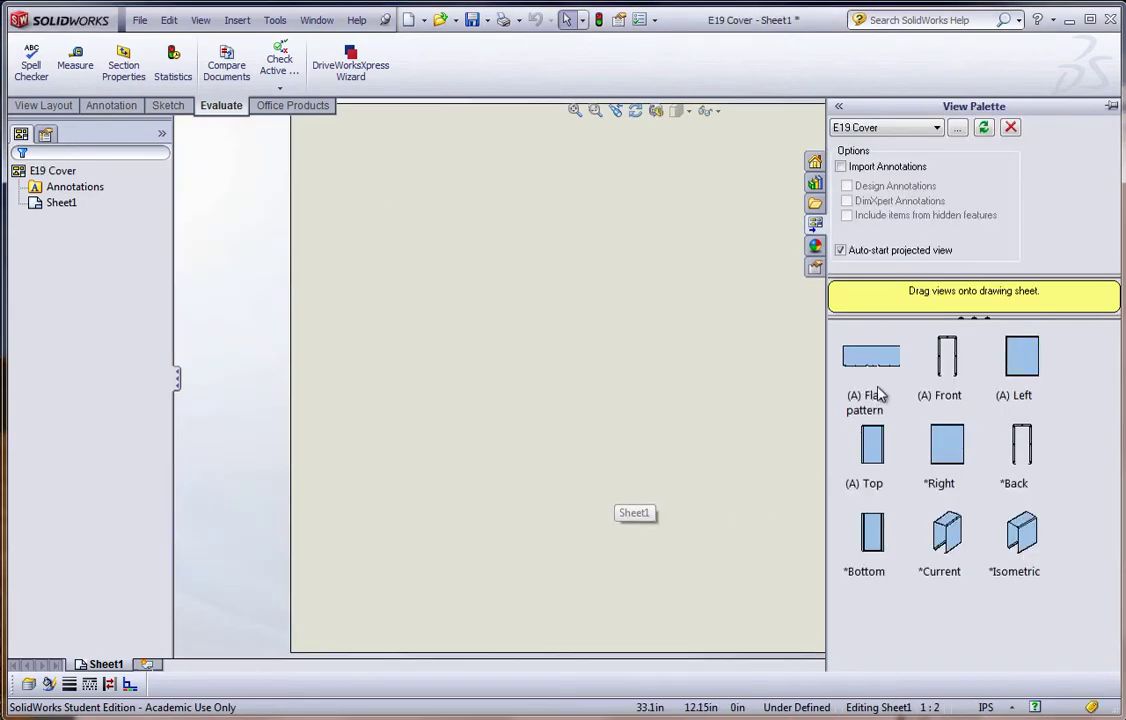
# - Place the (A) Flat pattern view on Sheet1 and switch to editing the sheet format
pyautogui.moveTo(885, 365)
pyautogui.mouseDown()
pyautogui.moveTo(611, 371)
pyautogui.moveTo(577, 361)
pyautogui.mouseUp()
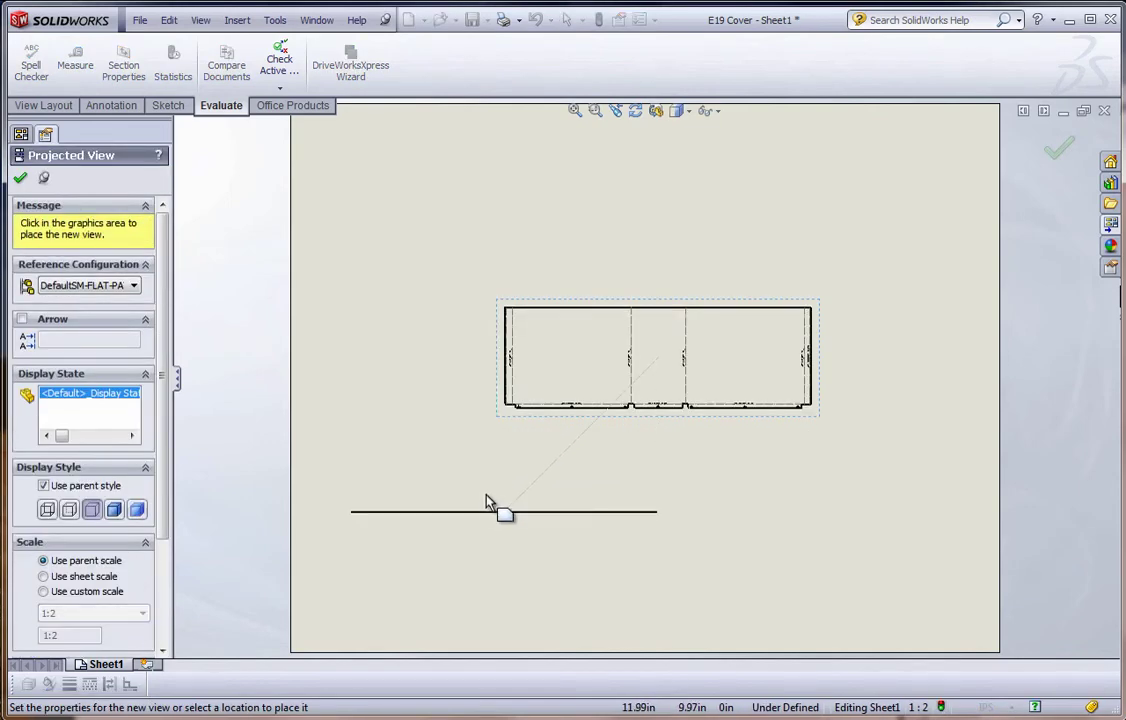
pyautogui.press('Escape')
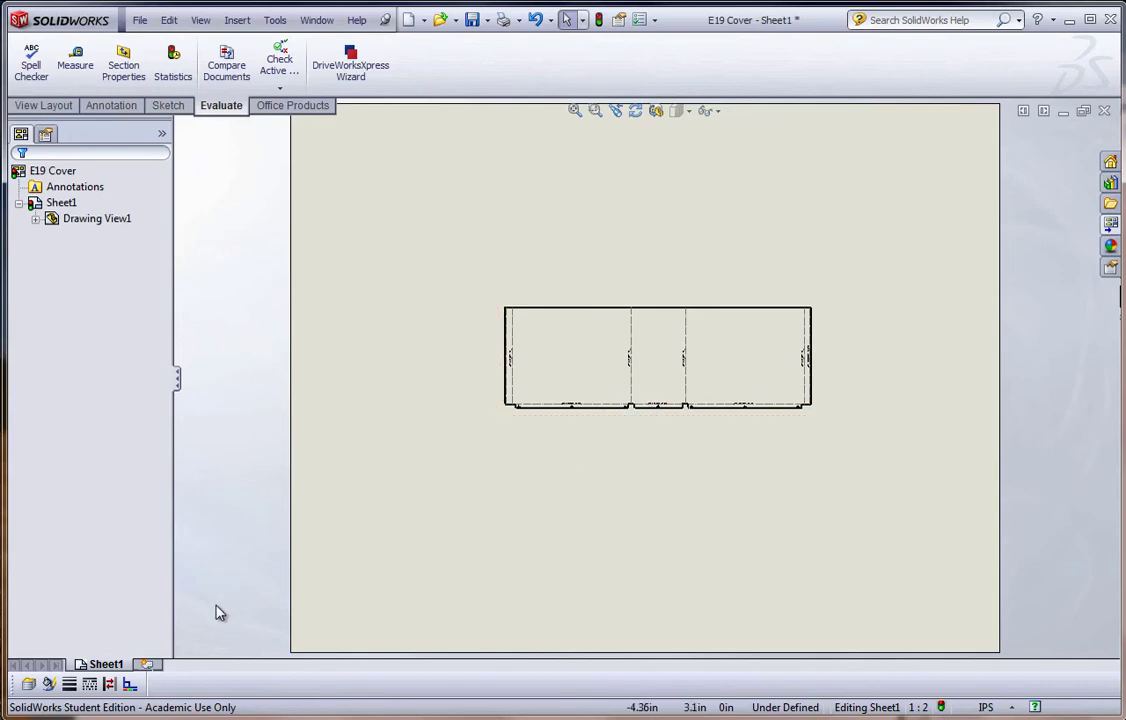
pyautogui.rightClick(112, 666)
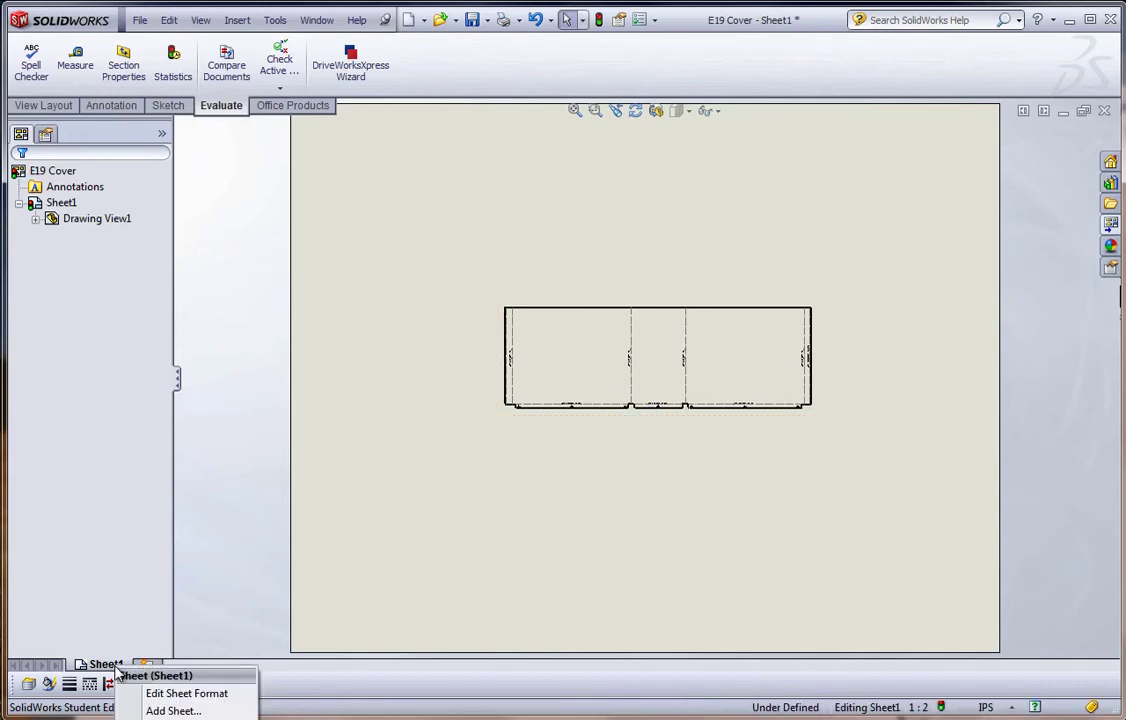
pyautogui.click(160, 695)
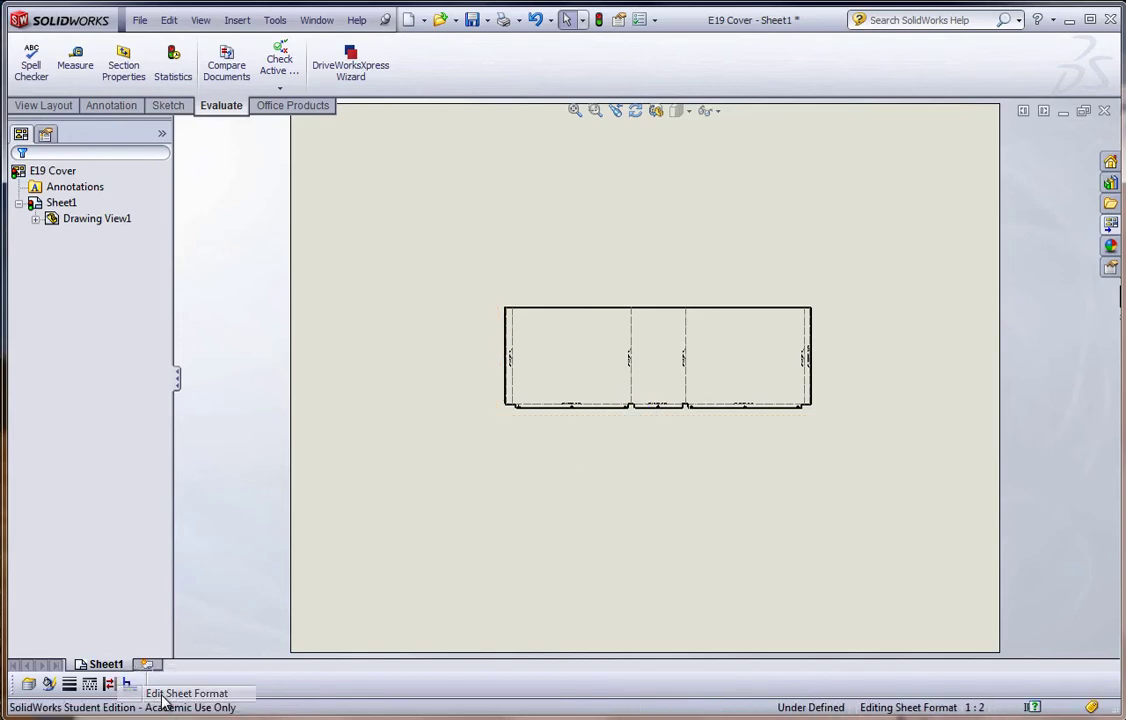
# - Return to editing the sheet and bring up Sheet1's properties
pyautogui.rightClick(115, 668)
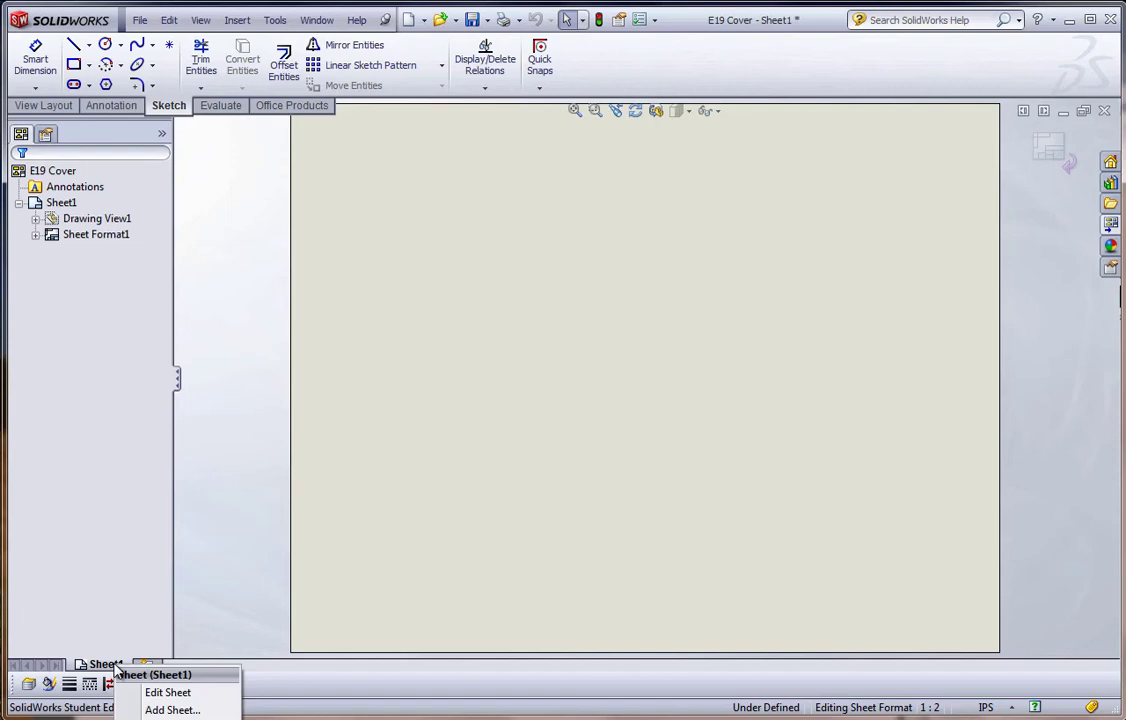
pyautogui.click(156, 692)
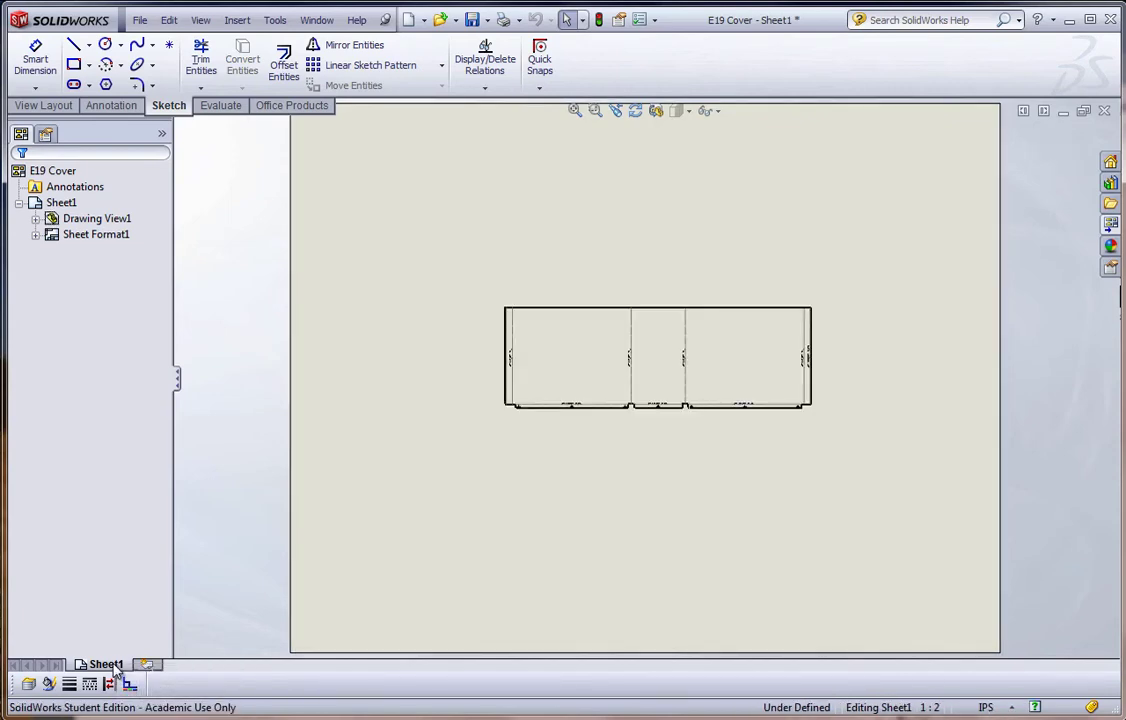
pyautogui.rightClick(115, 668)
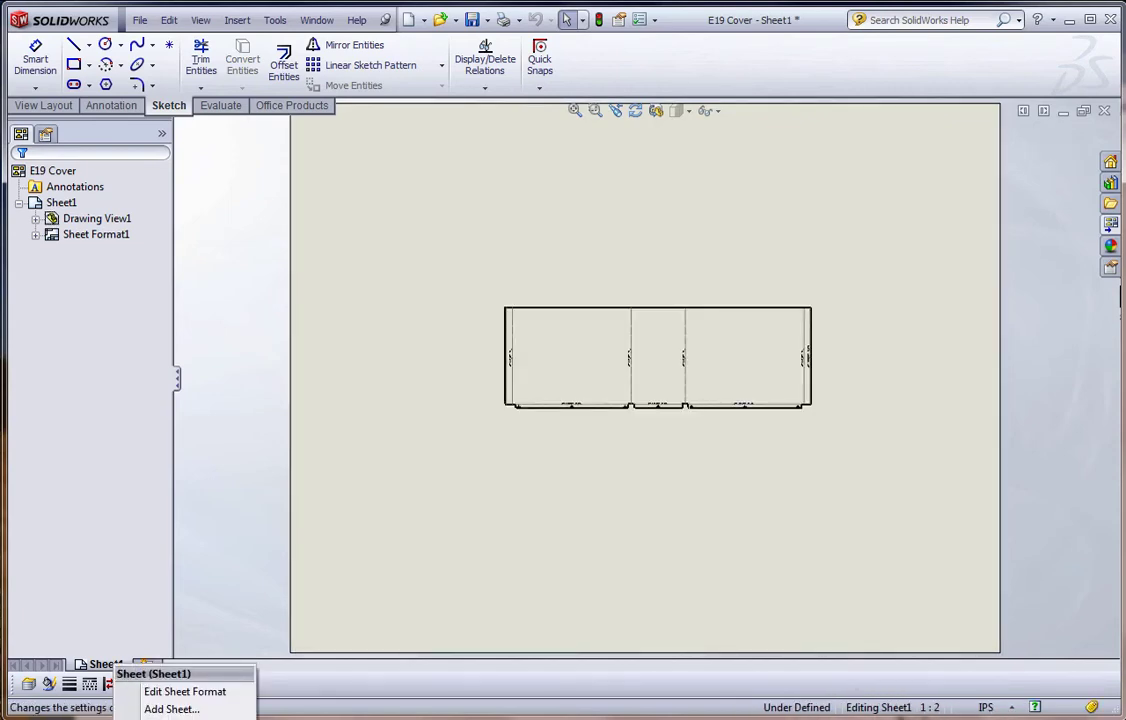
pyautogui.click(165, 715)
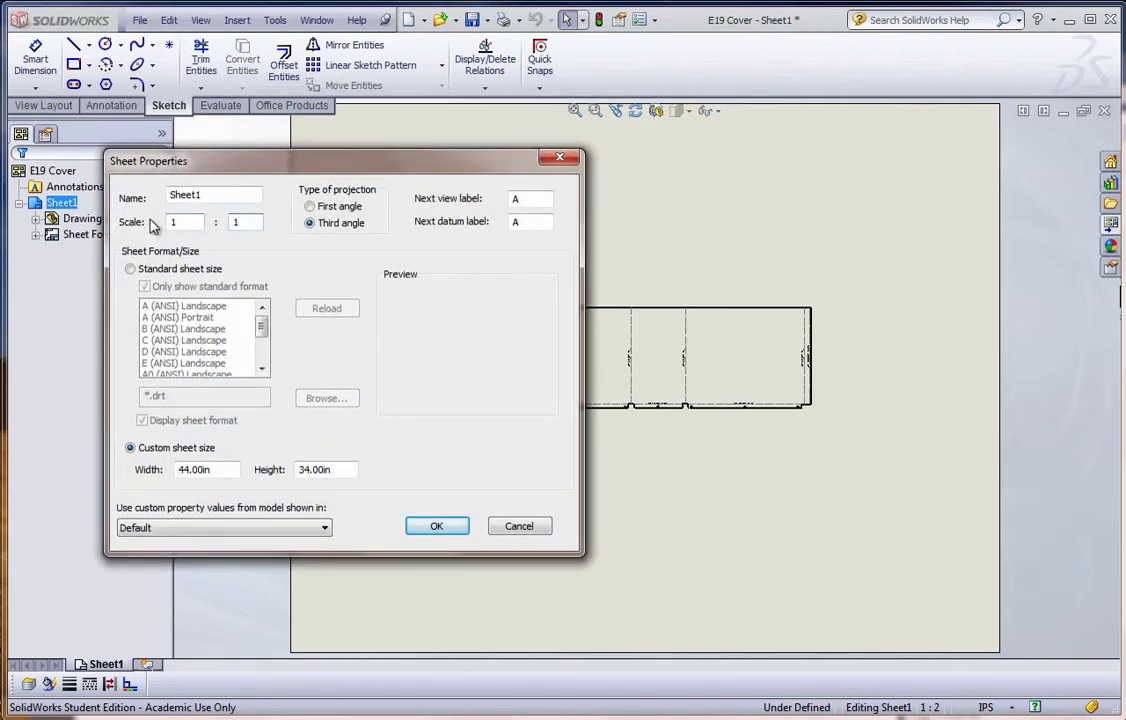
# - Apply the 1:1 sheet scale and move the enlarged flat pattern view up and left
pyautogui.click(437, 526)
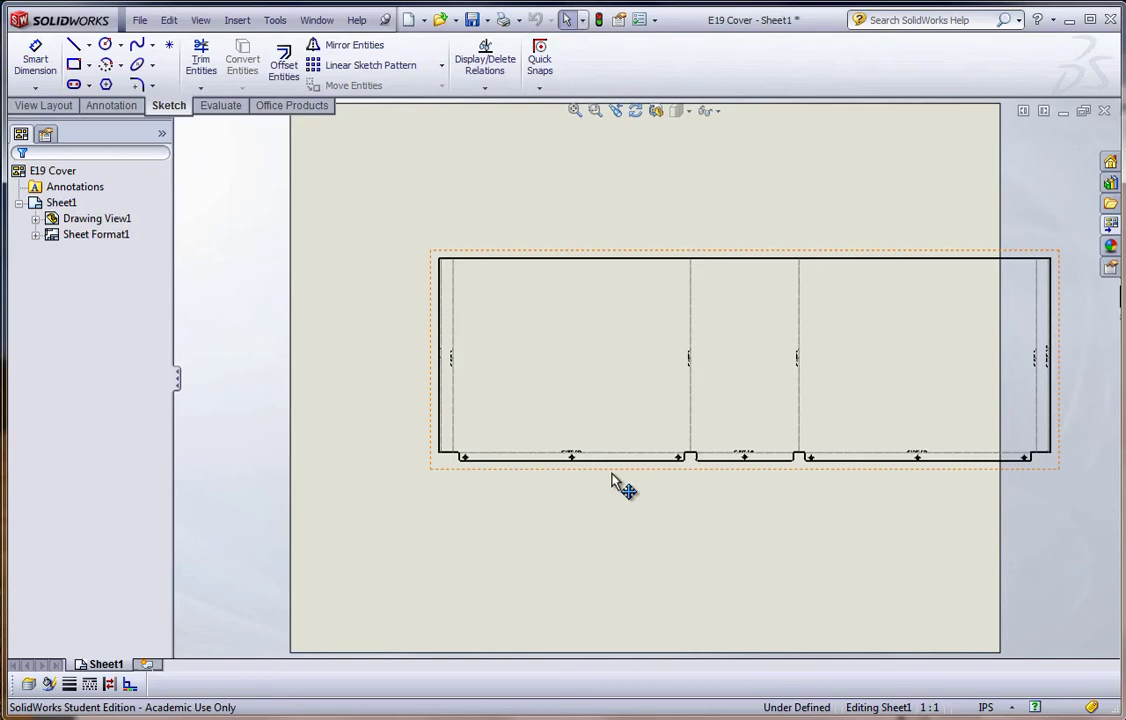
pyautogui.moveTo(612, 480)
pyautogui.mouseDown()
pyautogui.moveTo(515, 471)
pyautogui.moveTo(535, 461)
pyautogui.moveTo(524, 447)
pyautogui.mouseUp()
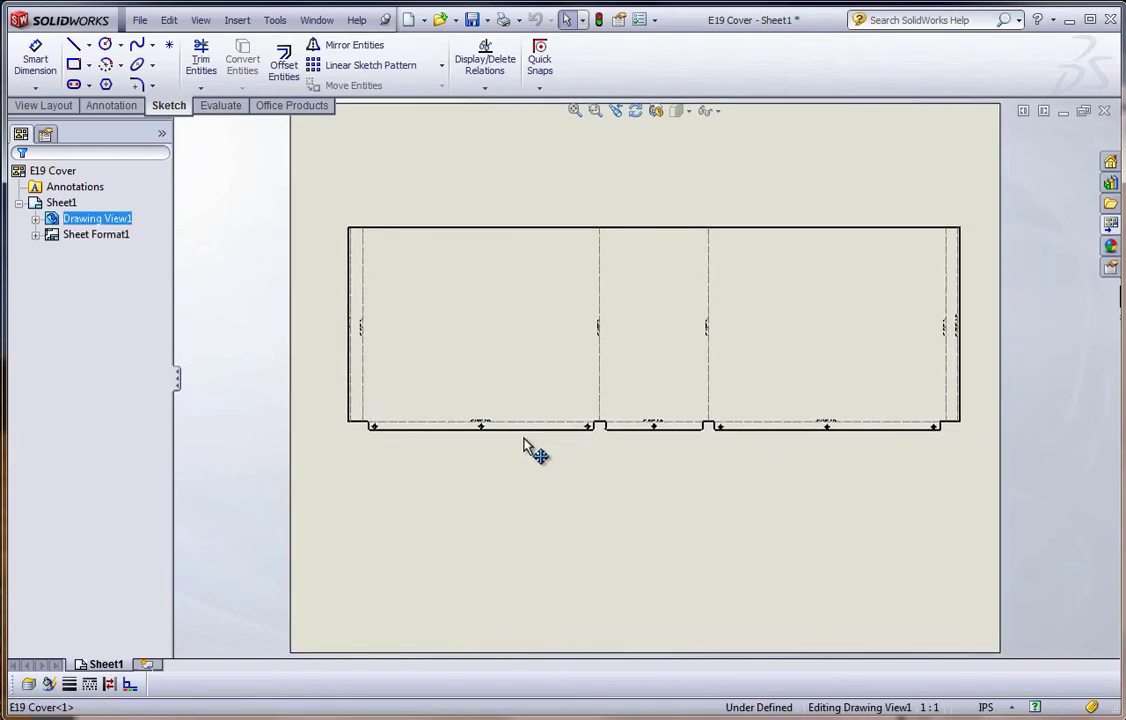
pyautogui.click(540, 510)
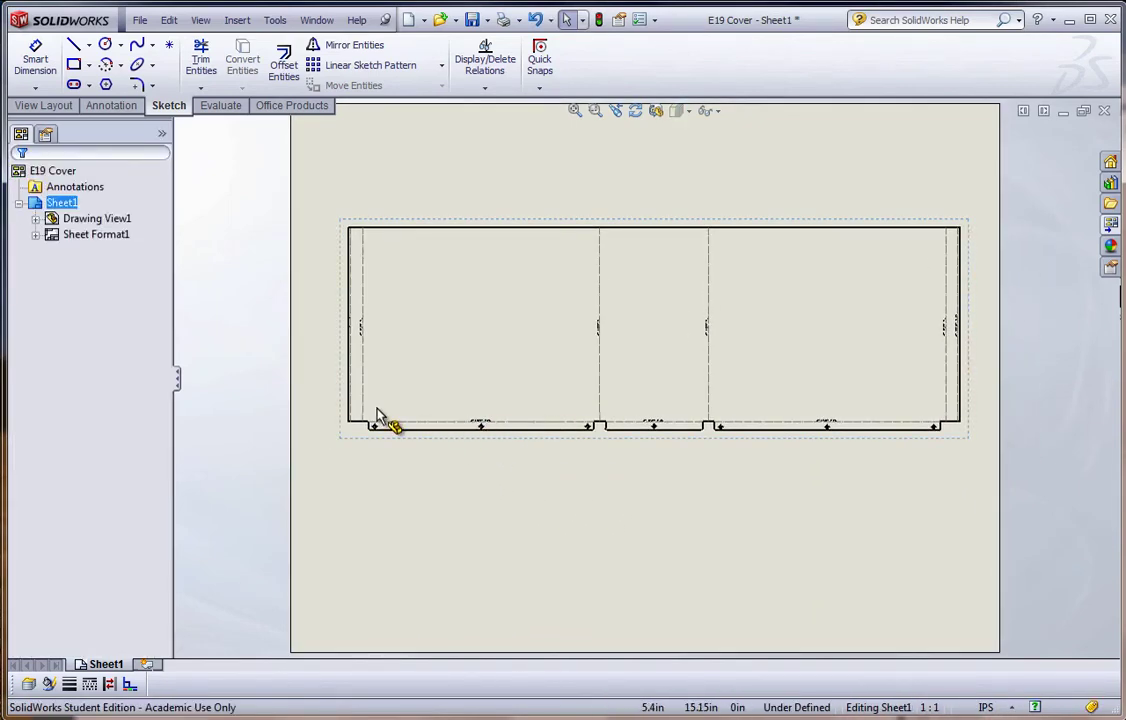
pyautogui.scroll(-10, 378, 415)
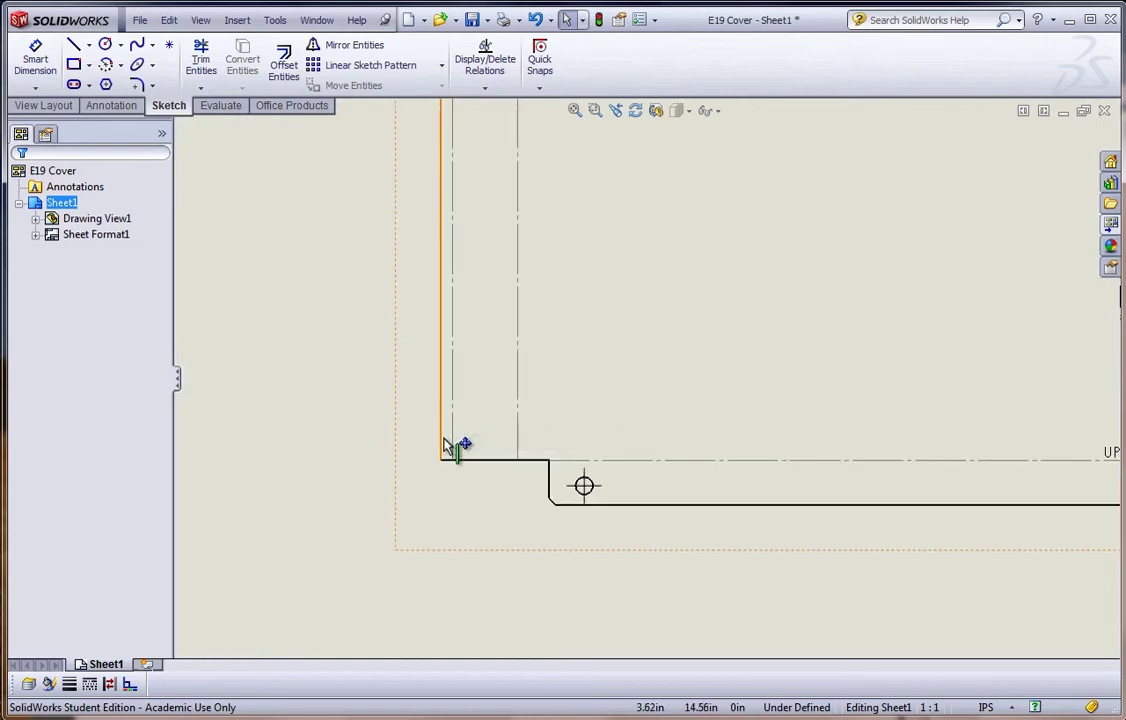
# - Start horizontal ordinate dimensioning with the base at the flat pattern's left edge
pyautogui.click(35, 89)
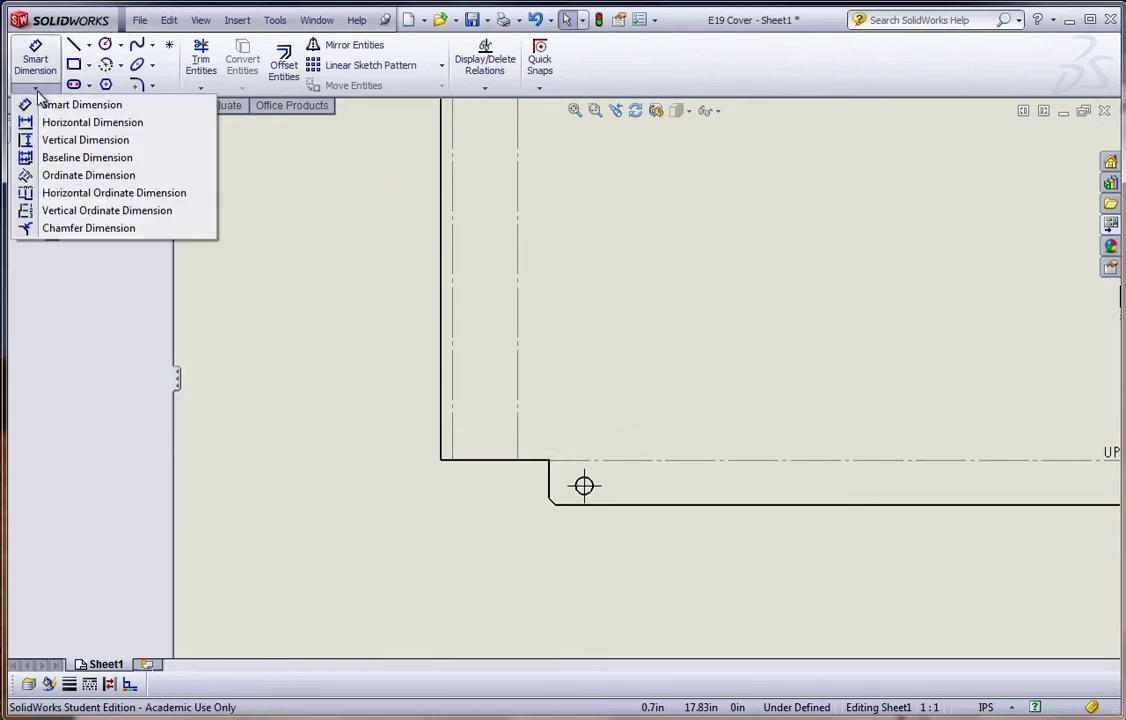
pyautogui.click(30, 195)
pyautogui.click(442, 438)
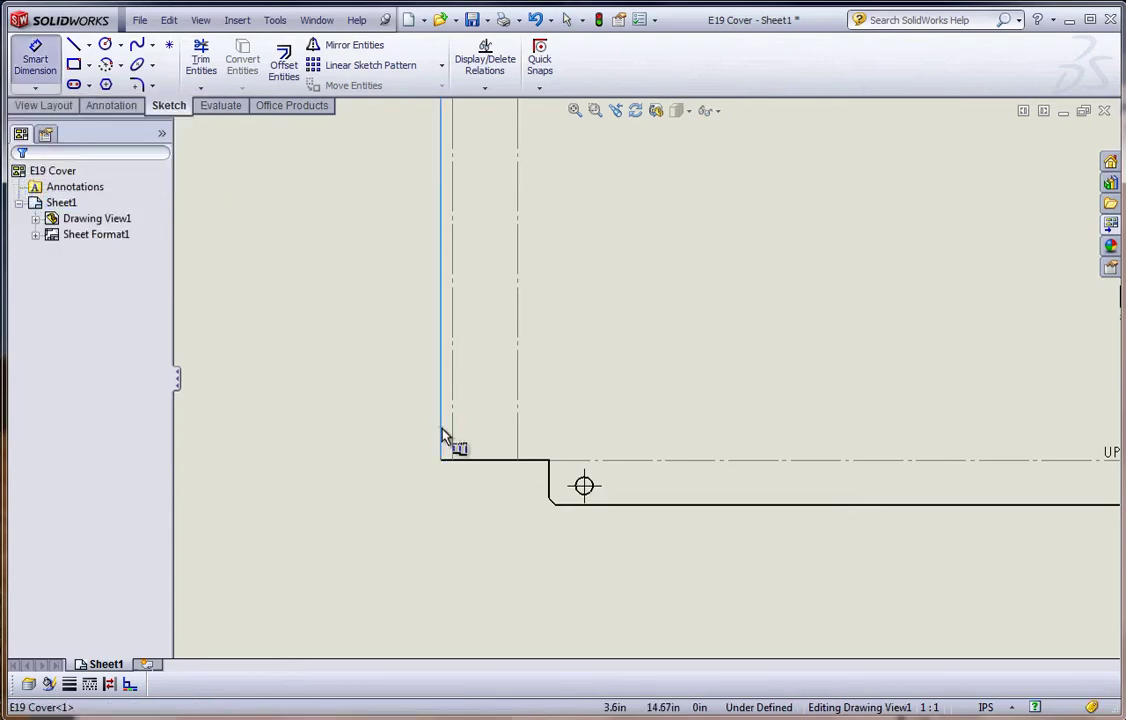
pyautogui.press('z')
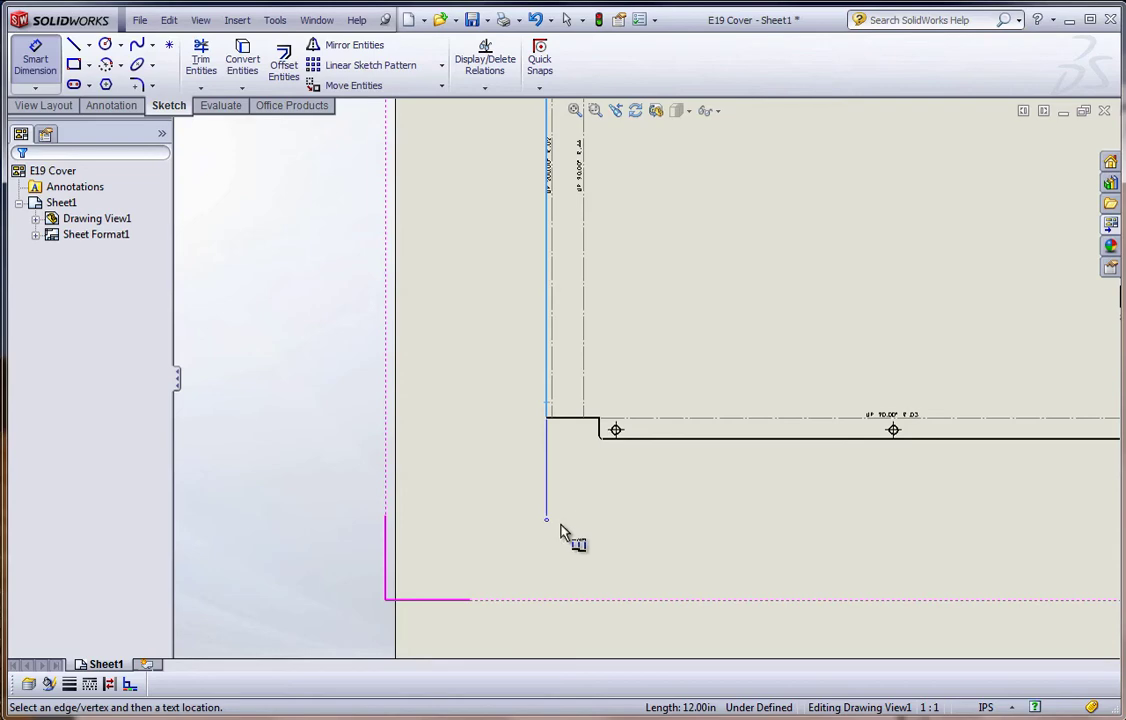
pyautogui.click(563, 529)
# - Add ordinate dimensions at the left corner, notch corners, hole centres and vertices along the bottom
pyautogui.click(572, 418)
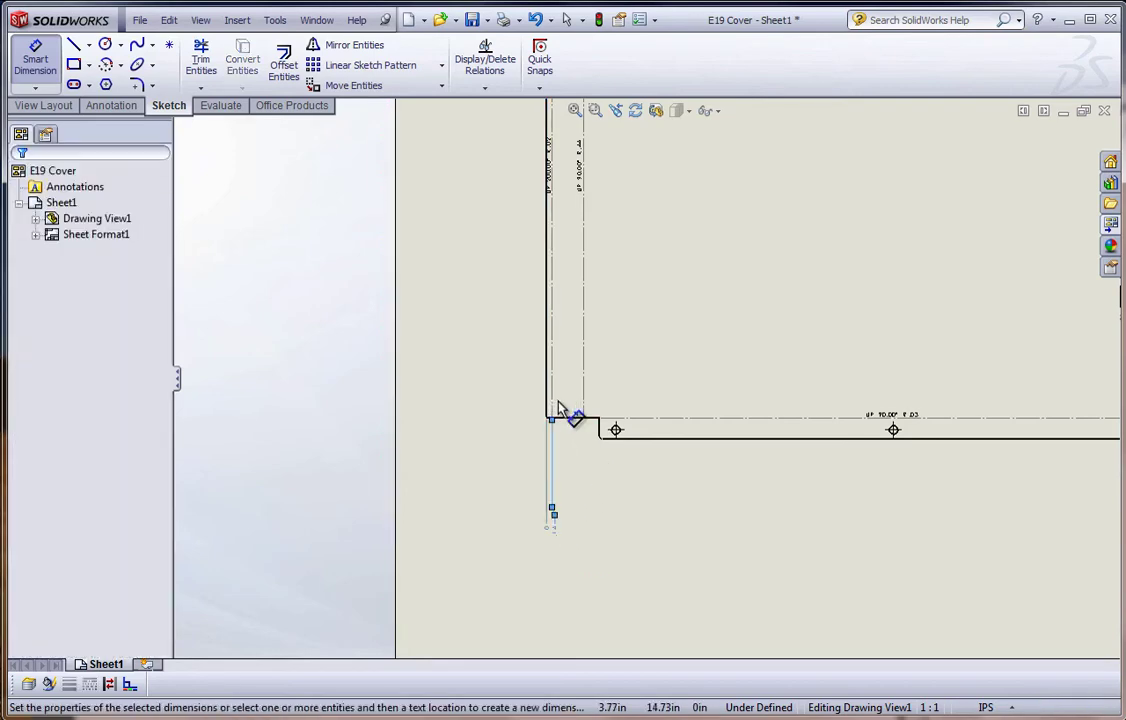
pyautogui.click(600, 422)
pyautogui.click(614, 434)
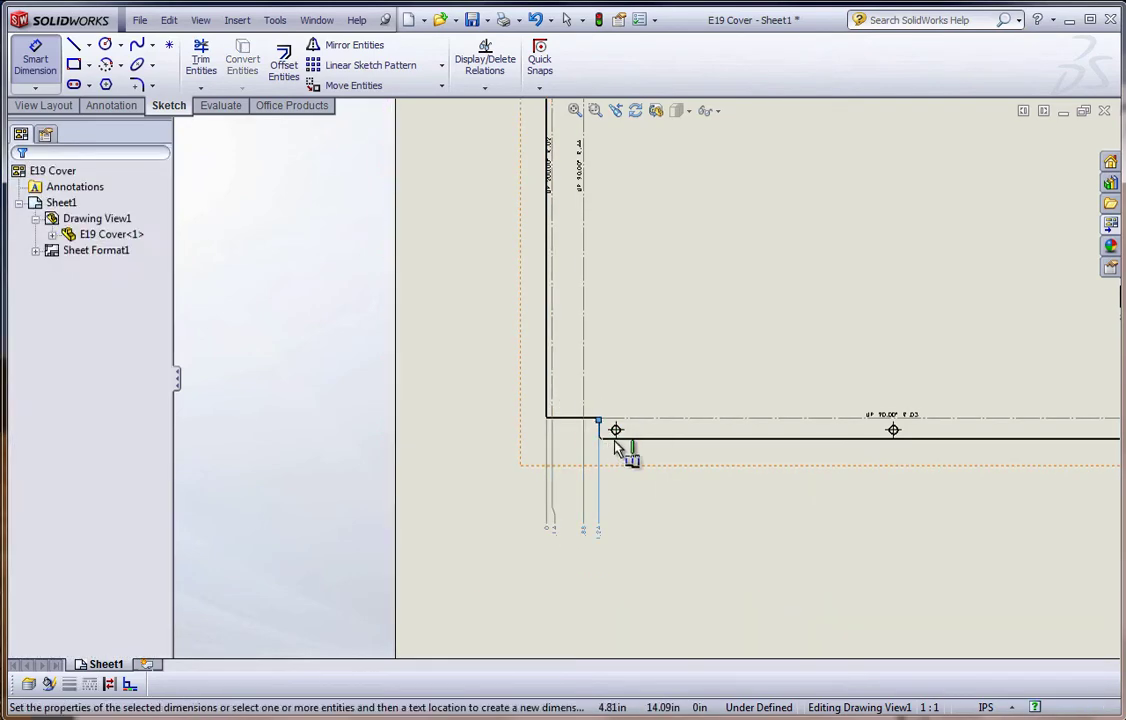
pyautogui.click(617, 434)
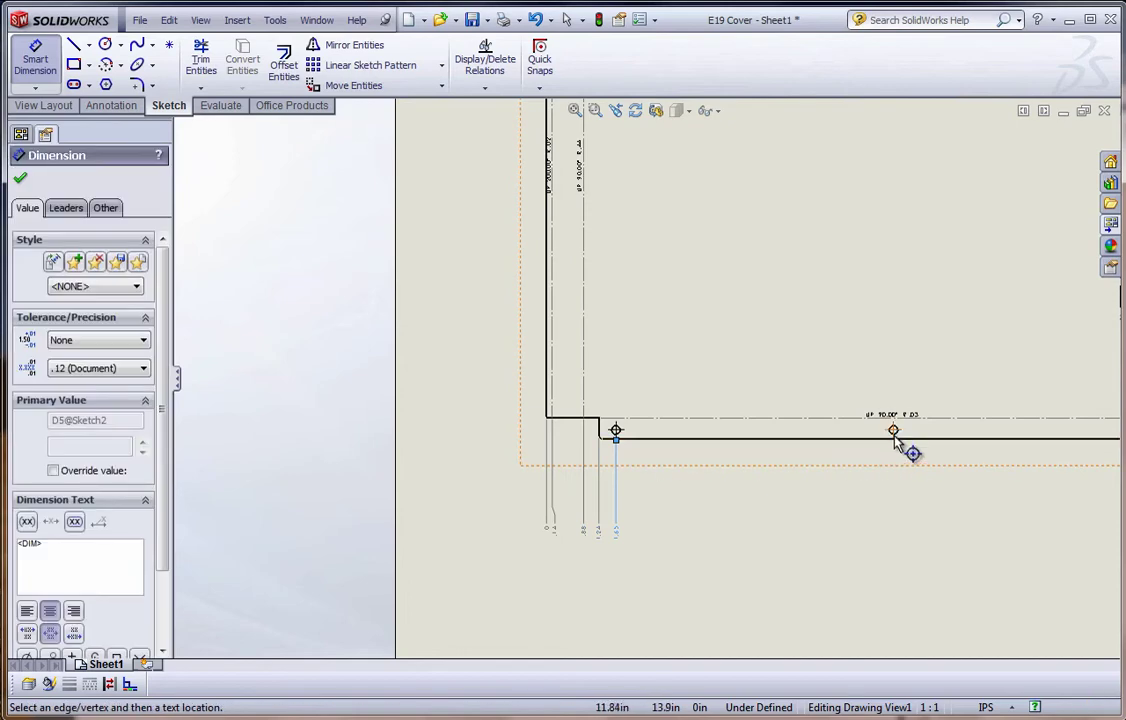
pyautogui.click(894, 432)
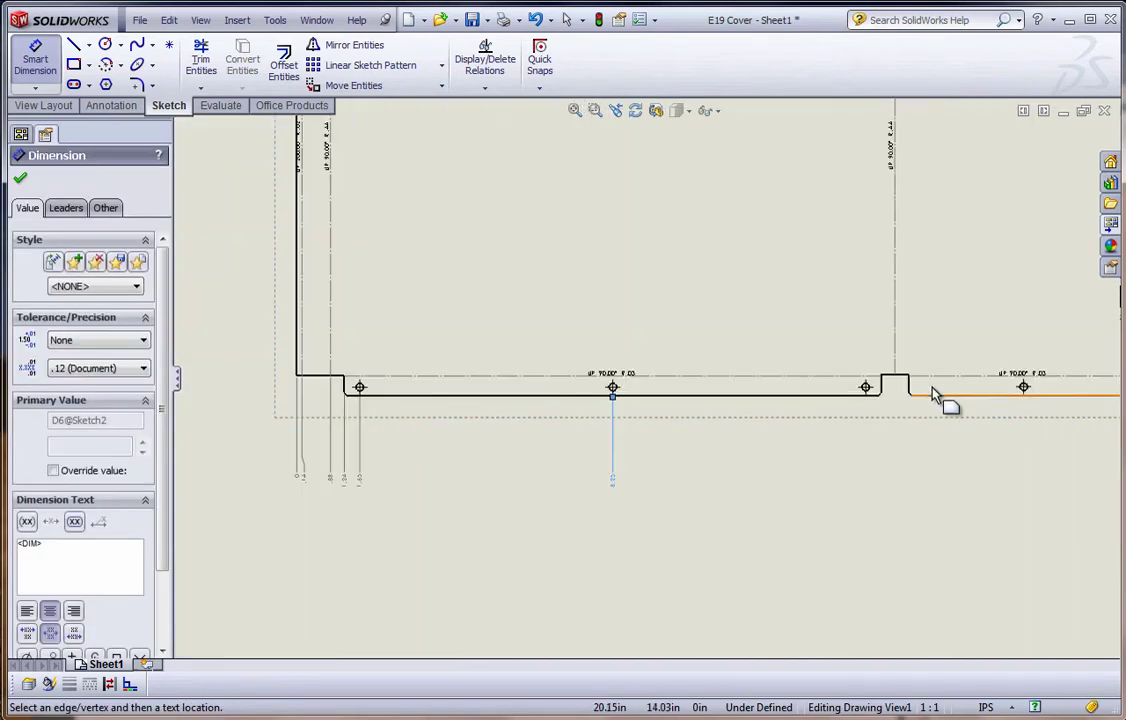
pyautogui.click(867, 389)
pyautogui.click(881, 377)
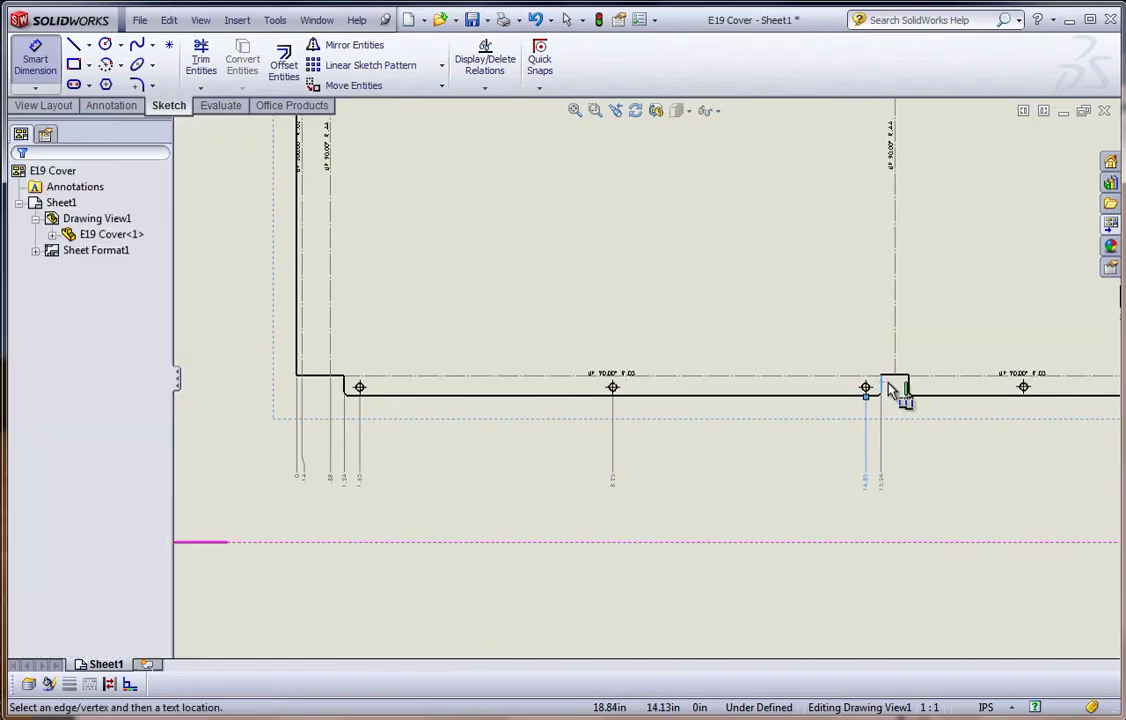
pyautogui.click(895, 375)
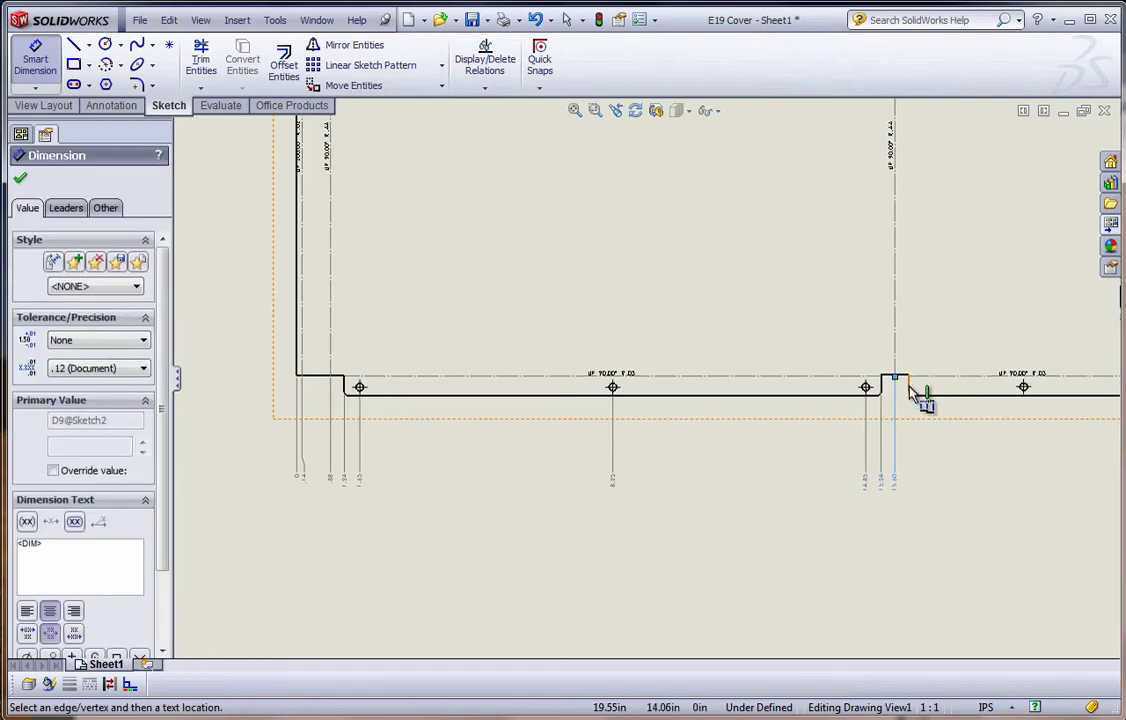
pyautogui.click(909, 386)
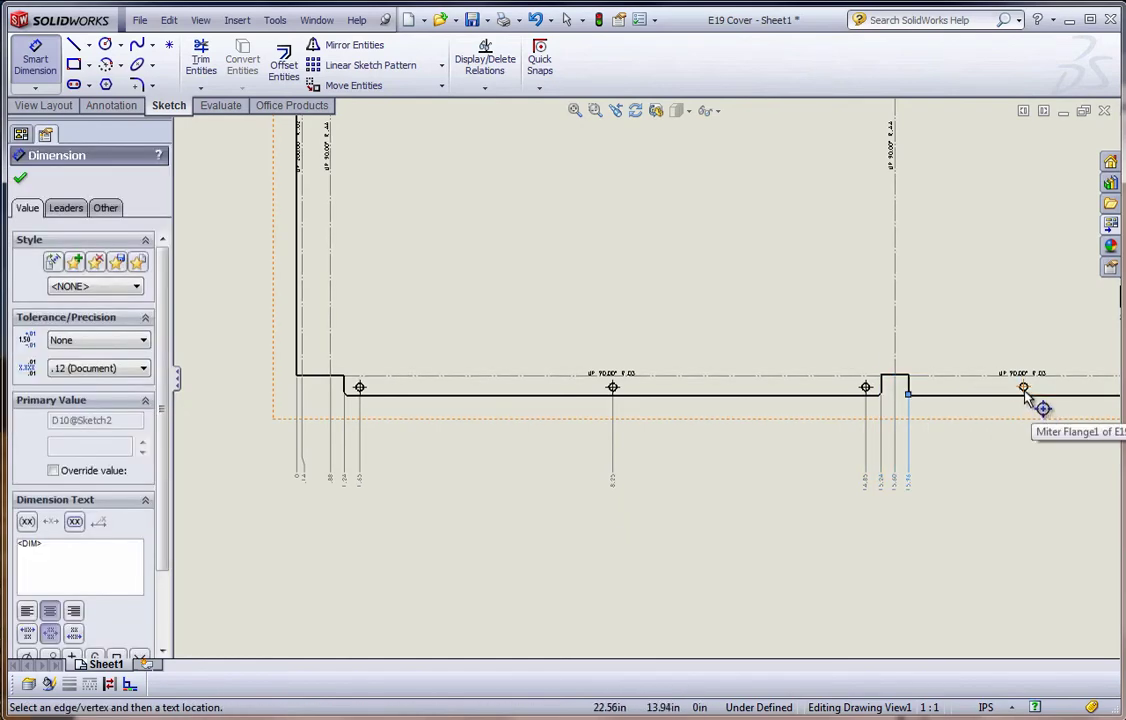
pyautogui.click(1024, 395)
pyautogui.scroll(3, 1000, 402)
pyautogui.scroll(-3, 880, 395)
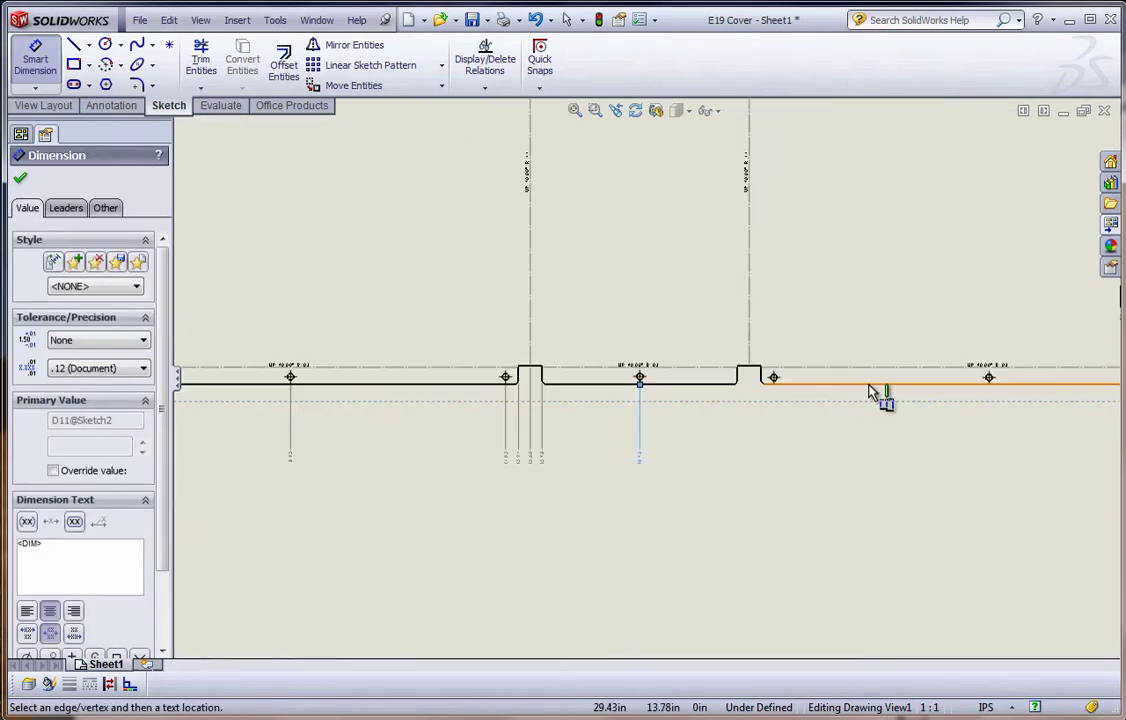
# - Dimension the remaining notch, hole and right-corner vertices, then finish the ordinate dimensions
pyautogui.click(742, 380)
pyautogui.click(774, 379)
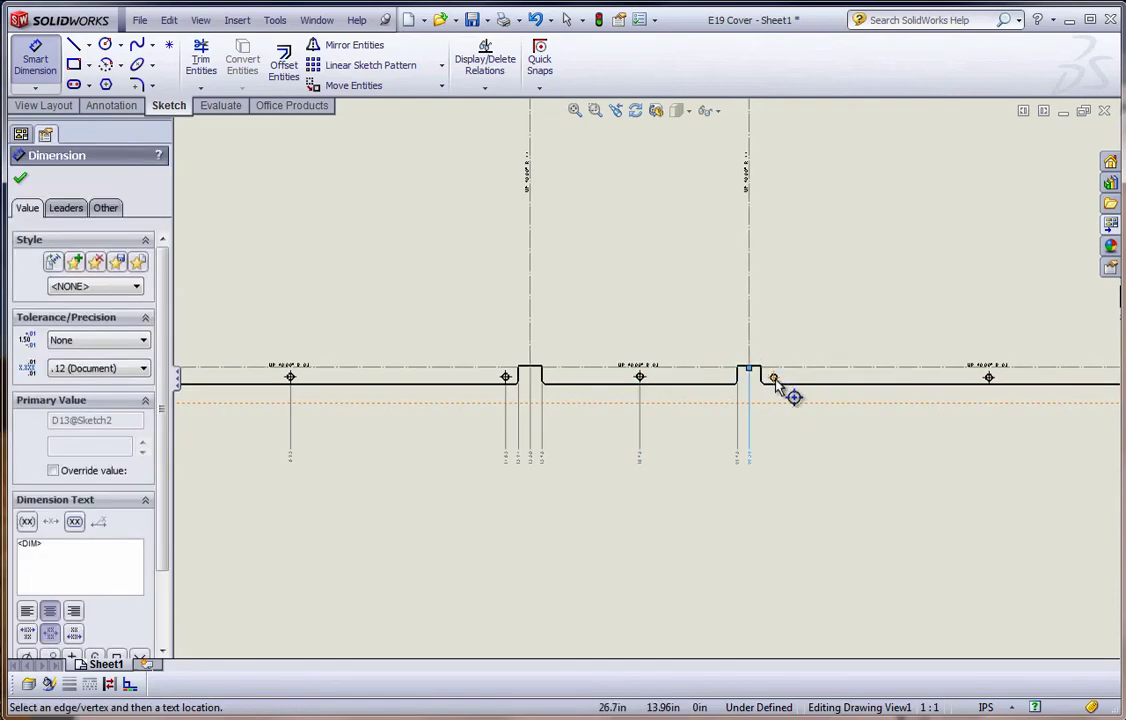
pyautogui.click(790, 396)
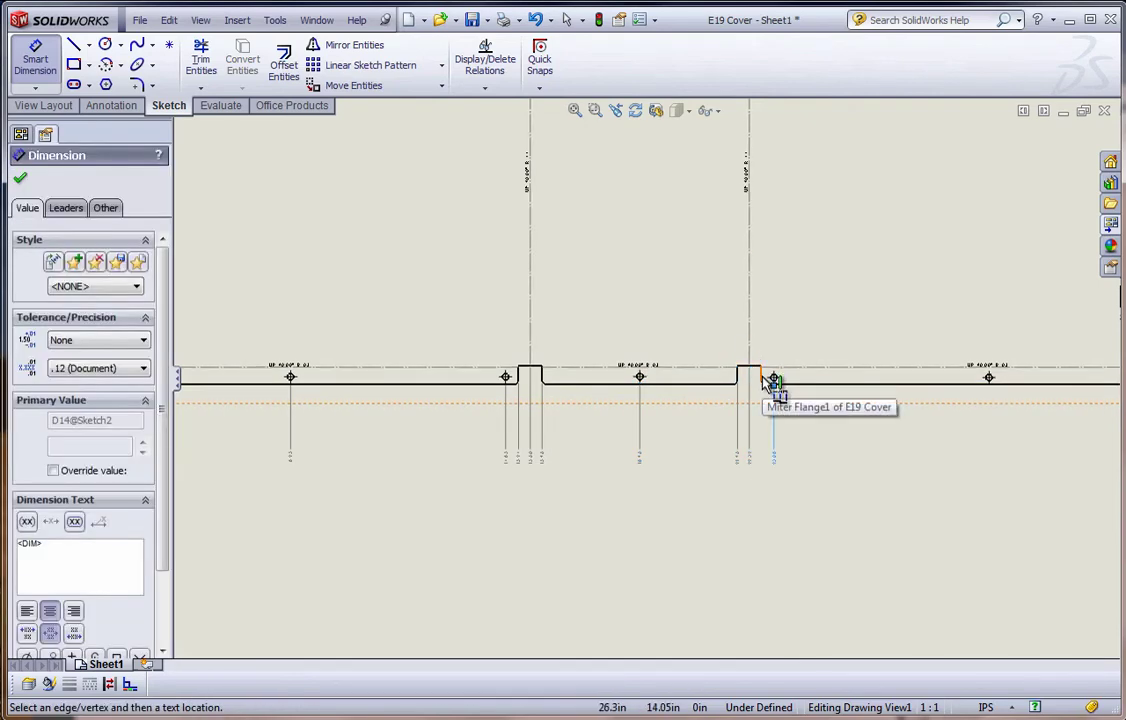
pyautogui.click(772, 383)
pyautogui.click(988, 379)
pyautogui.scroll(3, 1018, 427)
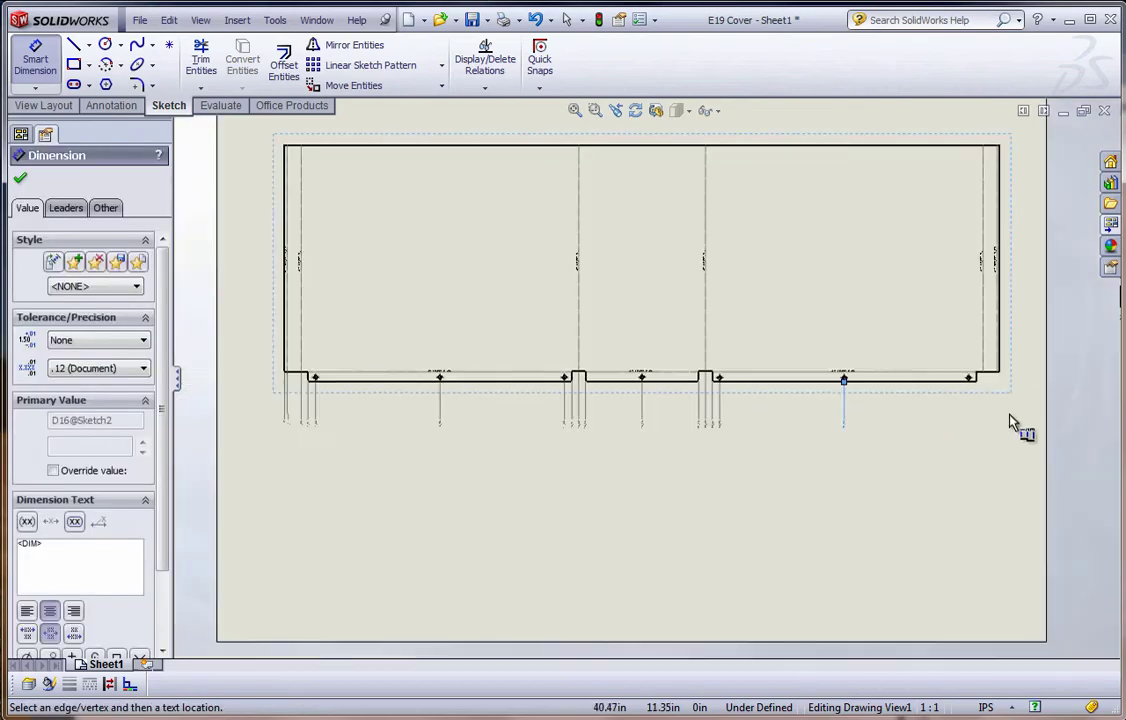
pyautogui.scroll(-3, 955, 382)
pyautogui.click(913, 380)
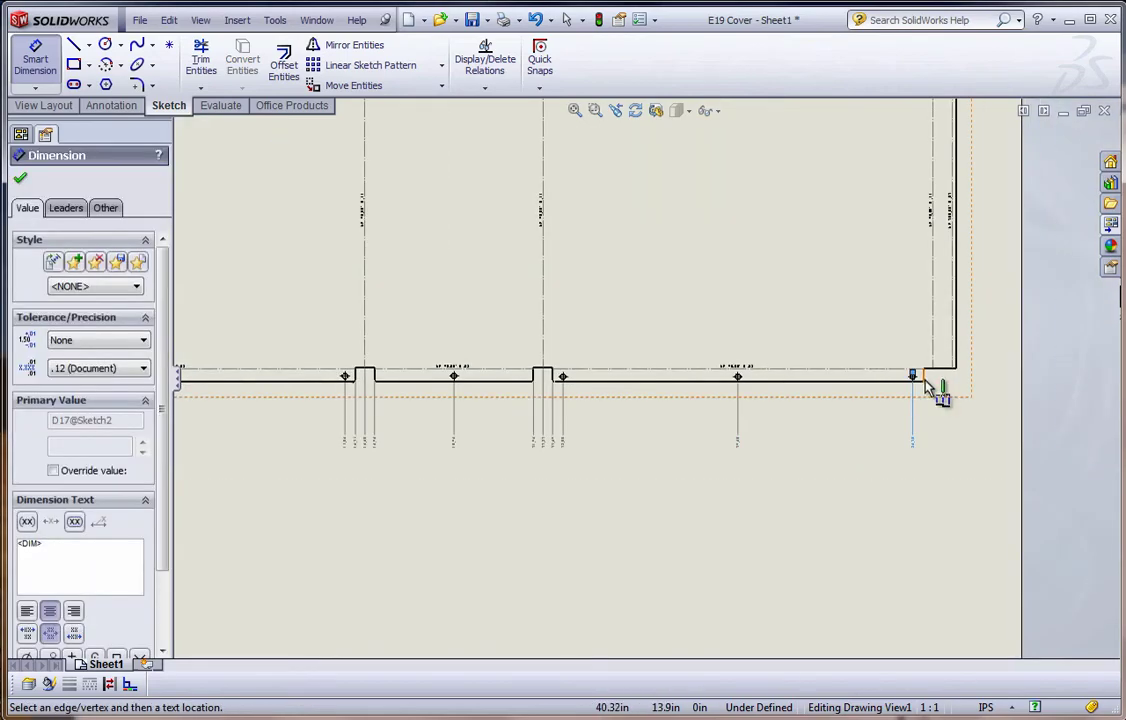
pyautogui.click(922, 381)
pyautogui.click(933, 368)
pyautogui.click(956, 366)
pyautogui.click(957, 366)
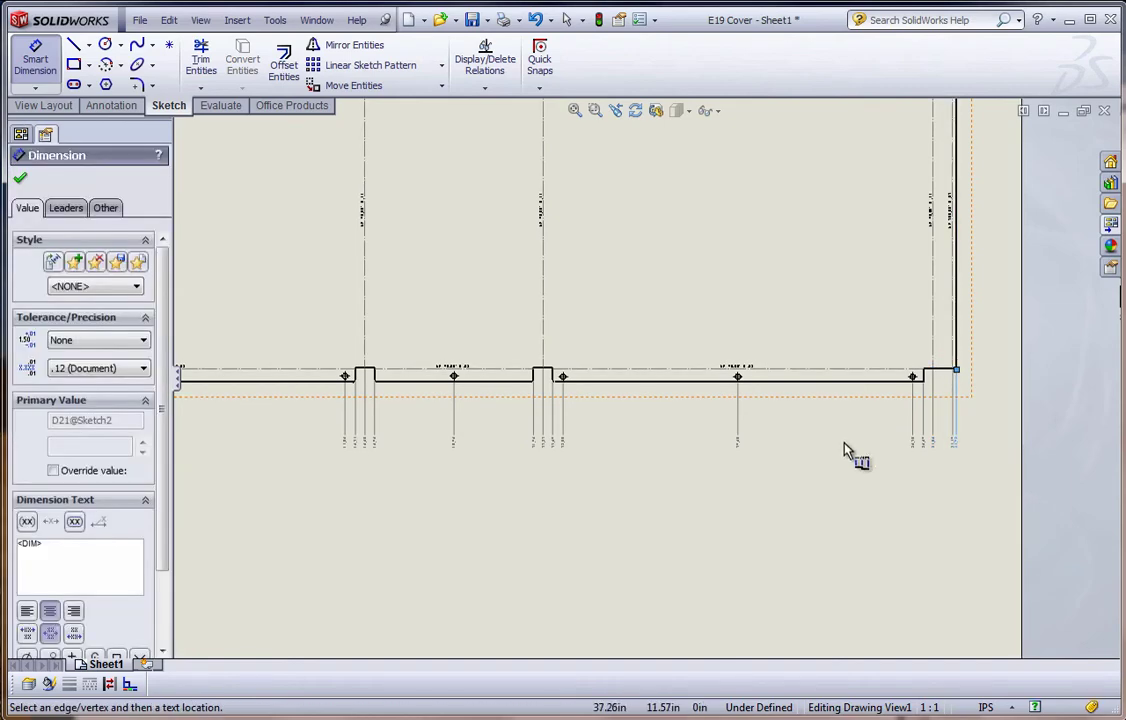
pyautogui.scroll(3, 849, 460)
pyautogui.scroll(-2, 743, 350)
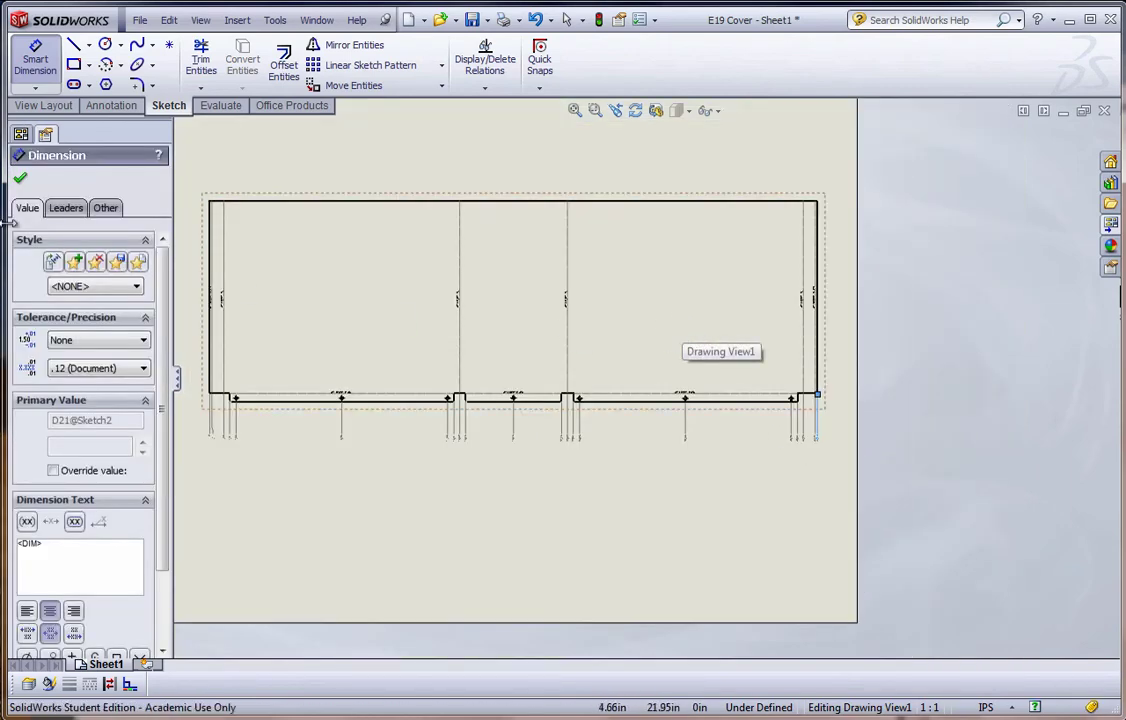
pyautogui.click(20, 178)
# - Add three new drawing layers, Layer0 through Layer2, in Layer Properties
pyautogui.scroll(3, 498, 390)
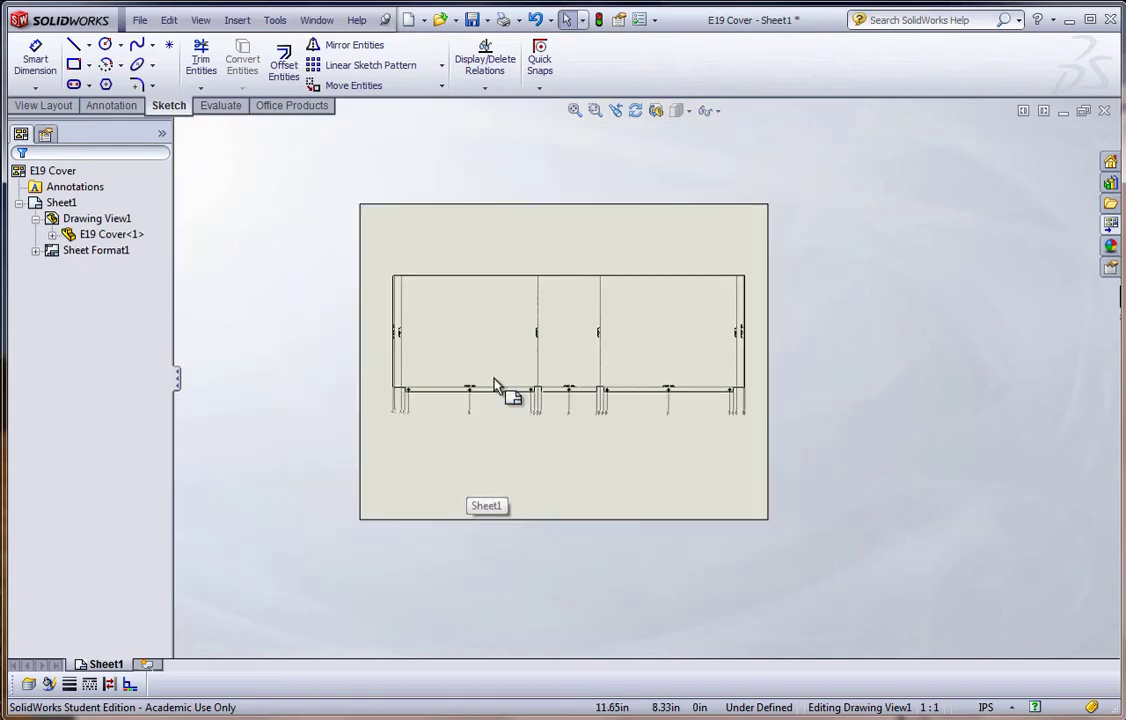
pyautogui.scroll(-1, 533, 302)
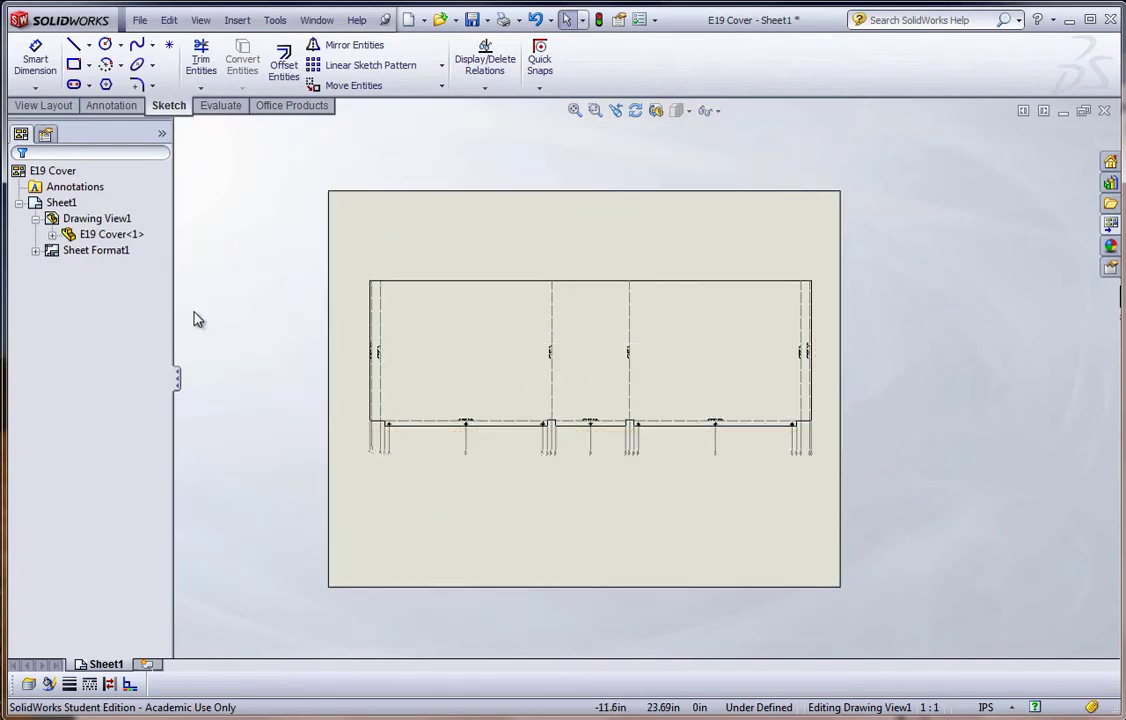
pyautogui.click(30, 686)
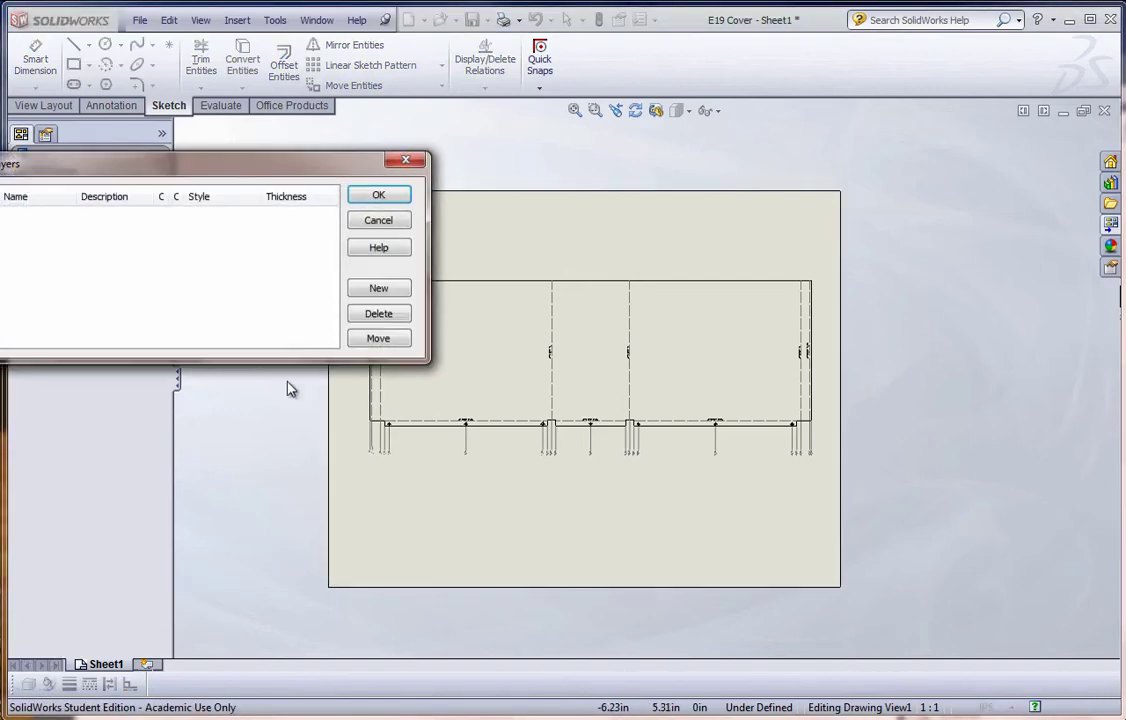
pyautogui.moveTo(188, 154); pyautogui.dragTo(275, 156)
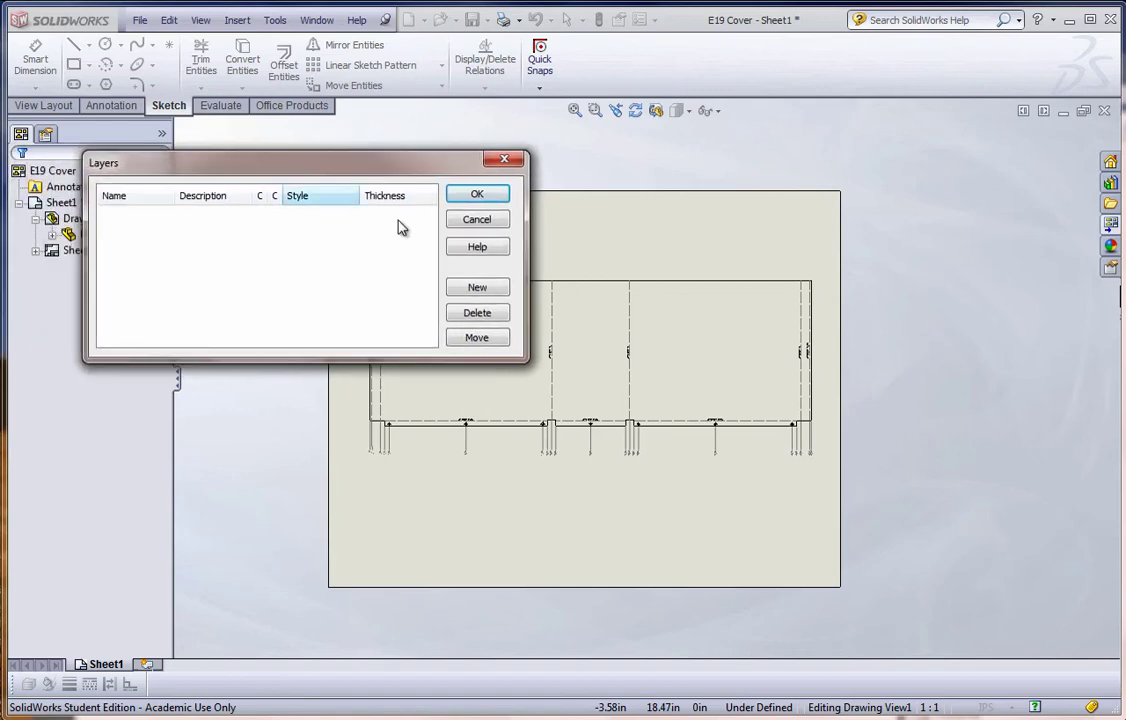
pyautogui.click(476, 288)
pyautogui.click(476, 288)
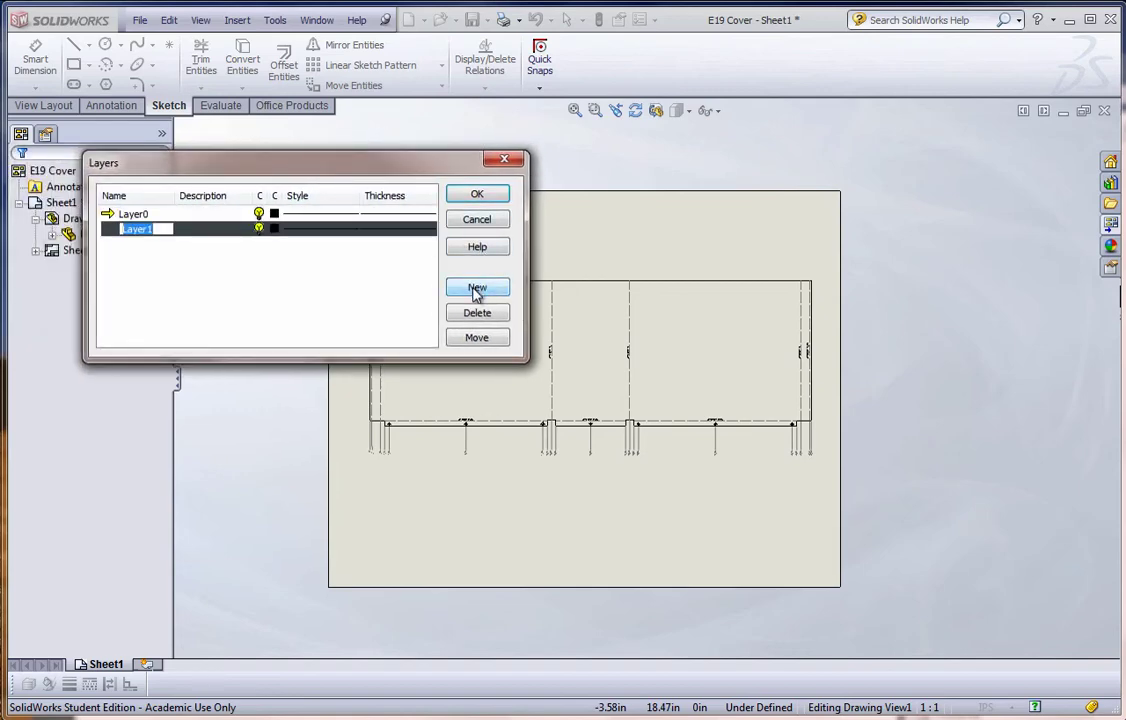
pyautogui.click(477, 288)
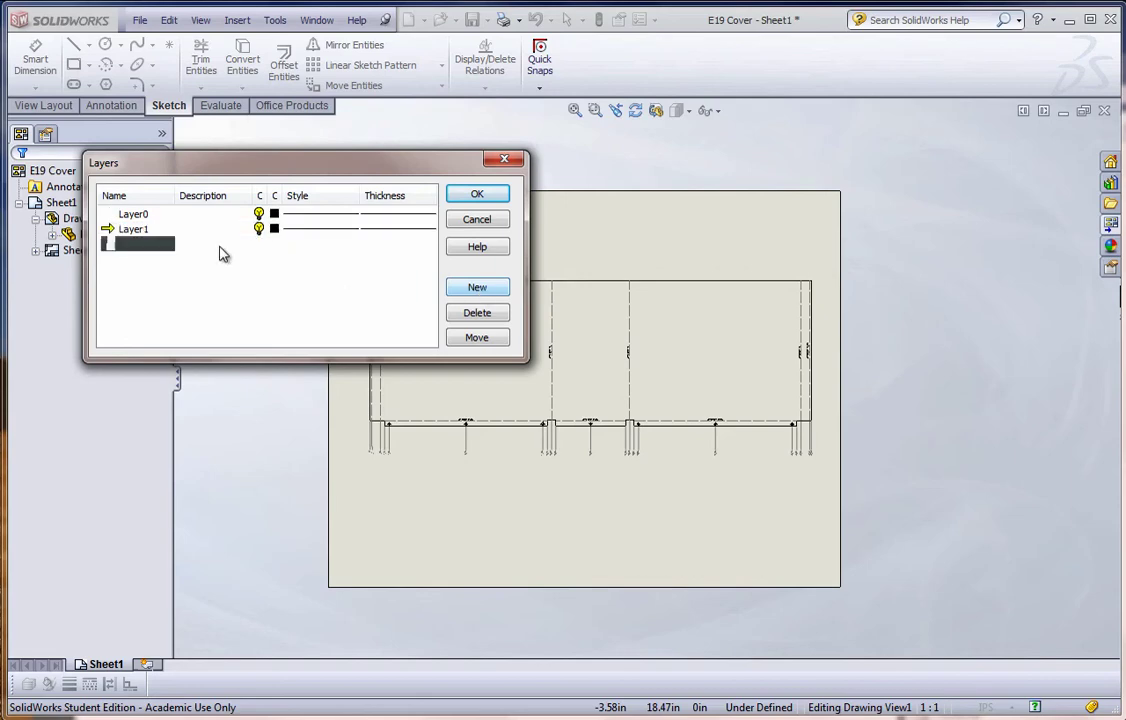
# - Colour Layer1 blue and apply the new layers to the drawing
pyautogui.click(277, 229)
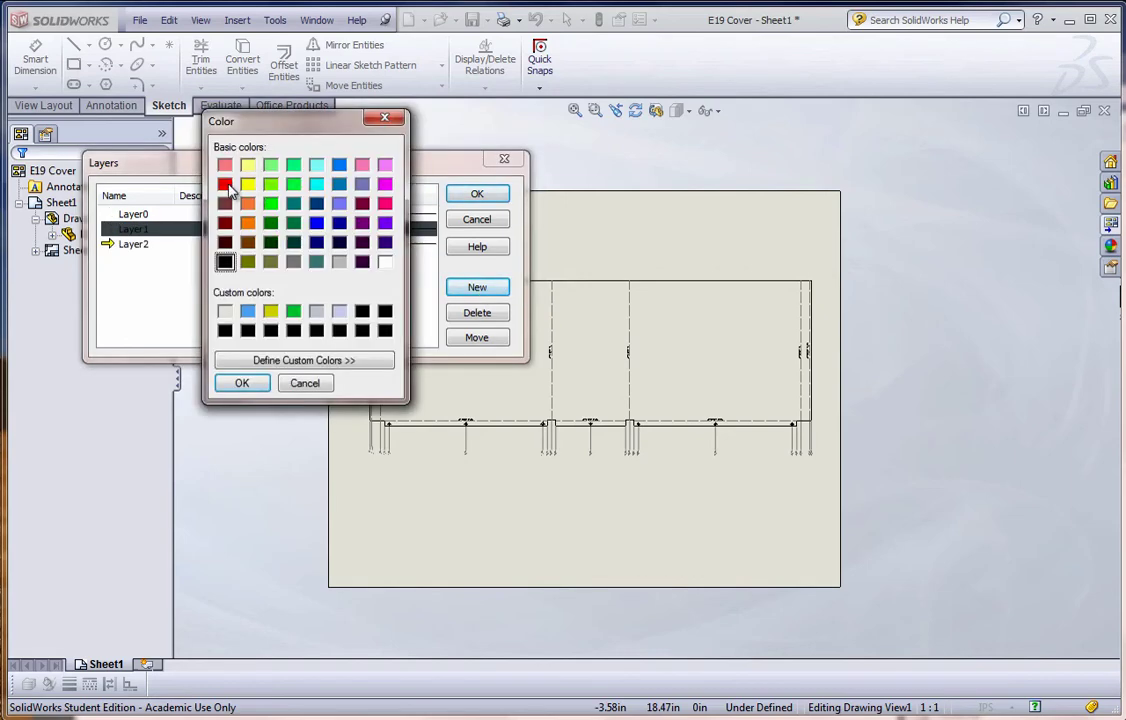
pyautogui.click(319, 226)
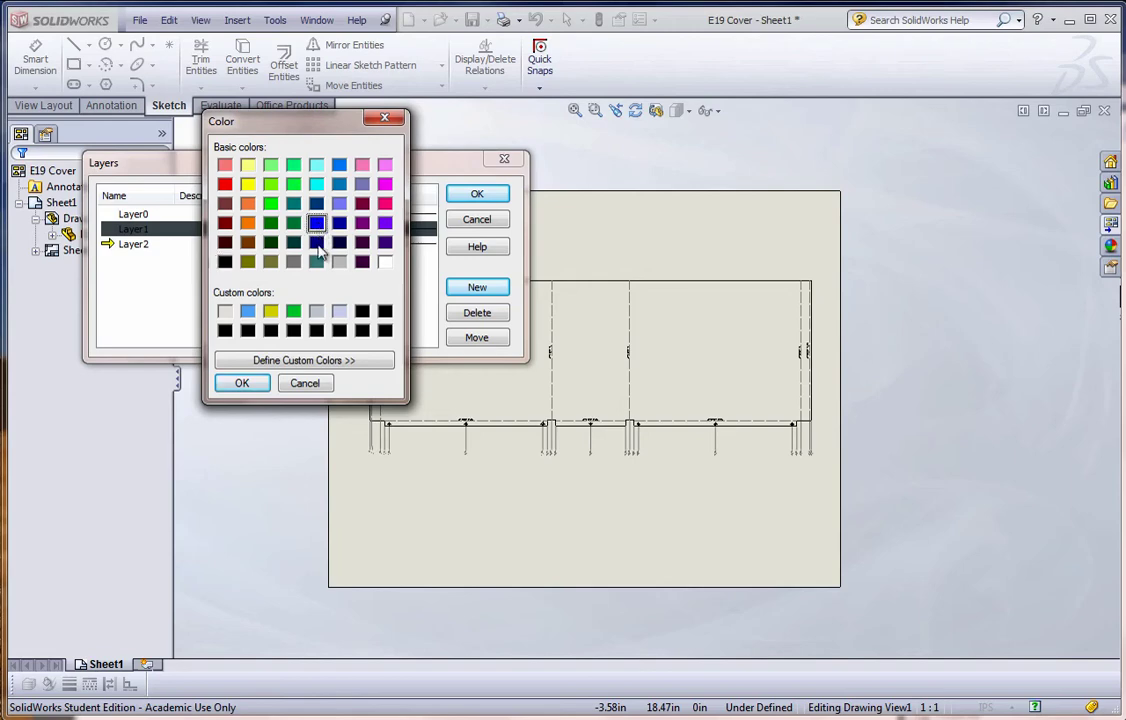
pyautogui.click(242, 383)
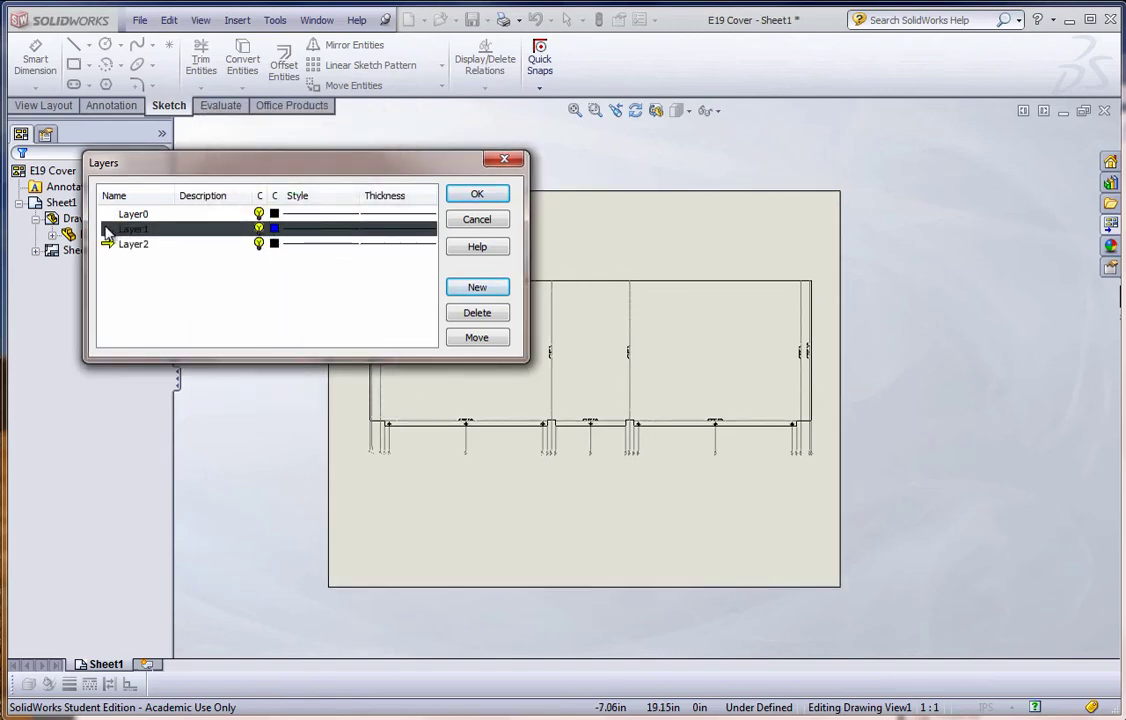
pyautogui.click(476, 194)
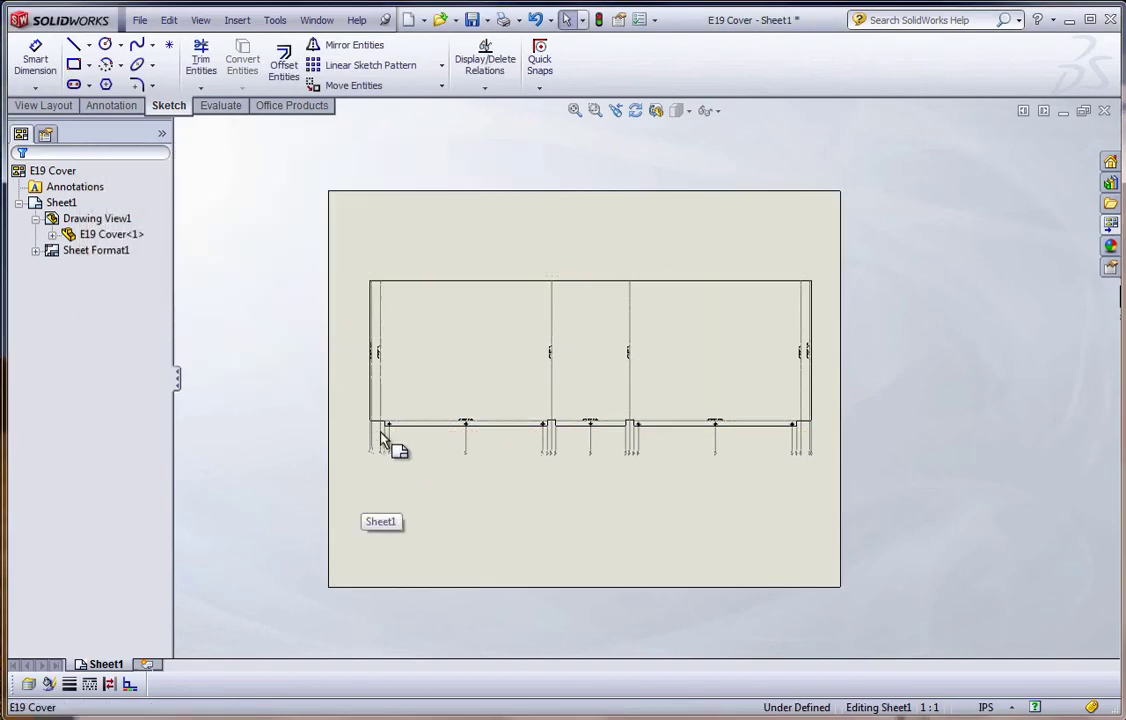
# - Box-select the bottom ordinate dimensions and assign them to Layer1 so they display blue
pyautogui.moveTo(345, 486)
pyautogui.mouseDown()
pyautogui.moveTo(648, 447)
pyautogui.moveTo(829, 447)
pyautogui.mouseUp()
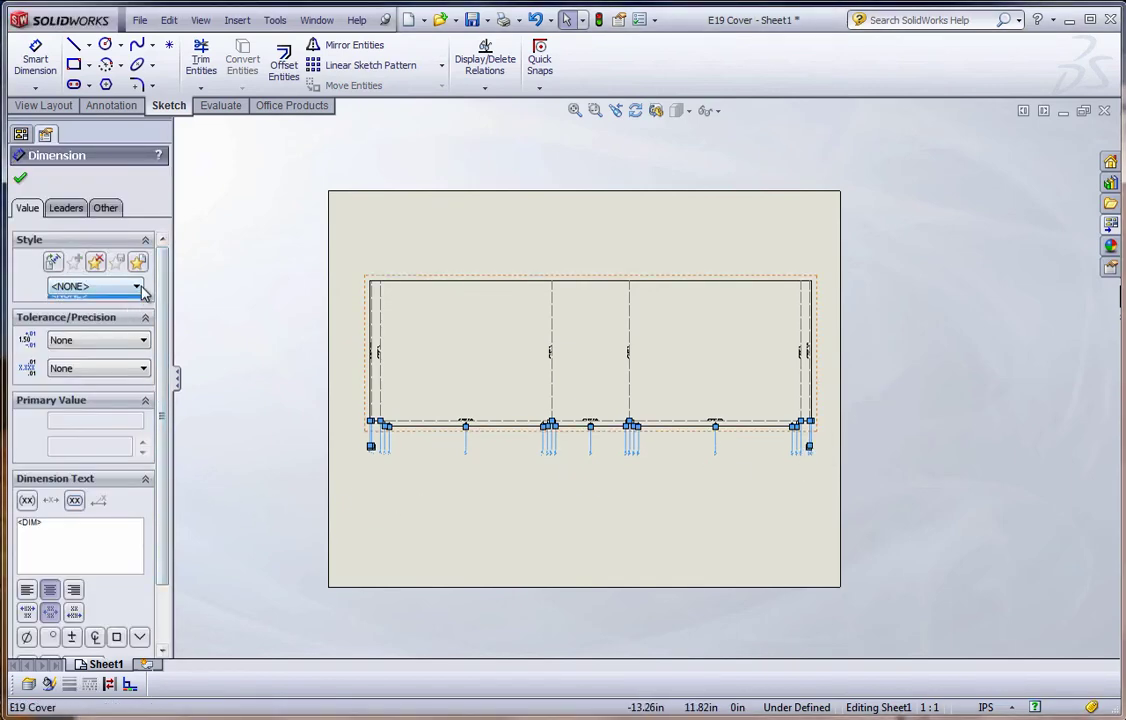
pyautogui.moveTo(160, 313); pyautogui.dragTo(164, 398)
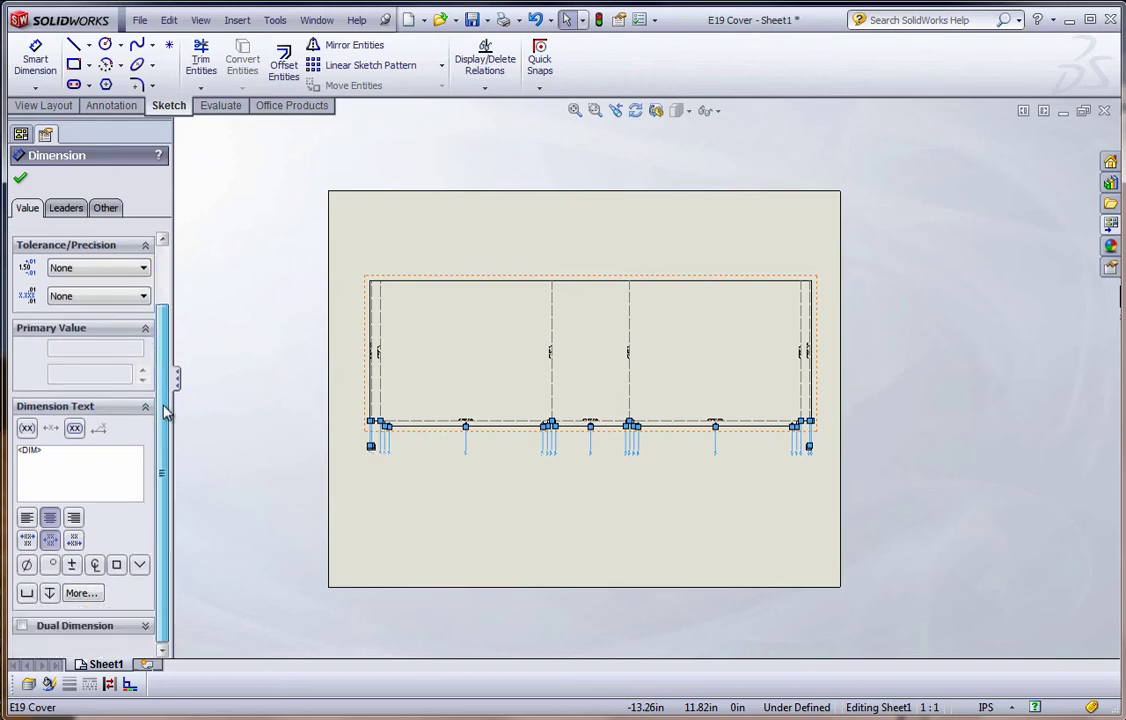
pyautogui.moveTo(165, 540); pyautogui.dragTo(174, 470)
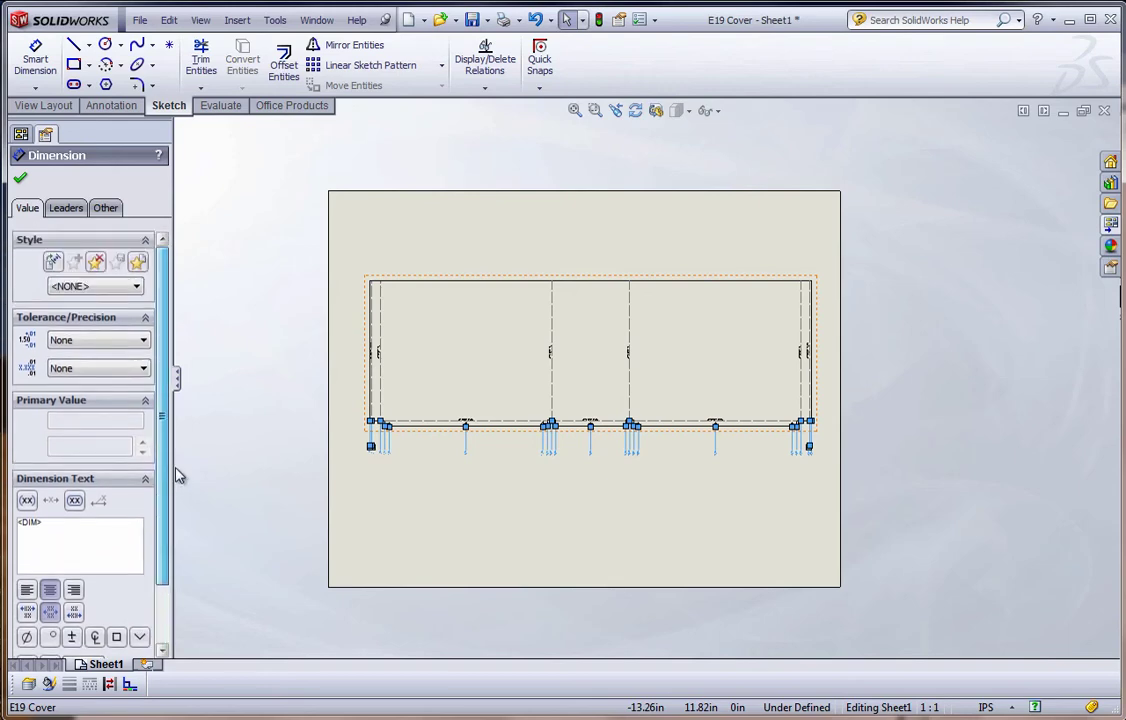
pyautogui.click(66, 209)
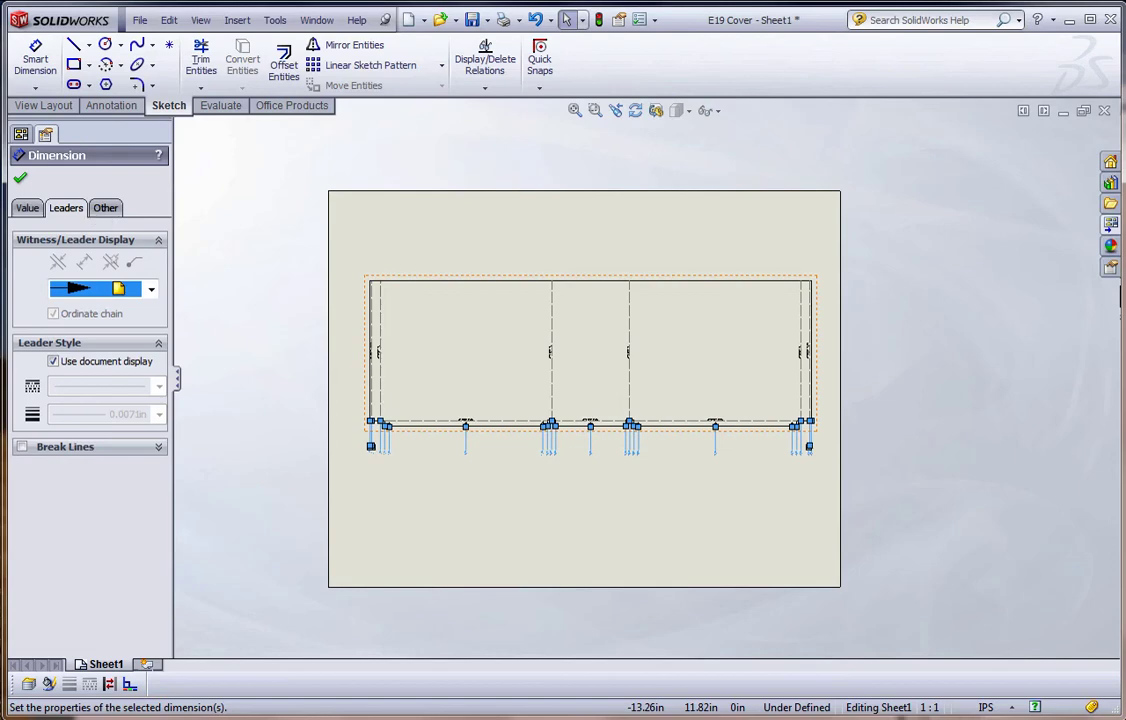
pyautogui.click(105, 208)
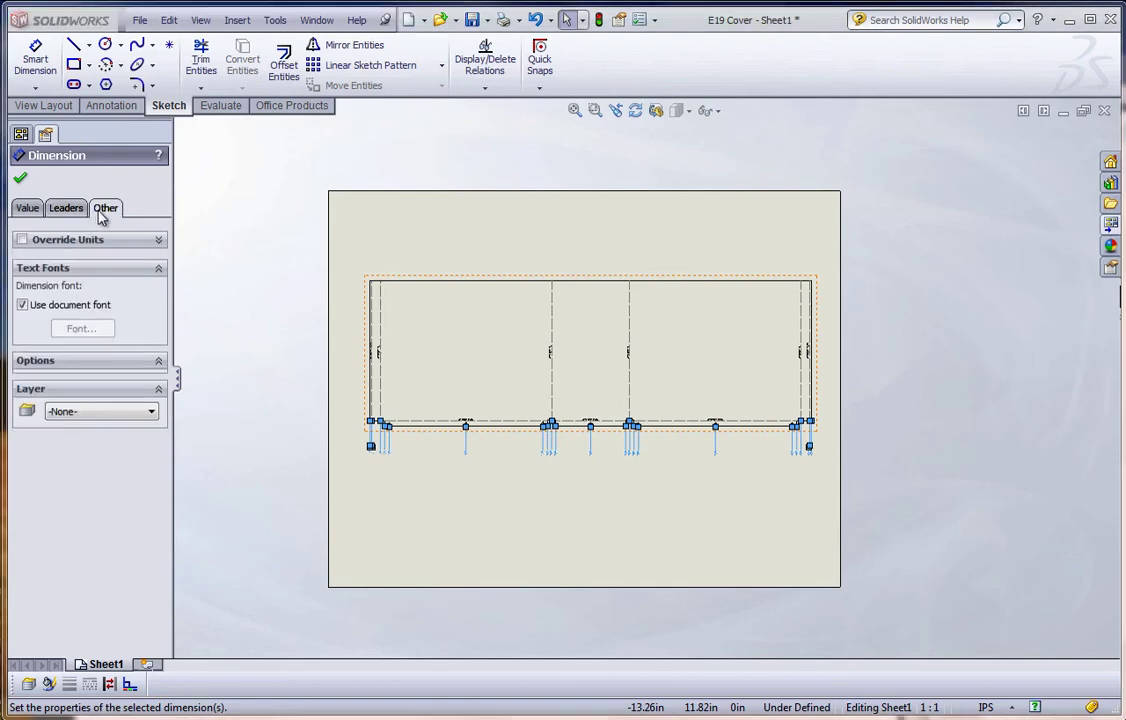
pyautogui.click(141, 418)
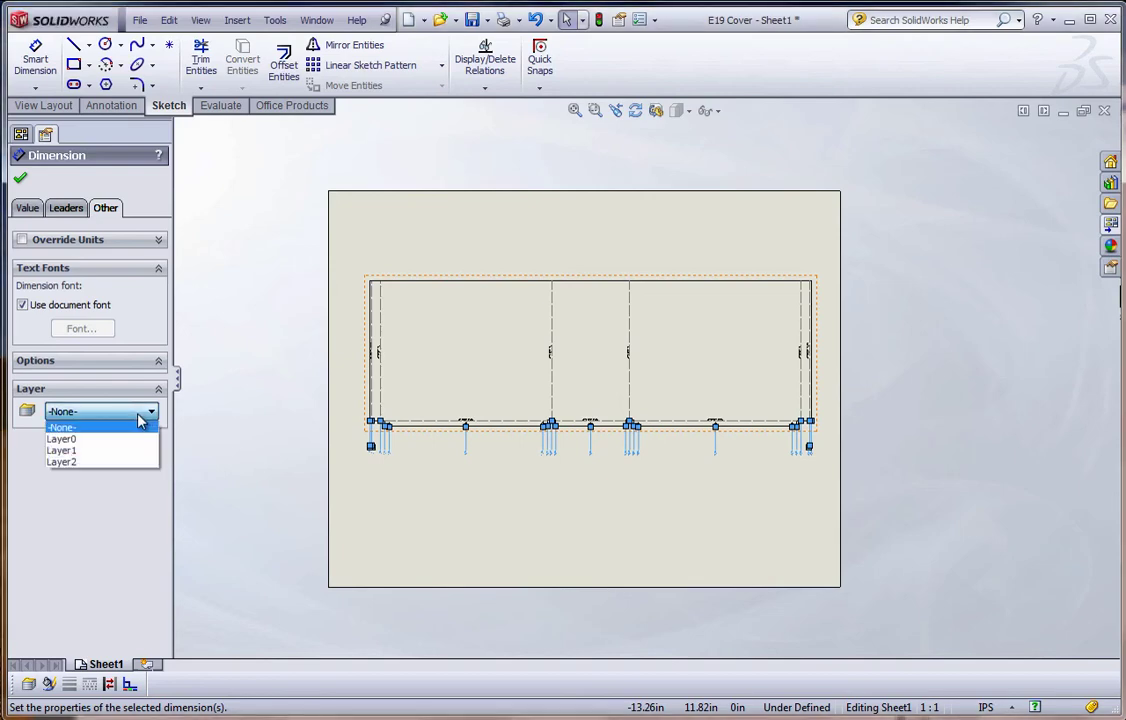
pyautogui.click(85, 455)
pyautogui.click(20, 177)
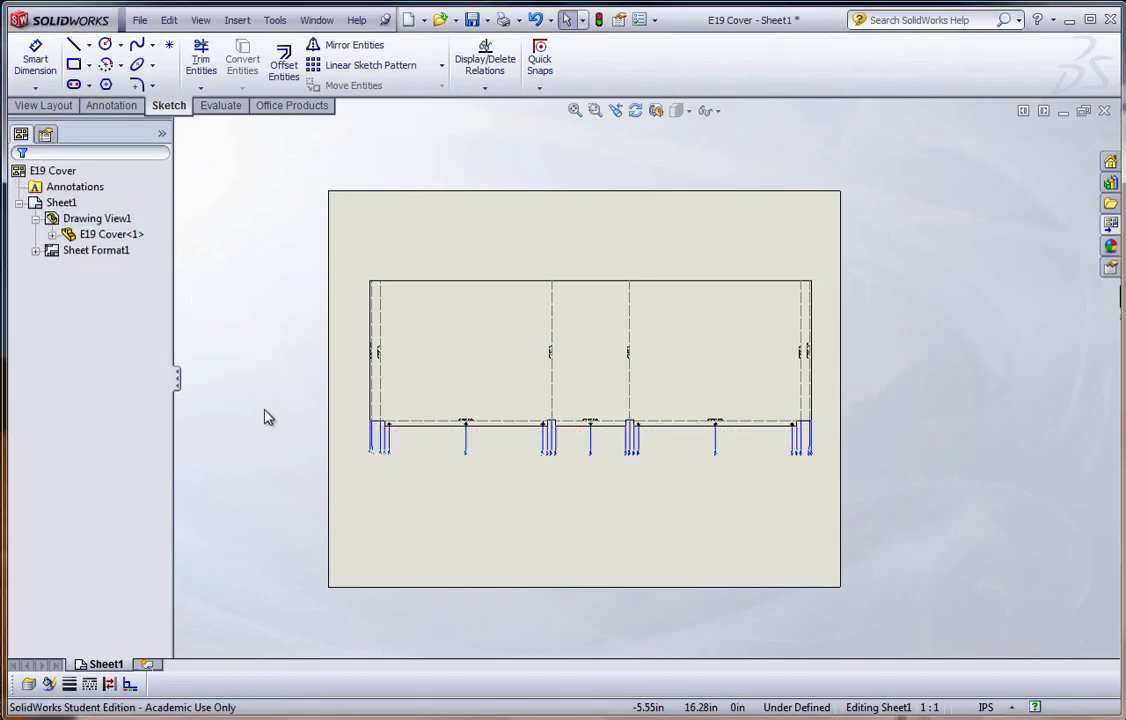
pyautogui.scroll(-5, 440, 440)
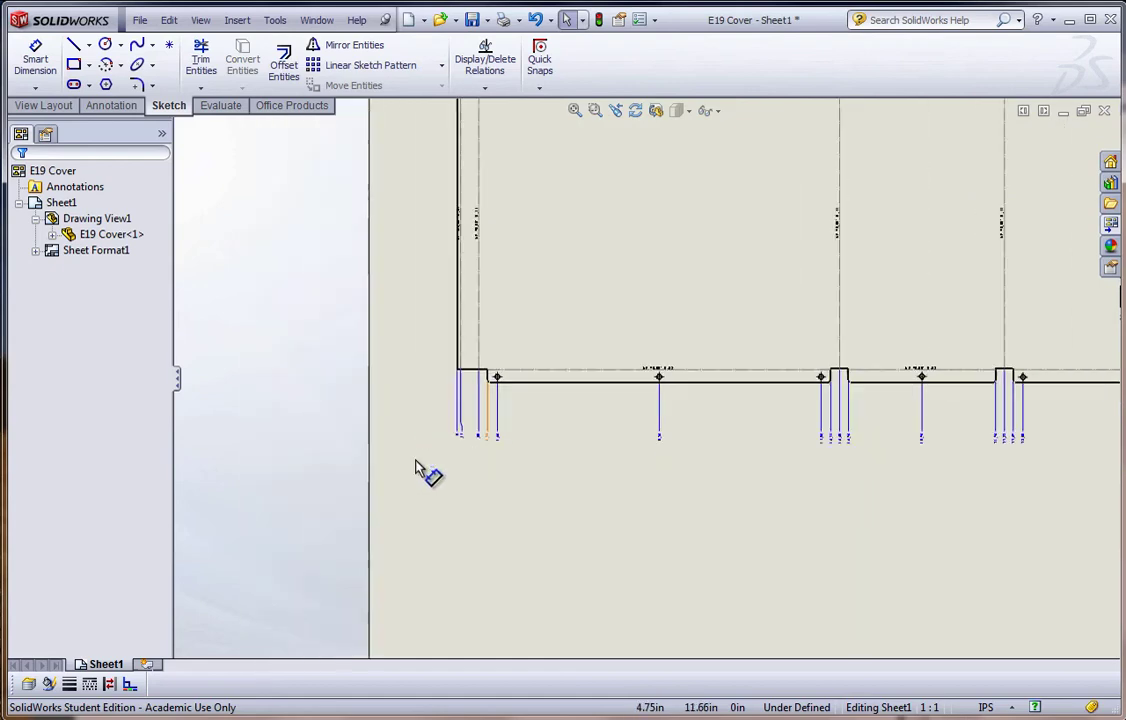
pyautogui.scroll(4, 420, 468)
pyautogui.scroll(3, 935, 334)
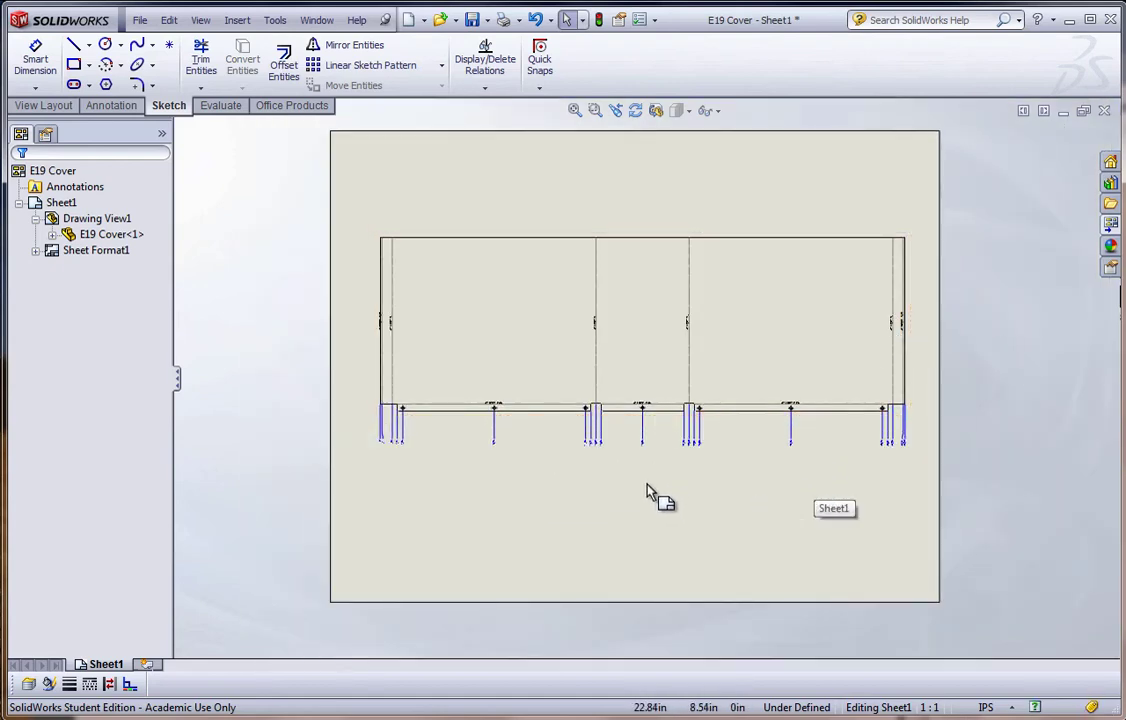
# - Start Save As for the drawing with Dxf (*.dxf) as the file type
pyautogui.click(140, 22)
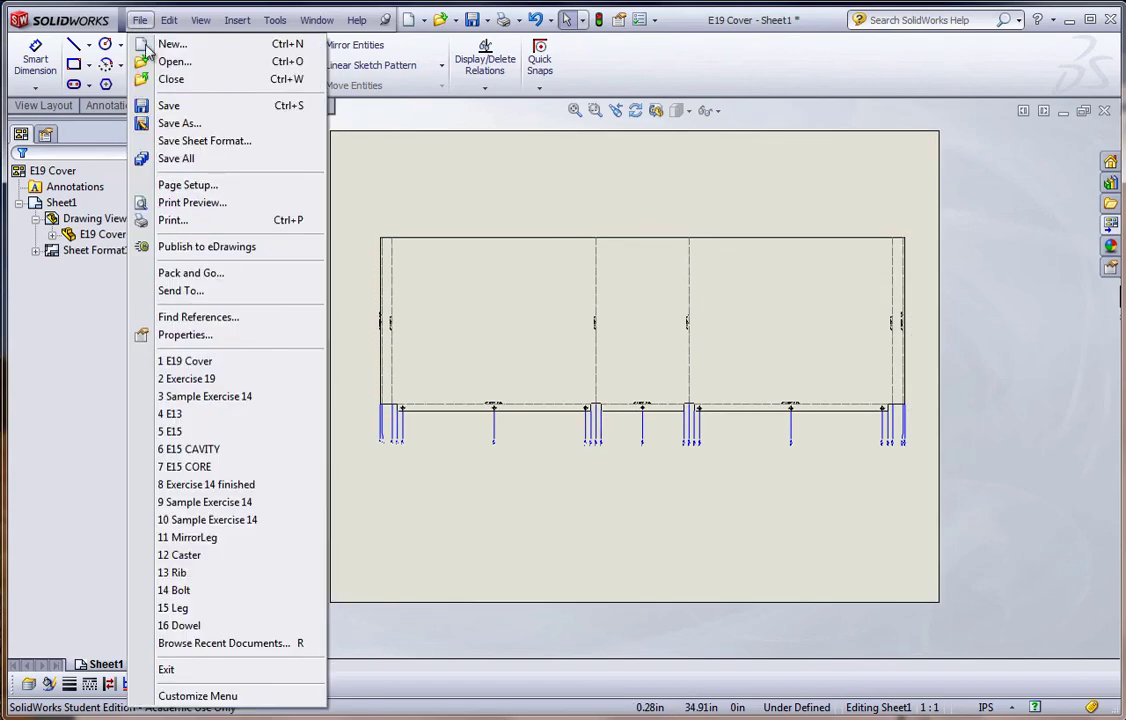
pyautogui.click(178, 124)
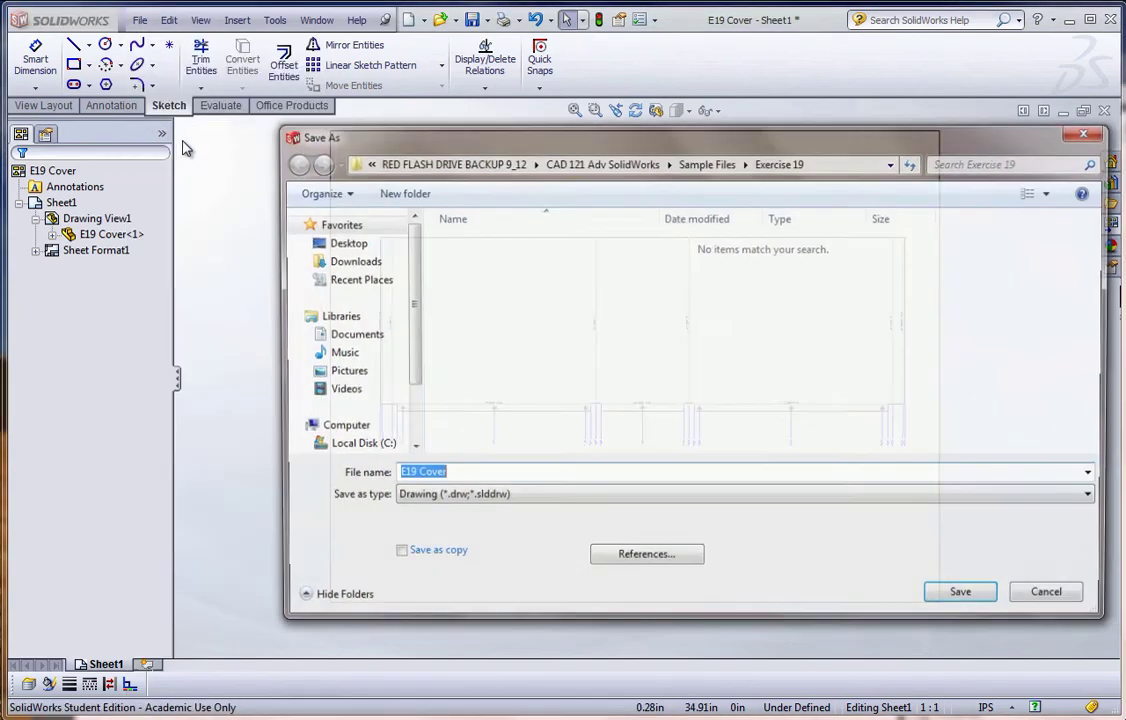
pyautogui.click(459, 500)
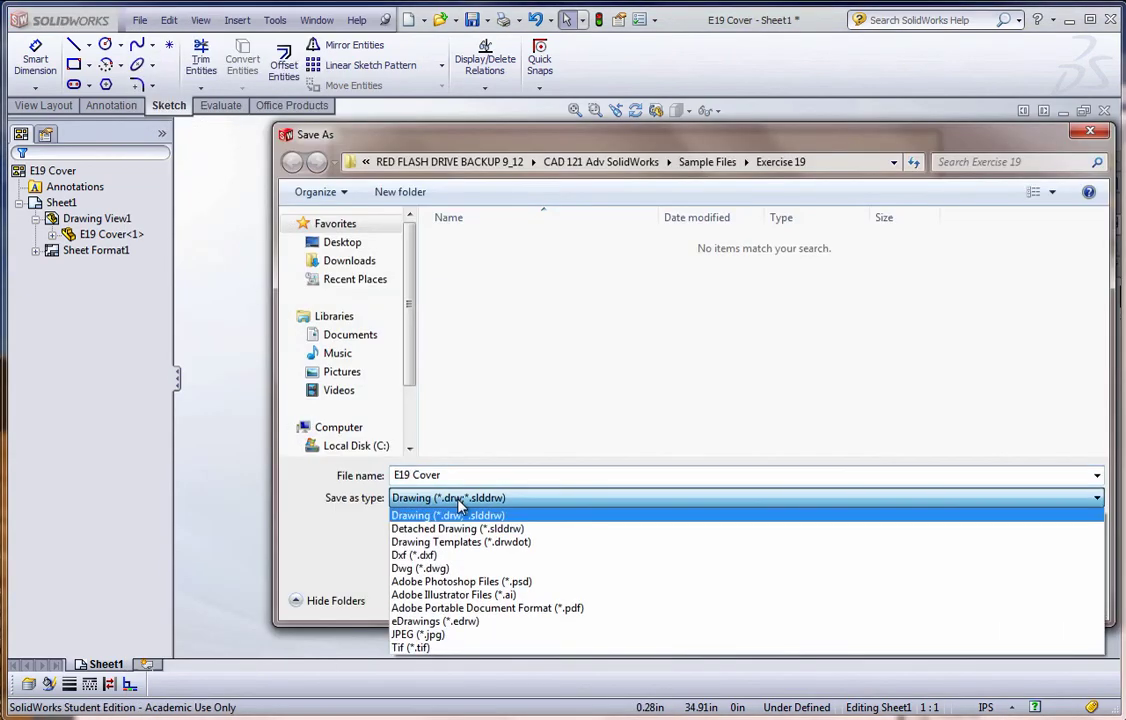
pyautogui.click(400, 558)
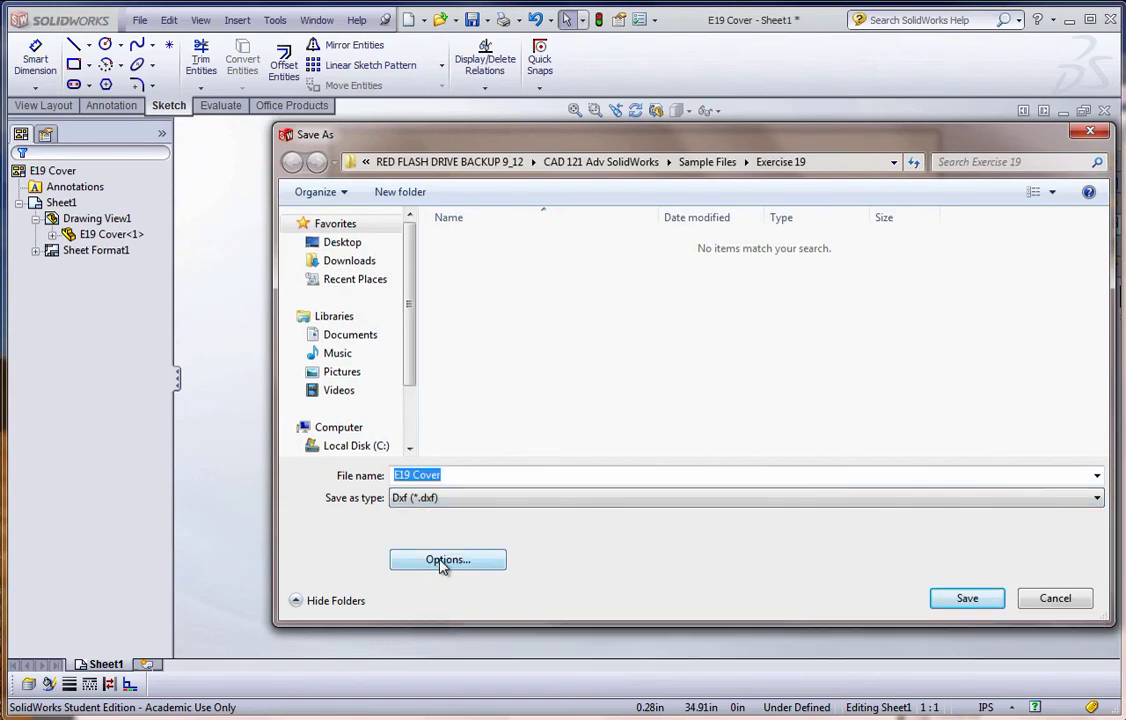
# - Keep R2007-2009 and AutoCAD STANDARD fonts, enable custom mapping, and save E19 Cover.dxf
pyautogui.click(443, 562)
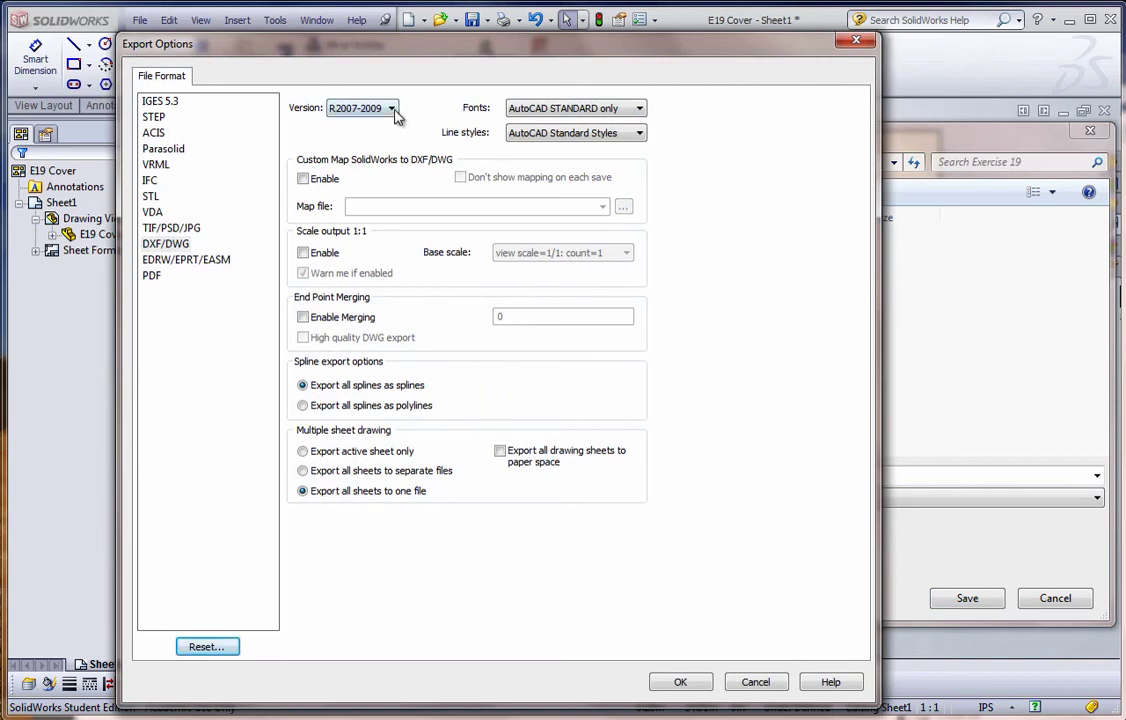
pyautogui.click(393, 112)
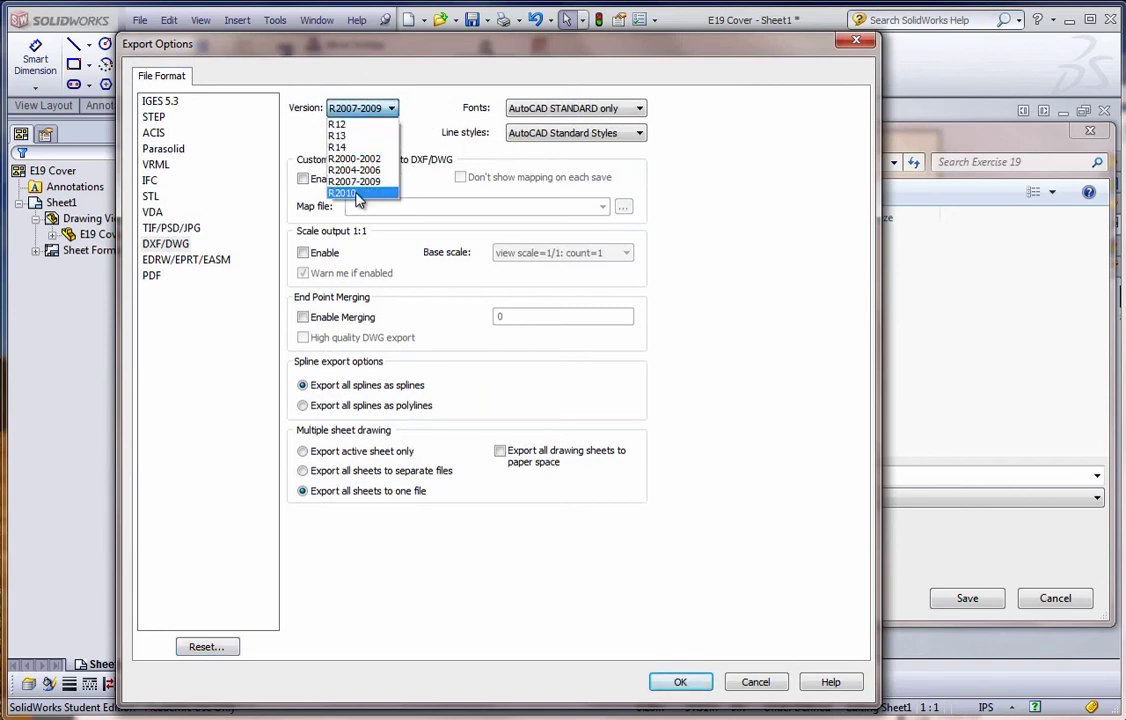
pyautogui.click(322, 165)
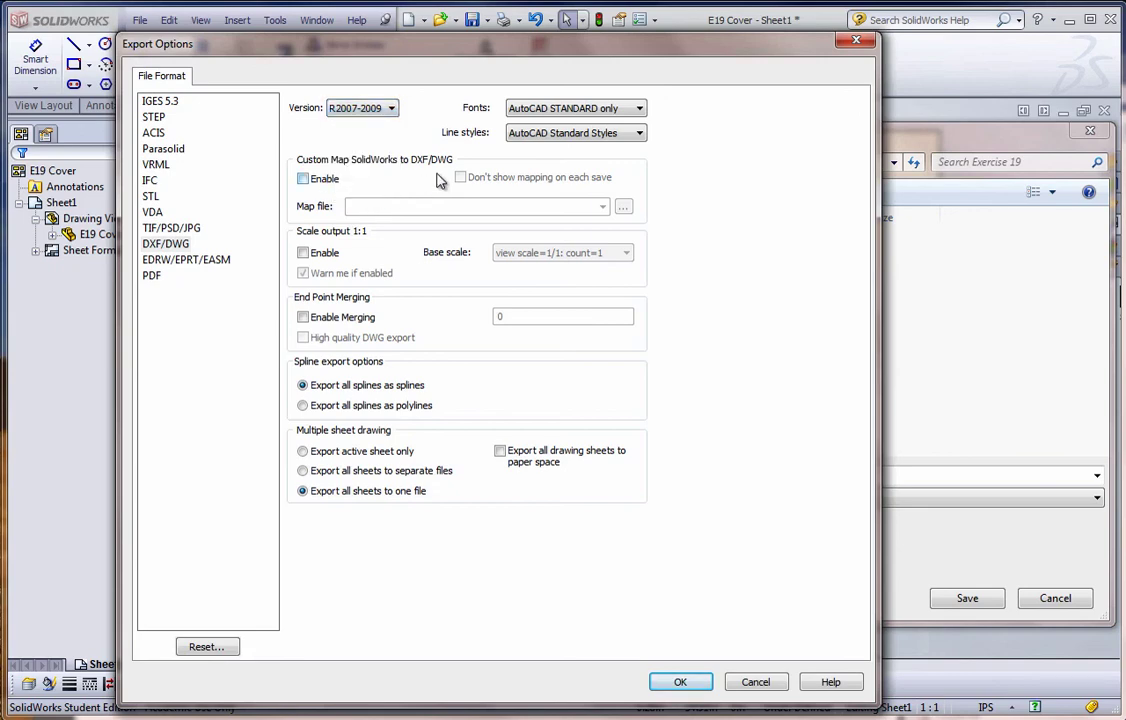
pyautogui.click(639, 110)
pyautogui.click(620, 132)
pyautogui.click(303, 179)
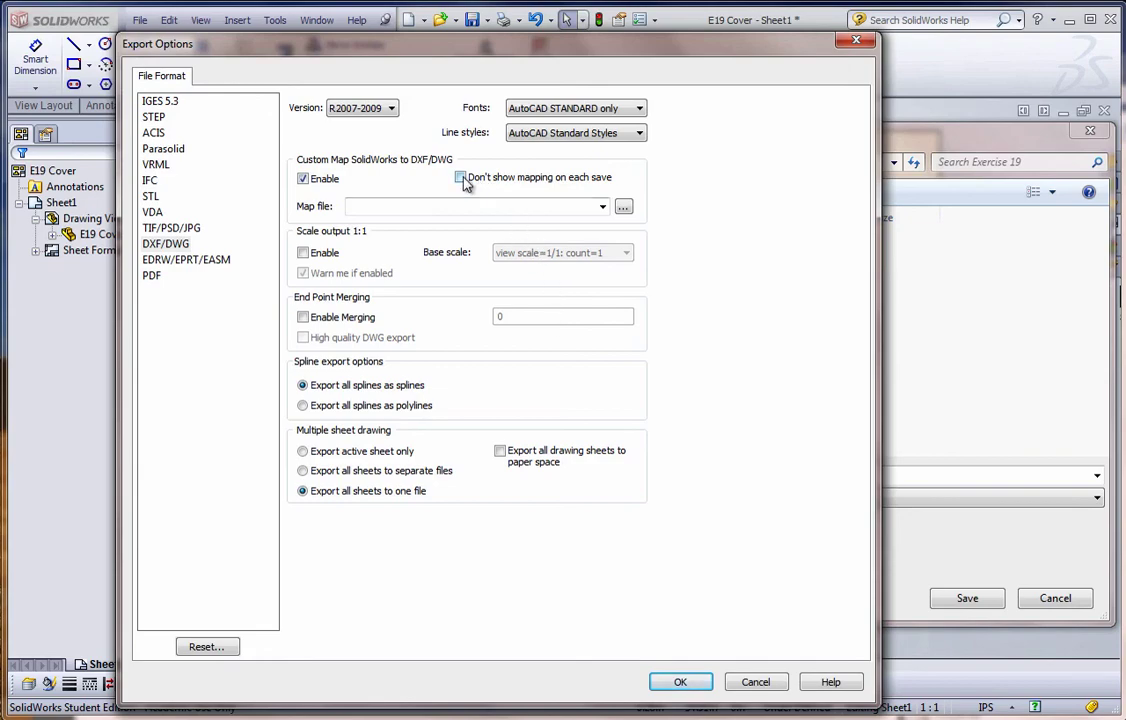
pyautogui.click(680, 681)
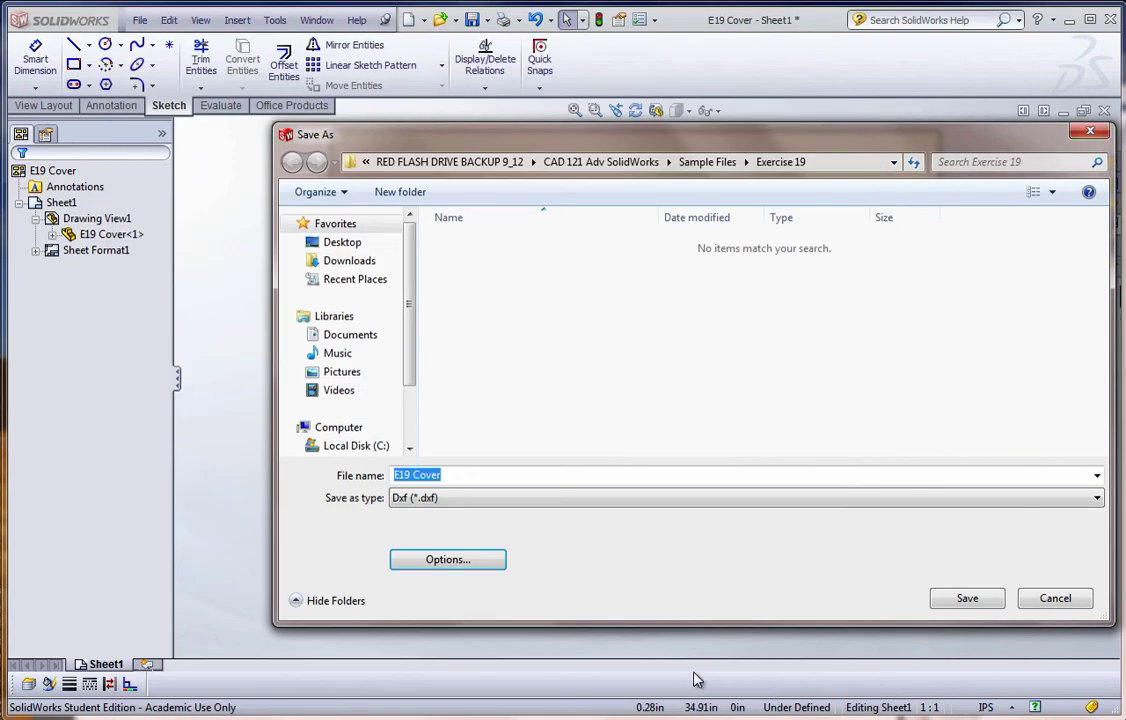
pyautogui.click(965, 599)
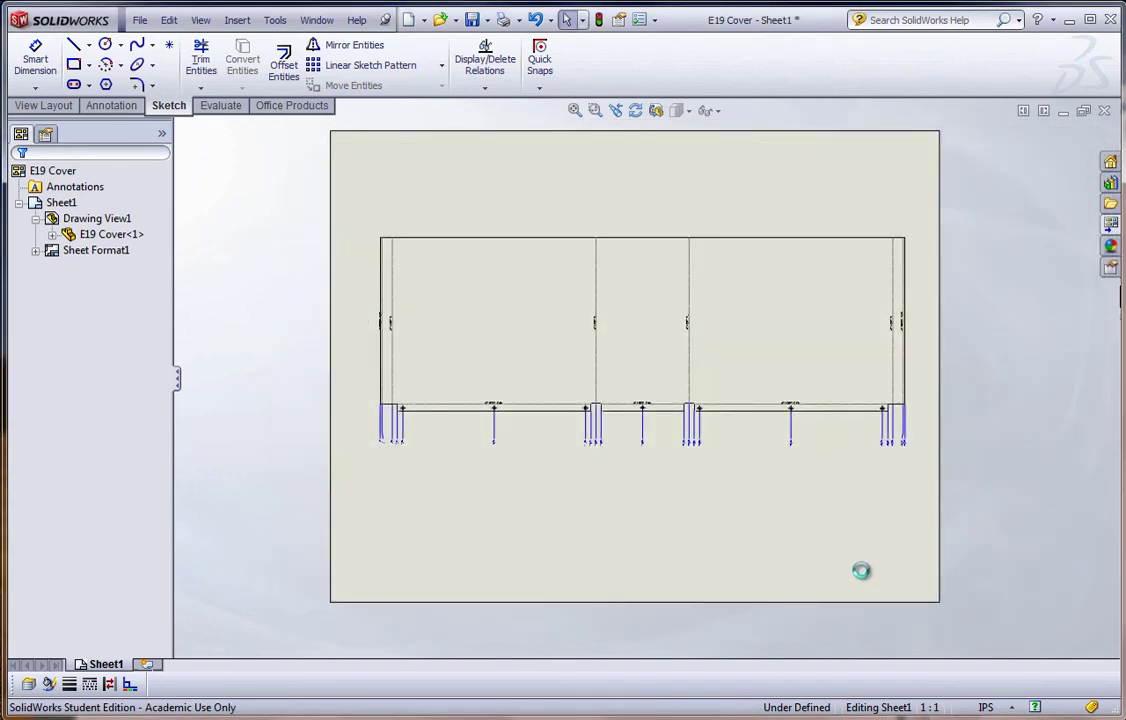